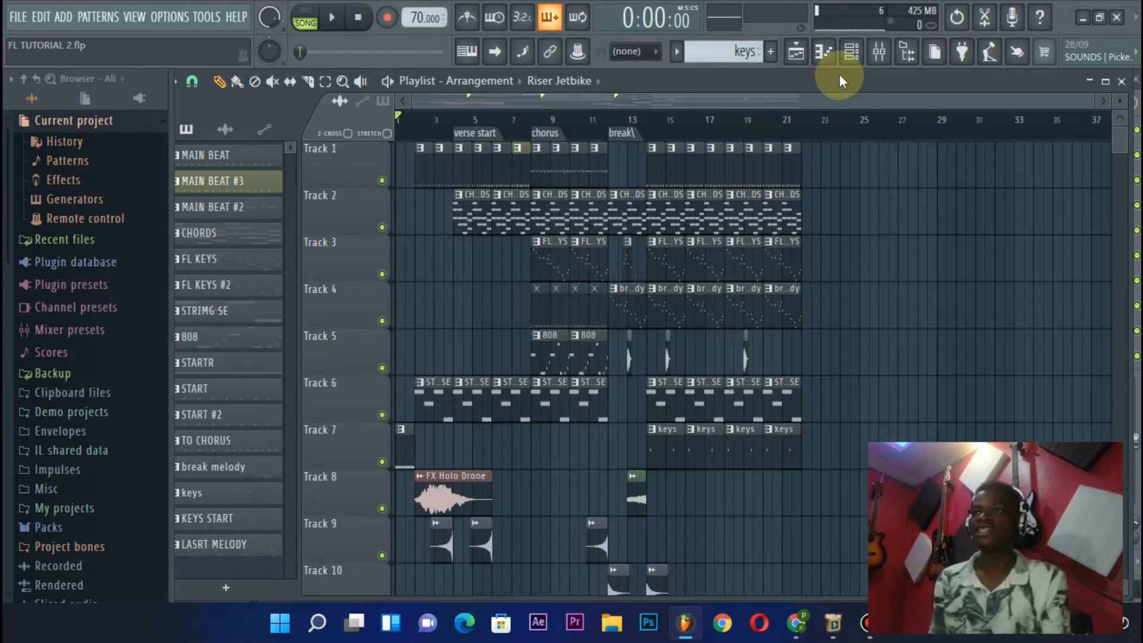
# Play the song from the break marker at bar 12 and examine the clips across all tracks
pyautogui.scroll(3, 612, 128)
pyautogui.scroll(-3, 613, 136)
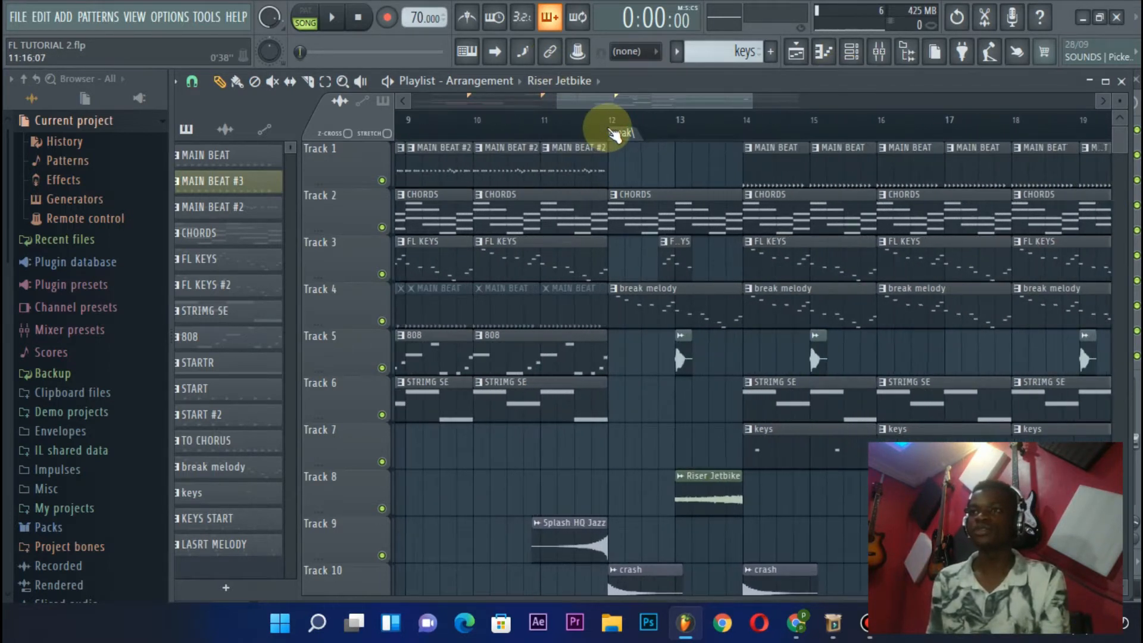
pyautogui.scroll(-2, 607, 146)
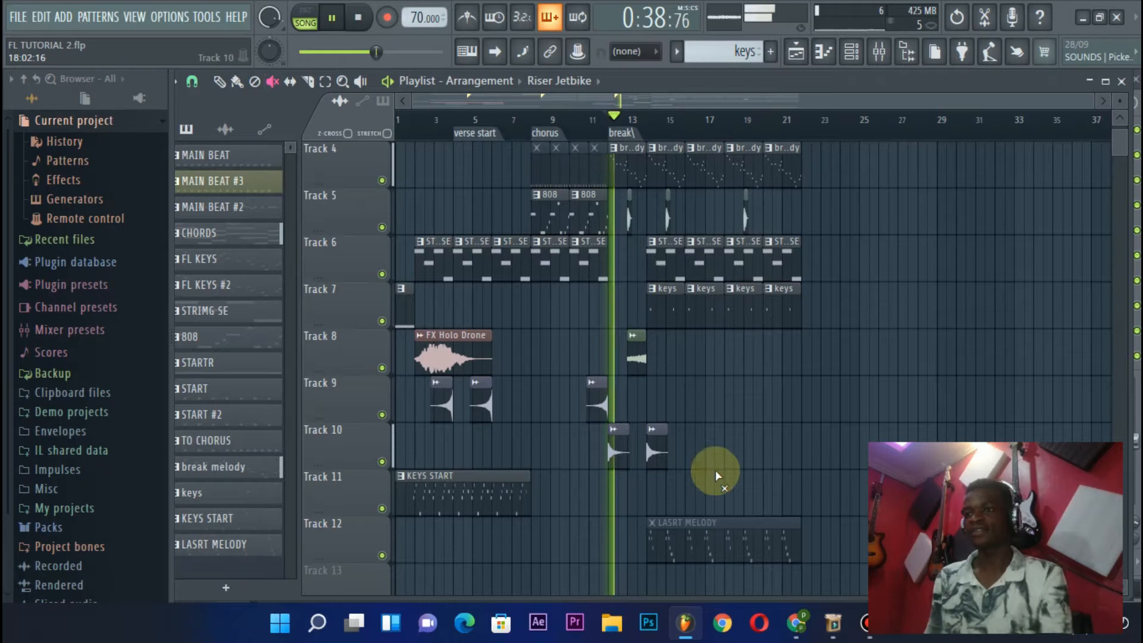
pyautogui.scroll(3, 685, 147)
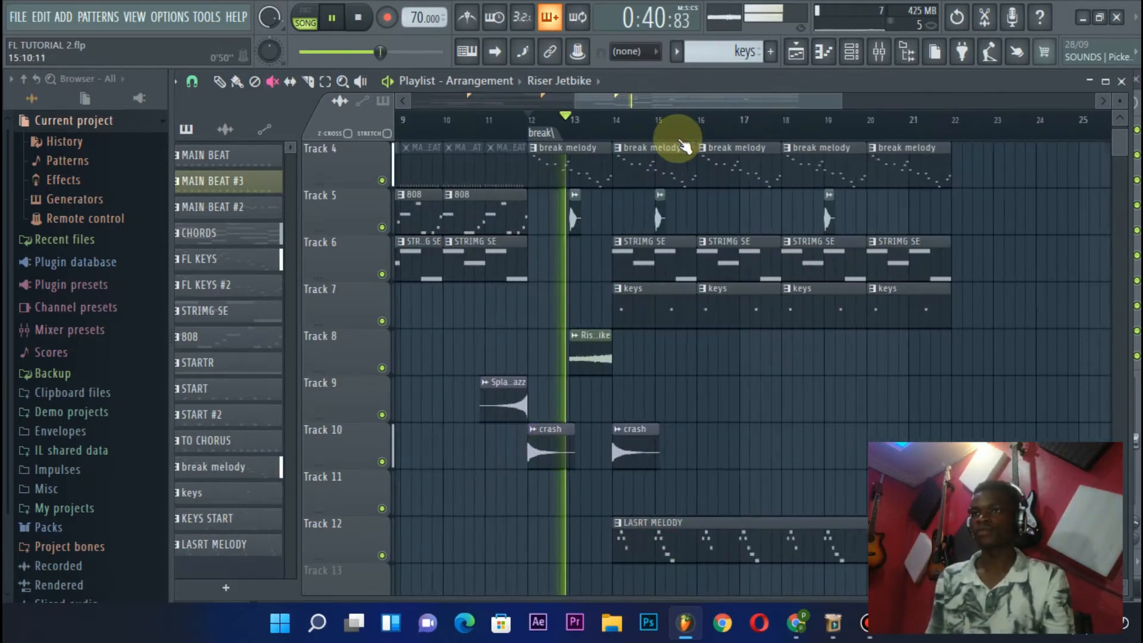
pyautogui.scroll(-2, 685, 146)
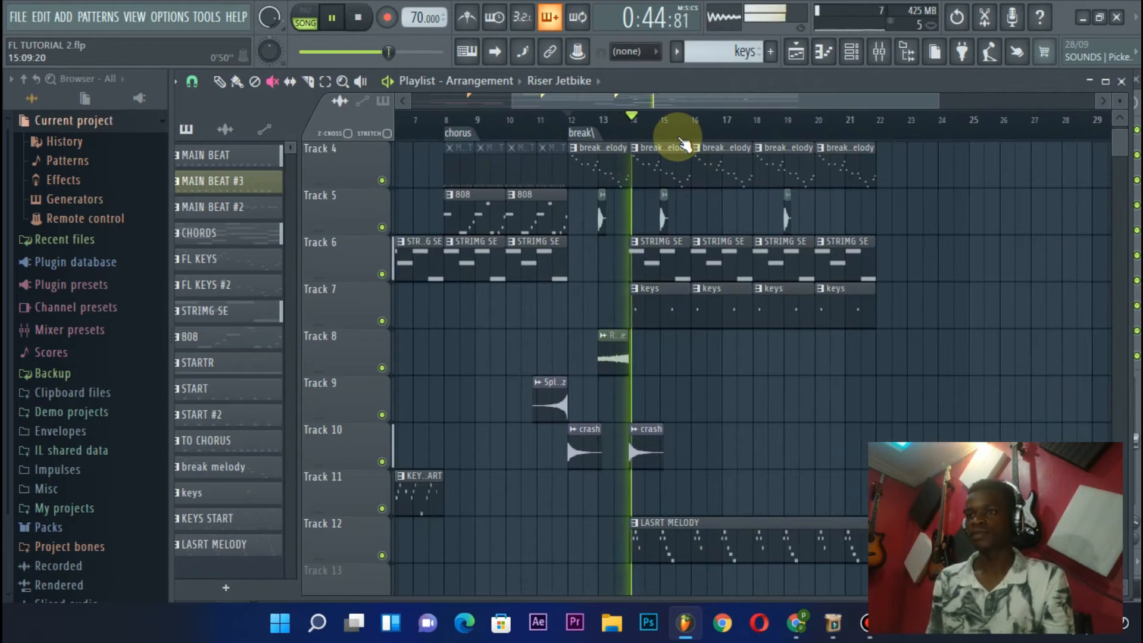
pyautogui.scroll(-3, 685, 146)
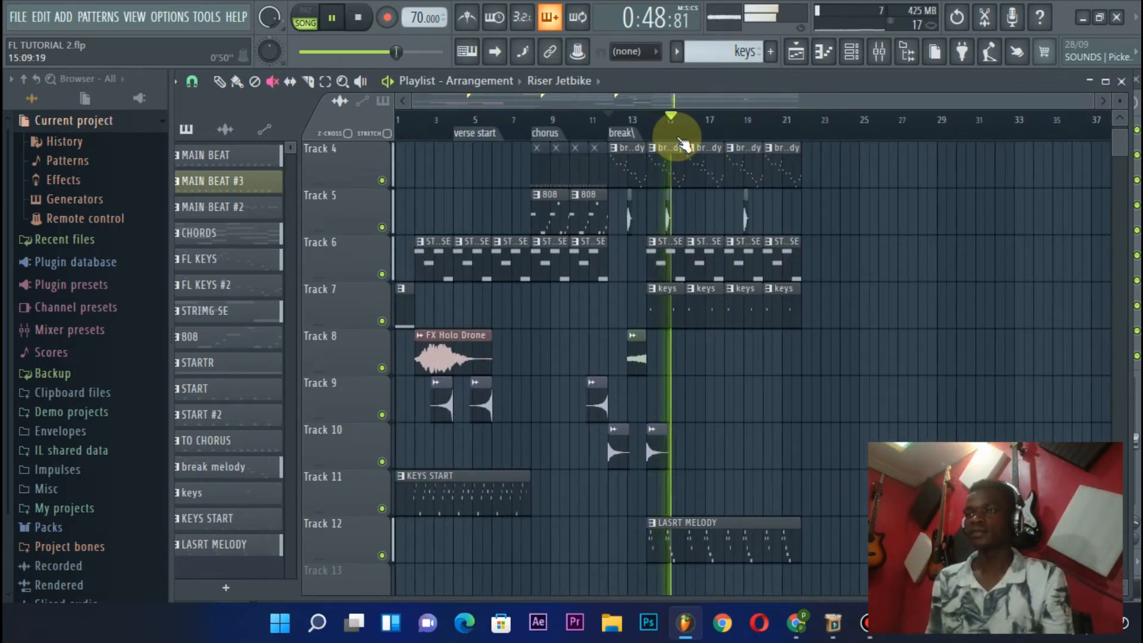
pyautogui.scroll(1, 685, 146)
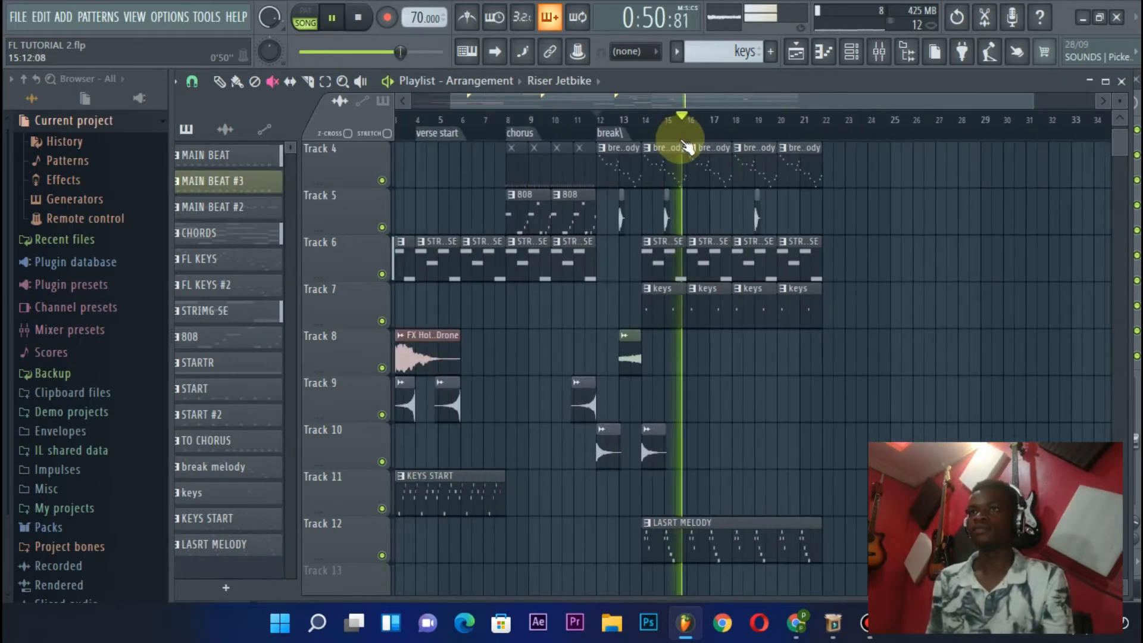
pyautogui.scroll(1, 722, 245)
pyautogui.scroll(5, 721, 246)
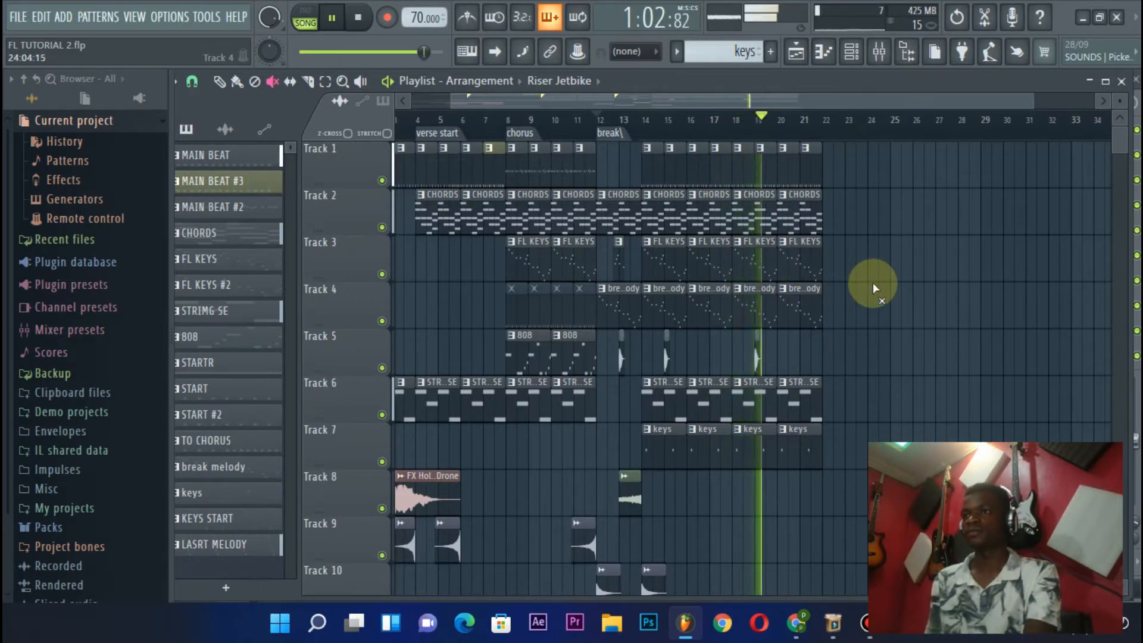
pyautogui.press('space')
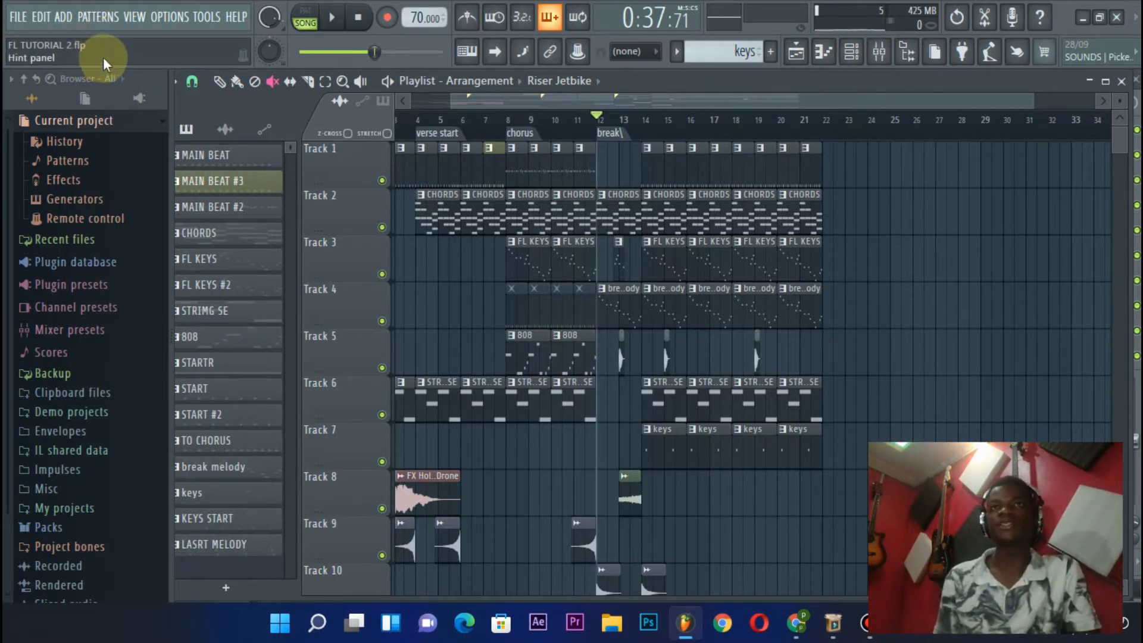
pyautogui.click(907, 51)
pyautogui.click(907, 51)
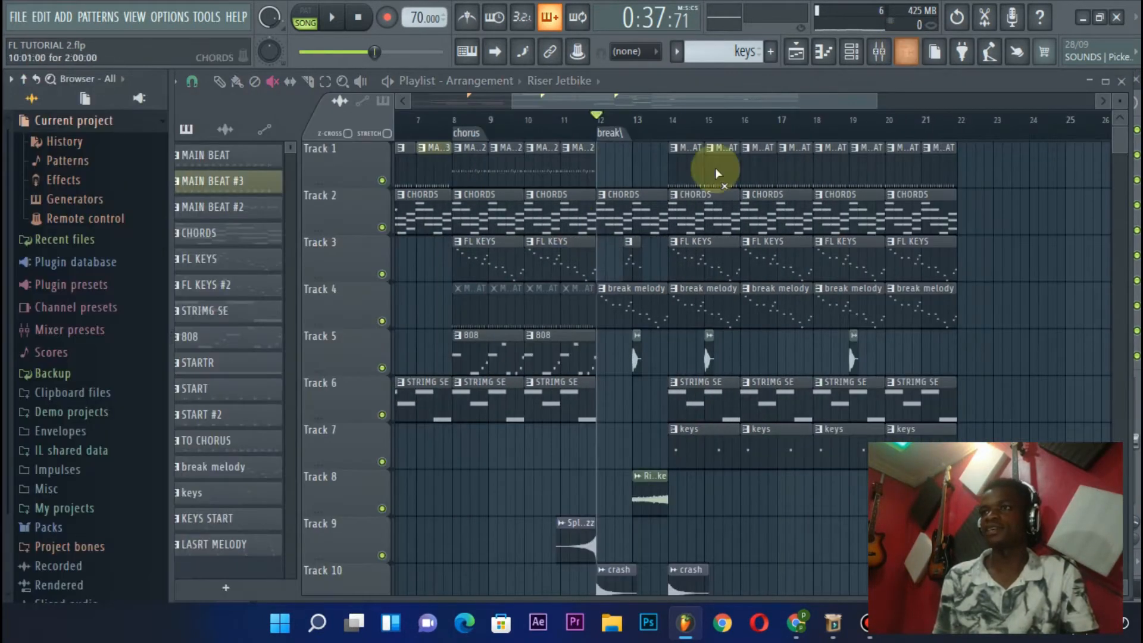
# Delete every playlist clip from the break marker at bar 12 onward, across Tracks 1 to 12
pyautogui.scroll(-3, 629, 149)
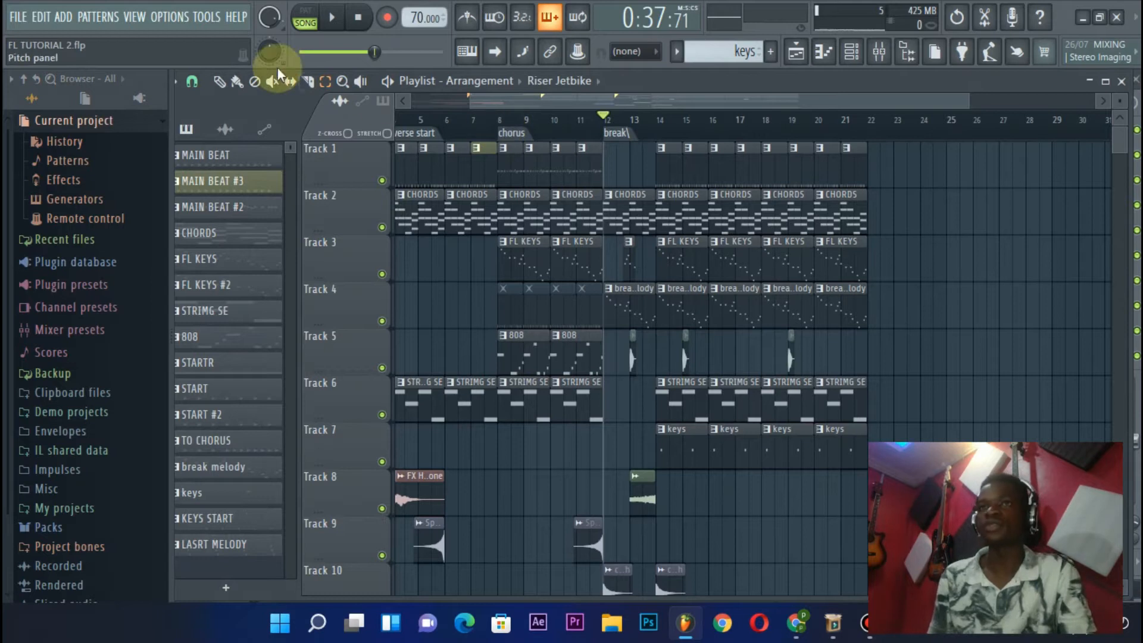
pyautogui.click(615, 154)
pyautogui.moveTo(614, 155); pyautogui.dragTo(897, 595)
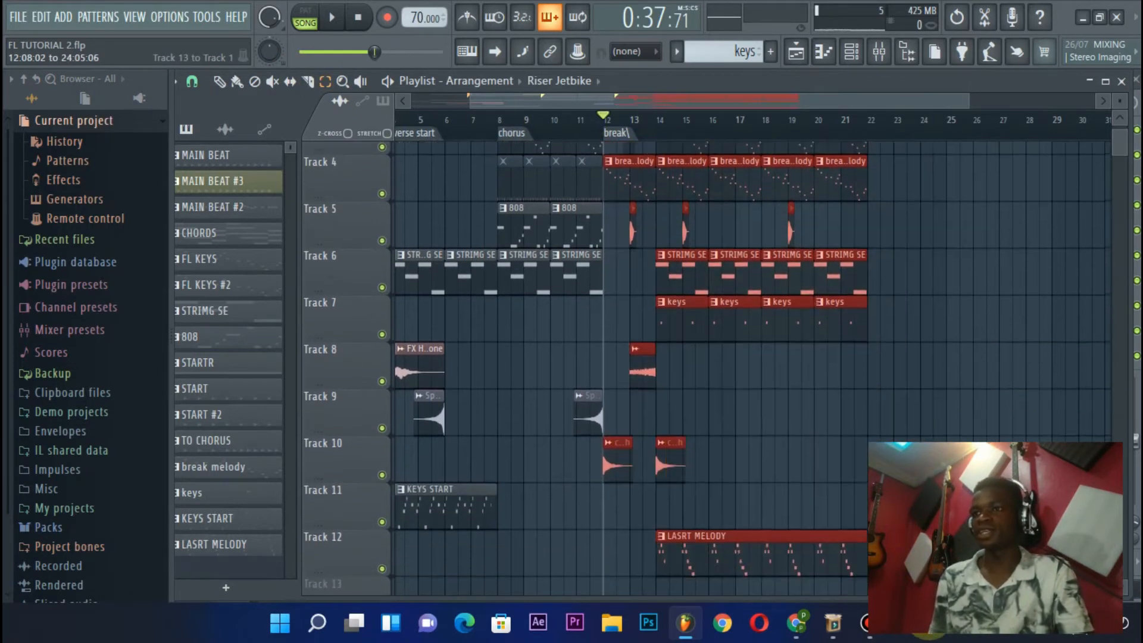
pyautogui.press('Delete')
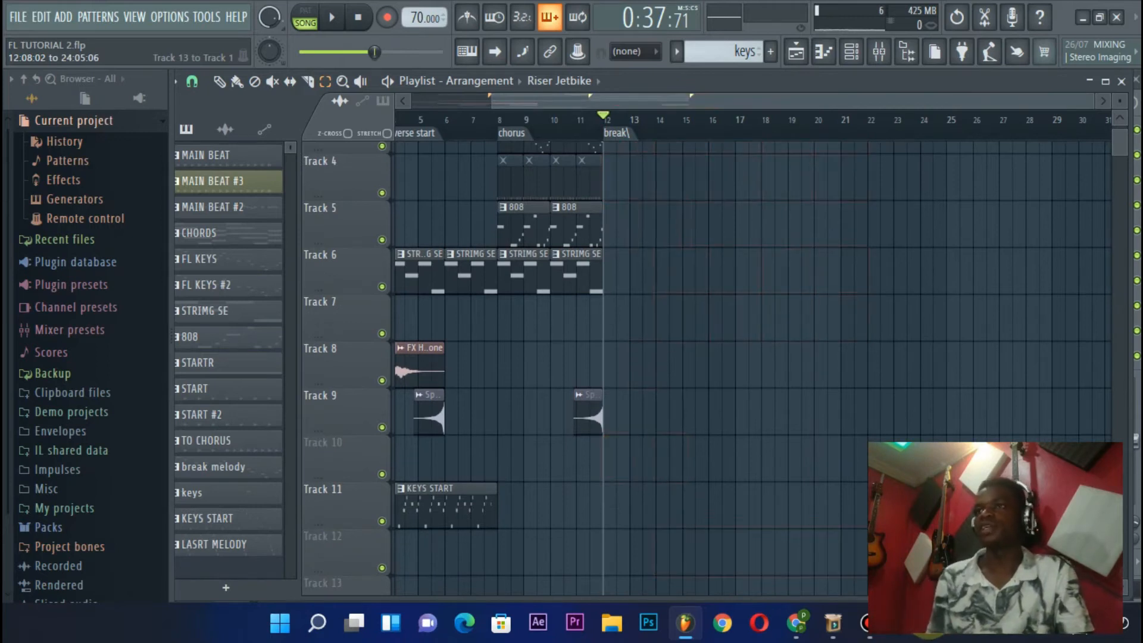
pyautogui.scroll(3, 795, 280)
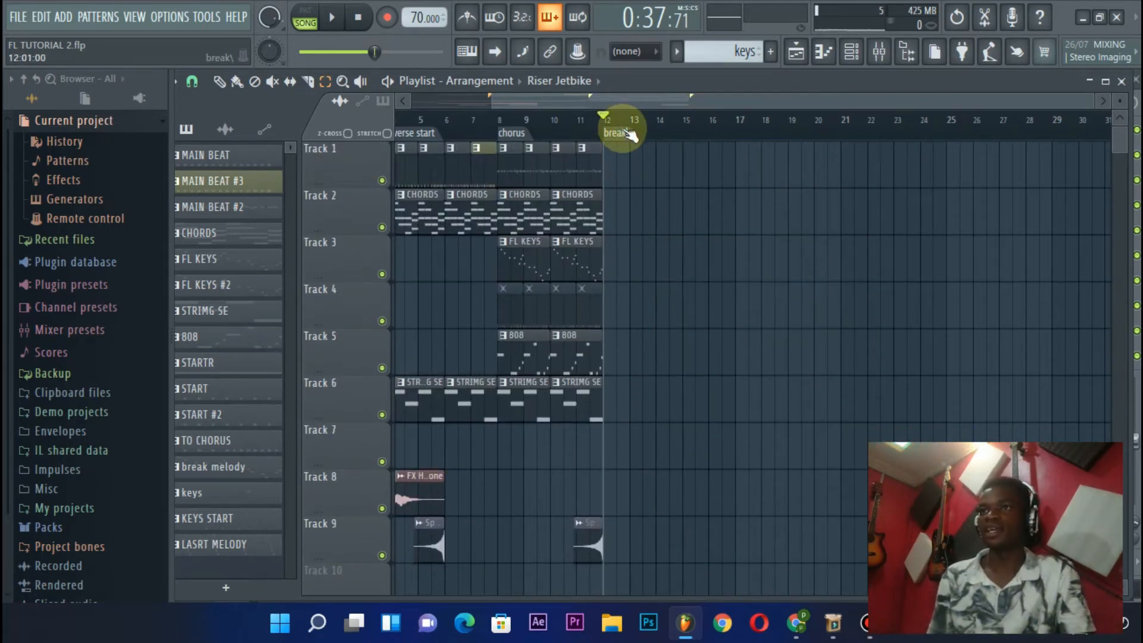
pyautogui.hscroll(-3, 631, 135)
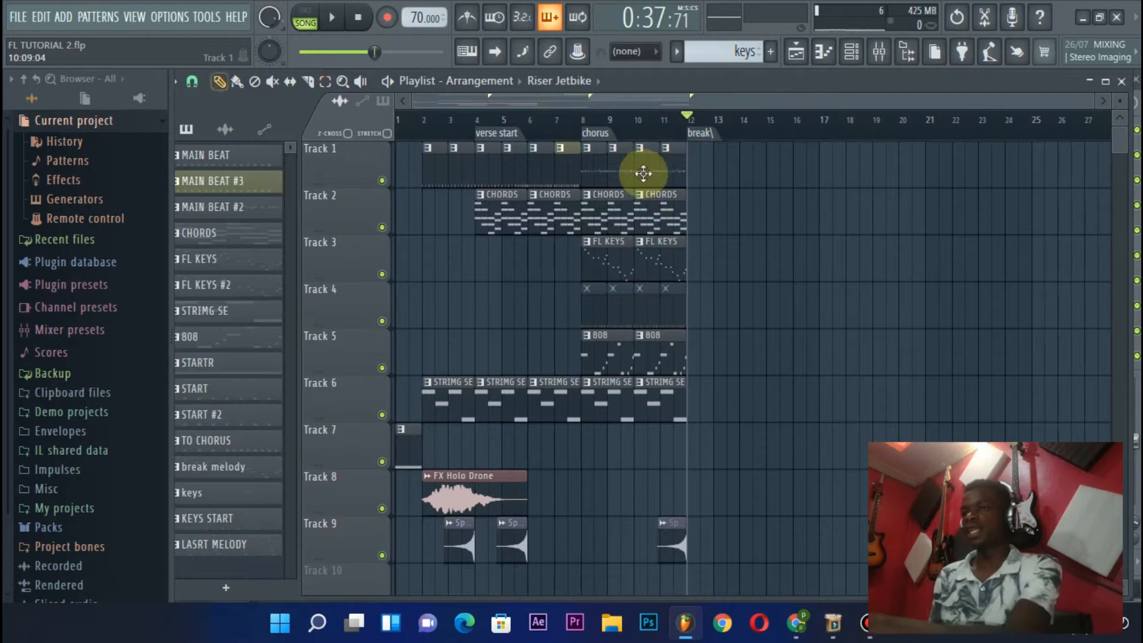
# Move the playhead to the chorus marker, mute its MAIN BEAT #2 clips on Track 1 and unmute the MAIN BEAT clips on Track 4
pyautogui.click(582, 129)
pyautogui.scroll(3, 583, 129)
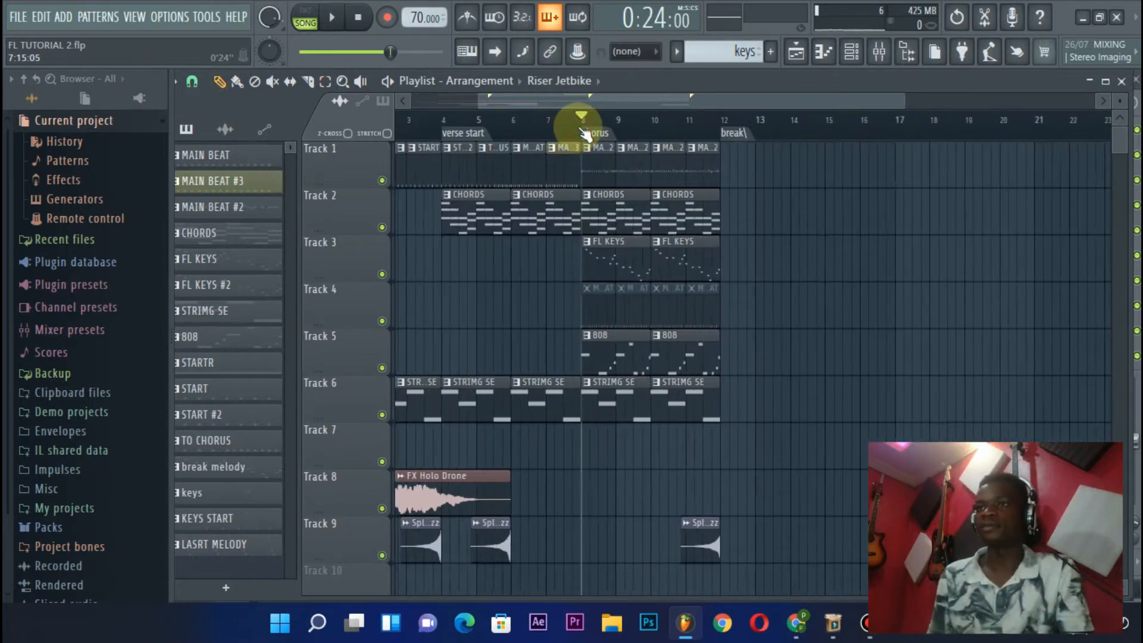
pyautogui.press('t')
pyautogui.moveTo(612, 163)
pyautogui.mouseDown()
pyautogui.moveTo(677, 169)
pyautogui.moveTo(698, 279)
pyautogui.mouseUp()
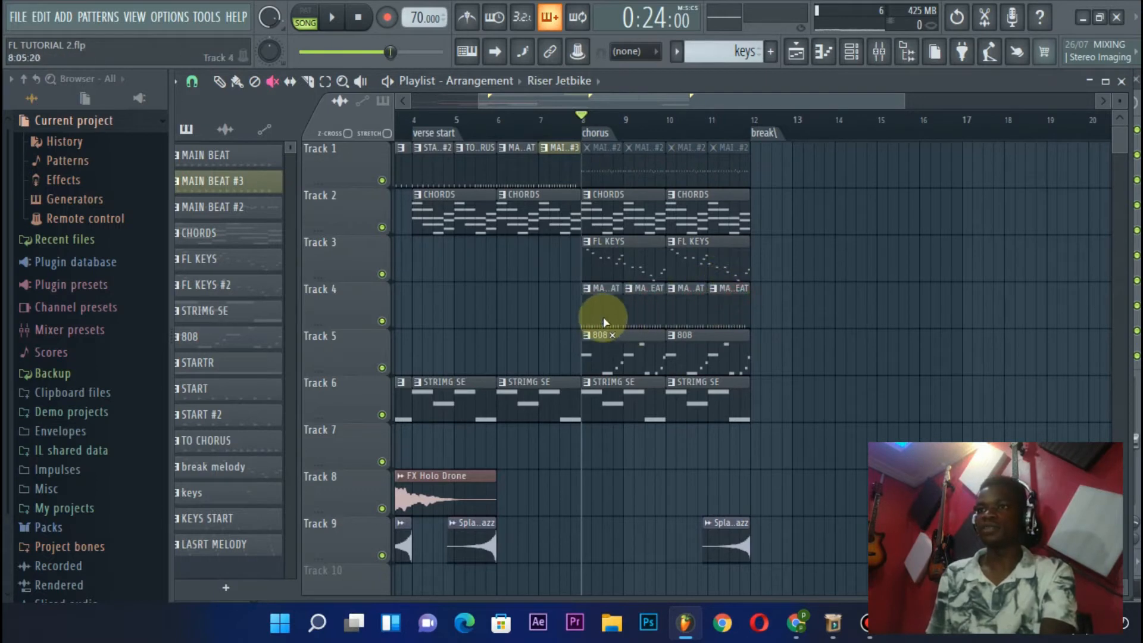
# Play the chorus section from bar 8 to hear it with the MAIN BEAT clips
pyautogui.press('space')
pyautogui.scroll(-2, 653, 138)
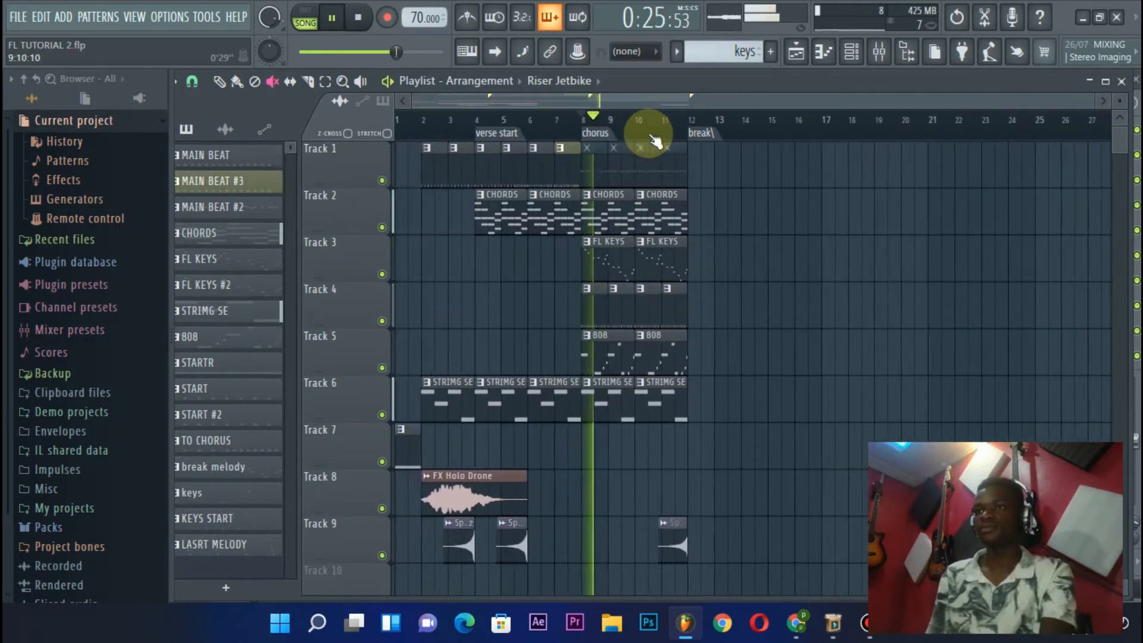
pyautogui.scroll(-1, 650, 191)
pyautogui.scroll(1, 651, 204)
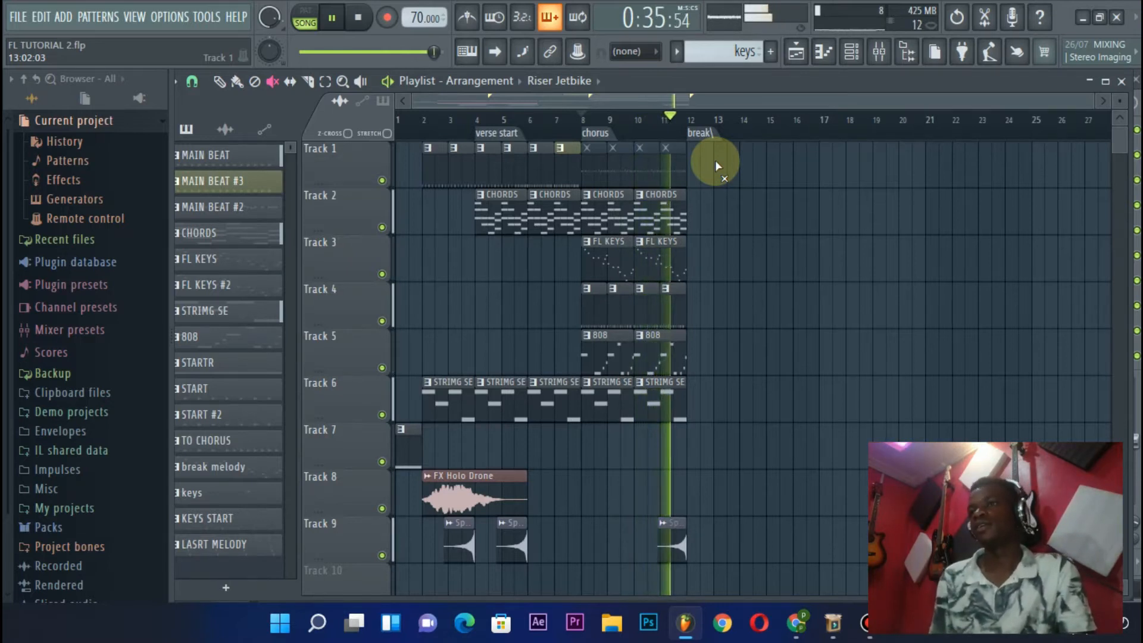
pyautogui.press('space')
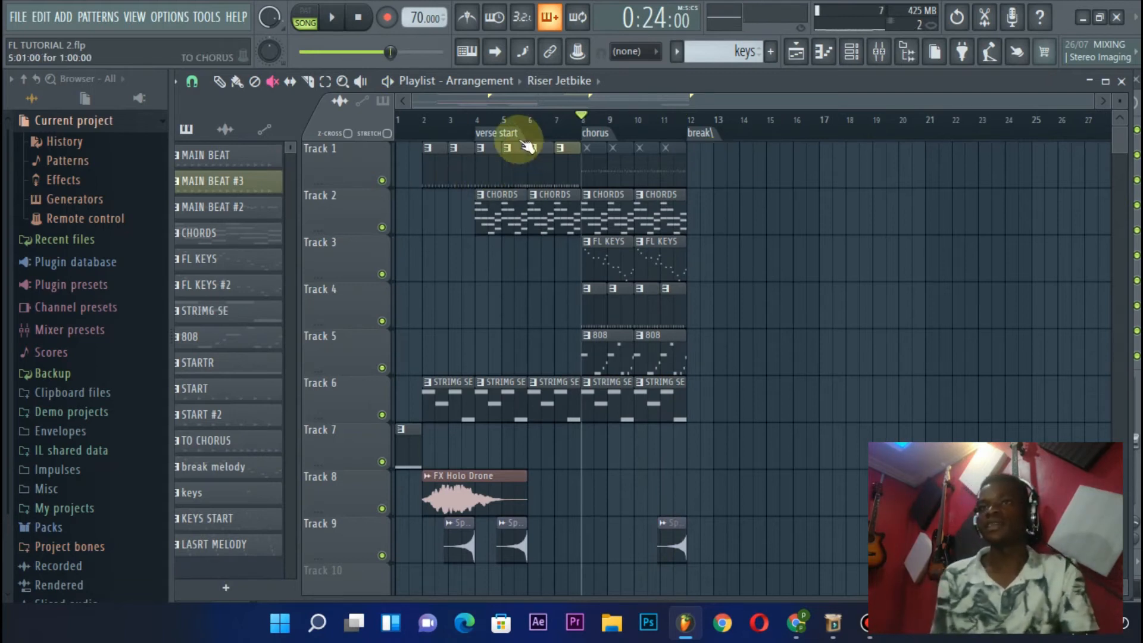
# Move the playhead to bar 2 with the draw tool active and examine the intro, verse and chorus layout
pyautogui.click(220, 81)
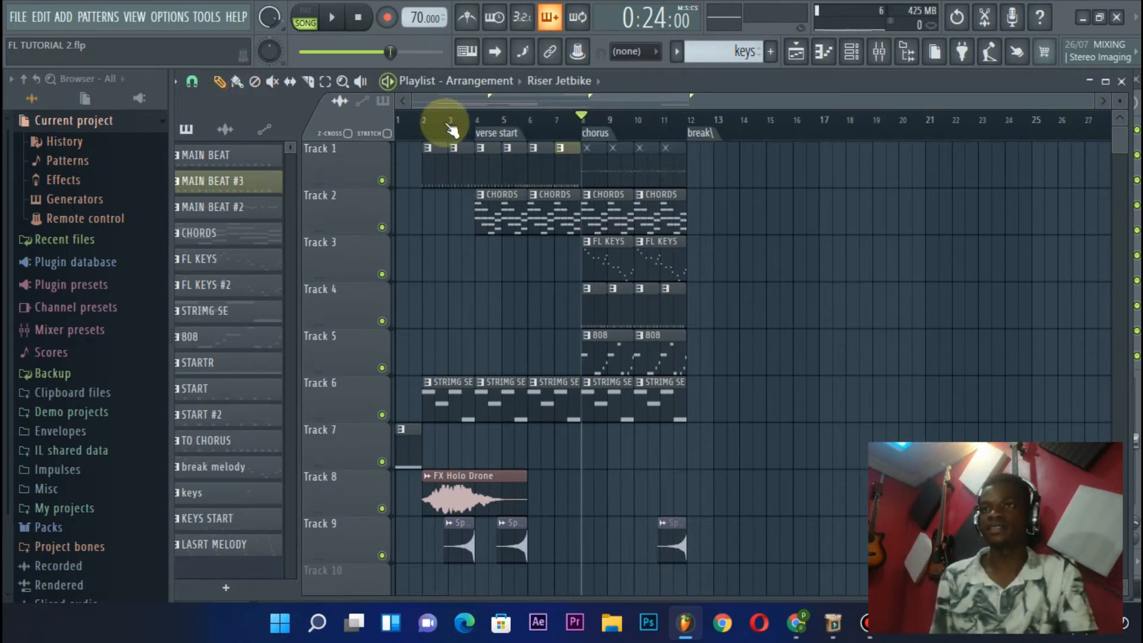
pyautogui.scroll(3, 448, 124)
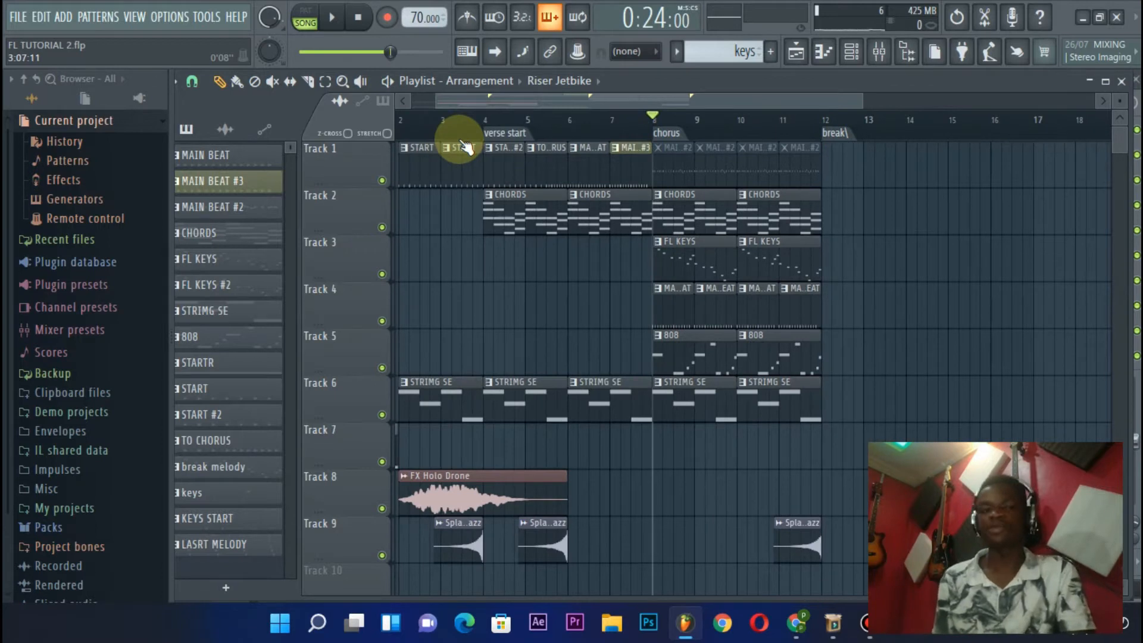
pyautogui.hscroll(-1, 489, 99)
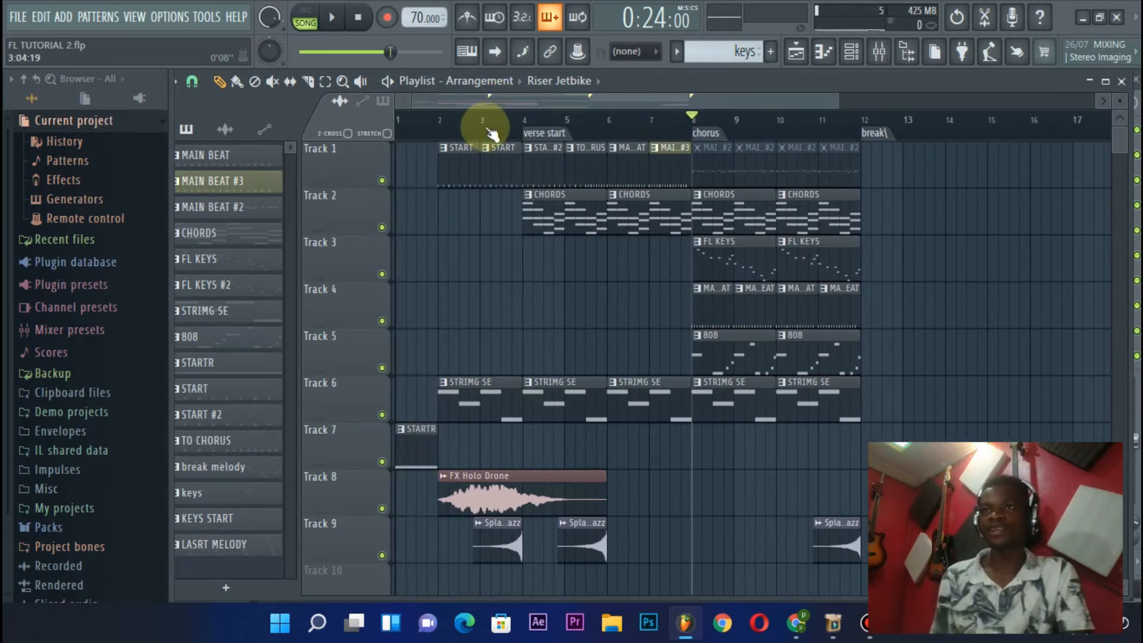
pyautogui.click(438, 122)
pyautogui.scroll(-3, 439, 125)
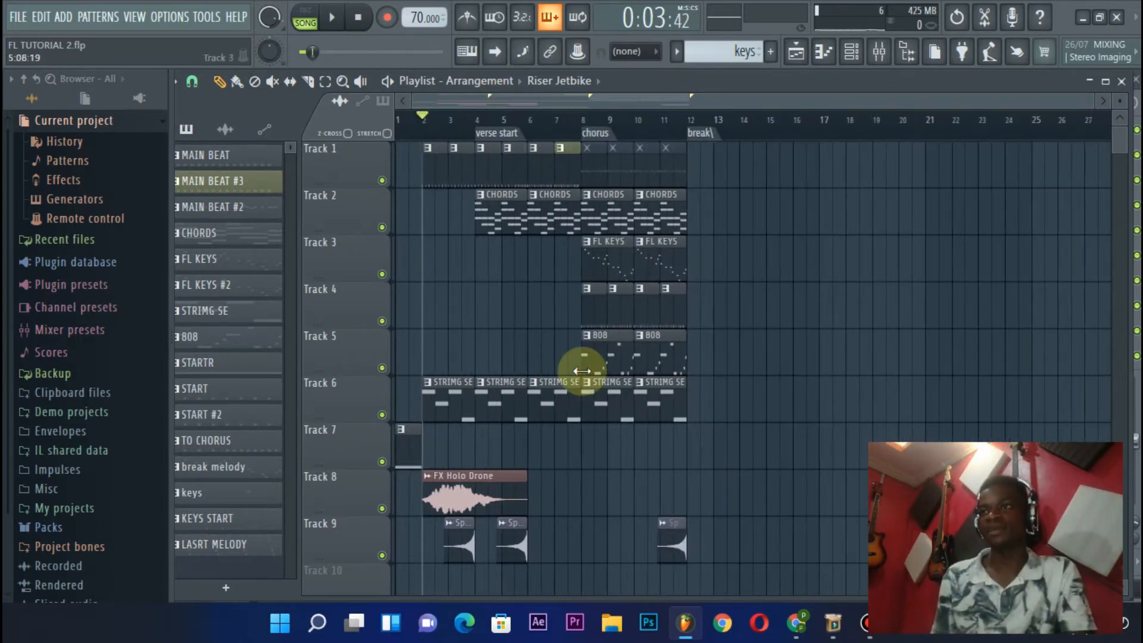
pyautogui.scroll(-5, 582, 371)
pyautogui.scroll(5, 541, 347)
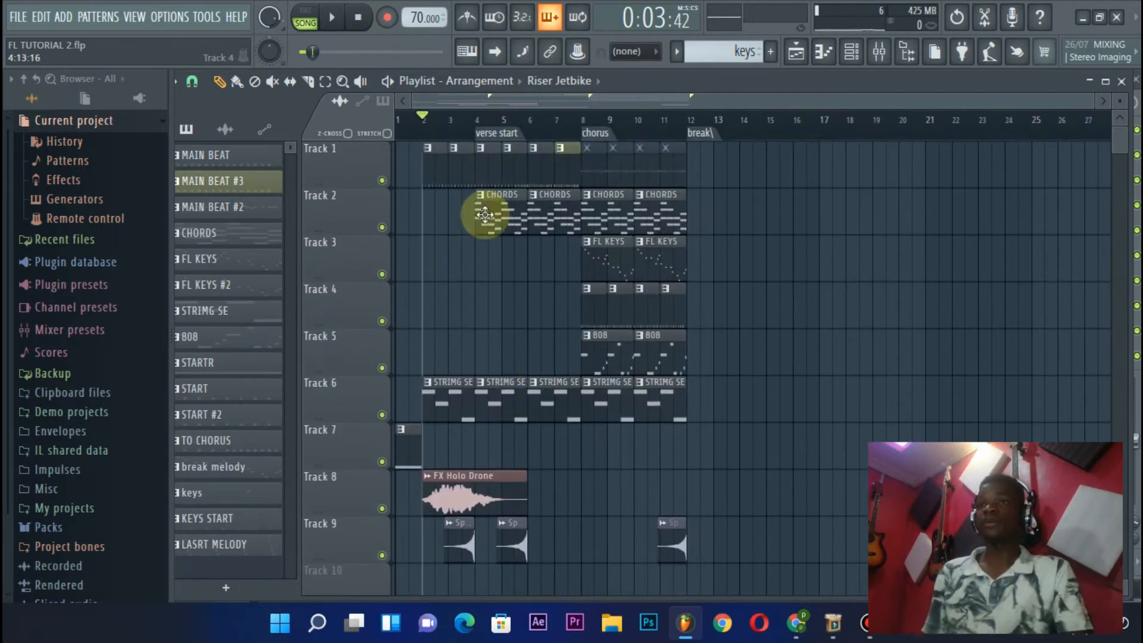
pyautogui.scroll(3, 484, 124)
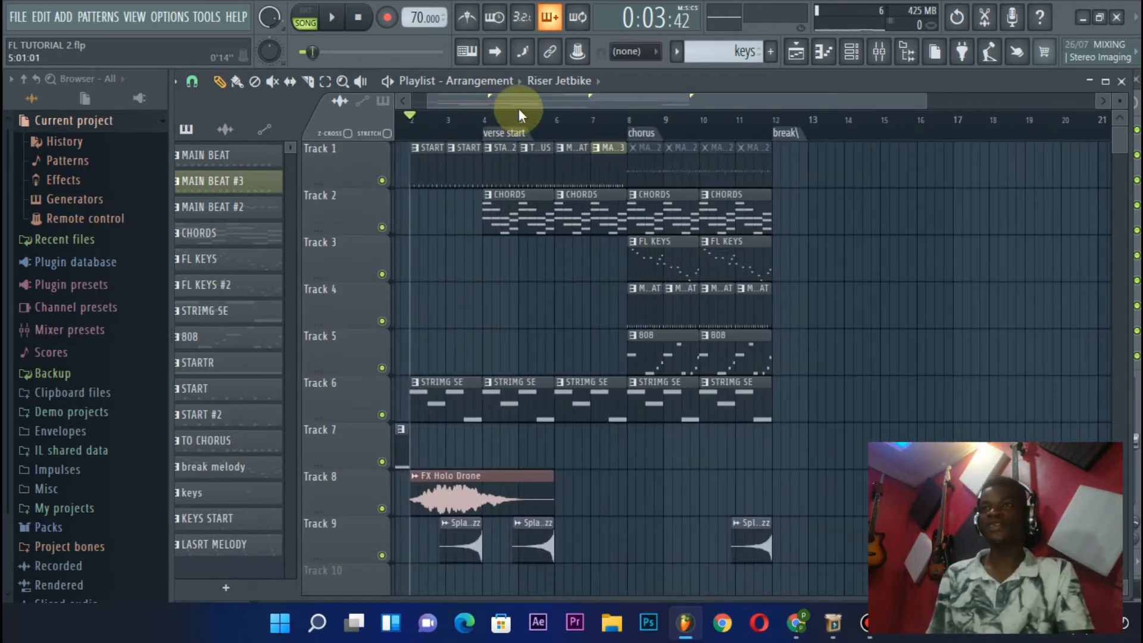
pyautogui.scroll(1, 520, 108)
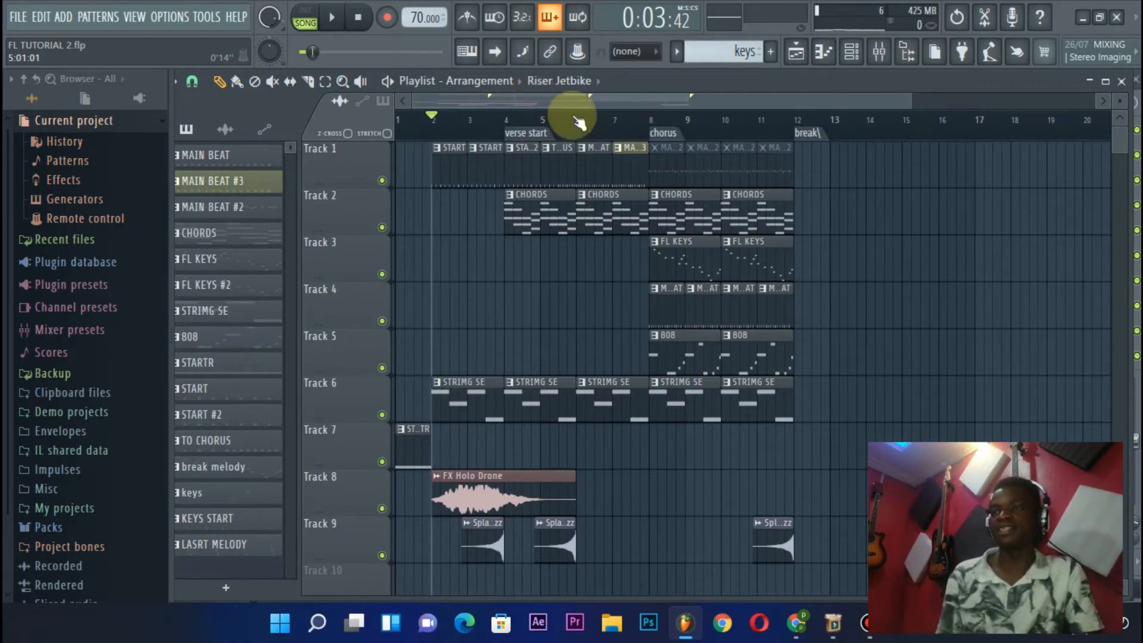
pyautogui.scroll(5, 626, 124)
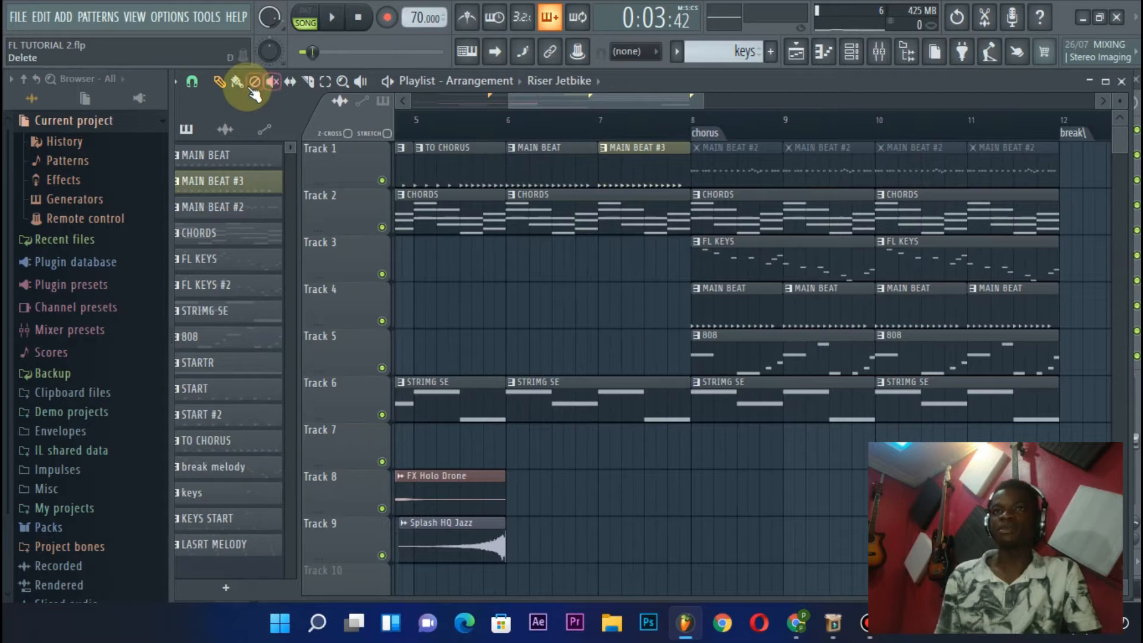
# Select the MAIN BEAT pattern at bar 6, switch playback to pattern mode and audition the pattern briefly
pyautogui.scroll(2, 529, 147)
pyautogui.click(529, 147)
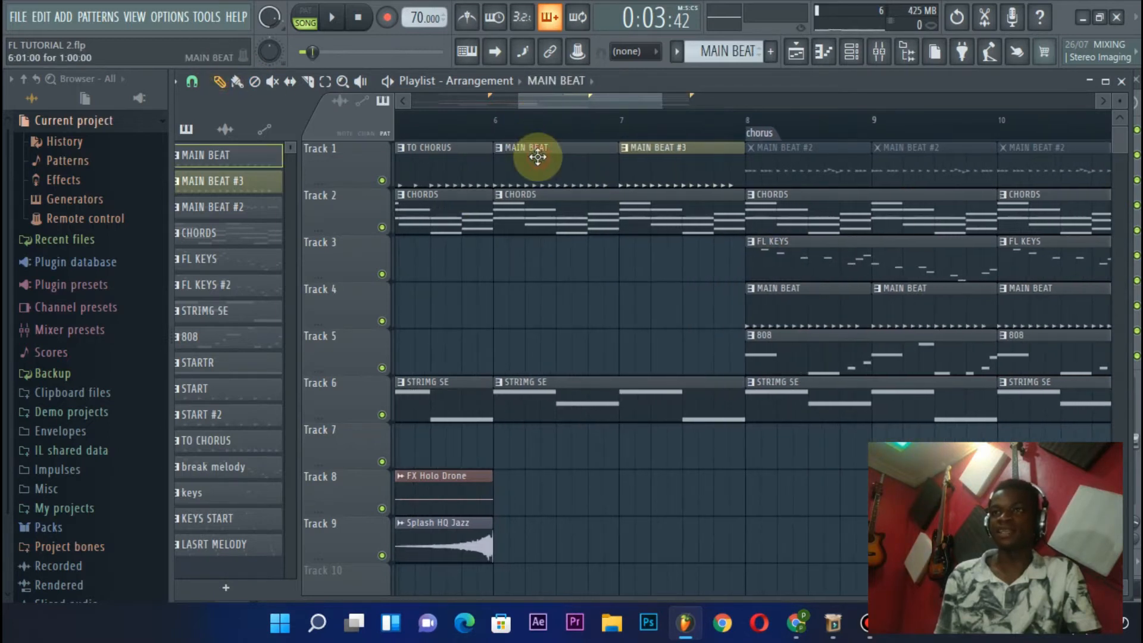
pyautogui.click(359, 20)
pyautogui.click(331, 18)
pyautogui.click(359, 18)
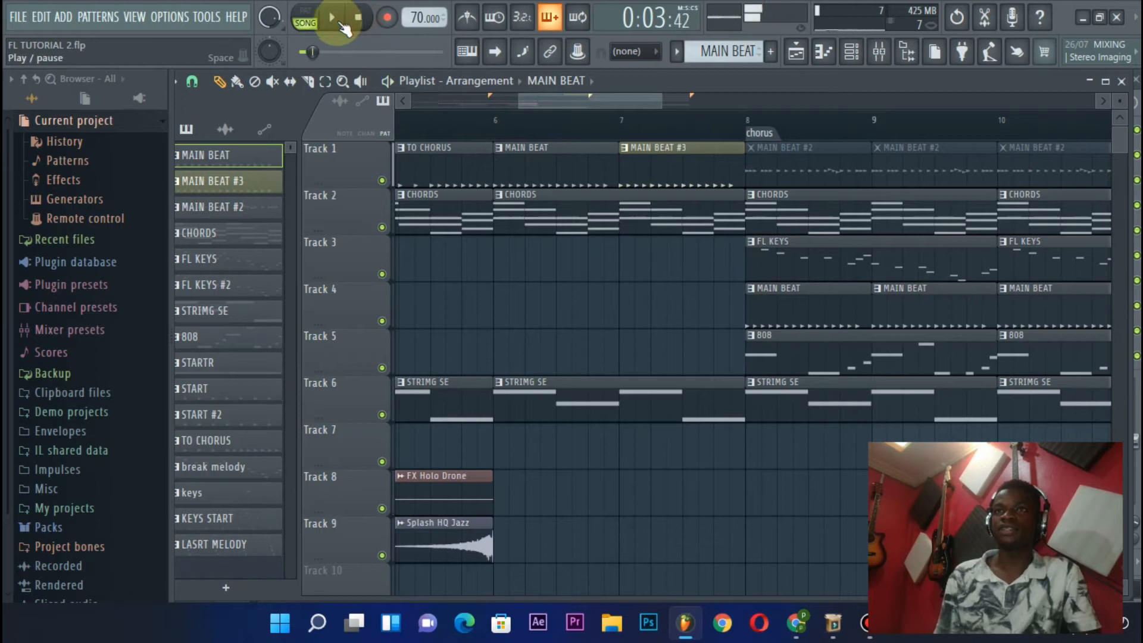
pyautogui.click(306, 13)
pyautogui.press('space')
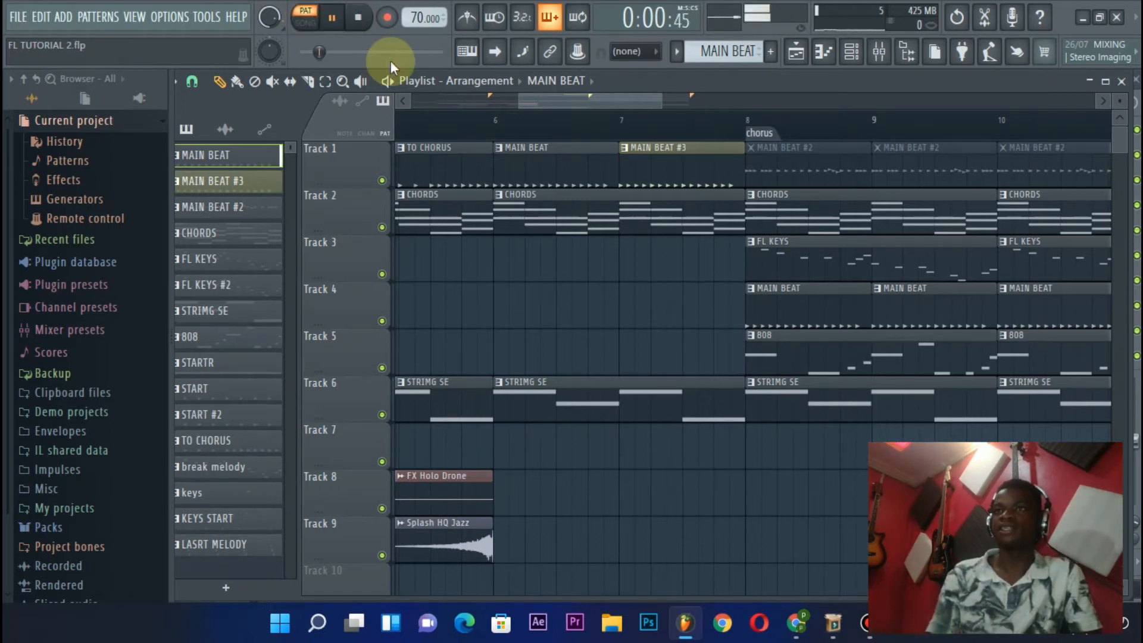
pyautogui.press('space')
# Select the MAIN BEAT #2 pattern and unmute its four chorus clips on Track 1
pyautogui.scroll(-2, 541, 118)
pyautogui.scroll(1, 549, 96)
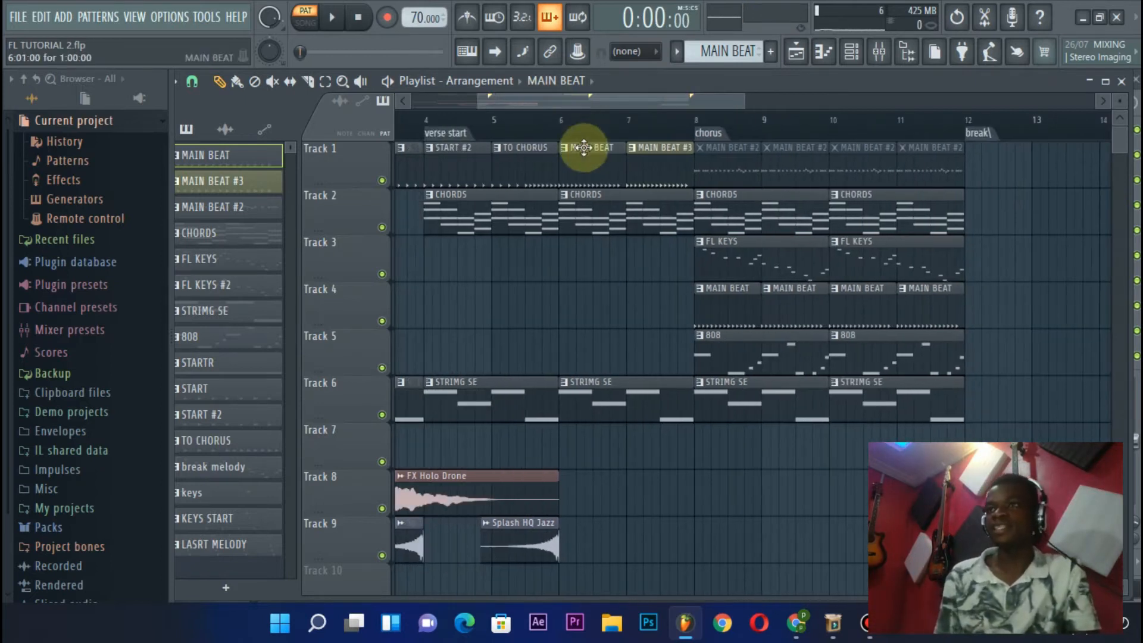
pyautogui.scroll(3, 703, 122)
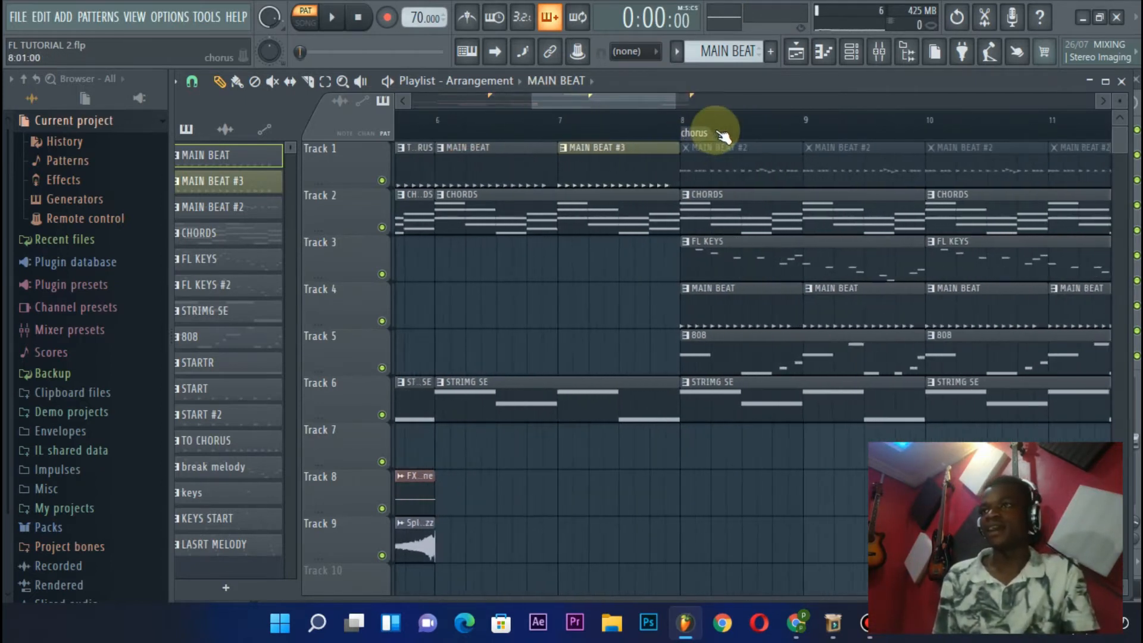
pyautogui.click(744, 171)
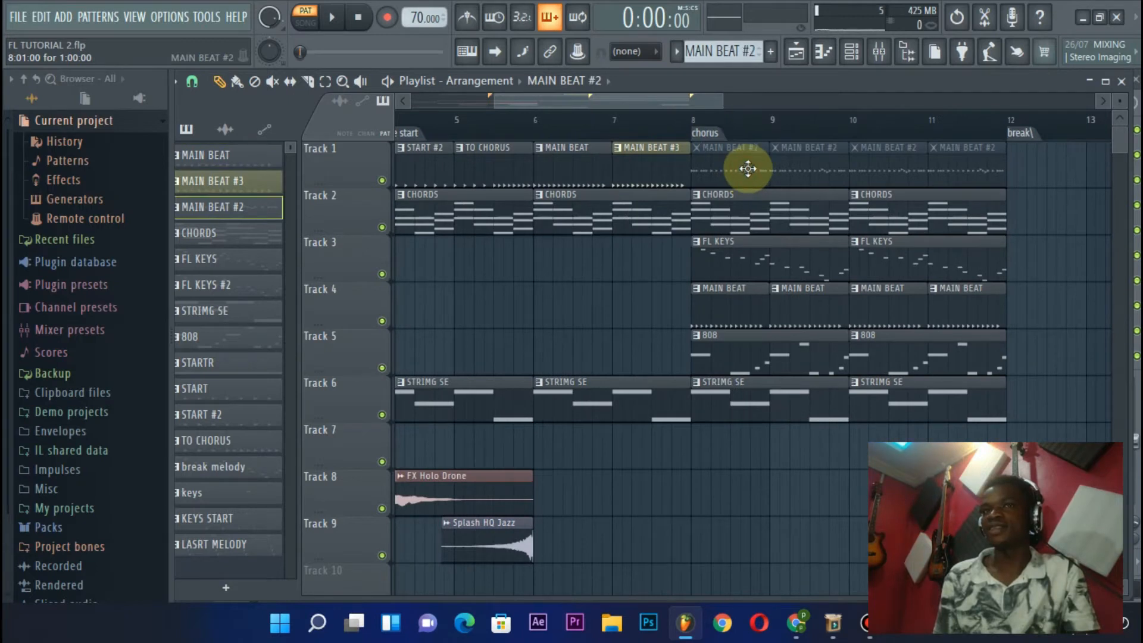
pyautogui.press('t')
pyautogui.moveTo(742, 161); pyautogui.dragTo(975, 166)
# Mute the four MAIN BEAT clips on Track 4 in the chorus, leaving the 808 clips on Track 5 unmuted
pyautogui.click(700, 291)
pyautogui.click(768, 290)
pyautogui.moveTo(1020, 312); pyautogui.dragTo(851, 337)
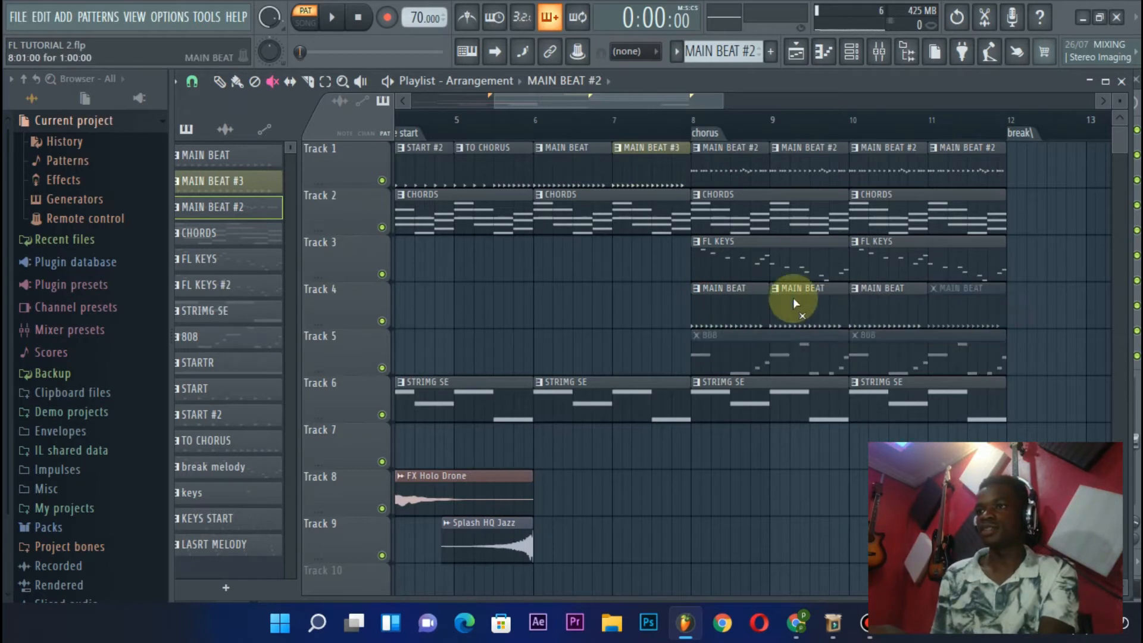
pyautogui.moveTo(890, 294); pyautogui.dragTo(690, 312)
pyautogui.moveTo(701, 353); pyautogui.dragTo(990, 365)
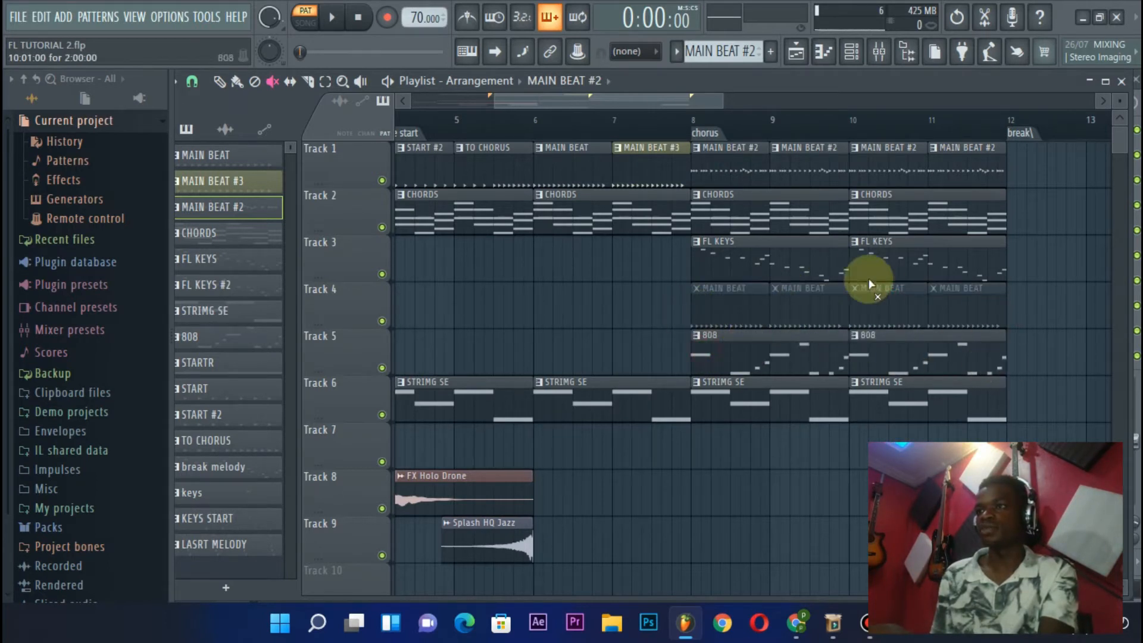
# Audition the chorus in song mode from just before bar 8 with Track 1 muted and the MAIN BEAT clips on Track 4 unmuted
pyautogui.click(685, 122)
pyautogui.scroll(-2, 686, 126)
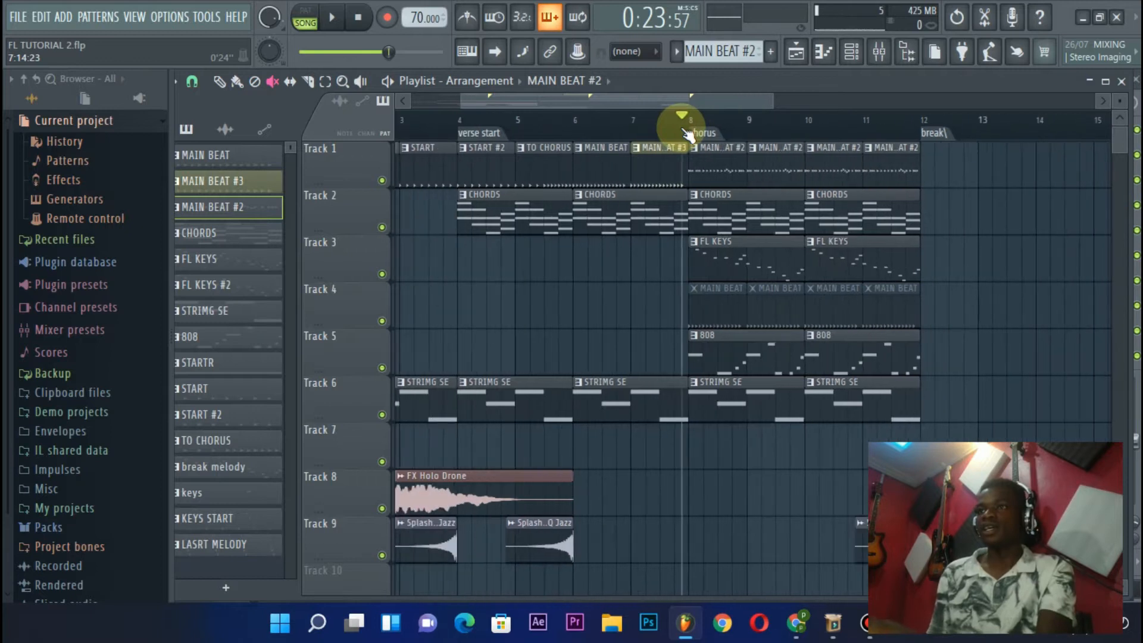
pyautogui.scroll(2, 685, 121)
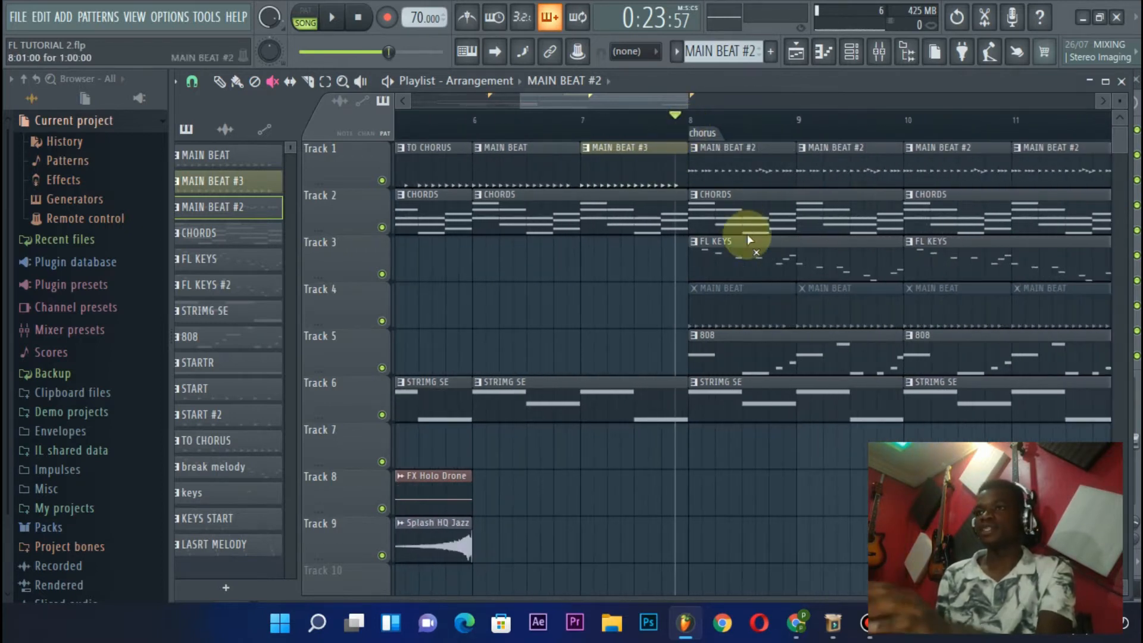
pyautogui.click(382, 180)
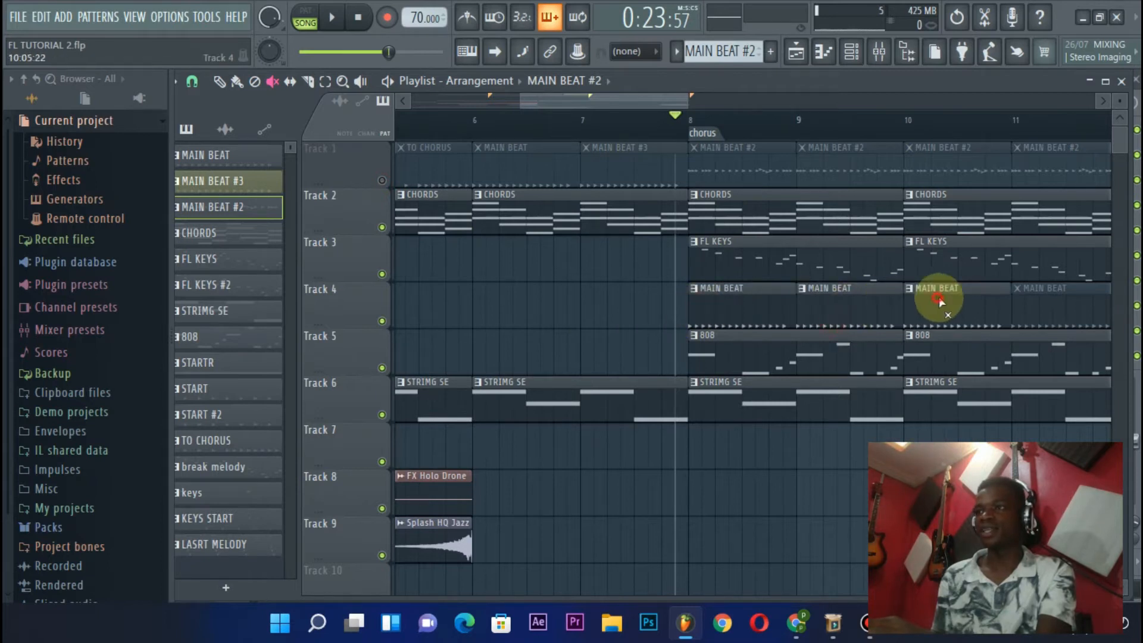
pyautogui.press('space')
pyautogui.scroll(-4, 803, 130)
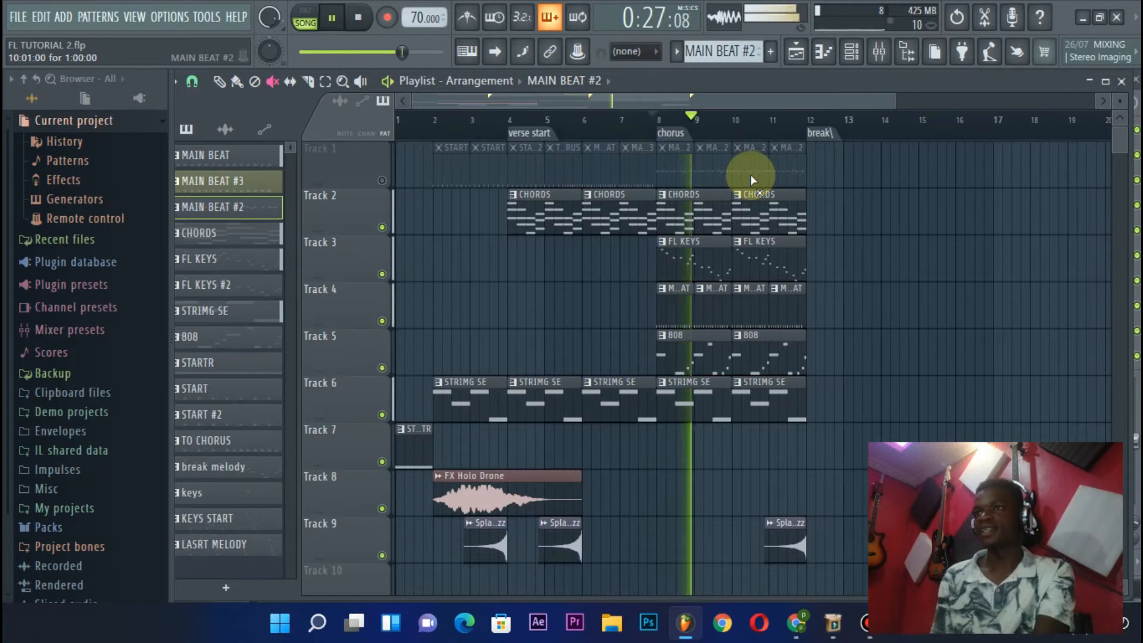
pyautogui.press('space')
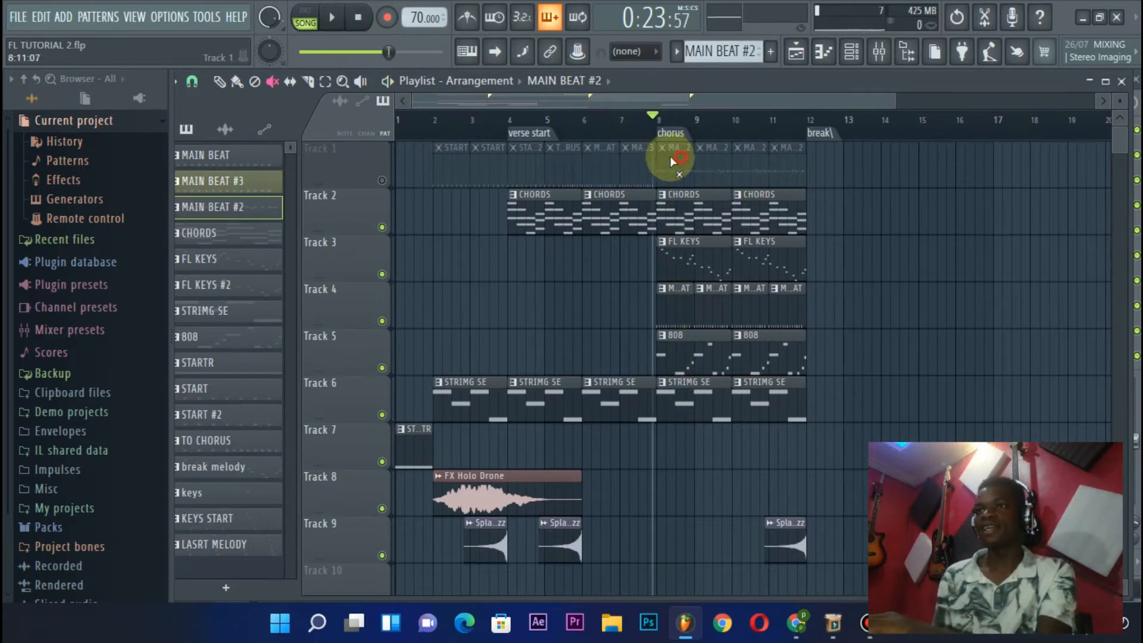
# Unmute Track 1, mute Track 4 and audition the chorus with the MAIN BEAT #2 clips
pyautogui.click(382, 179)
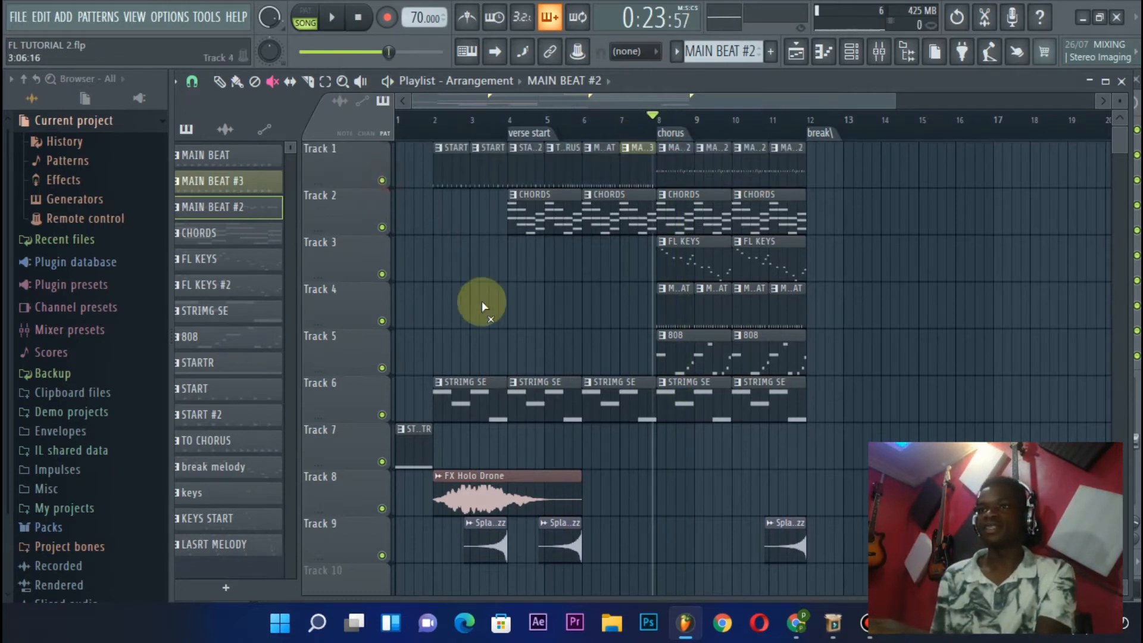
pyautogui.click(382, 322)
pyautogui.press('space')
pyautogui.scroll(3, 720, 128)
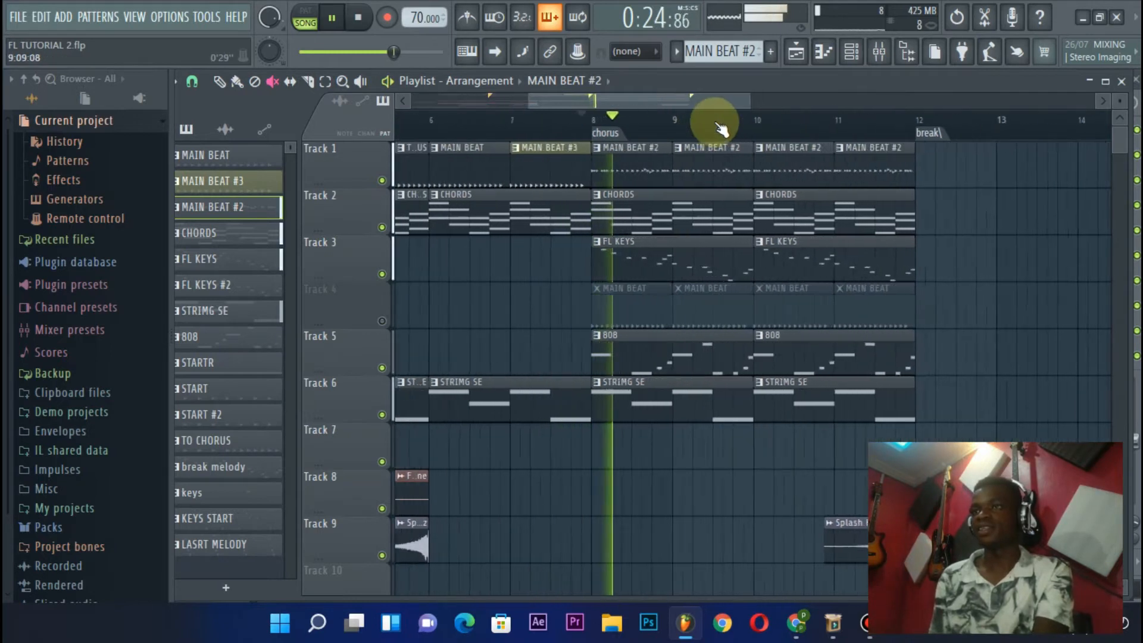
pyautogui.scroll(2, 720, 128)
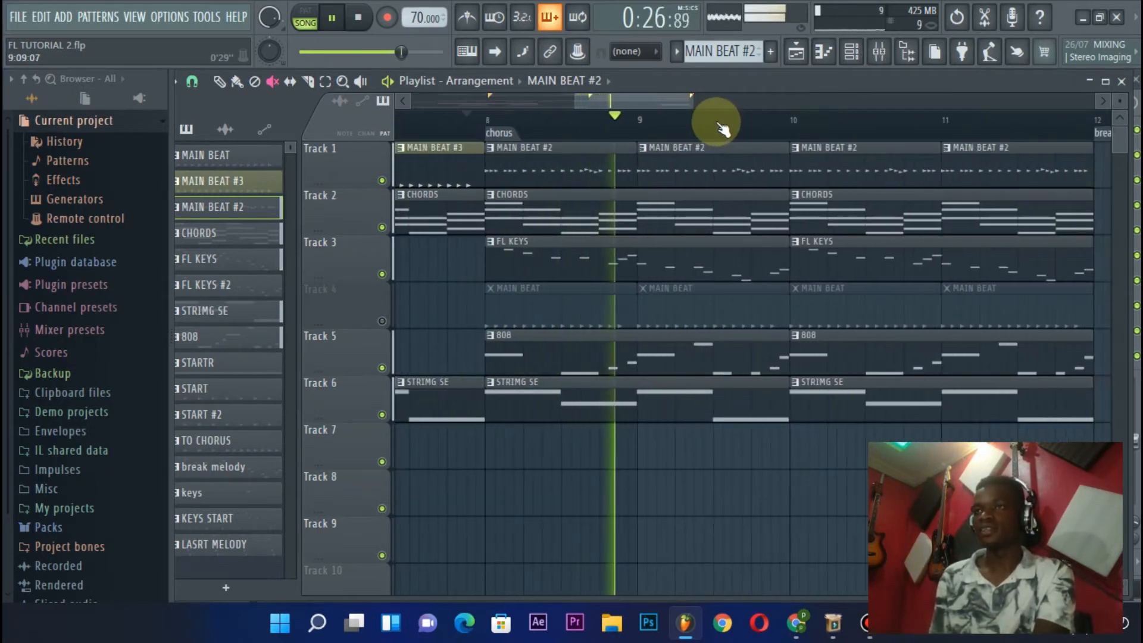
pyautogui.scroll(-3, 722, 122)
pyautogui.press('space')
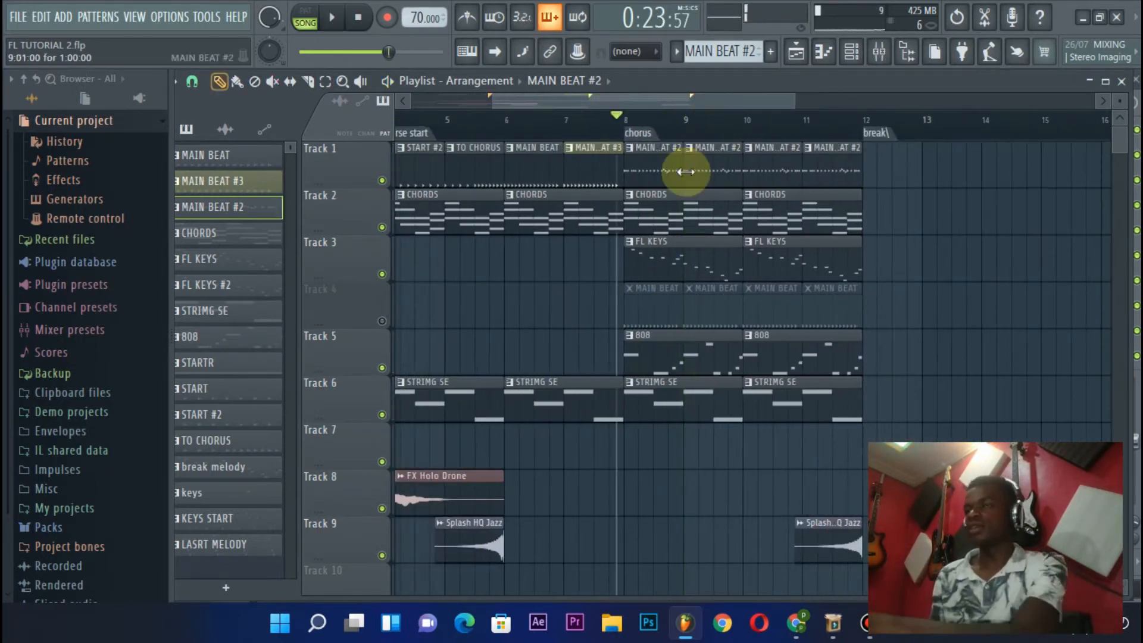
# Delete the MAIN BEAT #2 pattern from the project
pyautogui.rightClick(206, 207)
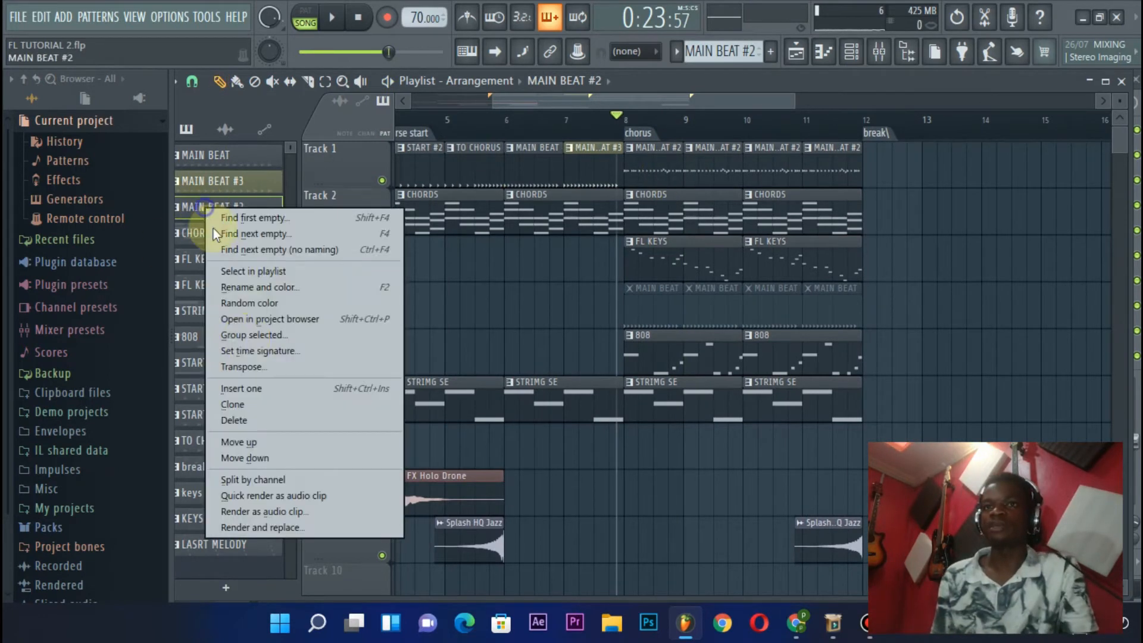
pyautogui.click(250, 421)
pyautogui.click(666, 352)
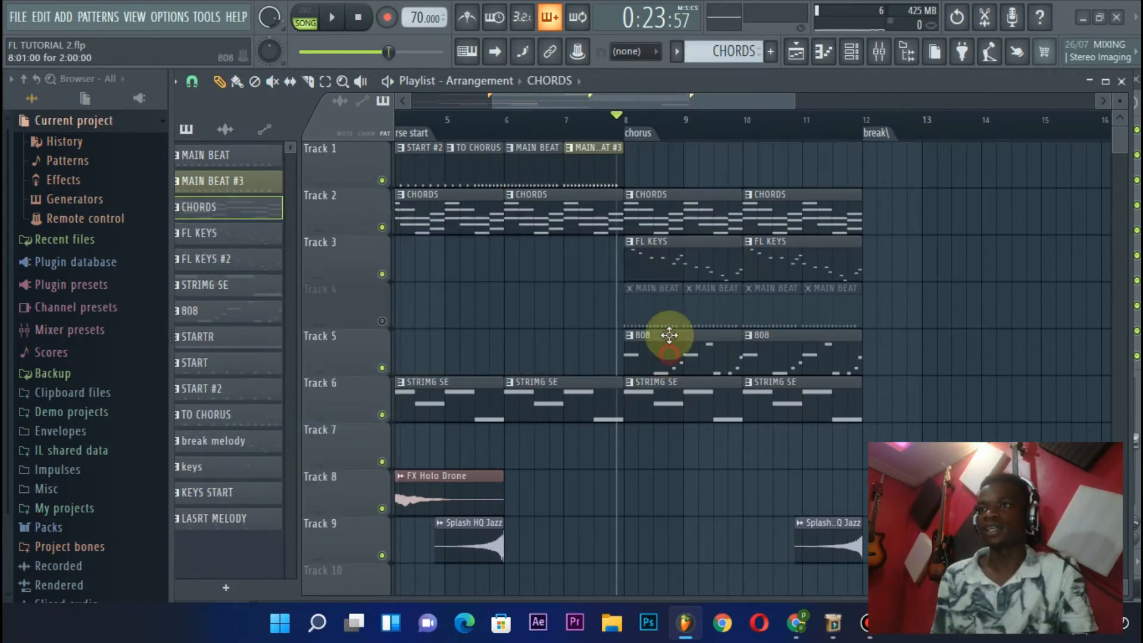
# Place a MAIN BEAT clip on Track 1 at bar 8 and check its drum steps in the channel rack
pyautogui.click(546, 150)
pyautogui.scroll(3, 493, 153)
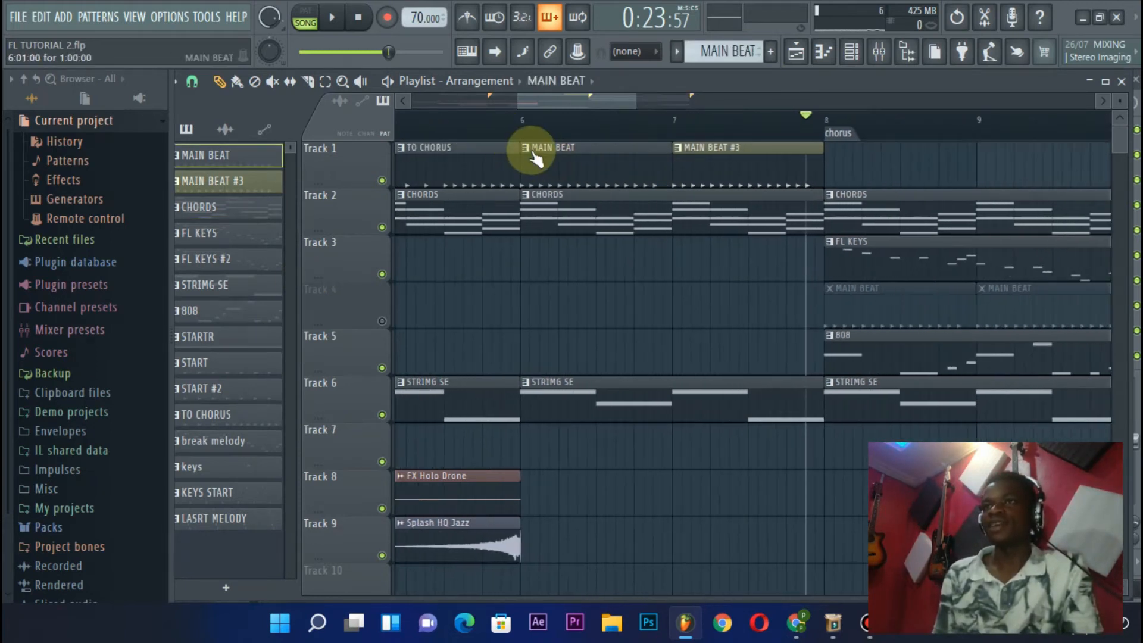
pyautogui.click(867, 162)
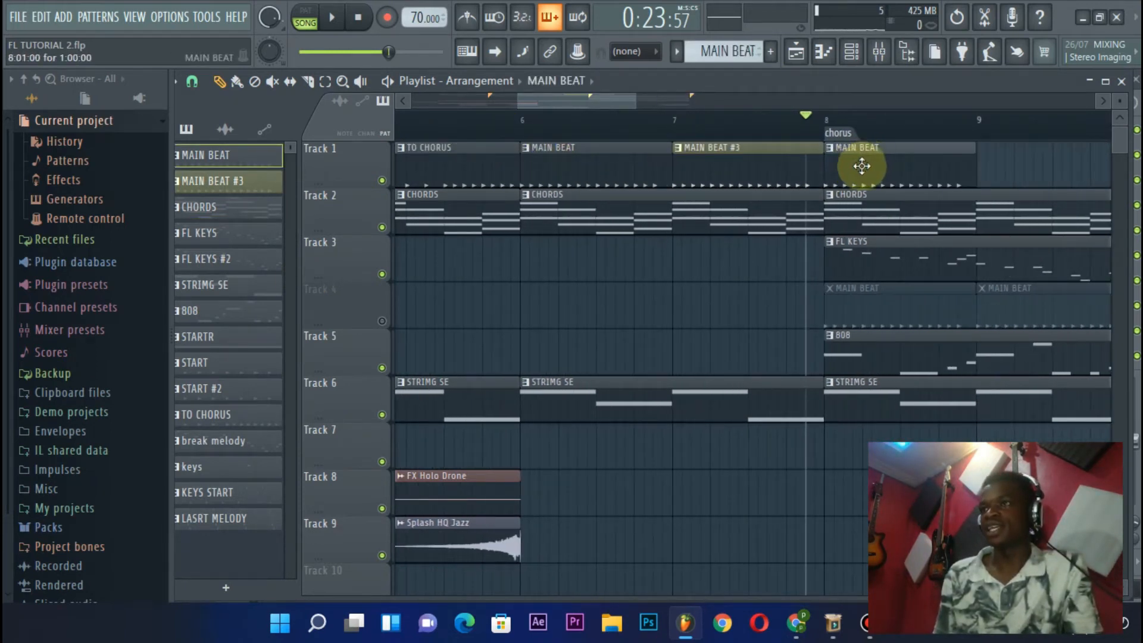
pyautogui.click(862, 173)
pyautogui.moveTo(834, 102); pyautogui.dragTo(622, 148)
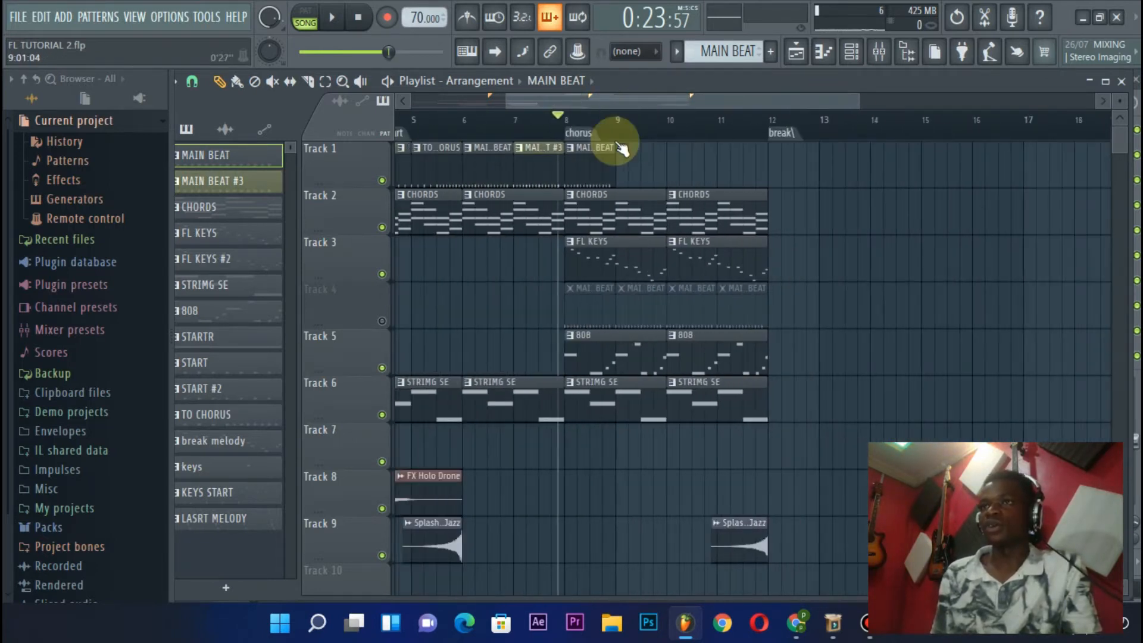
pyautogui.click(868, 53)
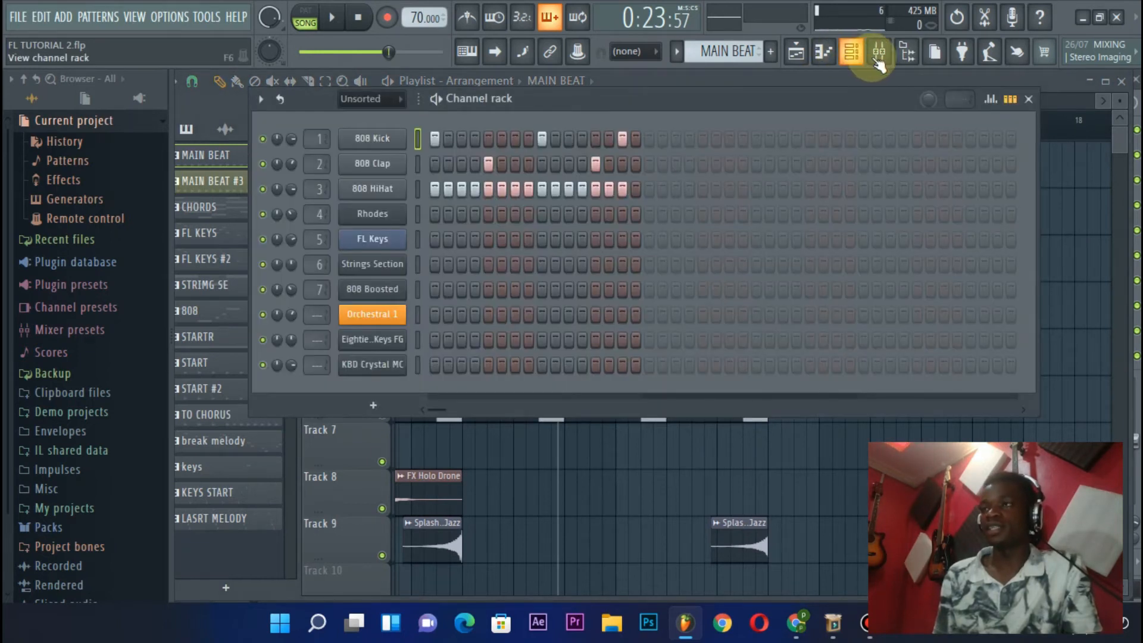
pyautogui.click(1028, 100)
# Make the MAIN BEAT clip at bar 8 on Track 1 a unique pattern
pyautogui.scroll(5, 588, 123)
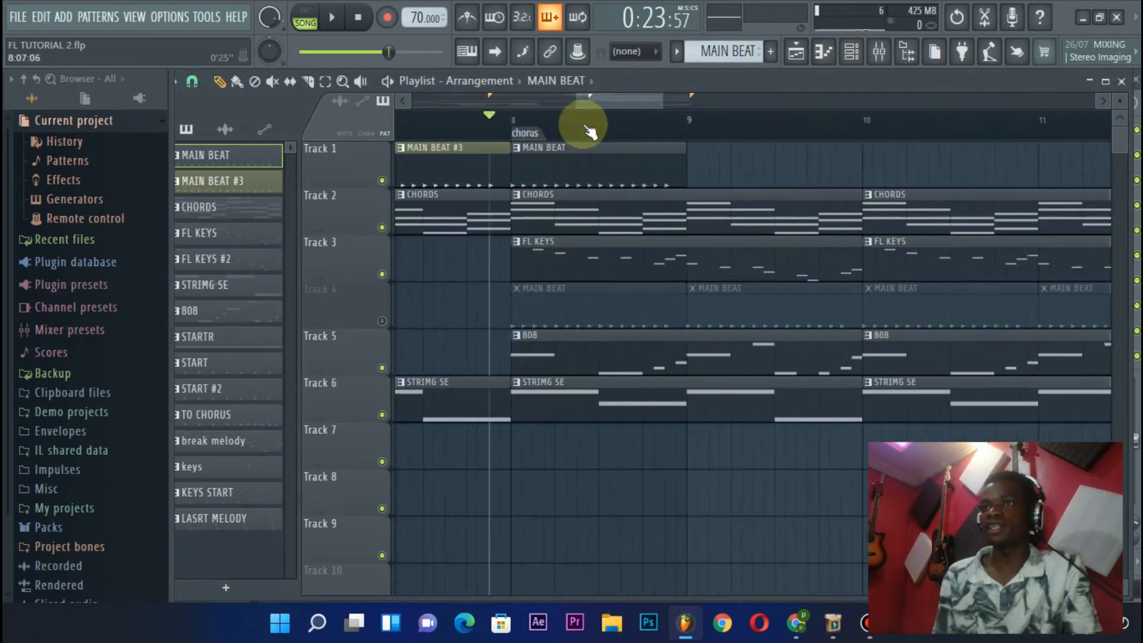
pyautogui.moveTo(609, 103); pyautogui.dragTo(590, 103)
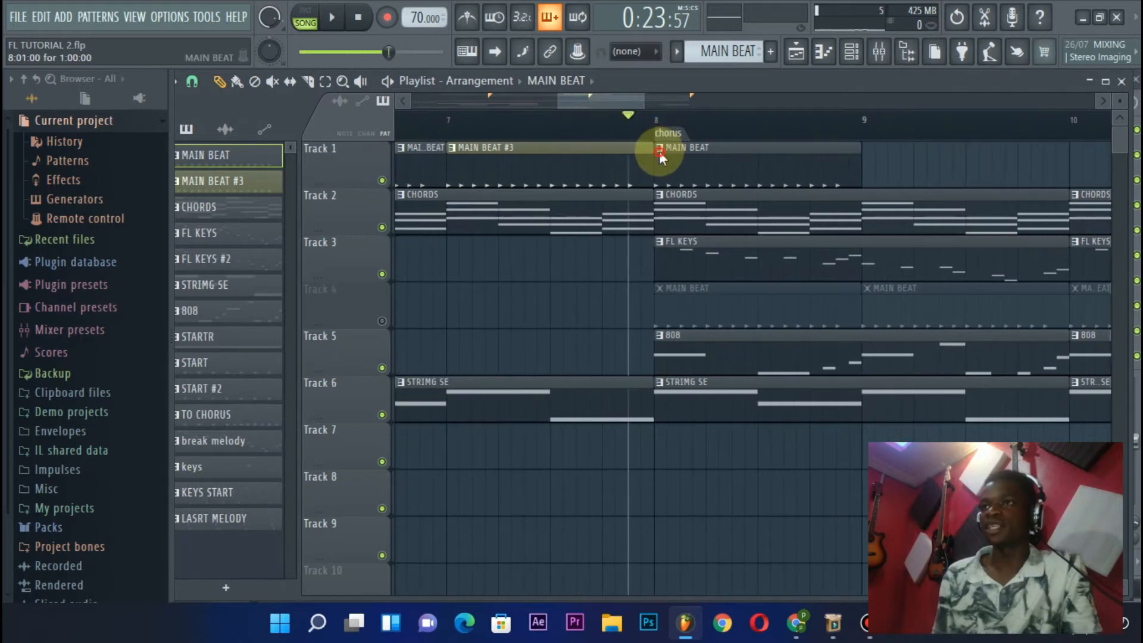
pyautogui.click(659, 154)
pyautogui.click(705, 253)
pyautogui.scroll(-3, 709, 127)
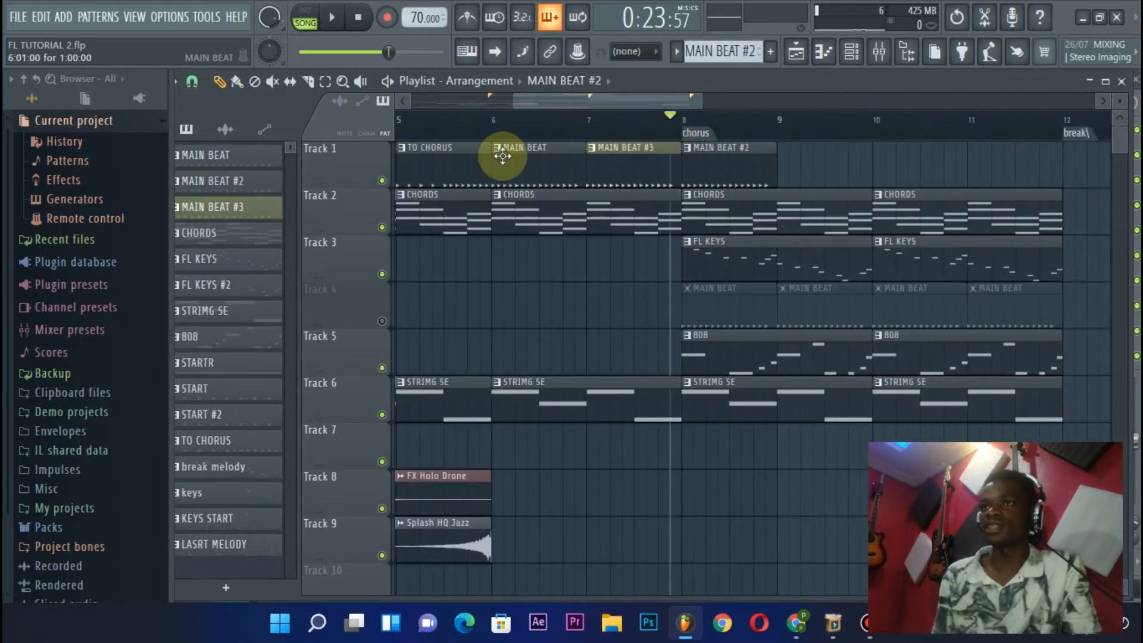
pyautogui.scroll(-2, 727, 144)
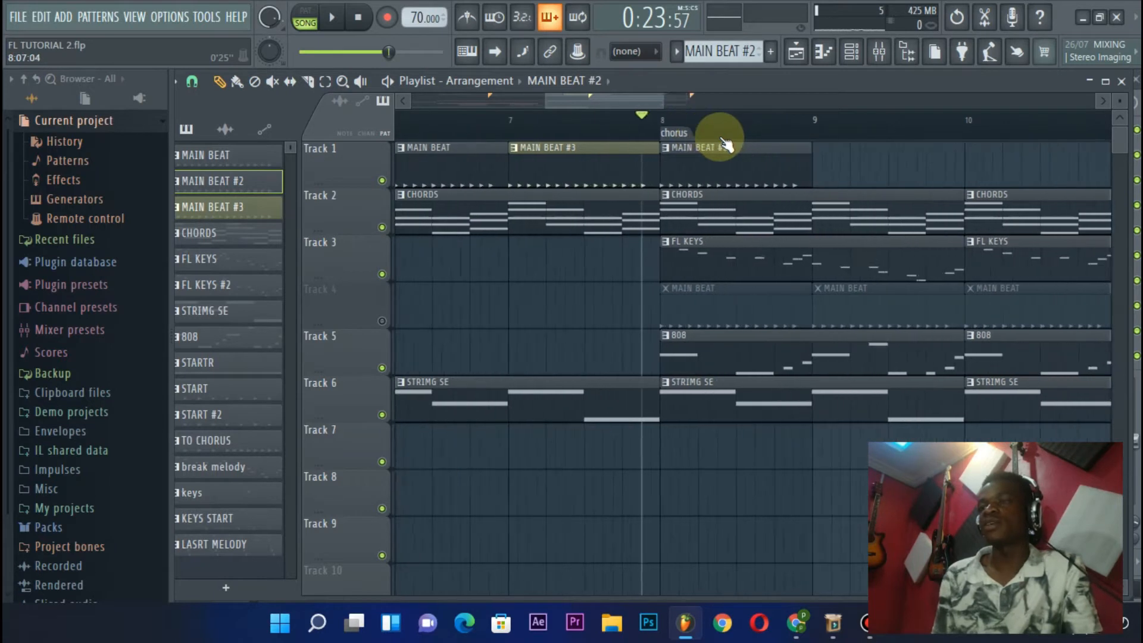
# Open the 808 HiHat channel of MAIN BEAT #2 in the piano roll and bring its C5 notes into view
pyautogui.click(870, 53)
pyautogui.click(1025, 104)
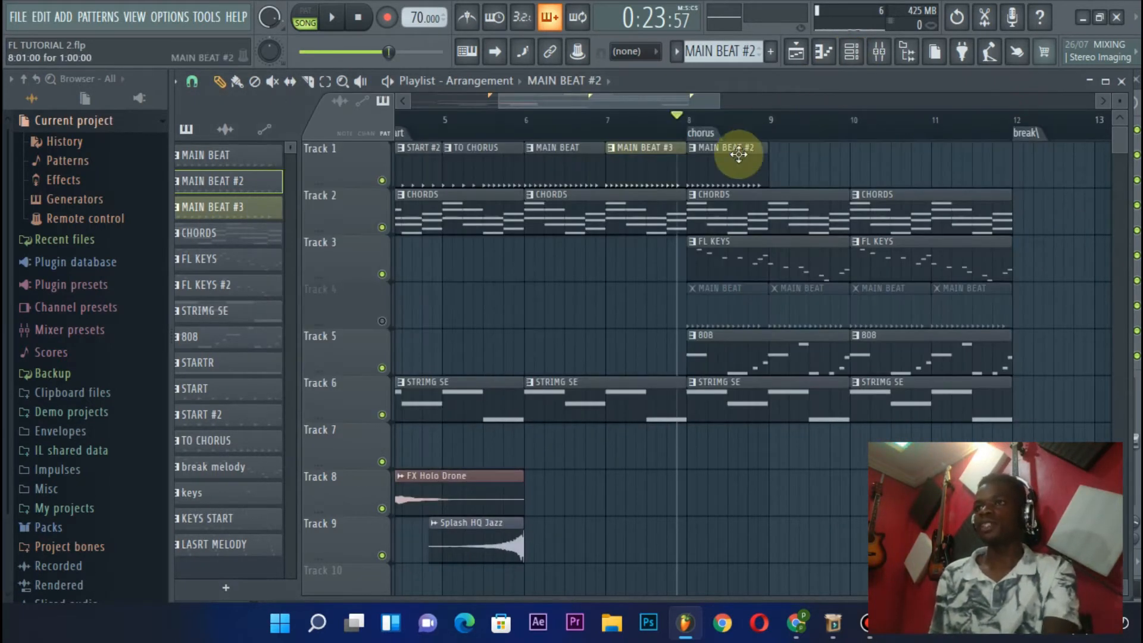
pyautogui.click(858, 57)
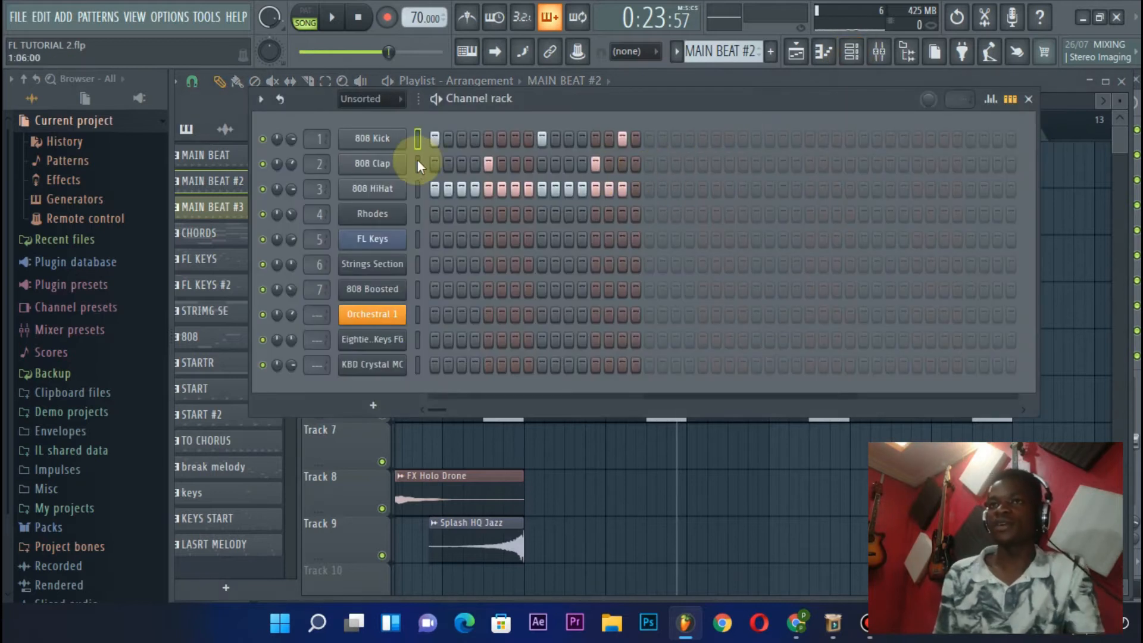
pyautogui.rightClick(403, 192)
pyautogui.click(456, 189)
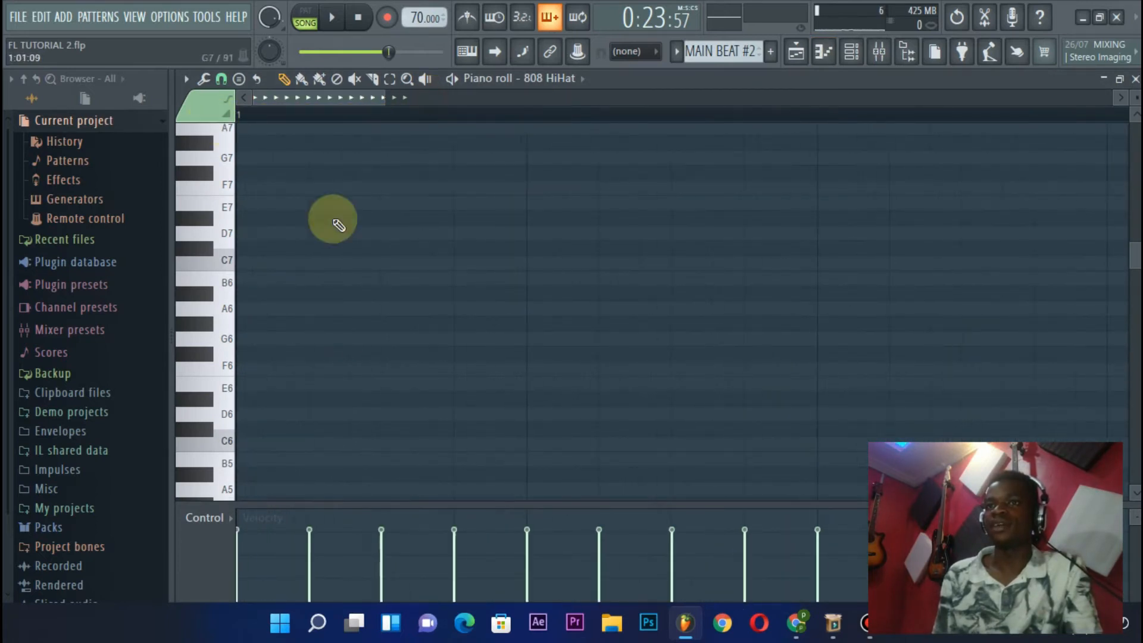
pyautogui.scroll(-4, 338, 224)
pyautogui.scroll(2, 275, 119)
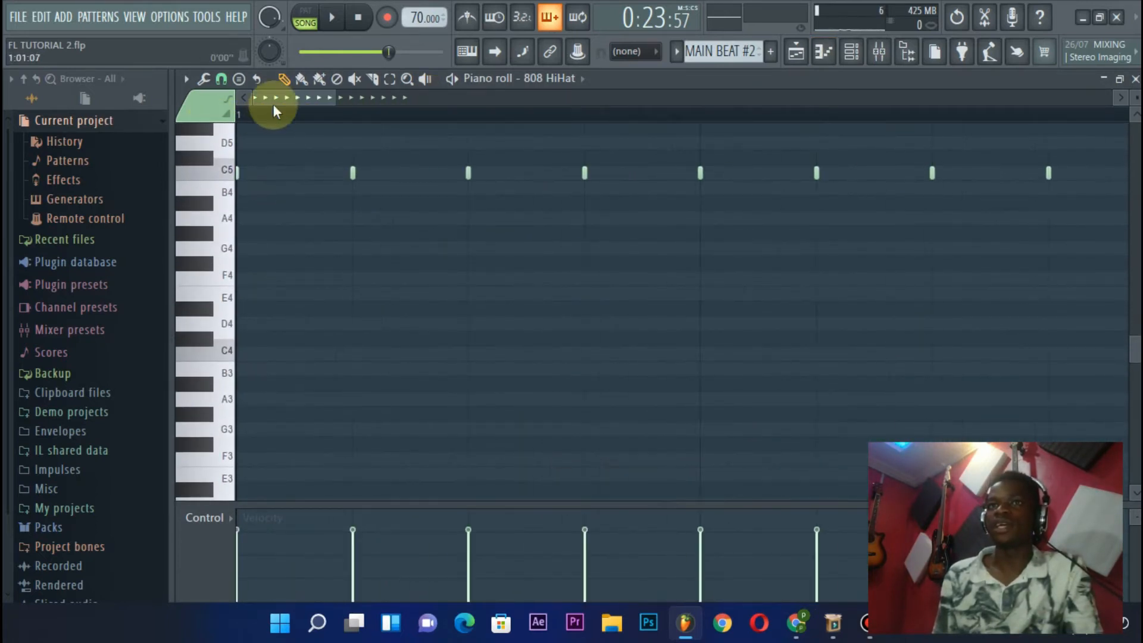
# Set the piano roll snap to 1/2 step and focus on the first hi-hat notes of the bar
pyautogui.click(222, 80)
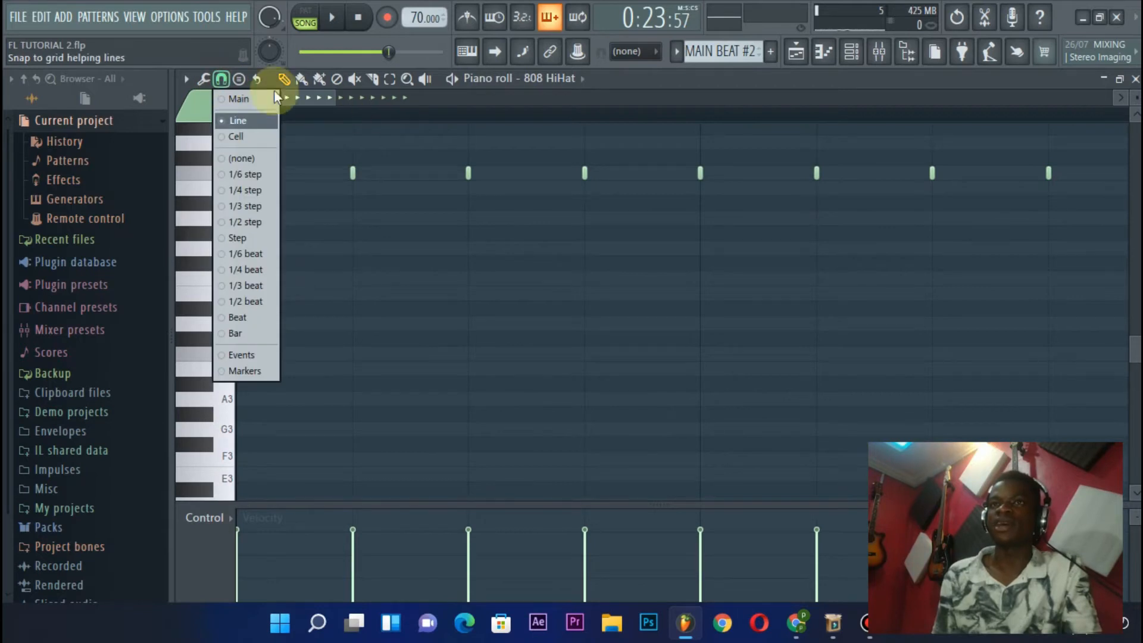
pyautogui.click(243, 226)
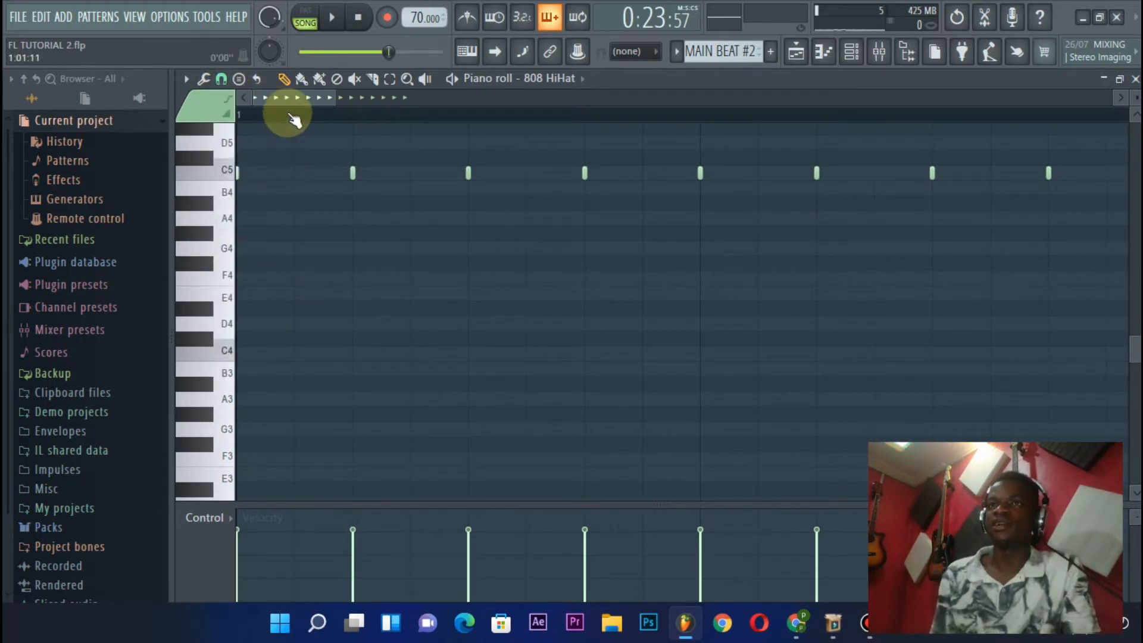
pyautogui.scroll(-3, 289, 115)
pyautogui.scroll(4, 289, 115)
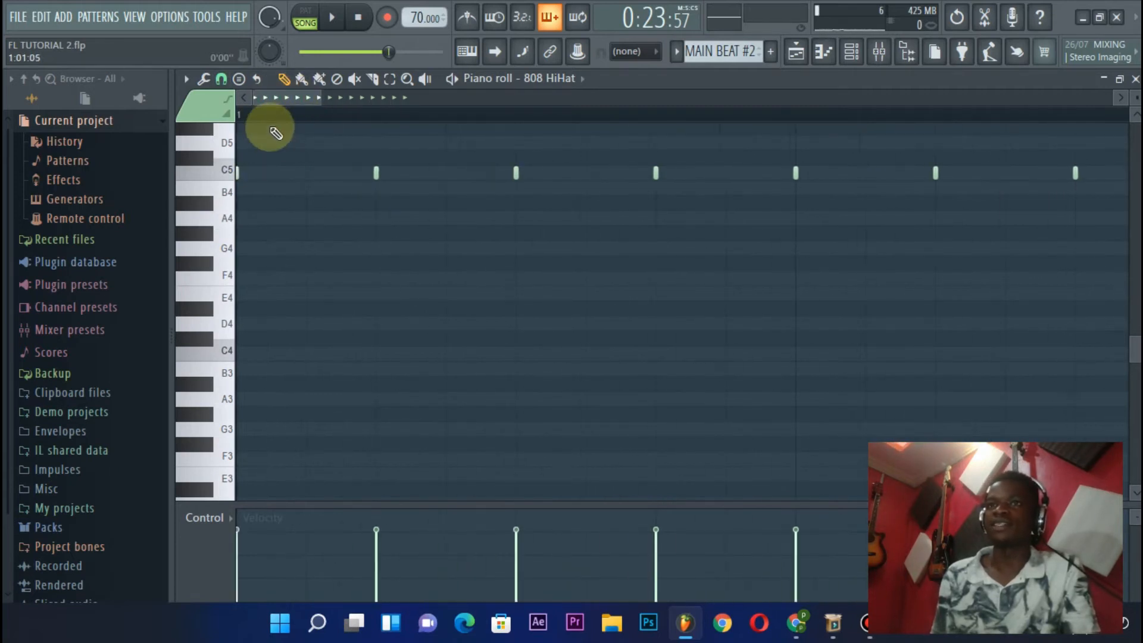
pyautogui.scroll(3, 280, 136)
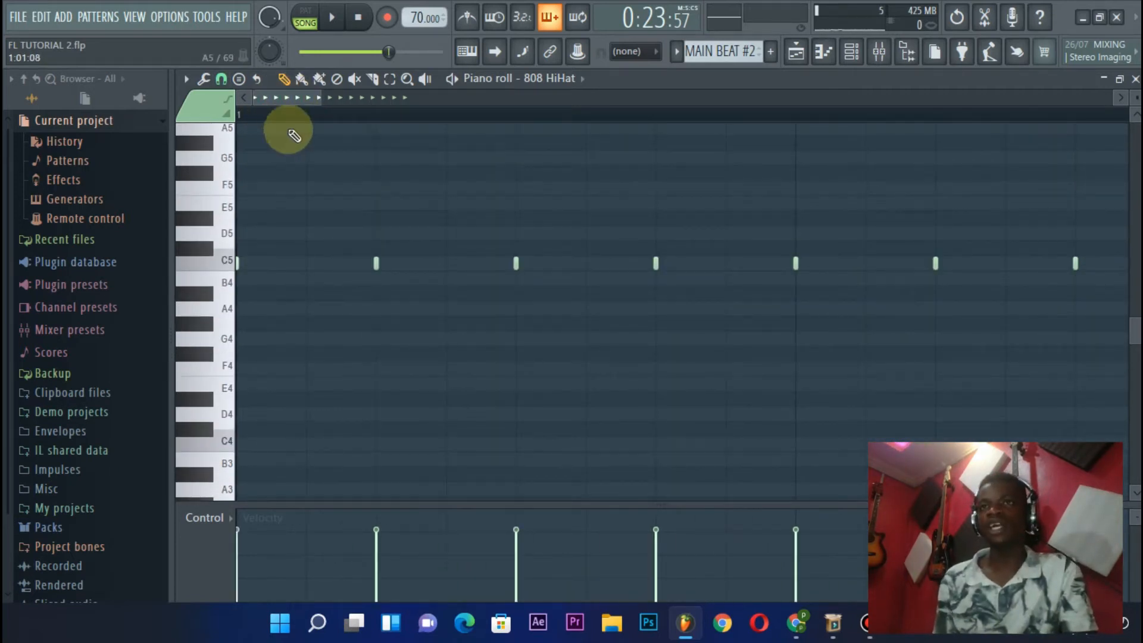
pyautogui.scroll(-3, 301, 115)
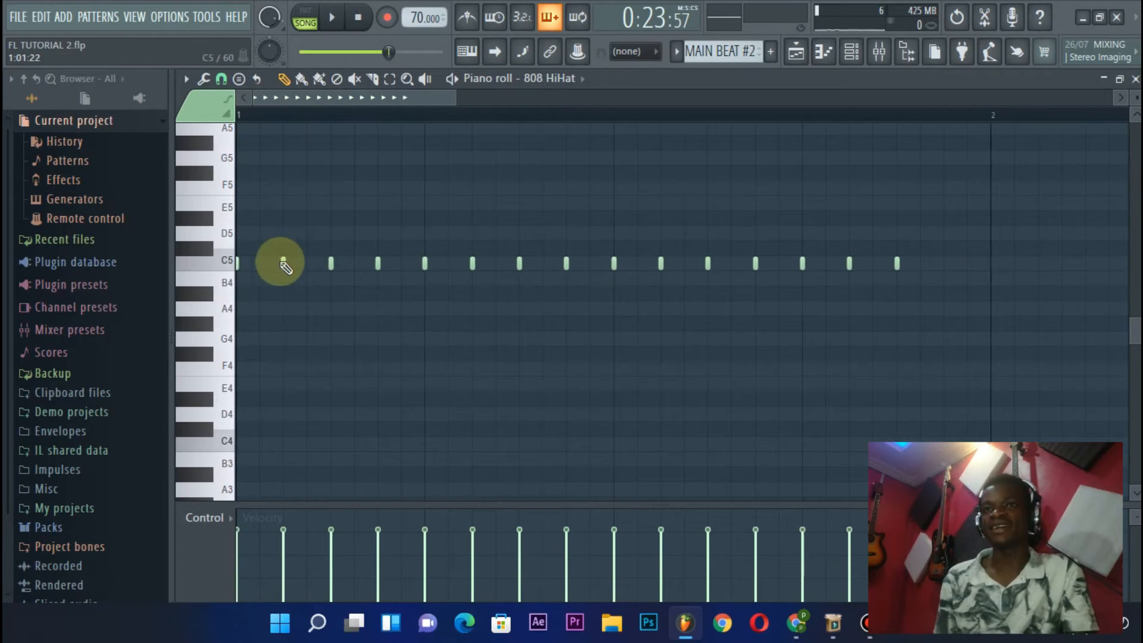
pyautogui.scroll(3, 269, 122)
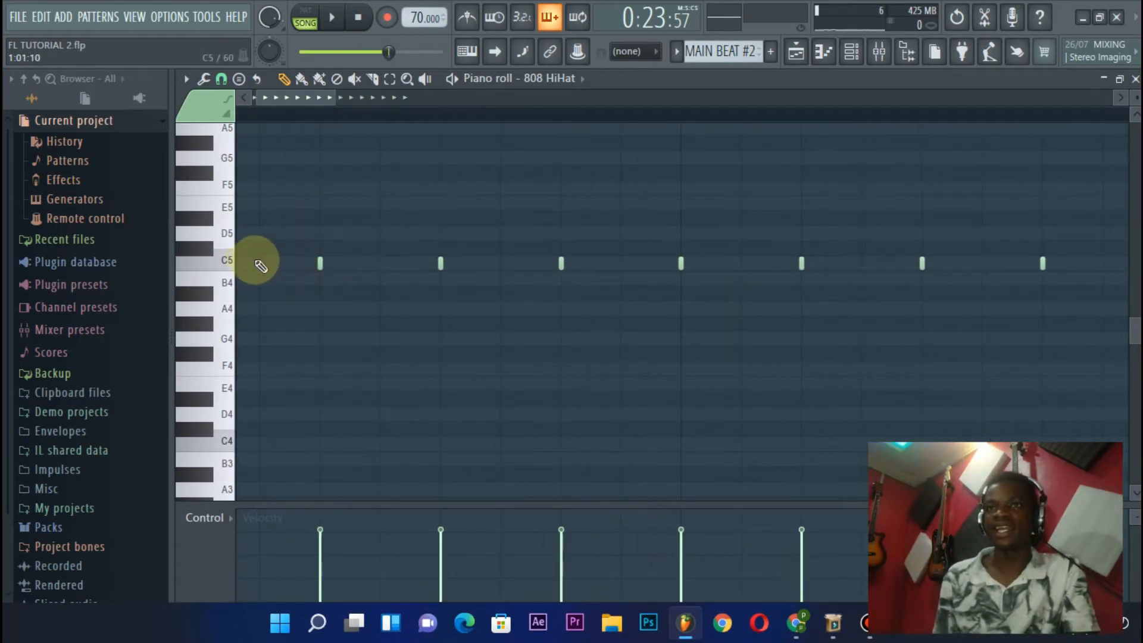
pyautogui.moveTo(280, 95); pyautogui.dragTo(274, 97)
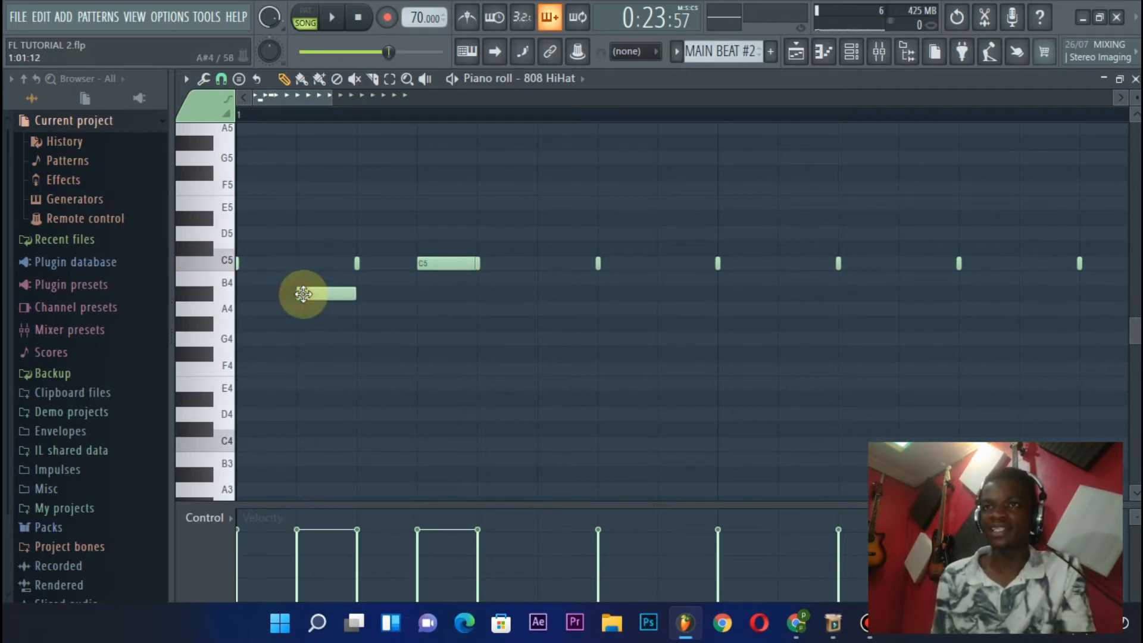
pyautogui.click(304, 203)
pyautogui.click(367, 143)
pyautogui.click(542, 187)
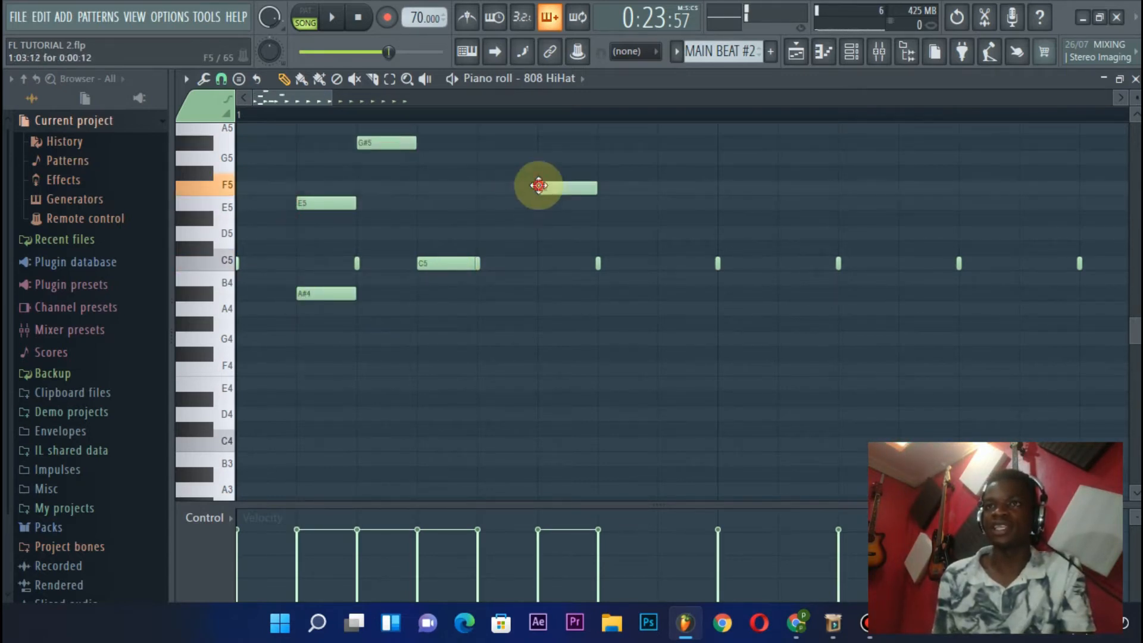
pyautogui.hotkey('ctrl', 'alt', 'z')
pyautogui.hotkey('ctrl', 'alt', 'z')
pyautogui.hotkey('ctrl', 'alt', 'z')
pyautogui.hotkey('ctrl', 'alt', 'z')
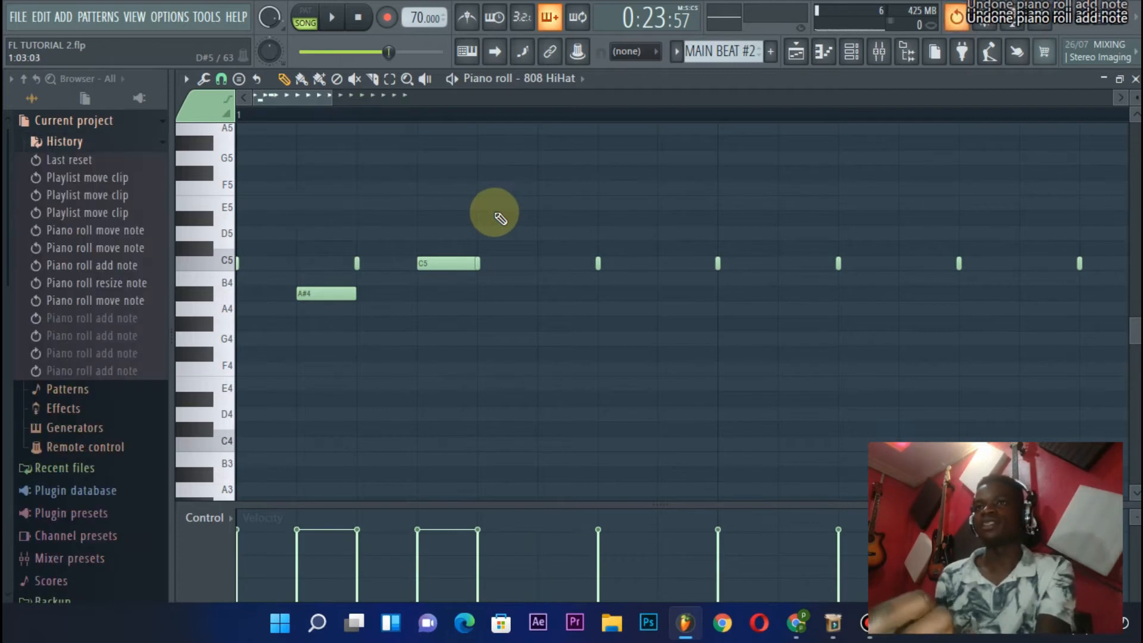
# Undo the remaining trial note edits, move the extra C5 hi-hat between the first two hits and add another between the second and third
pyautogui.hotkey('ctrl', 'alt', 'z')
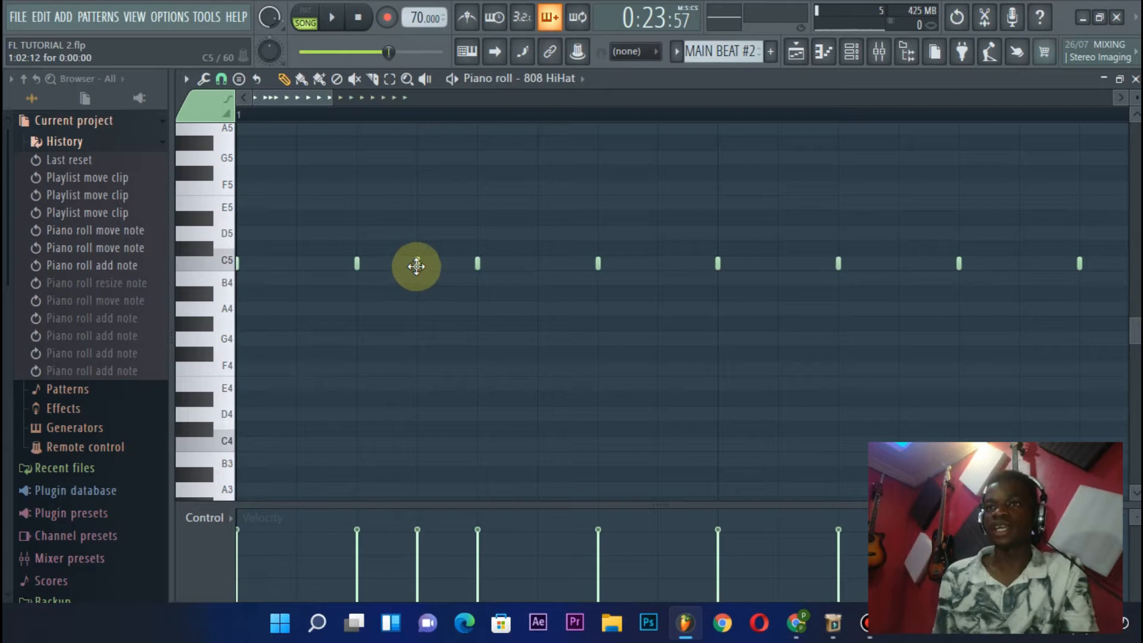
pyautogui.moveTo(426, 277); pyautogui.dragTo(304, 264)
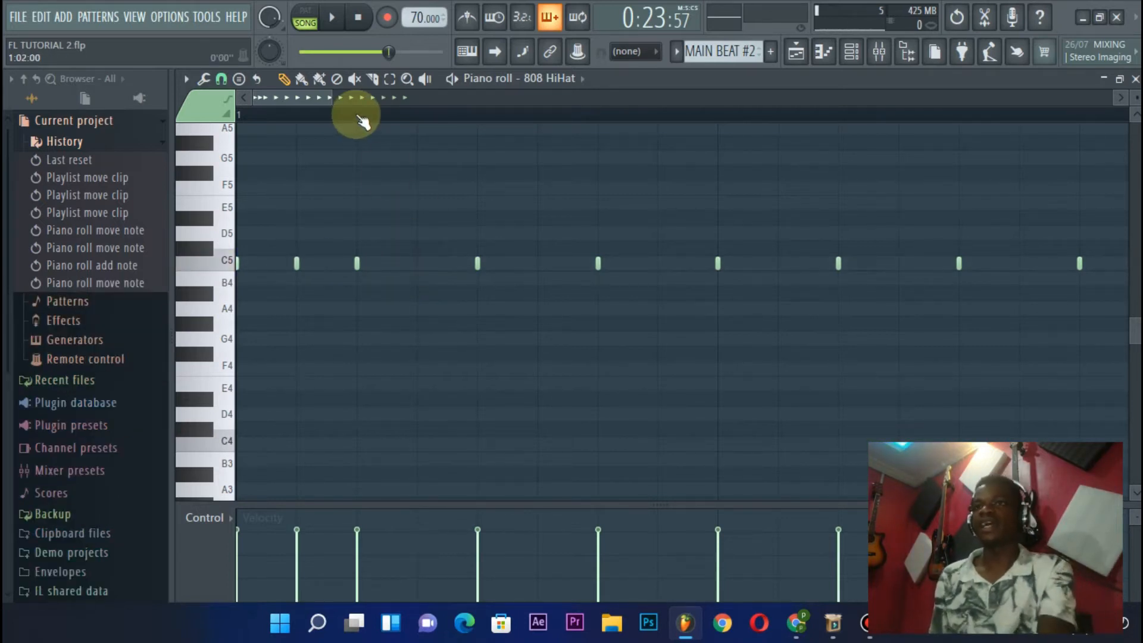
pyautogui.click(416, 264)
pyautogui.scroll(-2, 439, 113)
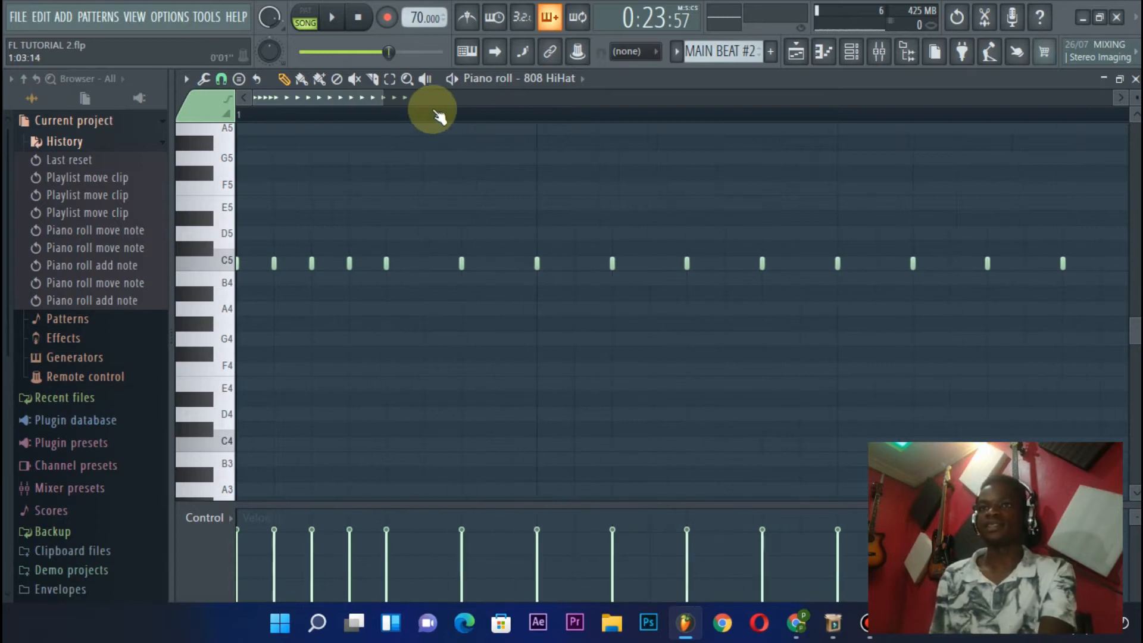
# Switch playback to pattern mode and listen repeatedly to the 808 HiHat roll at the start of MAIN BEAT #2
pyautogui.press('space')
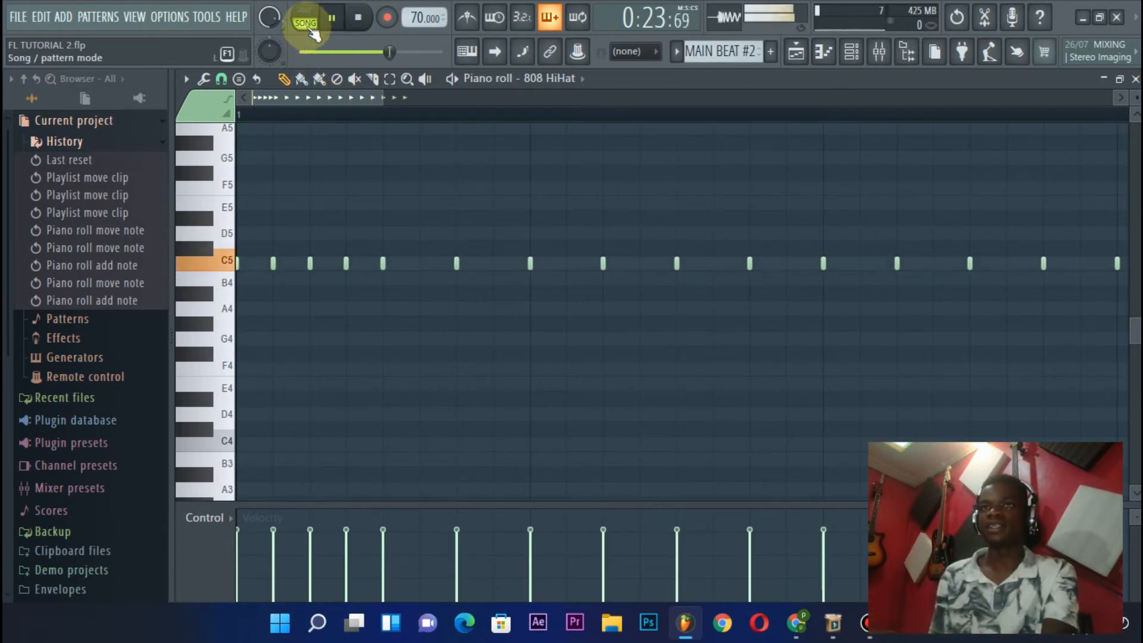
pyautogui.press('space')
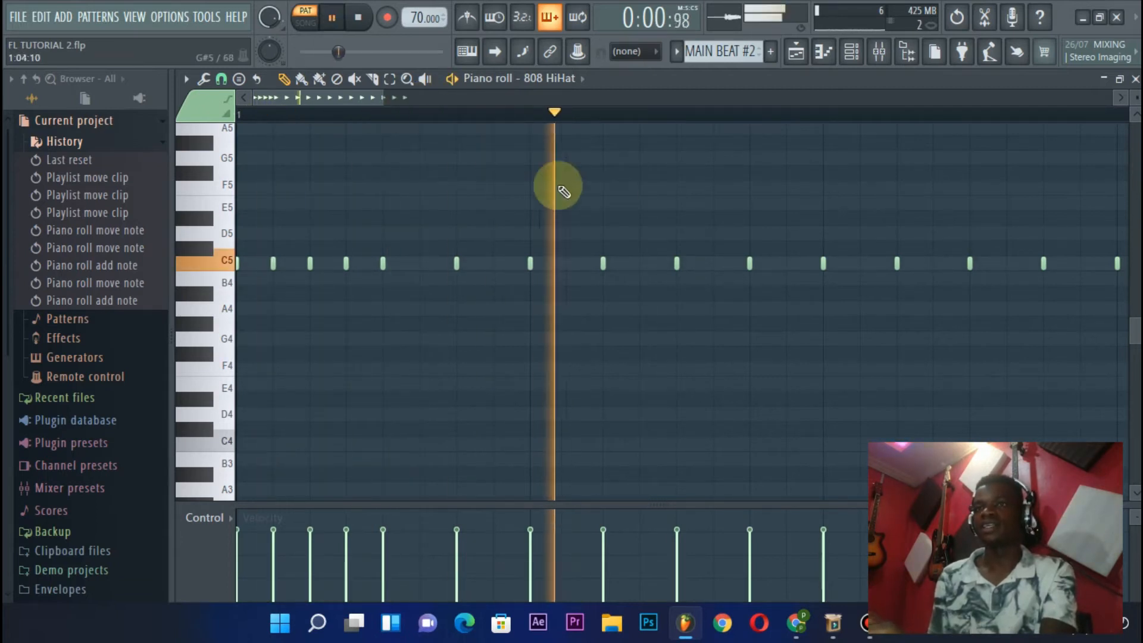
pyautogui.scroll(-1, 553, 120)
pyautogui.press('space')
pyautogui.press('space')
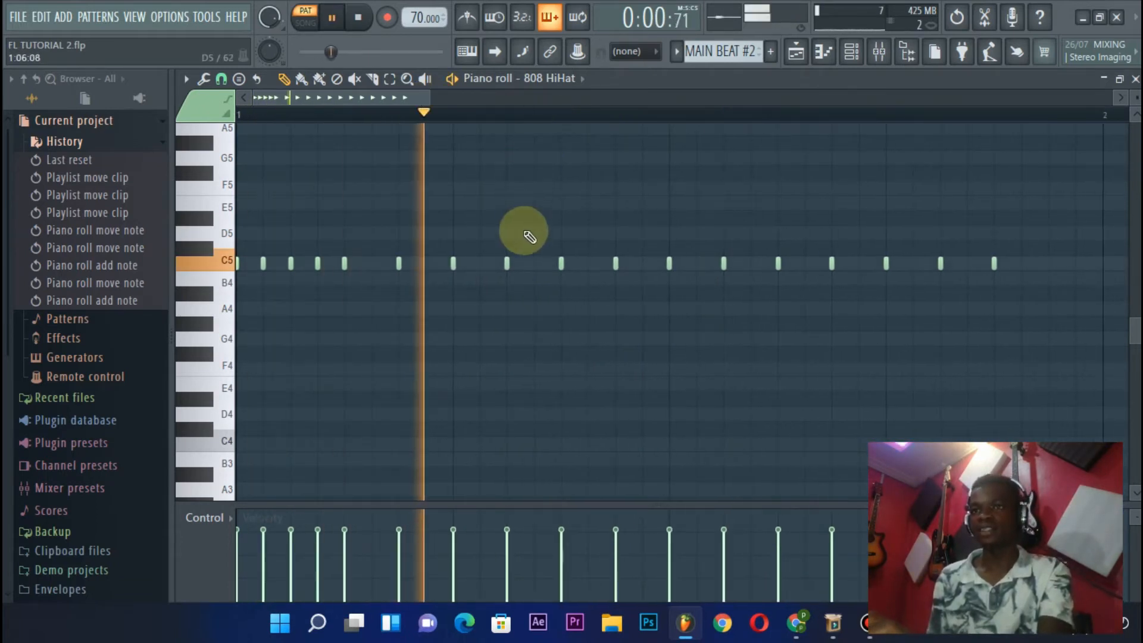
pyautogui.press('space')
pyautogui.press('space')
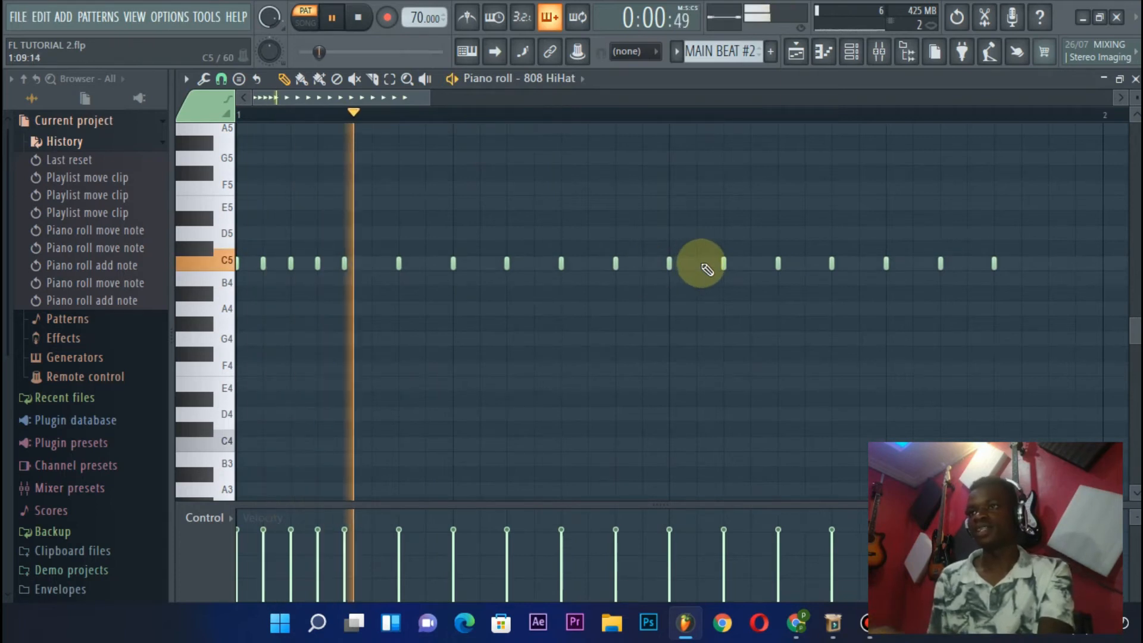
pyautogui.click(698, 264)
# Add two C5 hi-hats between the first three hits of beat 2 to form a roll, and play the pattern
pyautogui.press('space')
pyautogui.rightClick(696, 265)
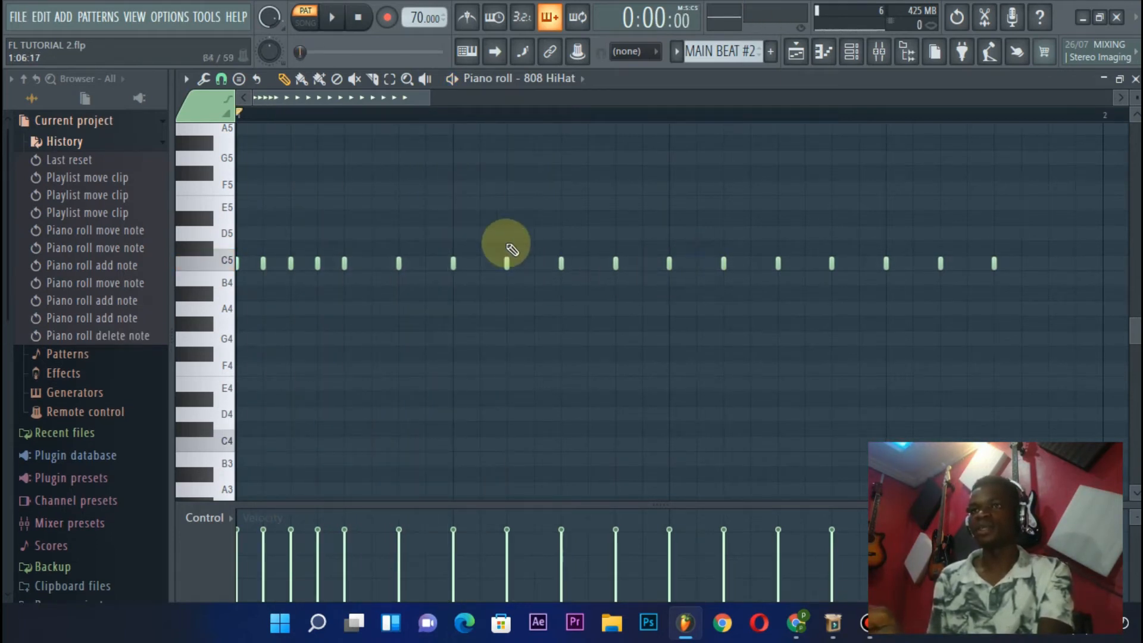
pyautogui.press('space')
pyautogui.press('space')
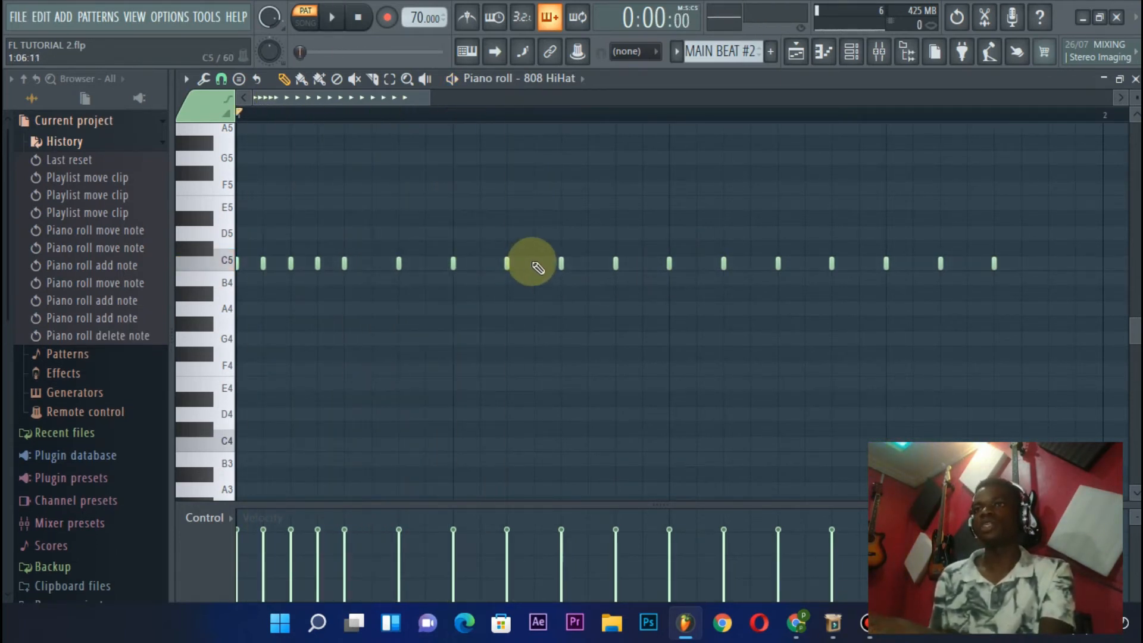
pyautogui.click(480, 264)
pyautogui.click(532, 264)
pyautogui.press('space')
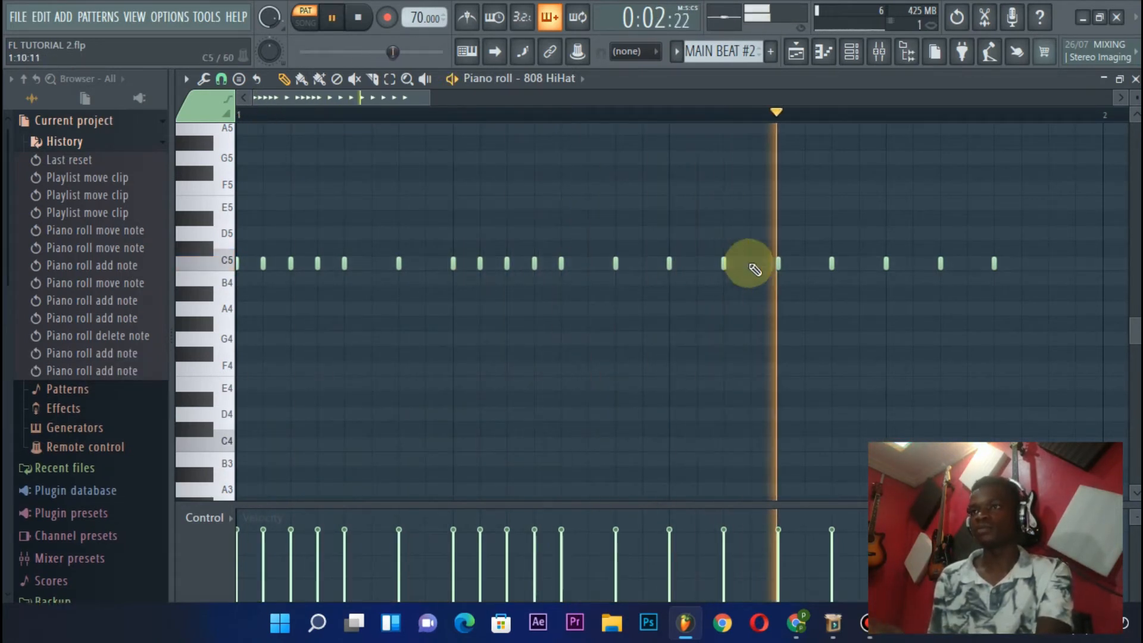
# Try a second roll by adding two C5 hi-hats between the first three hits of beat 4
pyautogui.click(914, 264)
pyautogui.click(963, 268)
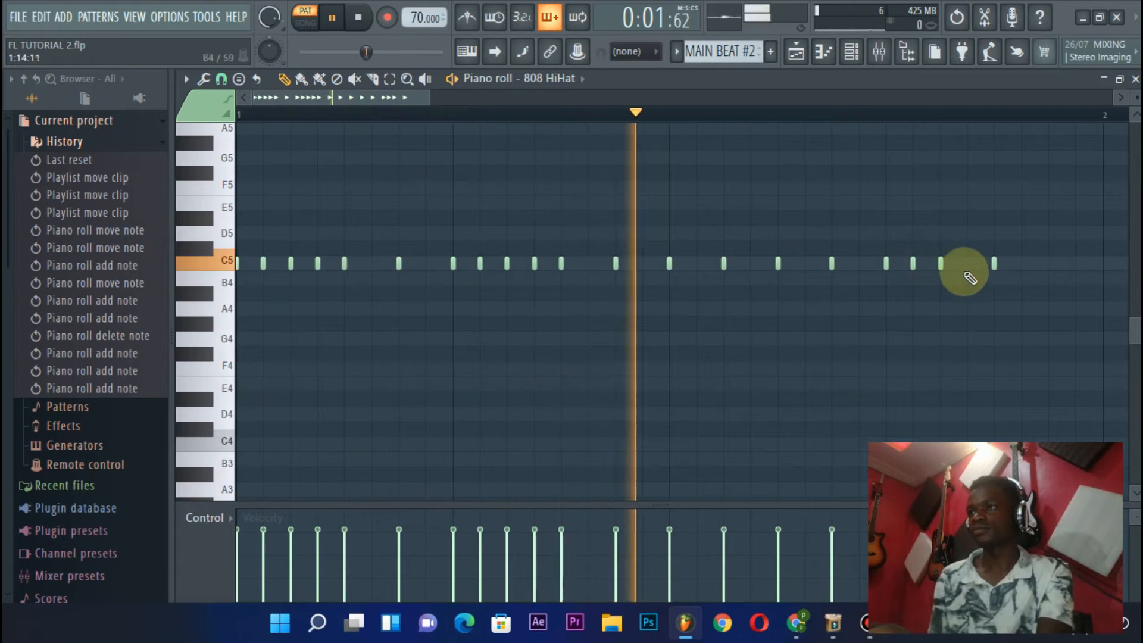
pyautogui.scroll(-2, 805, 119)
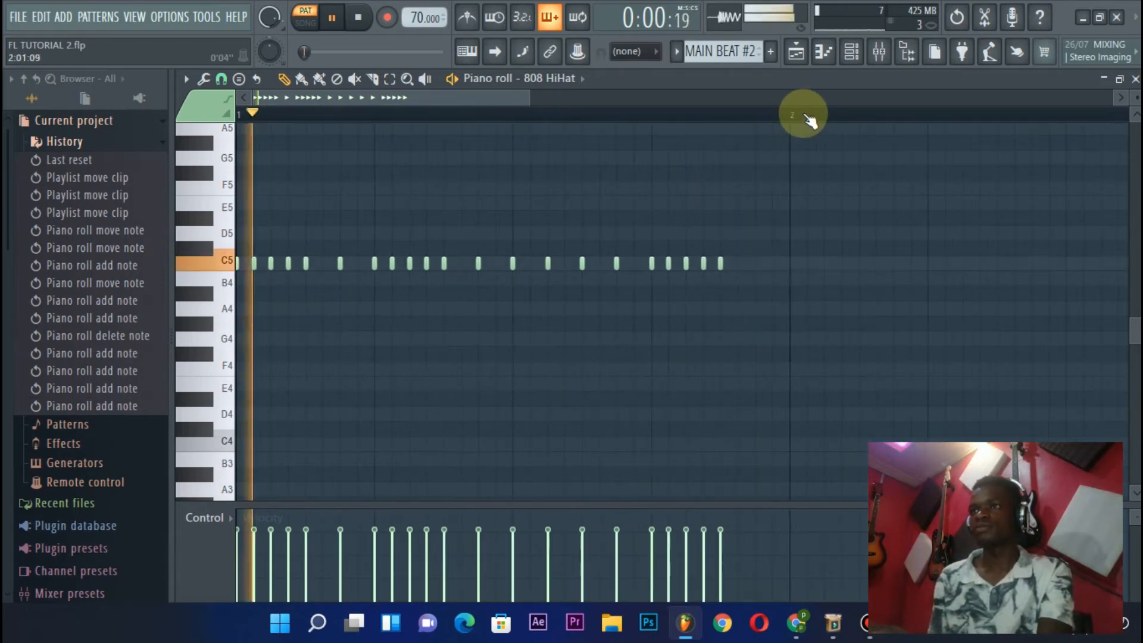
pyautogui.press('space')
# Raise the first extra hi-hat of beat 4 to C#5, lower the second to B4, and play the pattern
pyautogui.scroll(2, 648, 115)
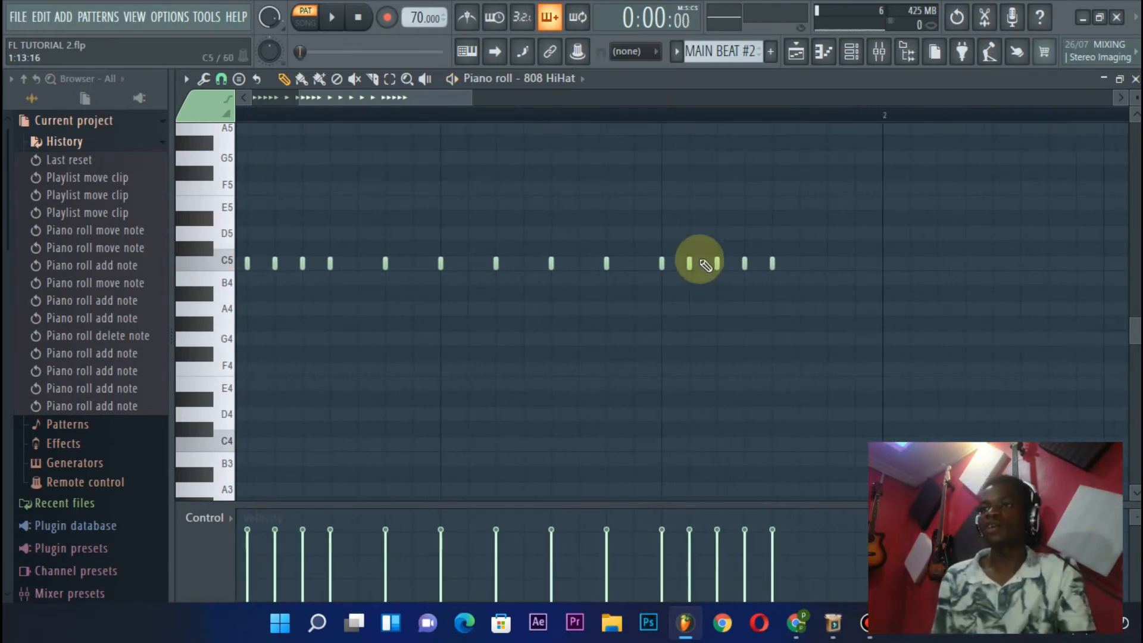
pyautogui.moveTo(687, 264); pyautogui.dragTo(745, 282)
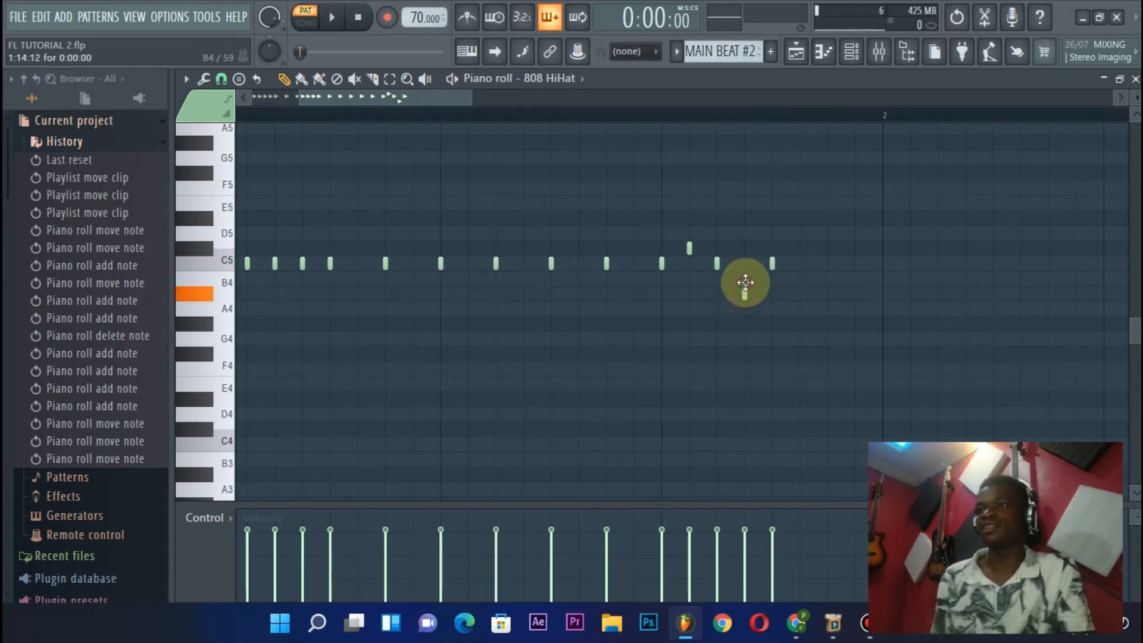
pyautogui.press('space')
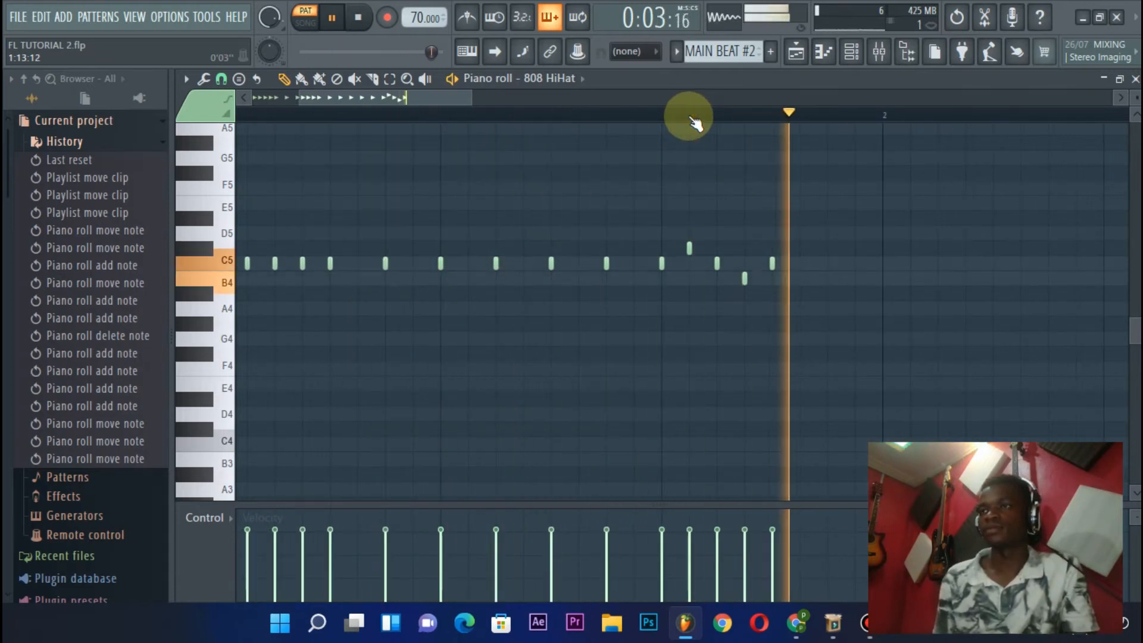
pyautogui.press('space')
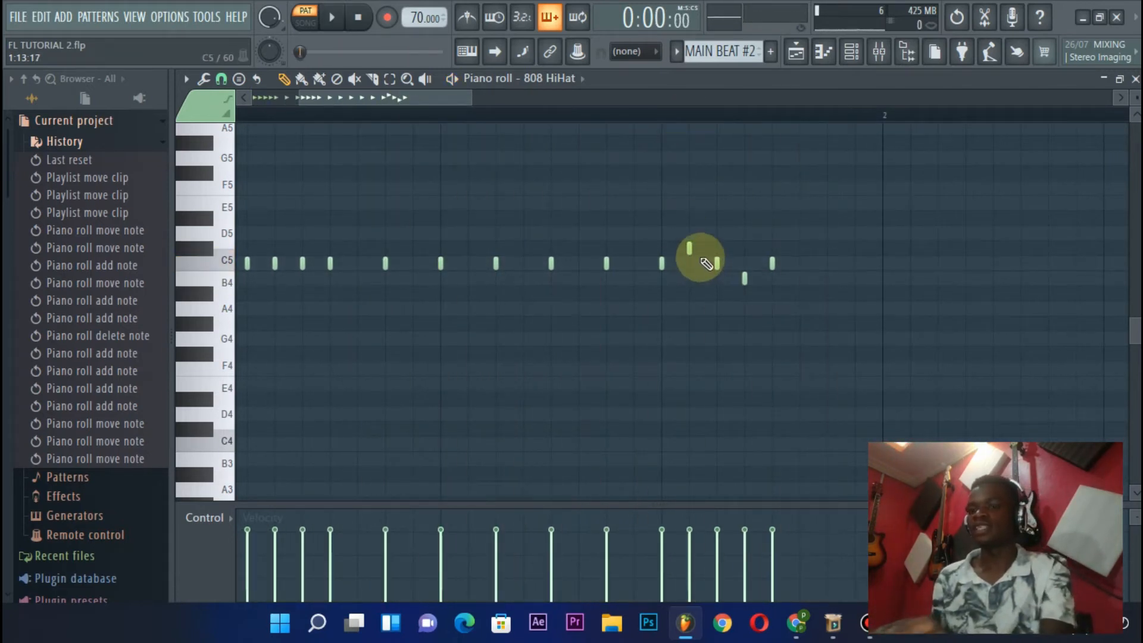
# Undo the pitch changes and the two extra hi-hats in beat 4
pyautogui.hotkey('ctrl', 'alt', 'z')
pyautogui.hotkey('ctrl', 'alt', 'z')
pyautogui.hotkey('ctrl', 'alt', 'z')
pyautogui.hotkey('ctrl', 'alt', 'z')
pyautogui.hotkey('ctrl', 'alt', 'z')
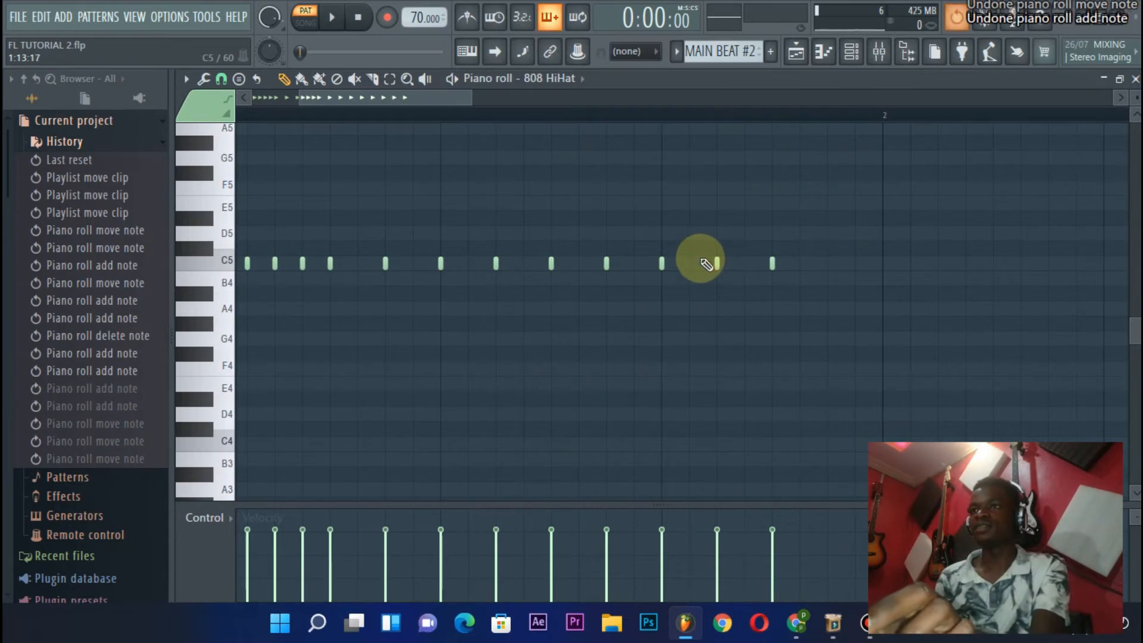
# Add a C#5 hi-hat between the second and third hits of beat 3 and a B4 one between the third and fourth
pyautogui.press('space')
pyautogui.click(522, 234)
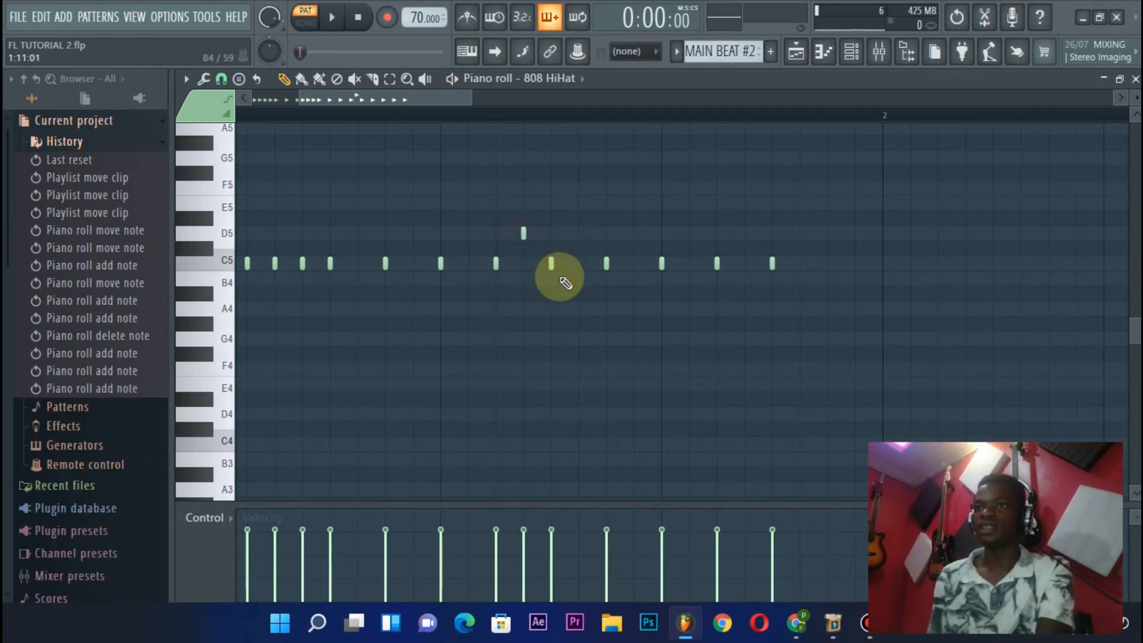
pyautogui.click(577, 281)
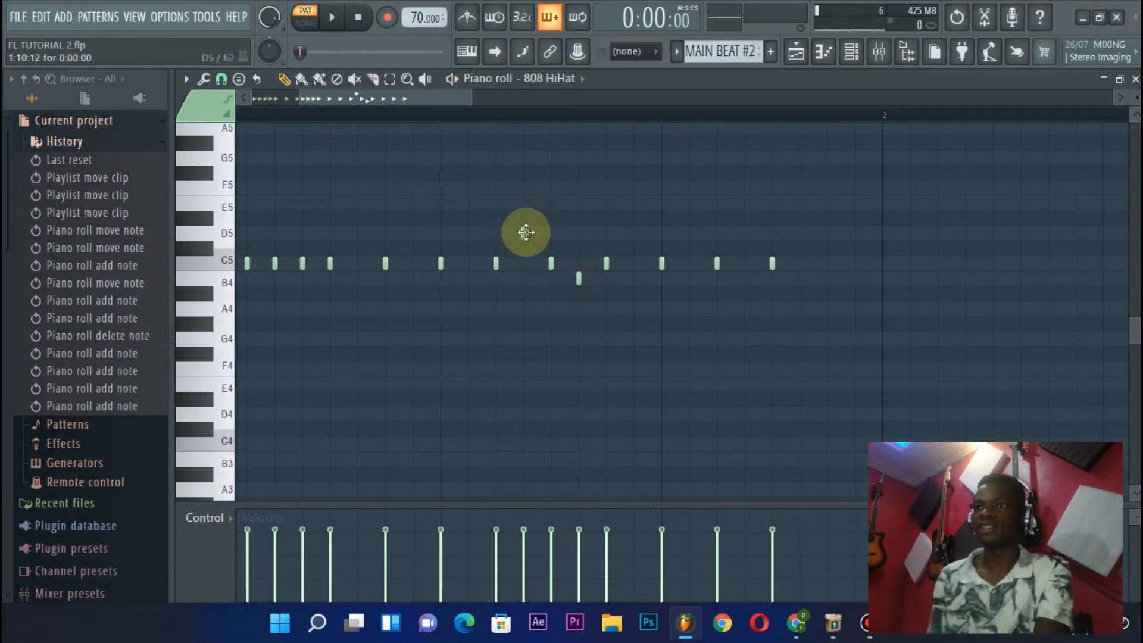
pyautogui.moveTo(526, 232); pyautogui.dragTo(526, 247)
pyautogui.press('space')
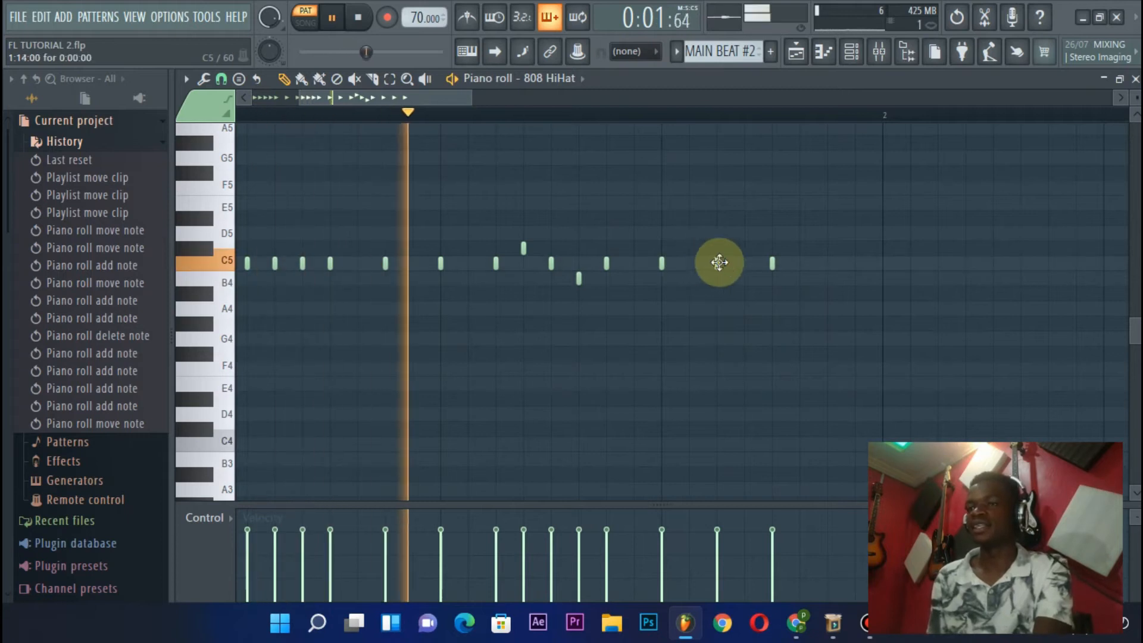
# Add a C5 hi-hat between the second and third hits of beat 4 and another as the last hit of the bar
pyautogui.click(744, 263)
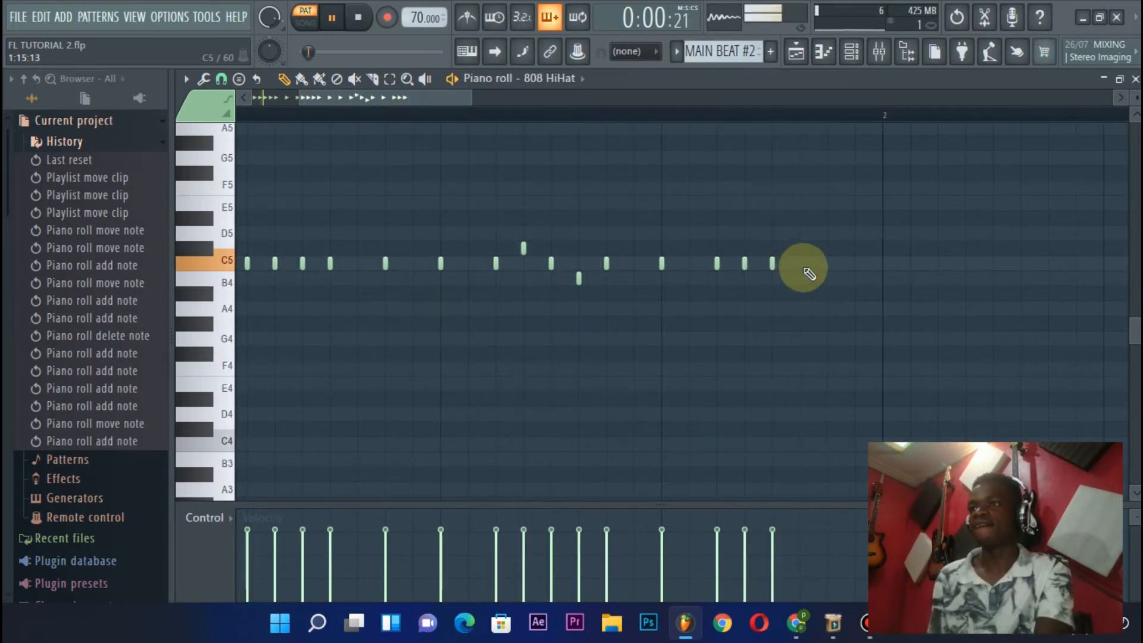
pyautogui.click(827, 264)
pyautogui.scroll(-3, 767, 122)
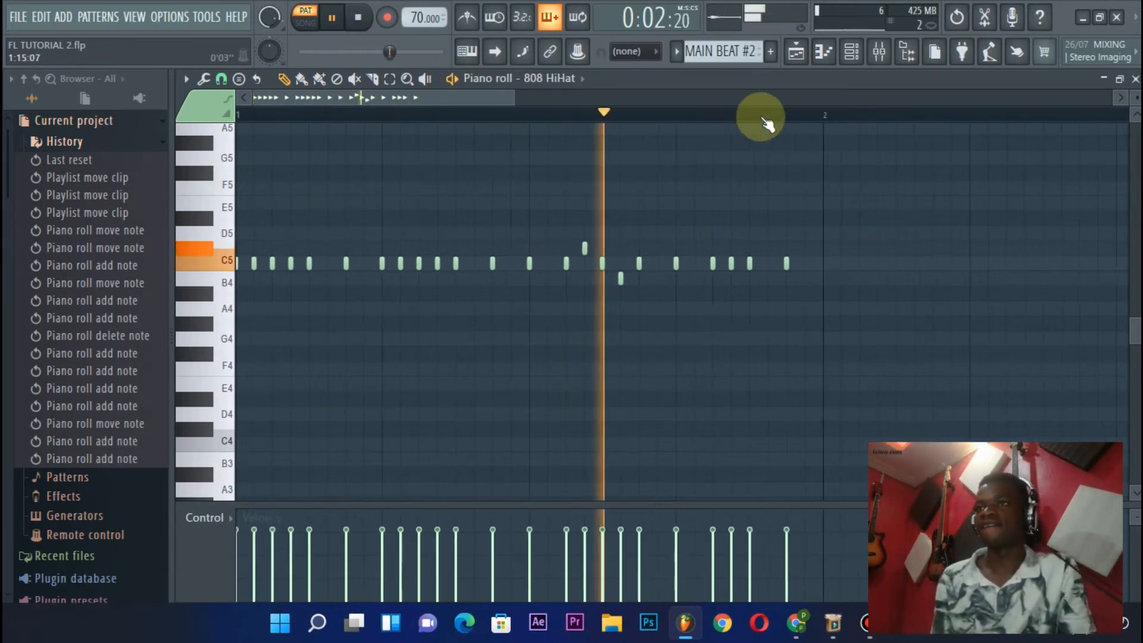
pyautogui.click(851, 51)
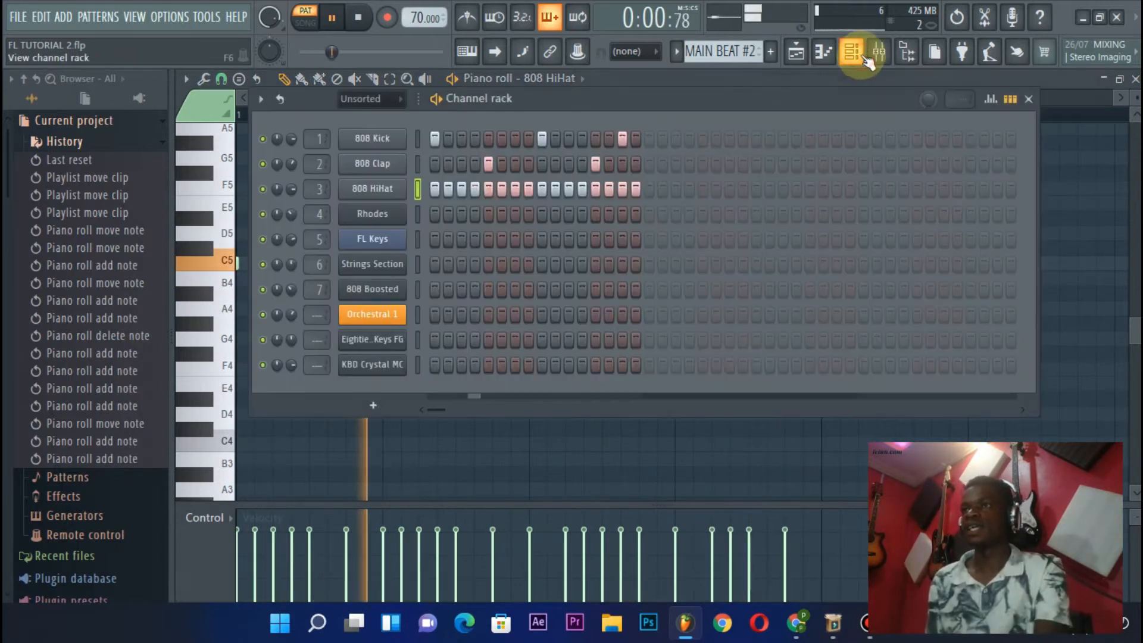
pyautogui.press('space')
# Return to the playlist and compare MAIN BEAT with MAIN BEAT #2 by playing each pattern
pyautogui.click(796, 51)
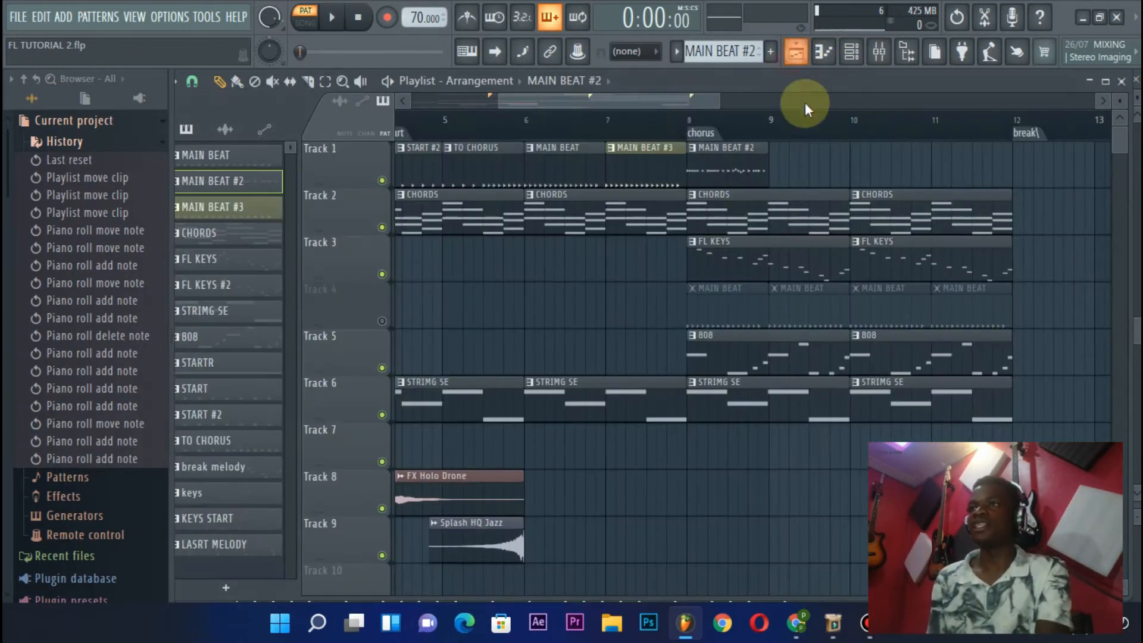
pyautogui.click(722, 168)
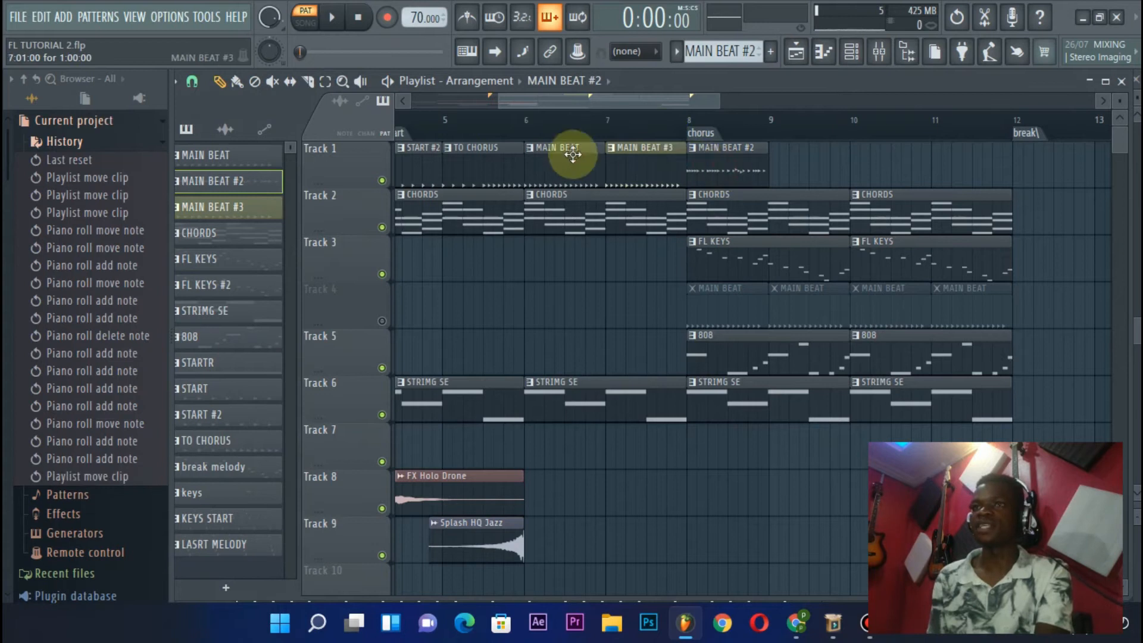
pyautogui.press('space')
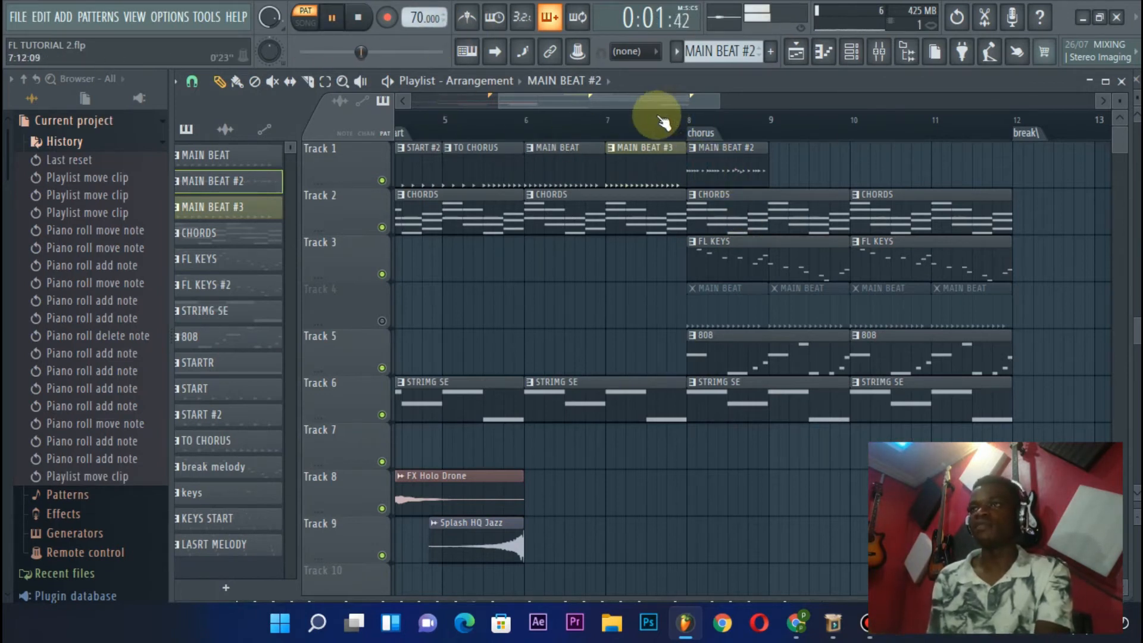
pyautogui.press('space')
pyautogui.click(569, 172)
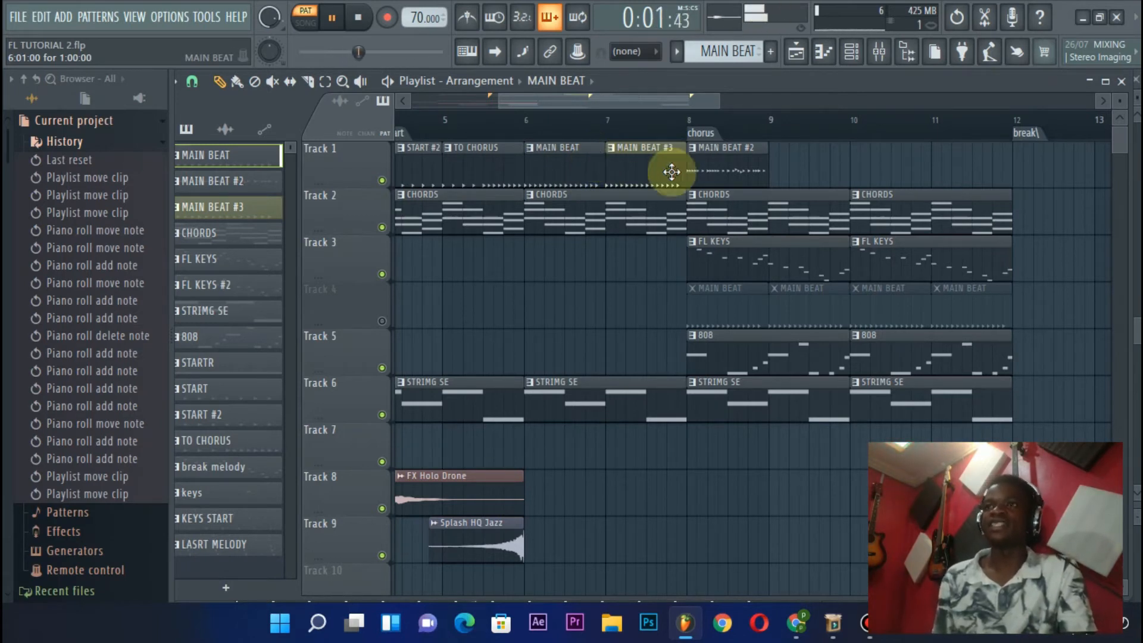
pyautogui.press('space')
pyautogui.click(722, 169)
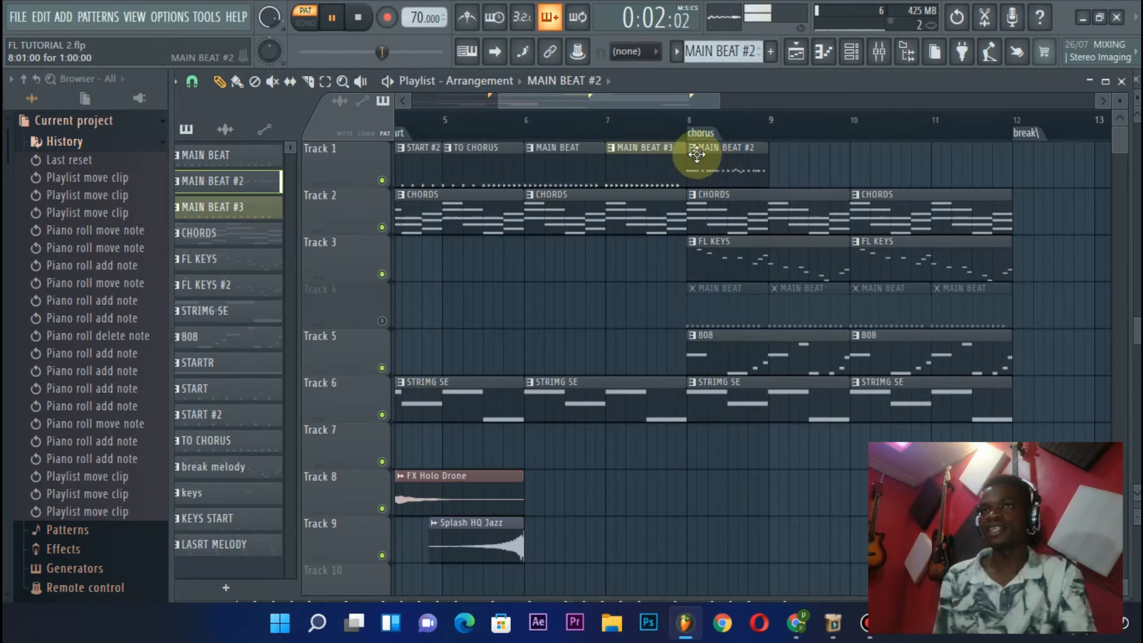
pyautogui.press('space')
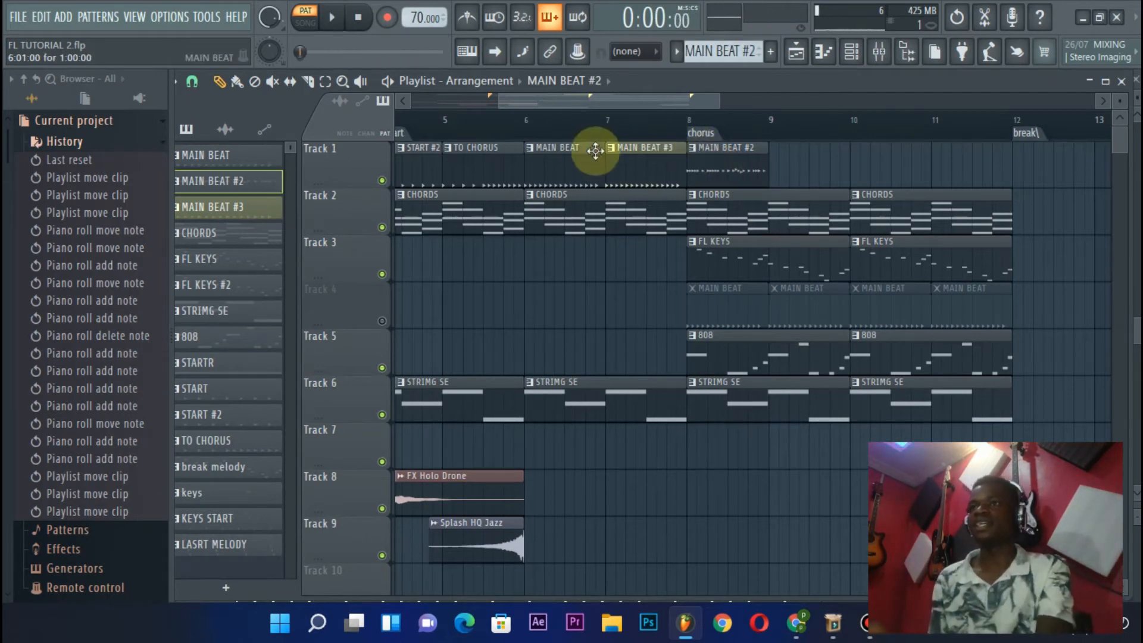
# Play the song from bar 7 and place MAIN BEAT #2 clips at bars 9, 10 and 11 on Track 1
pyautogui.press('space')
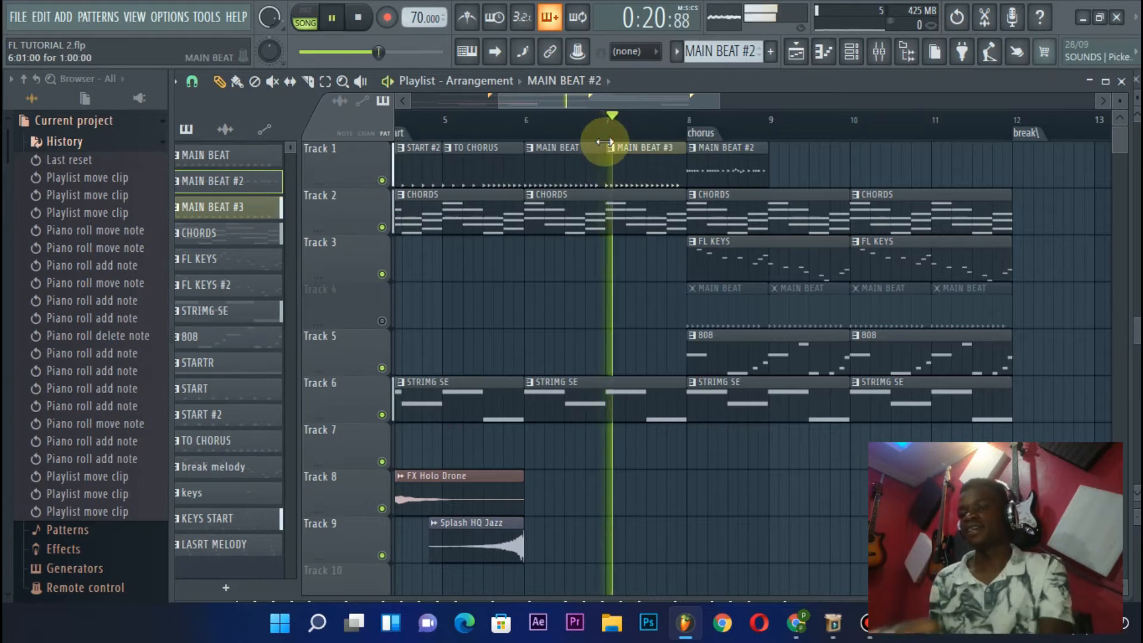
pyautogui.moveTo(641, 95); pyautogui.dragTo(659, 98)
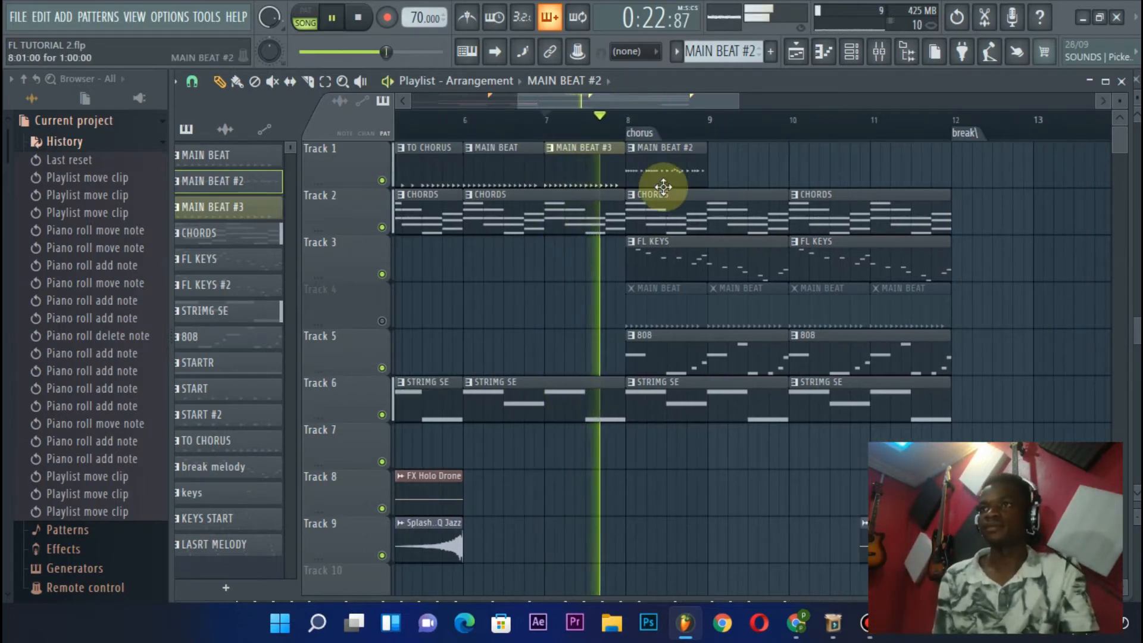
pyautogui.click(668, 170)
pyautogui.click(718, 162)
pyautogui.moveTo(758, 170); pyautogui.dragTo(742, 172)
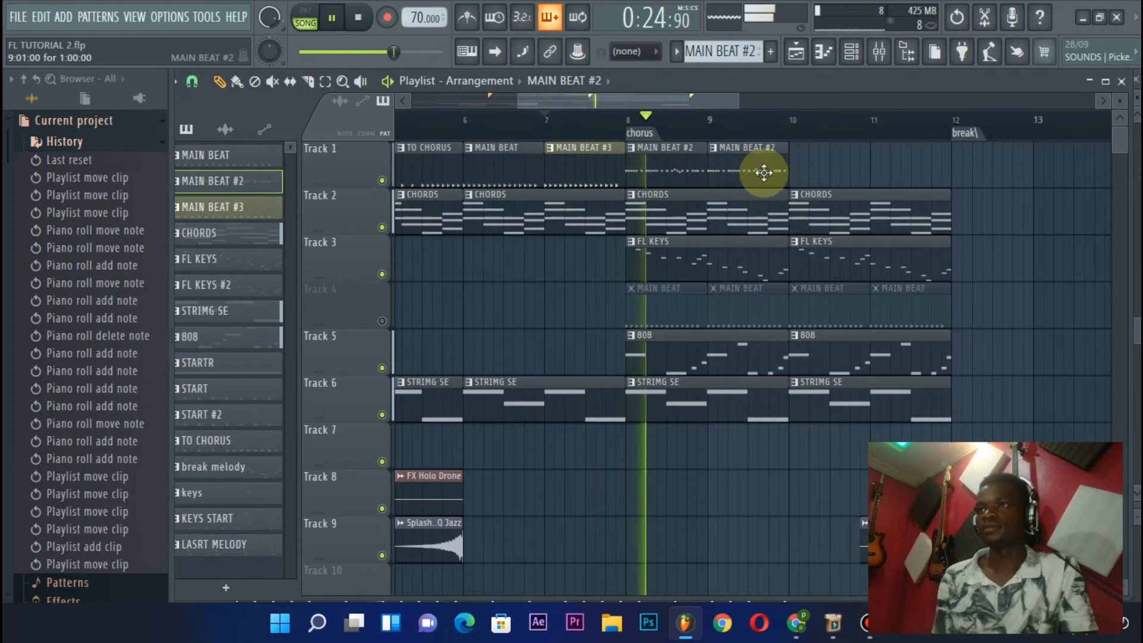
pyautogui.click(837, 173)
pyautogui.click(878, 177)
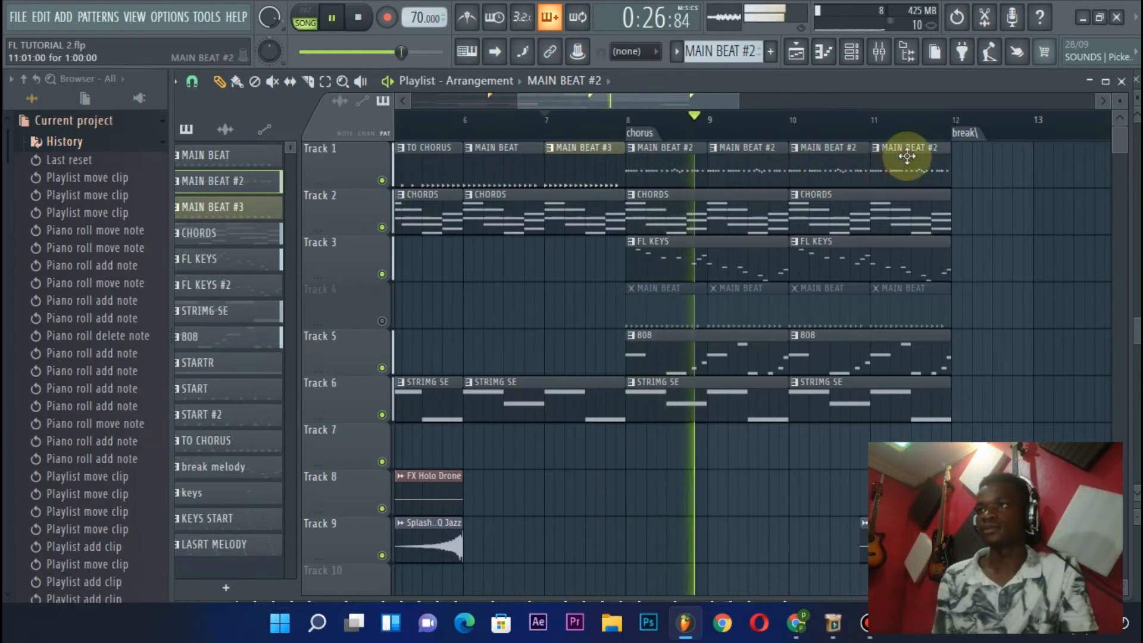
pyautogui.scroll(-5, 858, 128)
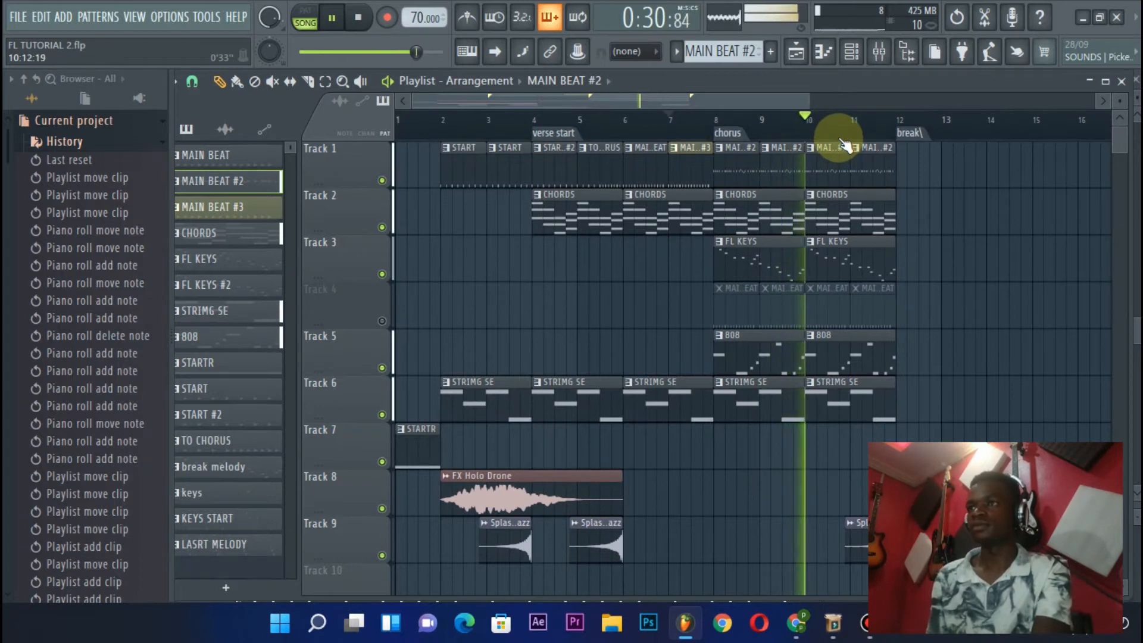
pyautogui.press('space')
# Select the MAIN BEAT #3 clip at bar 7 on Track 1, just before the chorus
pyautogui.scroll(4, 731, 130)
pyautogui.scroll(-1, 734, 132)
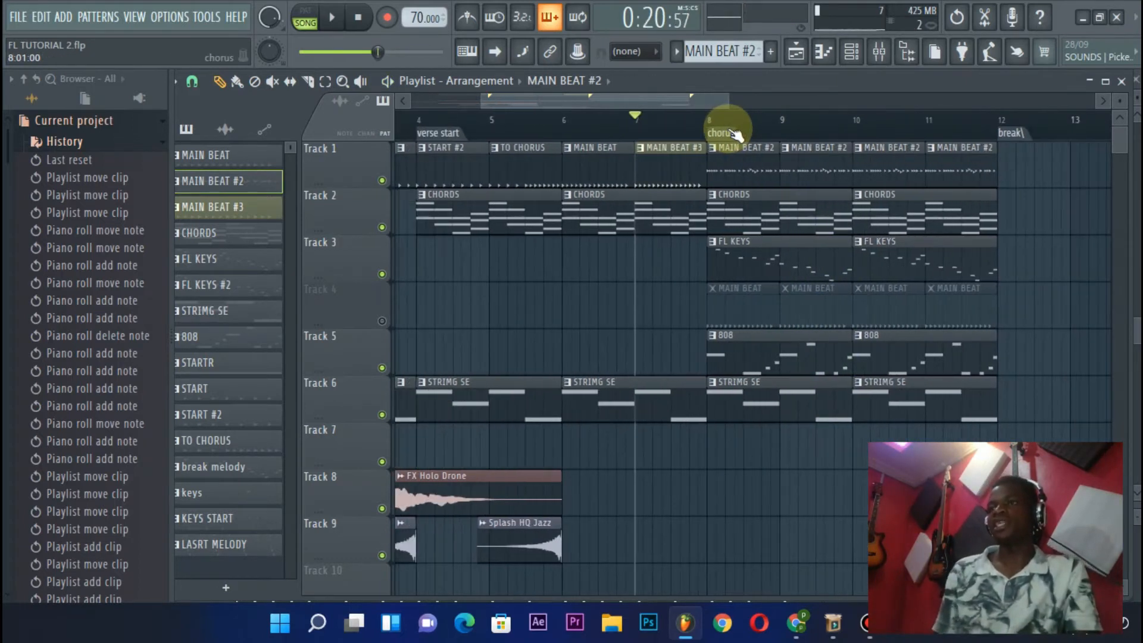
pyautogui.scroll(-2, 729, 130)
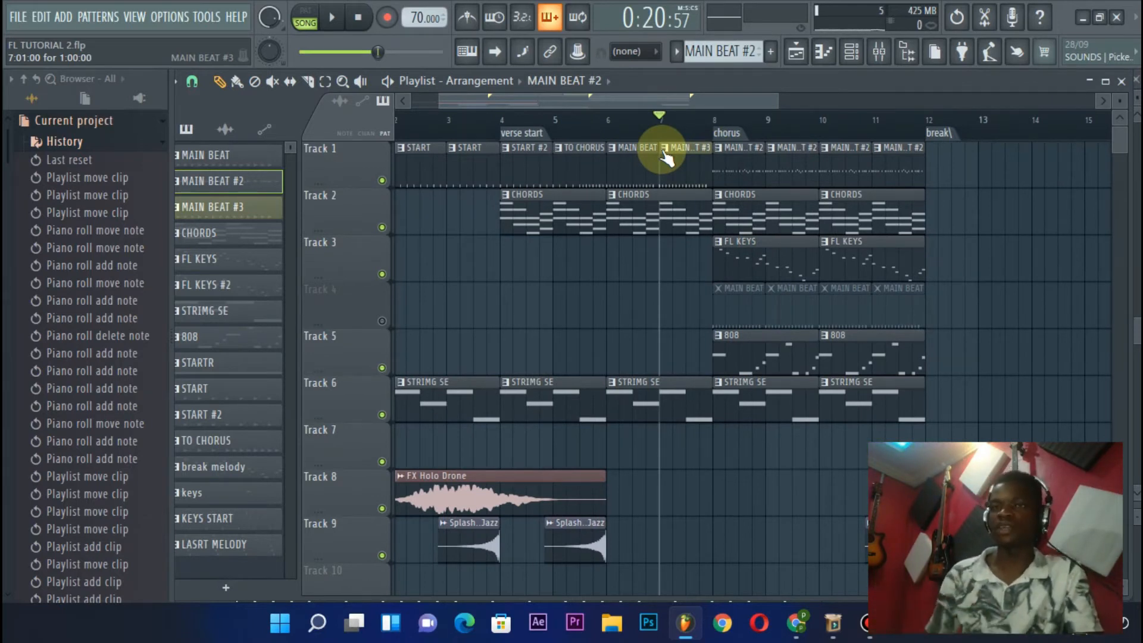
pyautogui.click(682, 156)
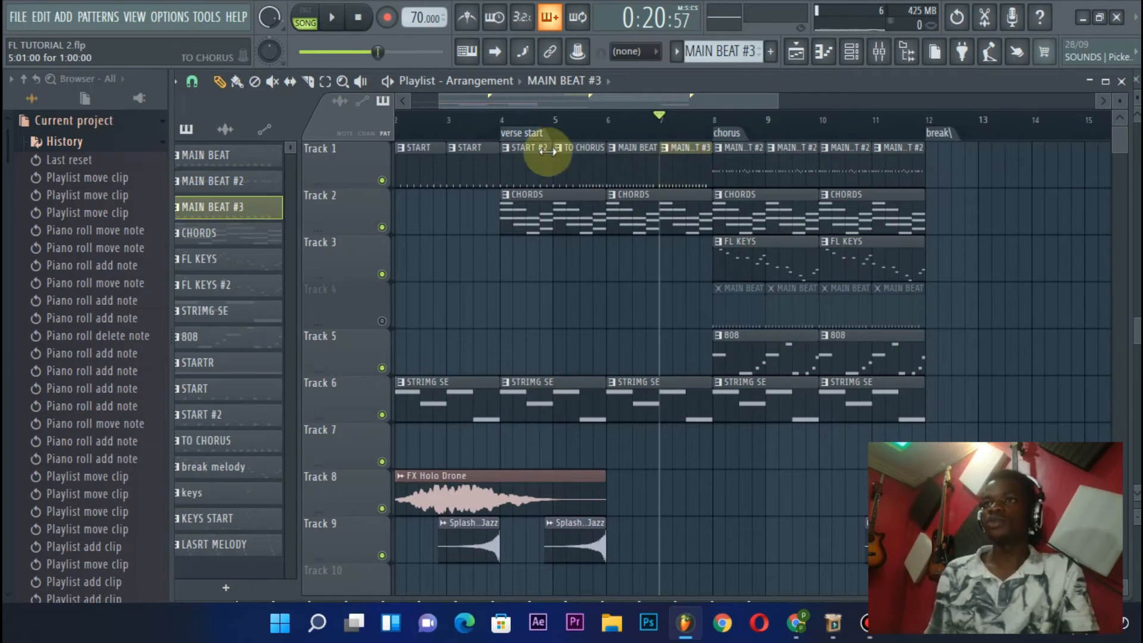
pyautogui.scroll(2, 487, 135)
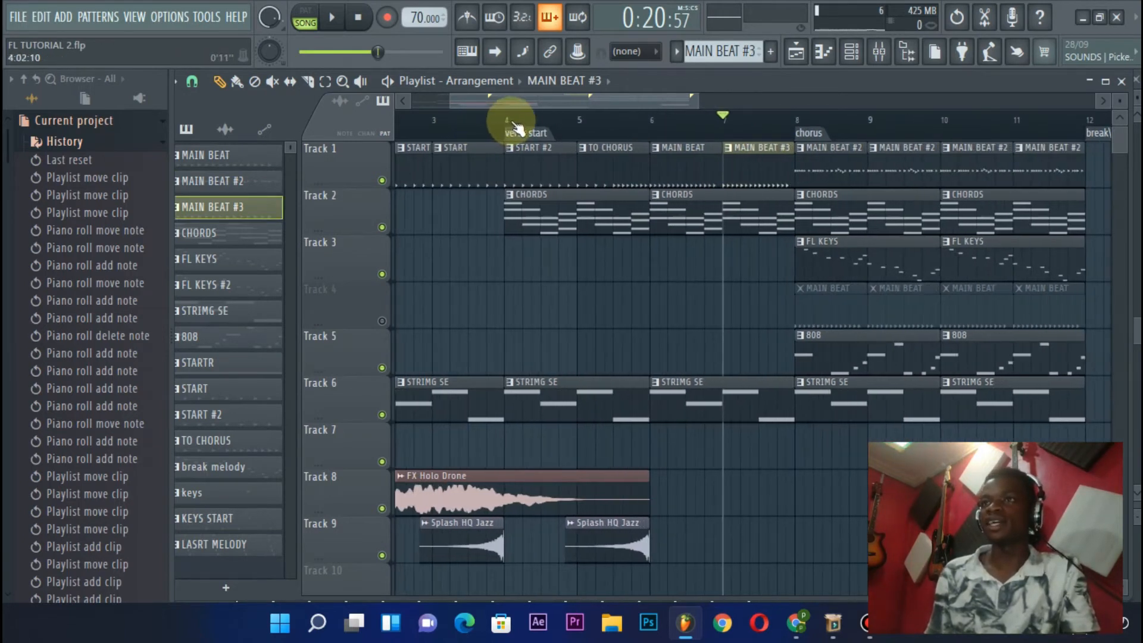
# Play the song from the verse start at bar 4, stop it, and set the playback position to bar 5
pyautogui.hscroll(-3, 516, 111)
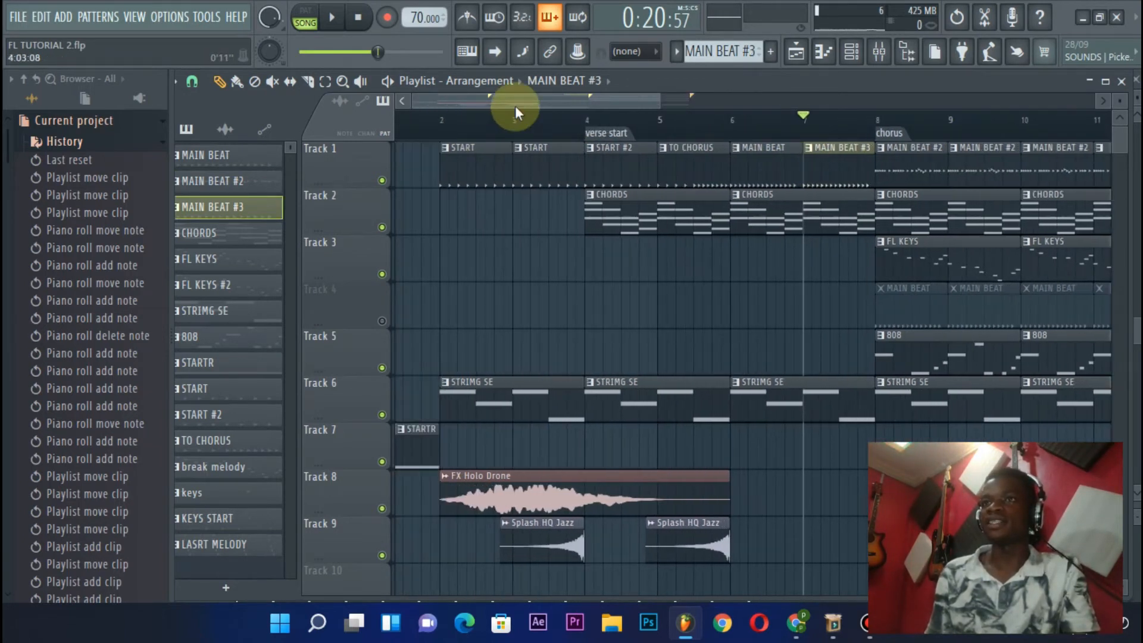
pyautogui.click(617, 133)
pyautogui.press('space')
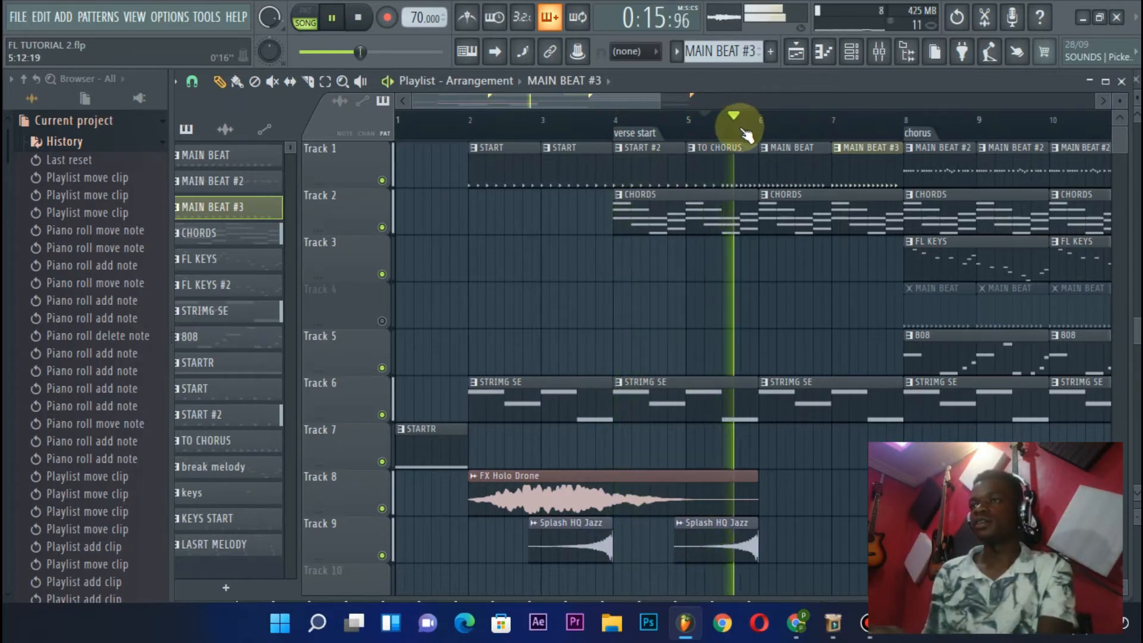
pyautogui.press('space')
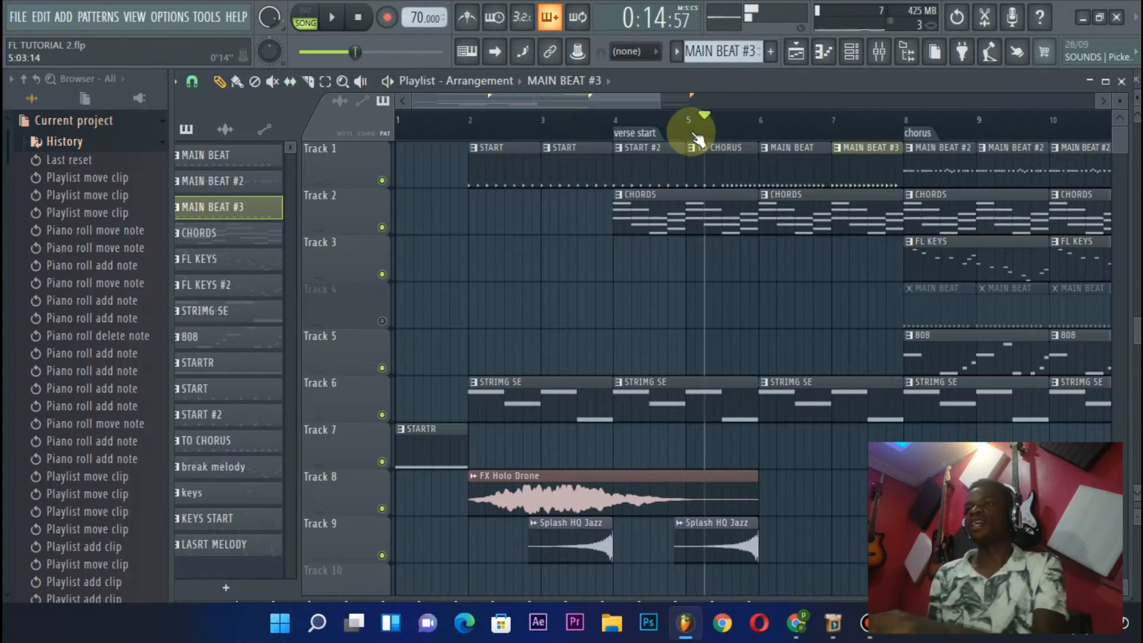
pyautogui.click(692, 130)
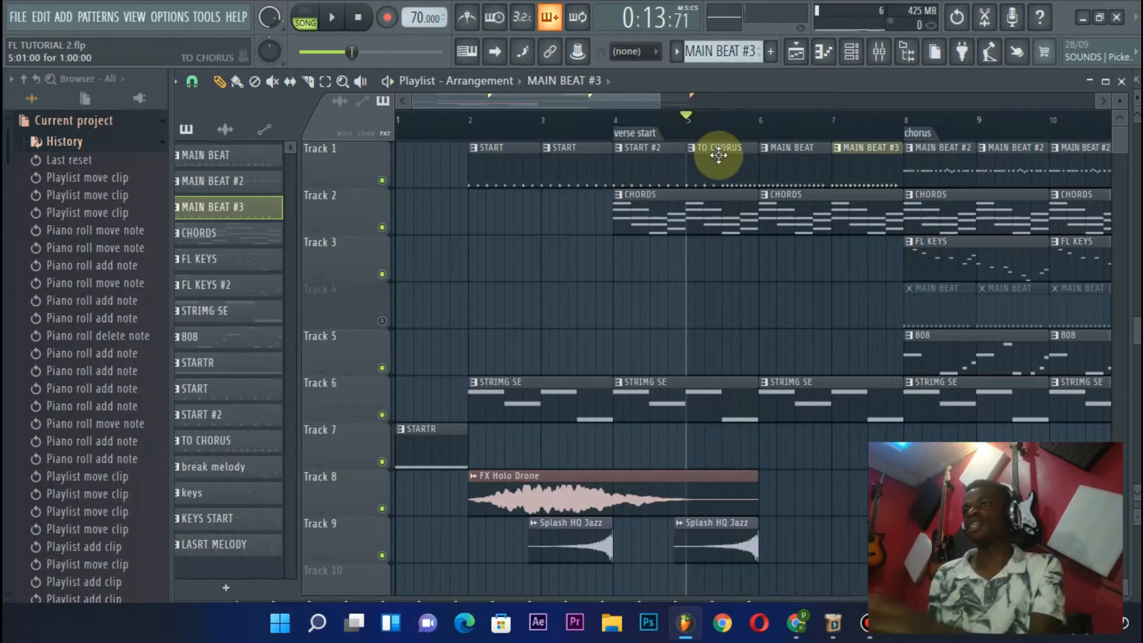
# Replace the MAIN BEAT #3 clip at bar 7 on Track 1 with a TO CHORUS clip leading into the chorus
pyautogui.rightClick(872, 154)
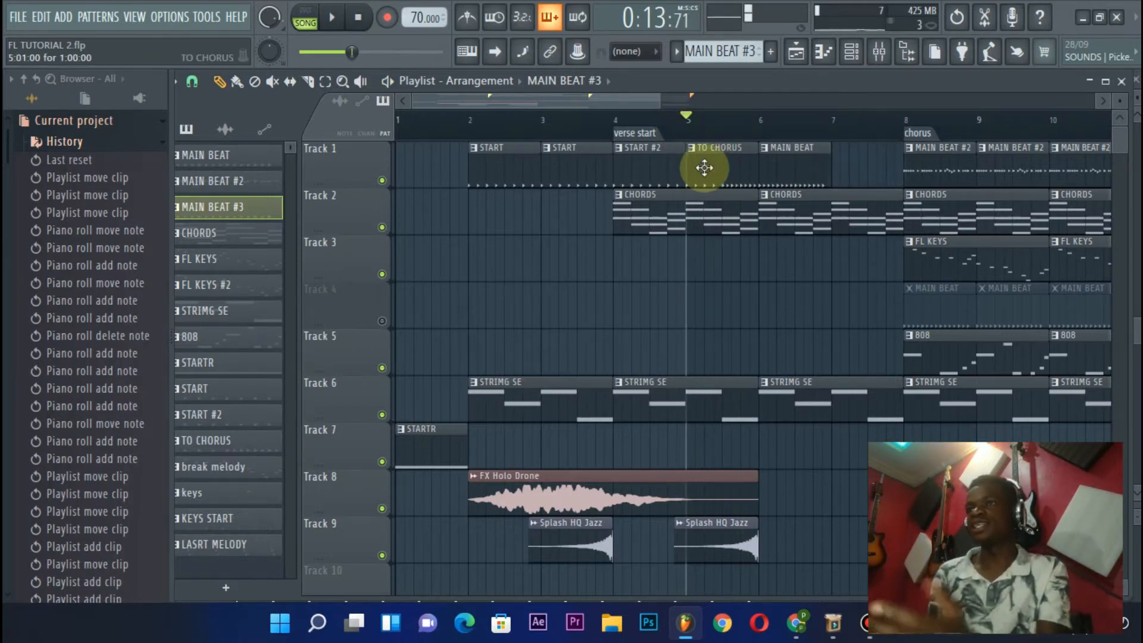
pyautogui.hotkey('ctrl', 'z')
pyautogui.rightClick(881, 172)
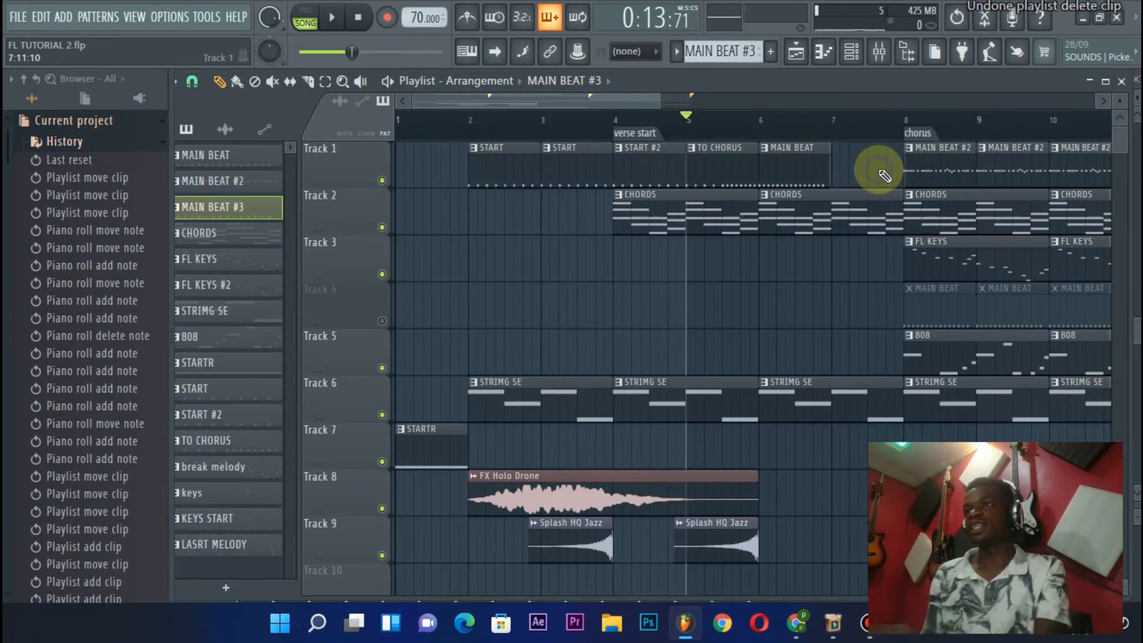
pyautogui.hotkey('ctrl', 'z')
pyautogui.rightClick(864, 172)
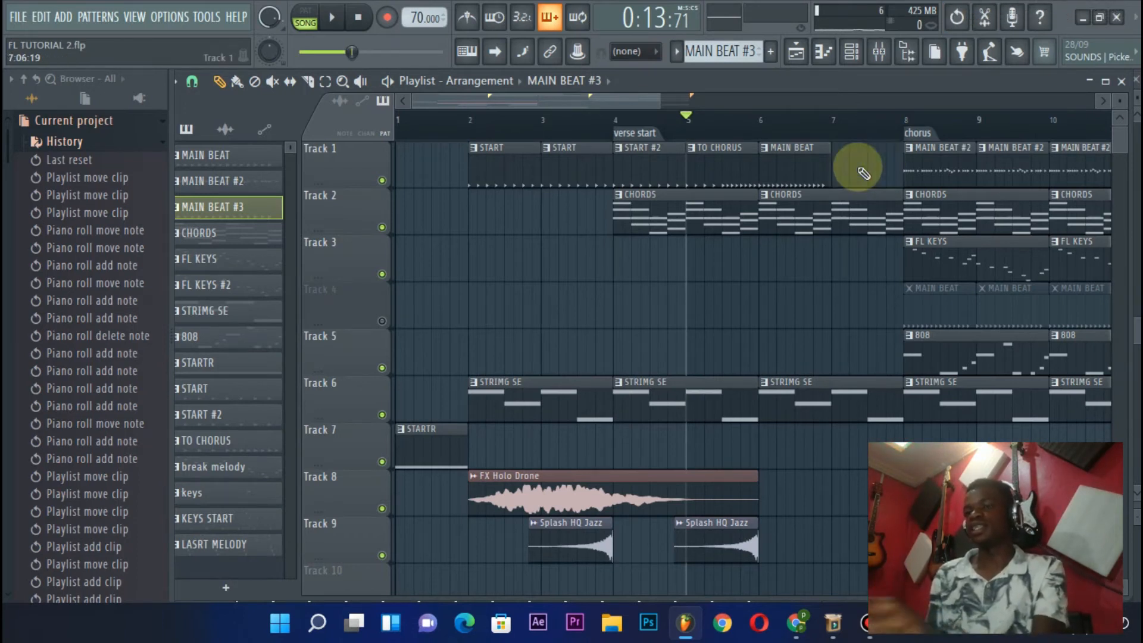
pyautogui.click(705, 165)
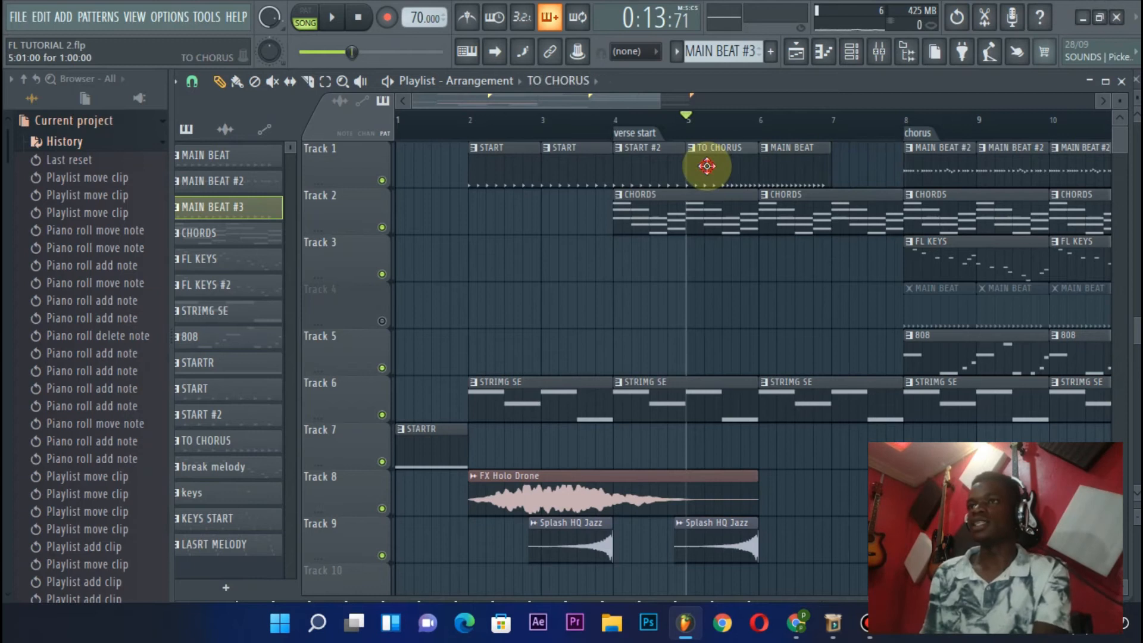
pyautogui.click(842, 266)
pyautogui.moveTo(879, 221); pyautogui.dragTo(873, 145)
# Play the song from bar 5 through the TO CHORUS clip at bar 7 to check the lead-in
pyautogui.press('space')
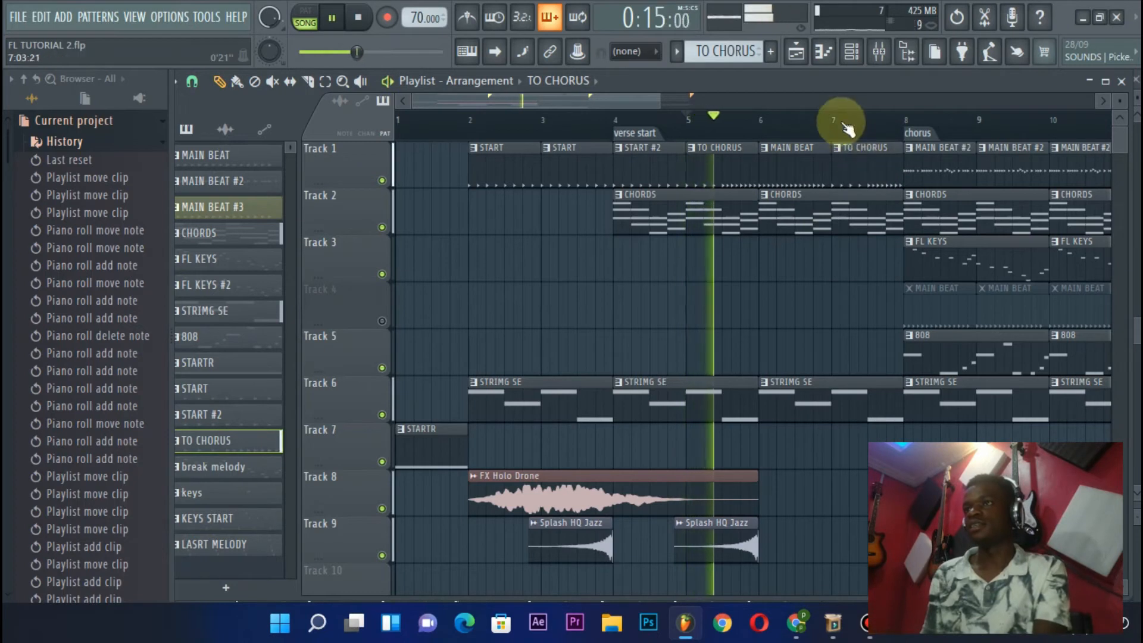
pyautogui.scroll(-1, 838, 103)
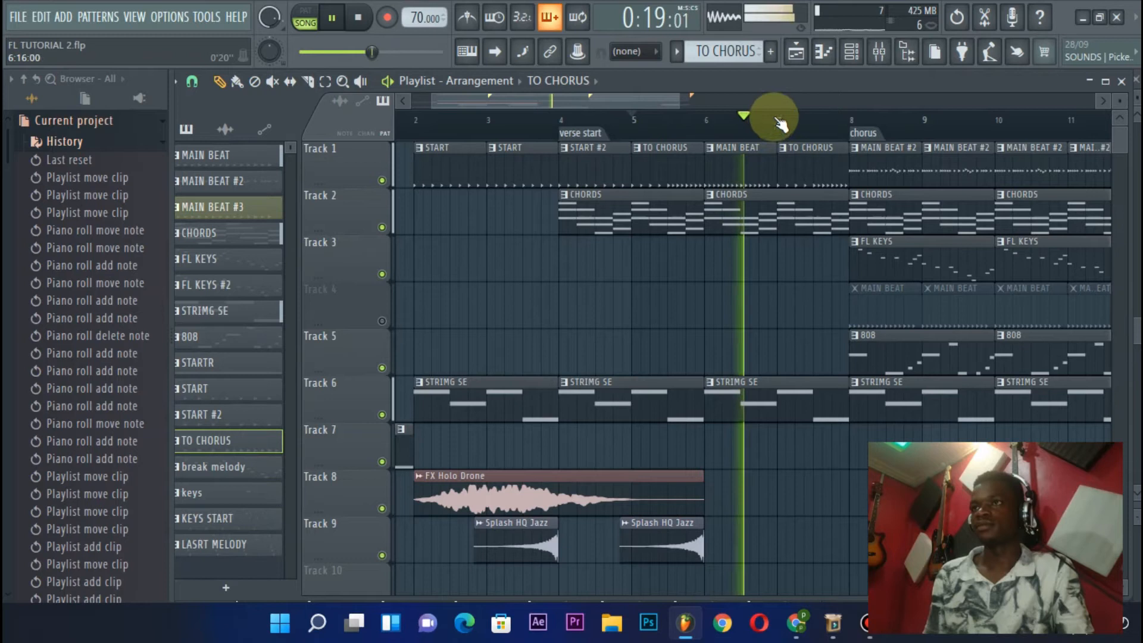
pyautogui.scroll(-1, 781, 102)
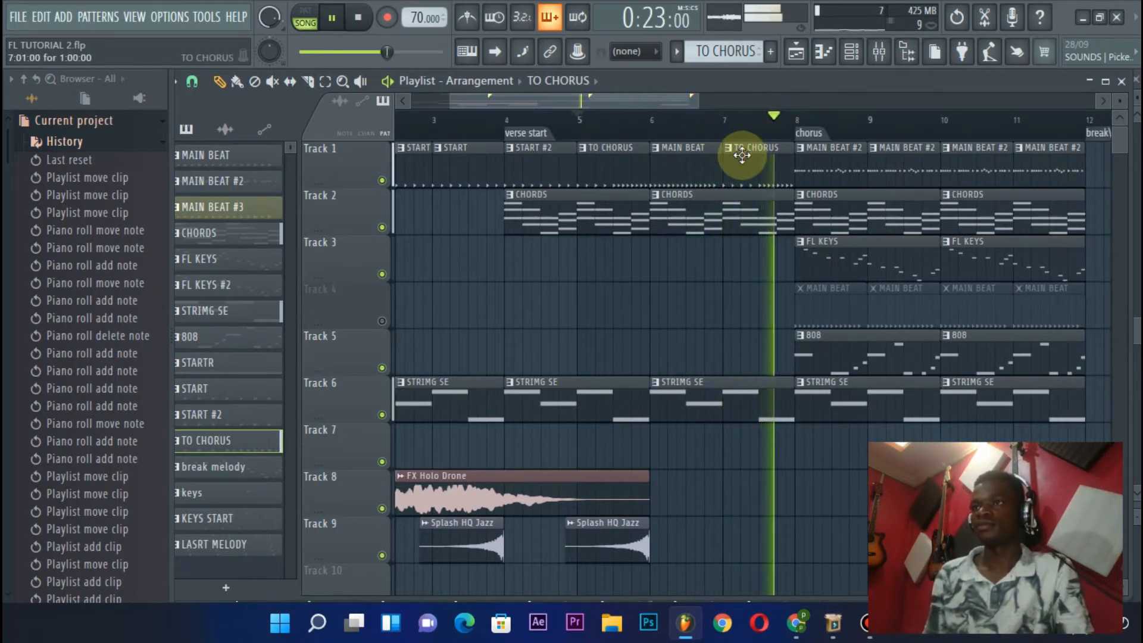
pyautogui.press('space')
# Replace the TO CHORUS clip at bar 5 on Track 1 with a MAIN BEAT clip and briefly play it back
pyautogui.rightClick(617, 173)
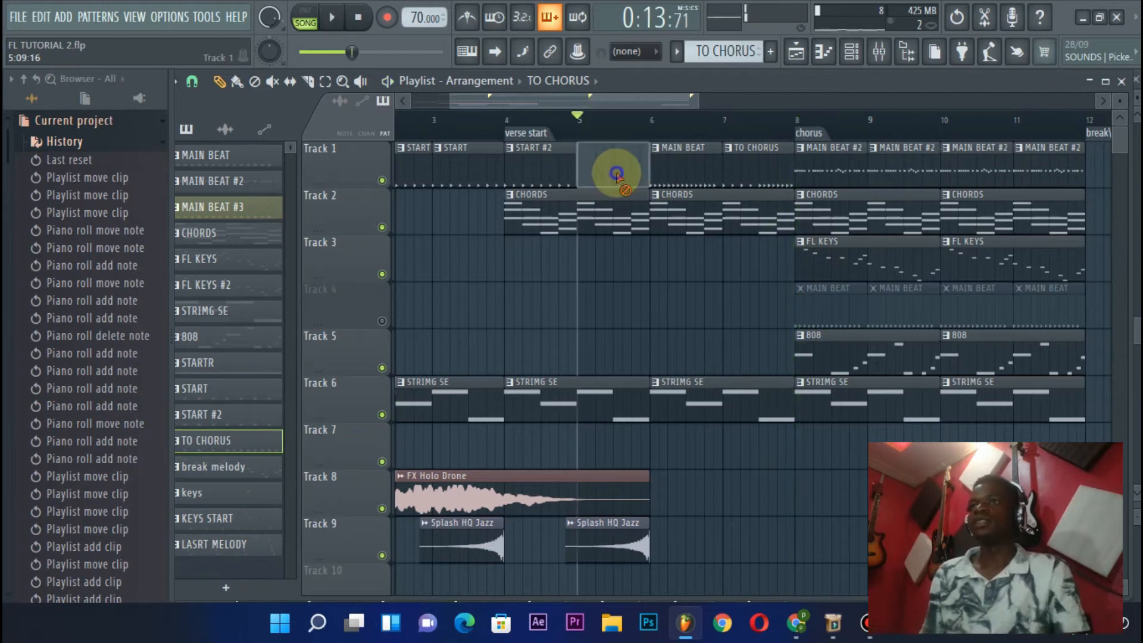
pyautogui.click(550, 172)
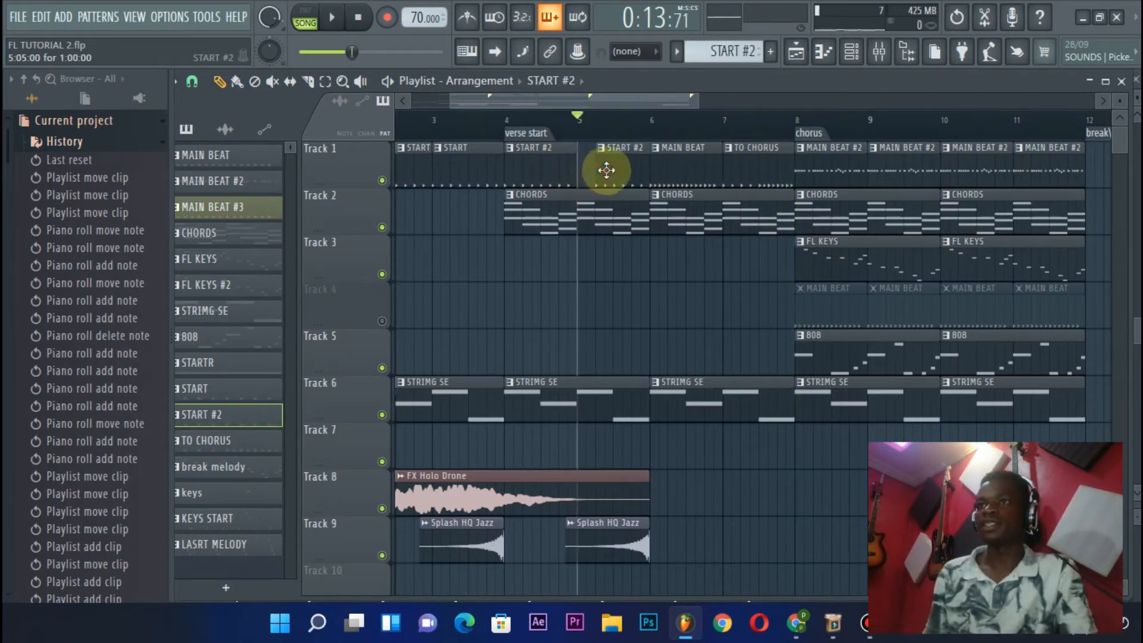
pyautogui.rightClick(589, 173)
pyautogui.click(676, 168)
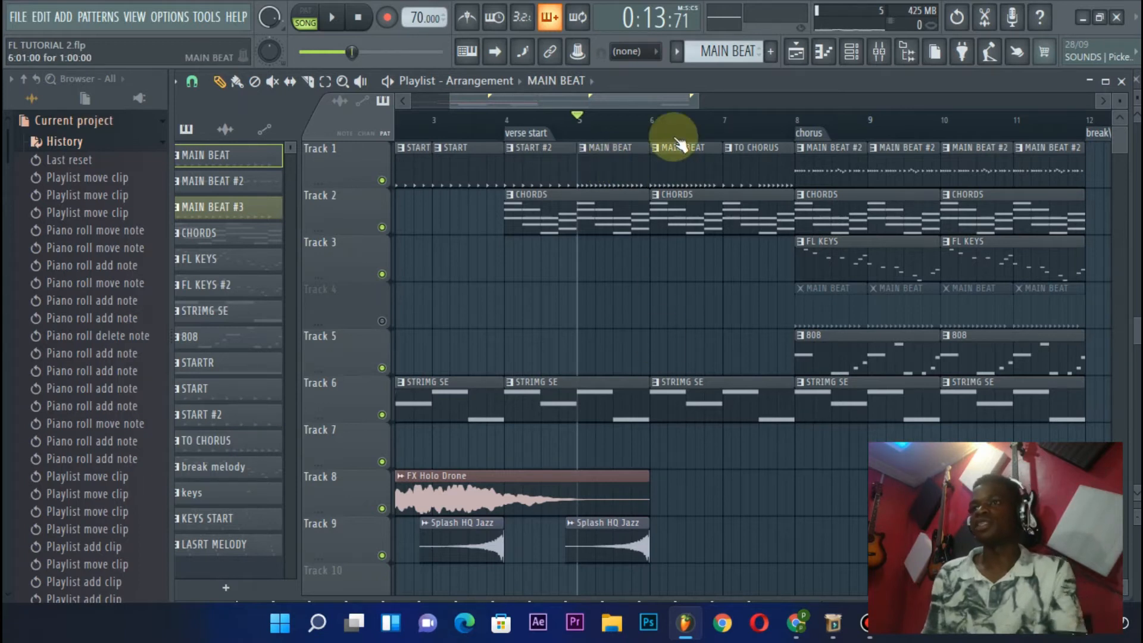
pyautogui.press('space')
# Move the second Splash HQ Jazz clip on Track 9 so it ends at bar 8, and play from bar 5 into the chorus
pyautogui.press('space')
pyautogui.moveTo(620, 534); pyautogui.dragTo(765, 544)
pyautogui.press('space')
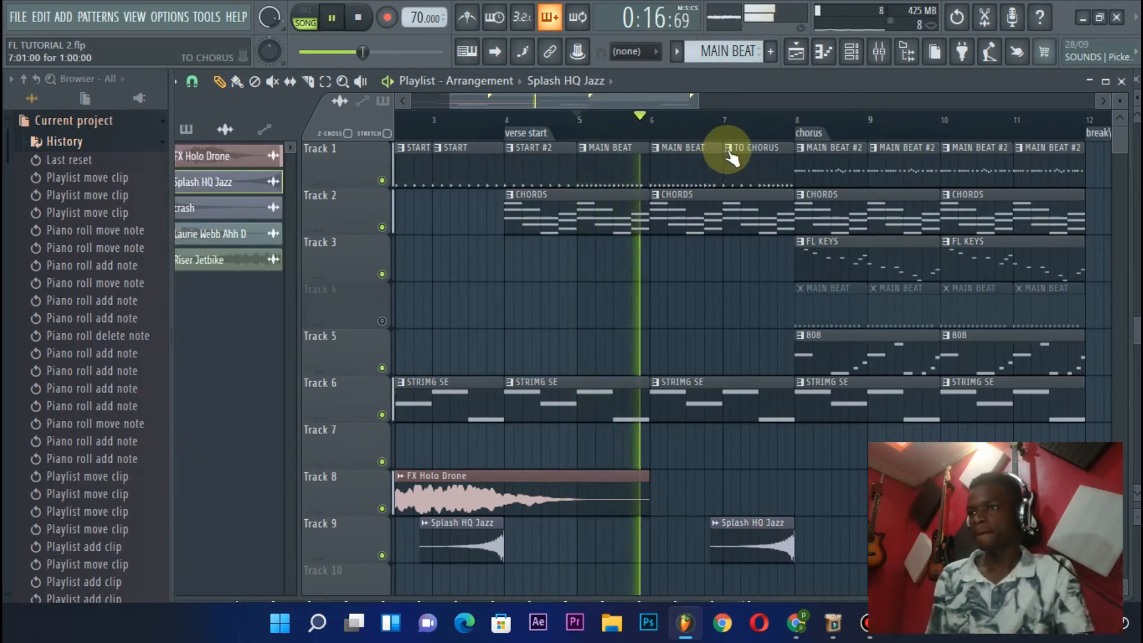
pyautogui.hscroll(1, 641, 98)
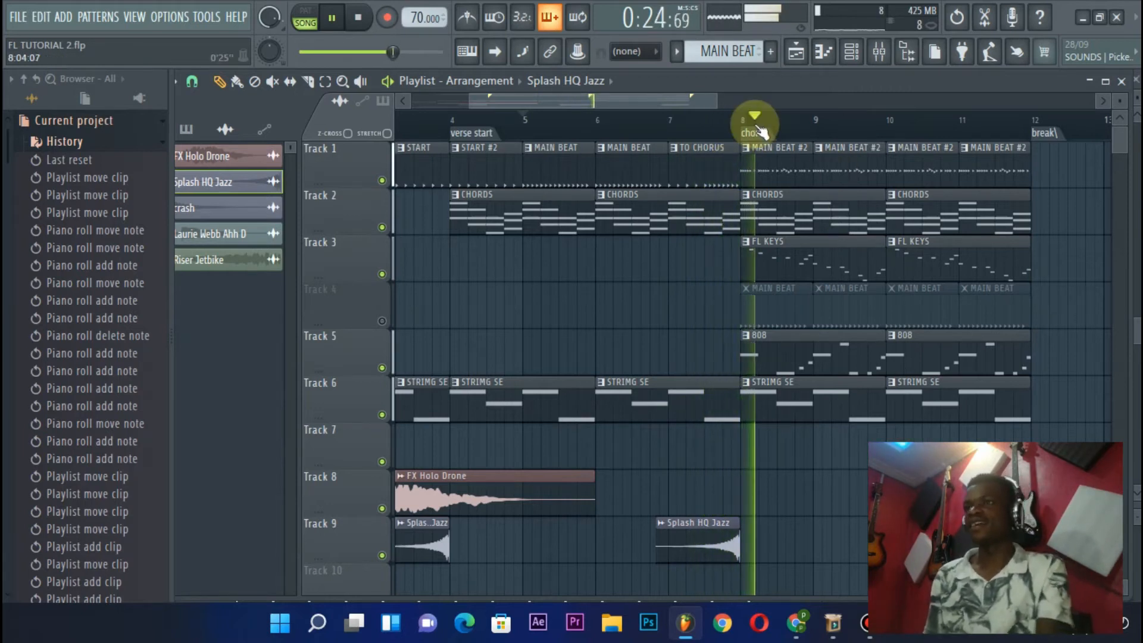
pyautogui.scroll(-5, 755, 119)
pyautogui.press('space')
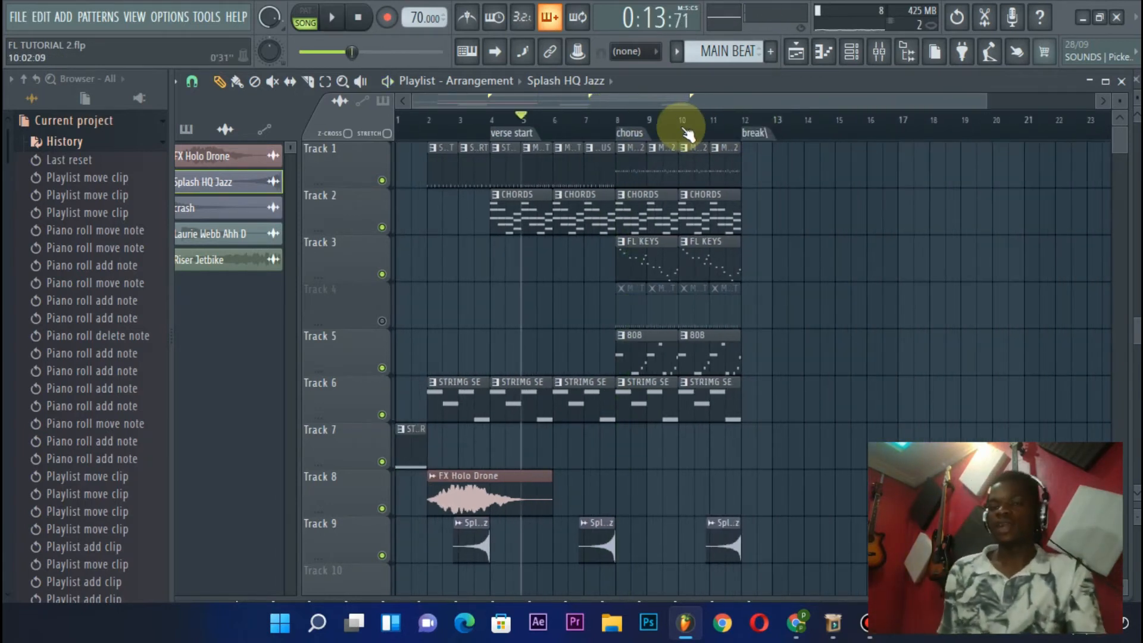
pyautogui.scroll(-5, 13, 127)
# Collapse the browser's folder tree and expand the SFX folder inside Packs
pyautogui.click(24, 80)
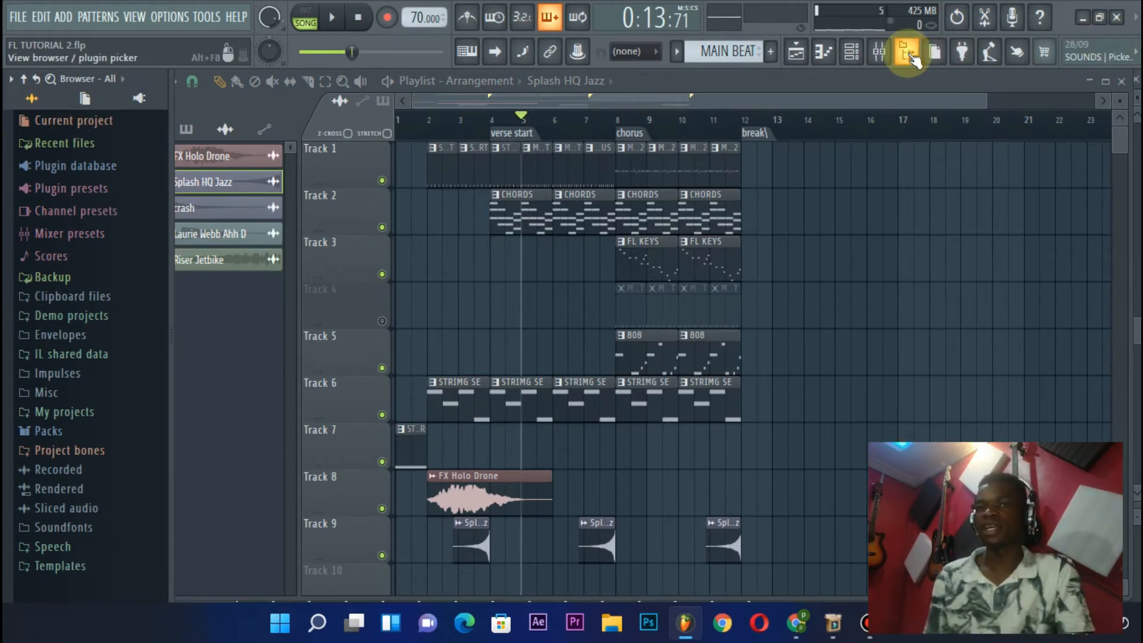
pyautogui.click(47, 431)
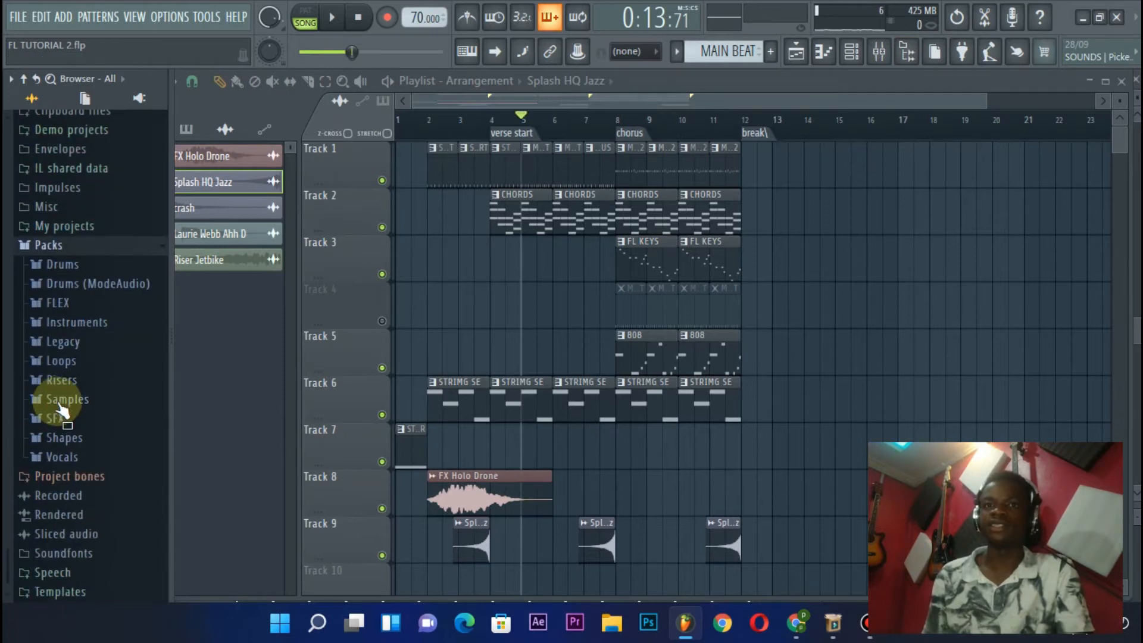
pyautogui.click(55, 419)
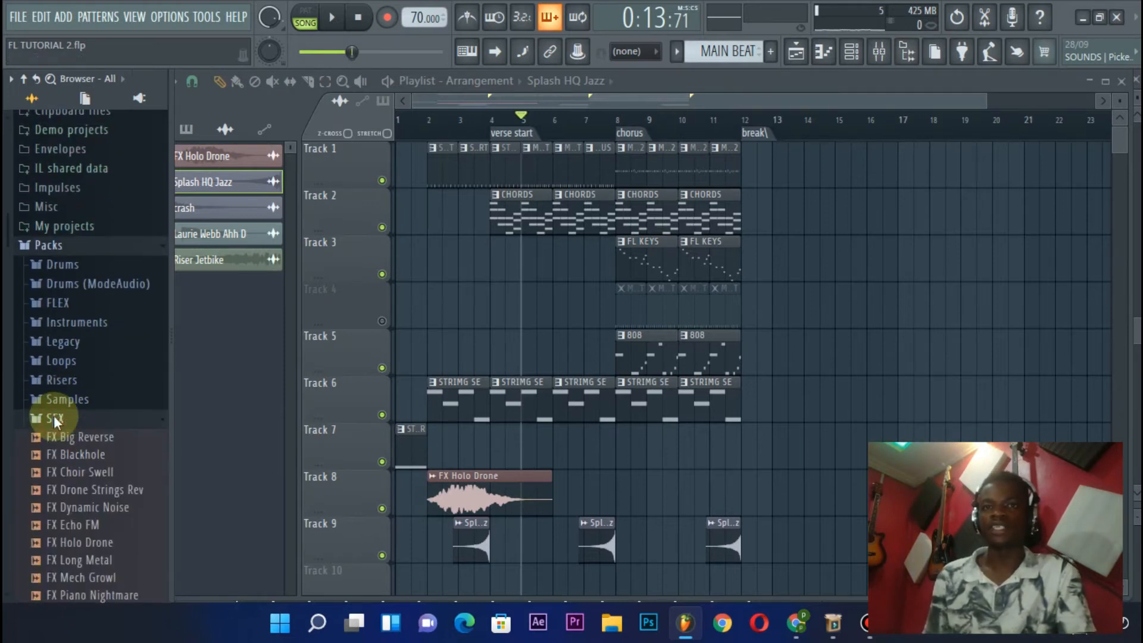
pyautogui.click(70, 209)
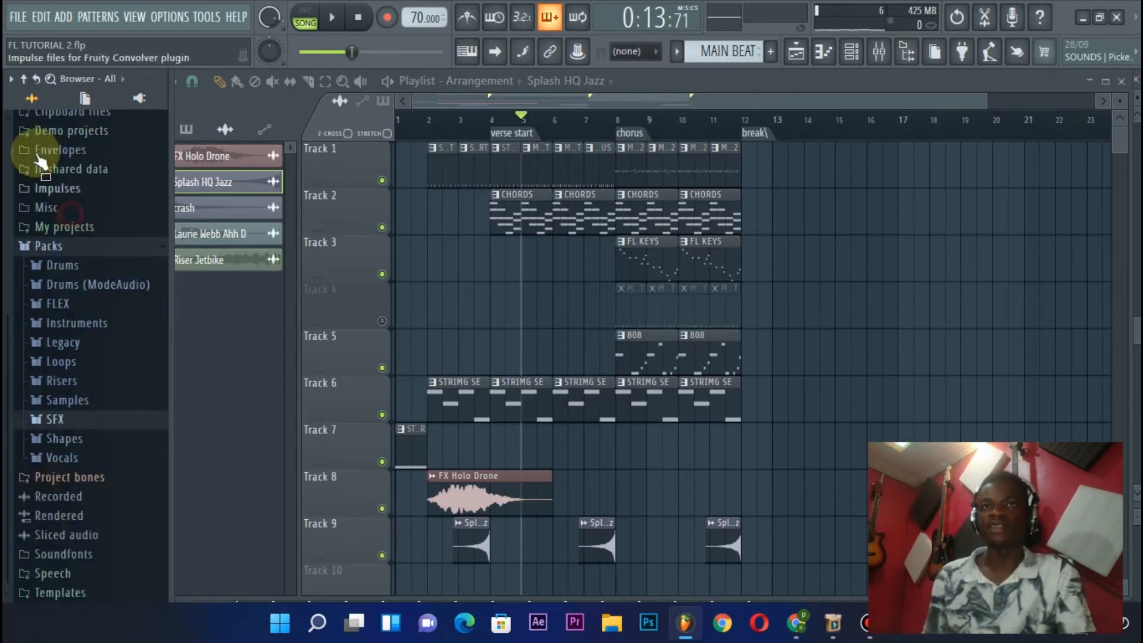
pyautogui.click(29, 80)
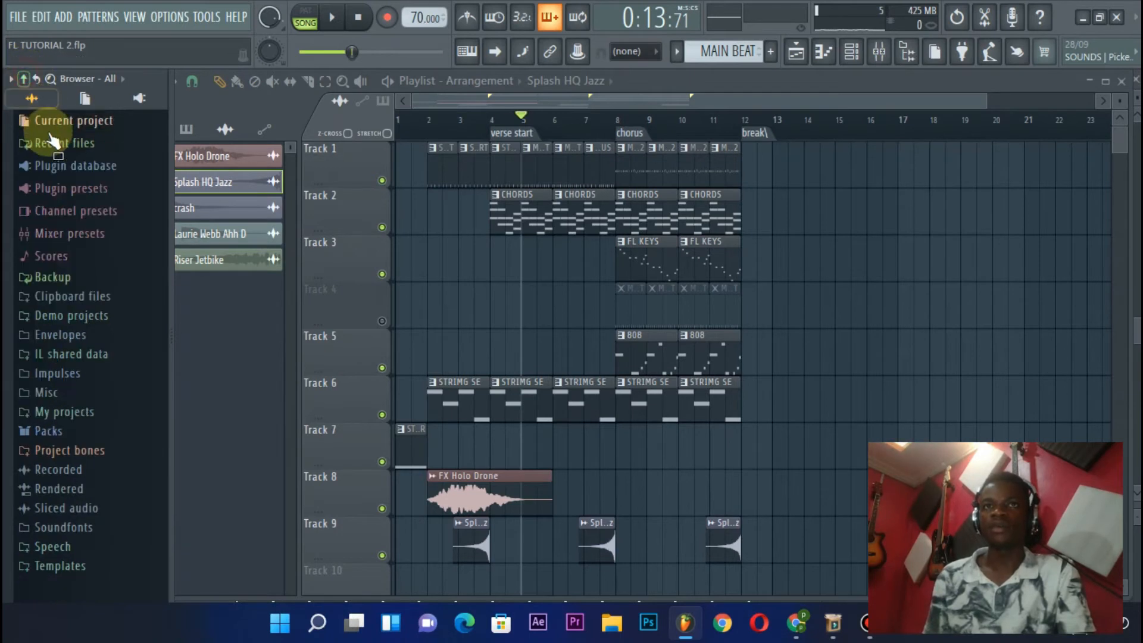
pyautogui.click(65, 433)
pyautogui.click(64, 426)
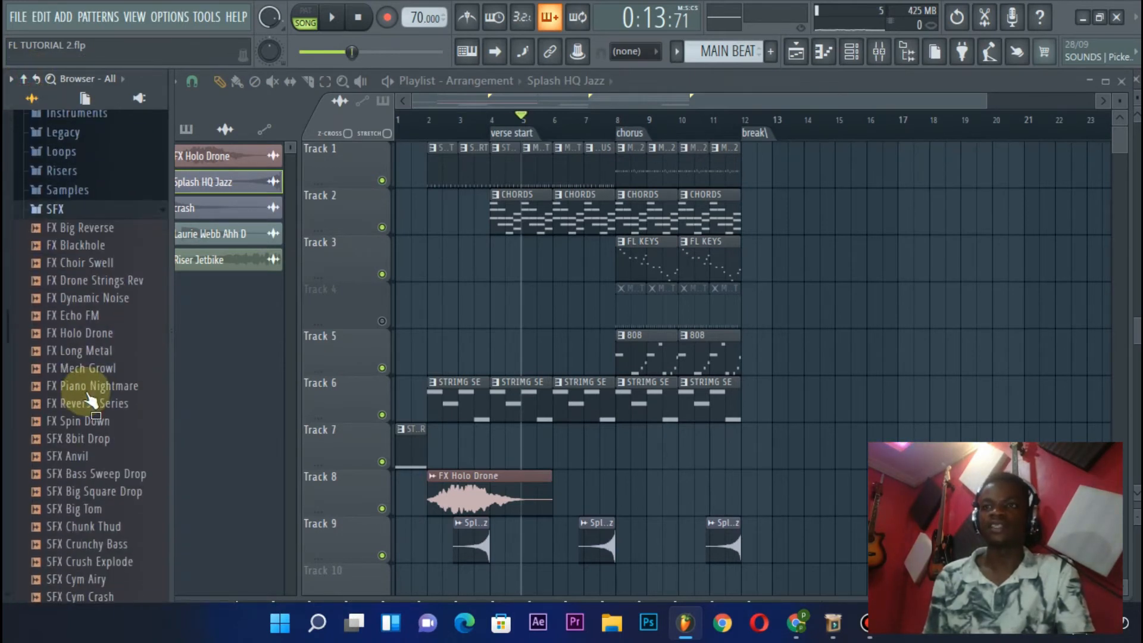
# Audition SFX samples, including SFX Crunchy Bass, SFX Hardcore Kick, SFX Mega Sub, SFX Noisy Drop and SFX Radio FM Drop
pyautogui.scroll(-2, 89, 398)
pyautogui.click(89, 352)
pyautogui.click(83, 276)
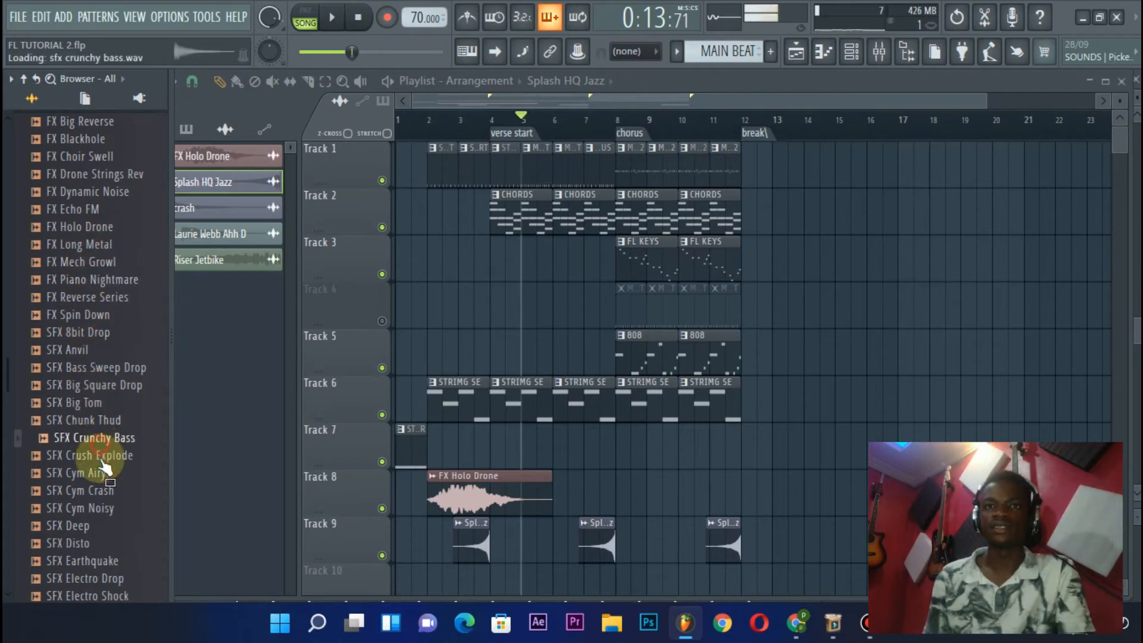
pyautogui.scroll(-4, 89, 516)
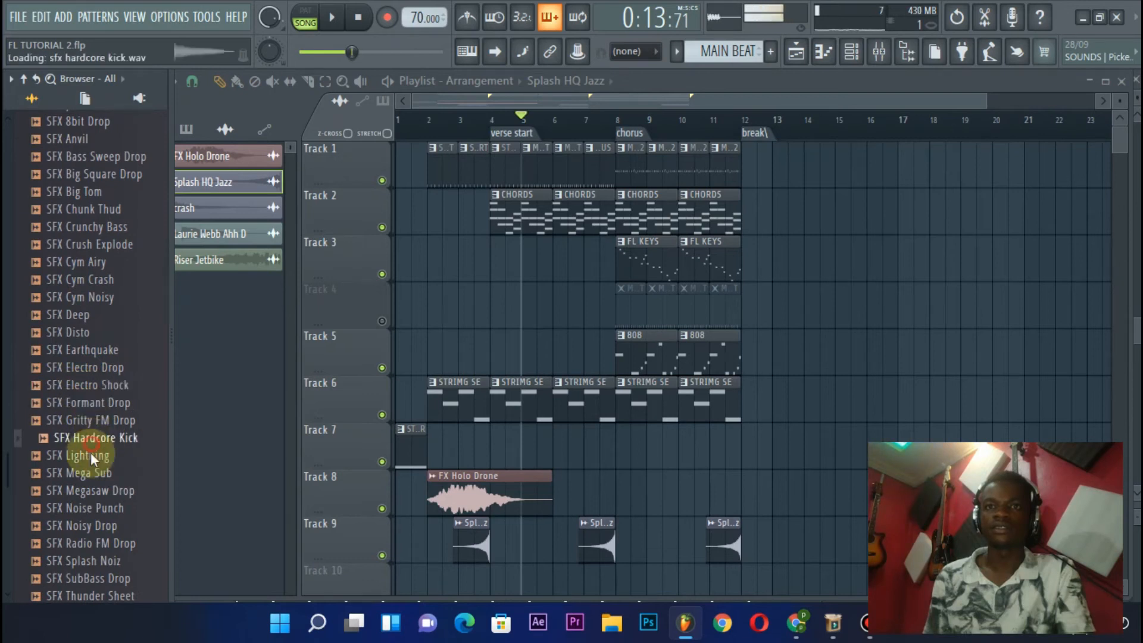
pyautogui.scroll(-2, 102, 426)
pyautogui.click(89, 402)
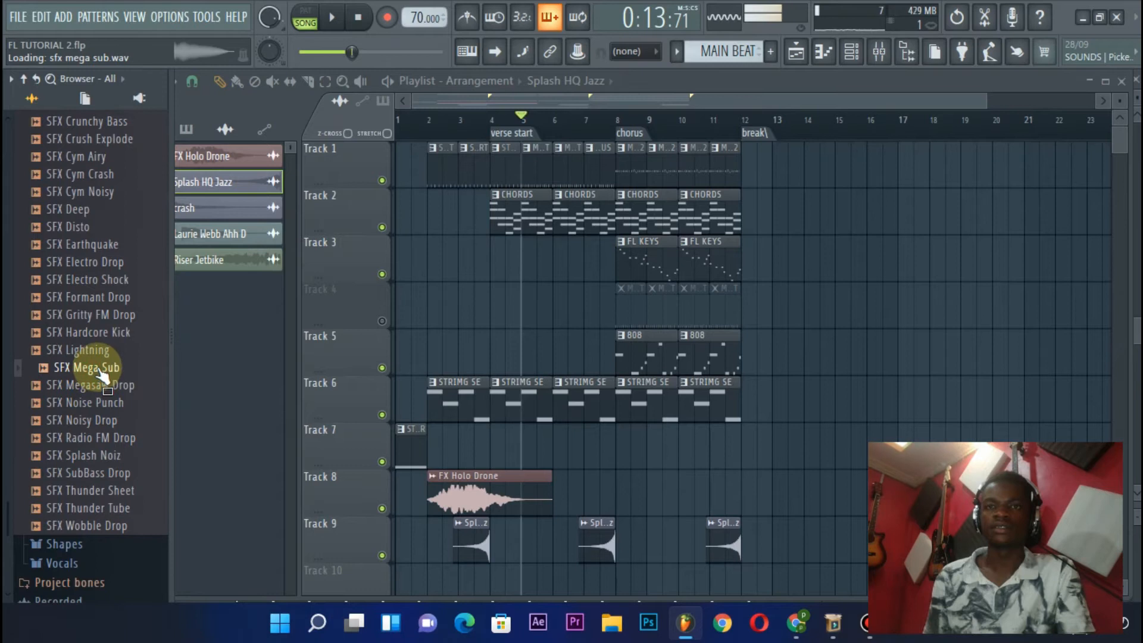
pyautogui.click(102, 438)
pyautogui.click(99, 421)
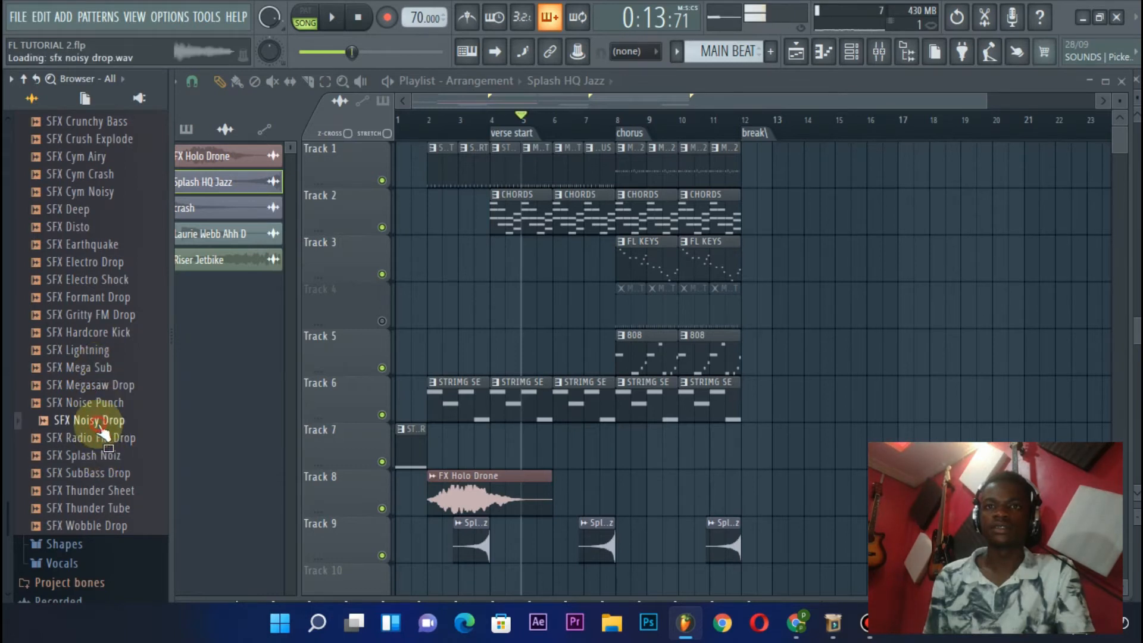
pyautogui.click(94, 439)
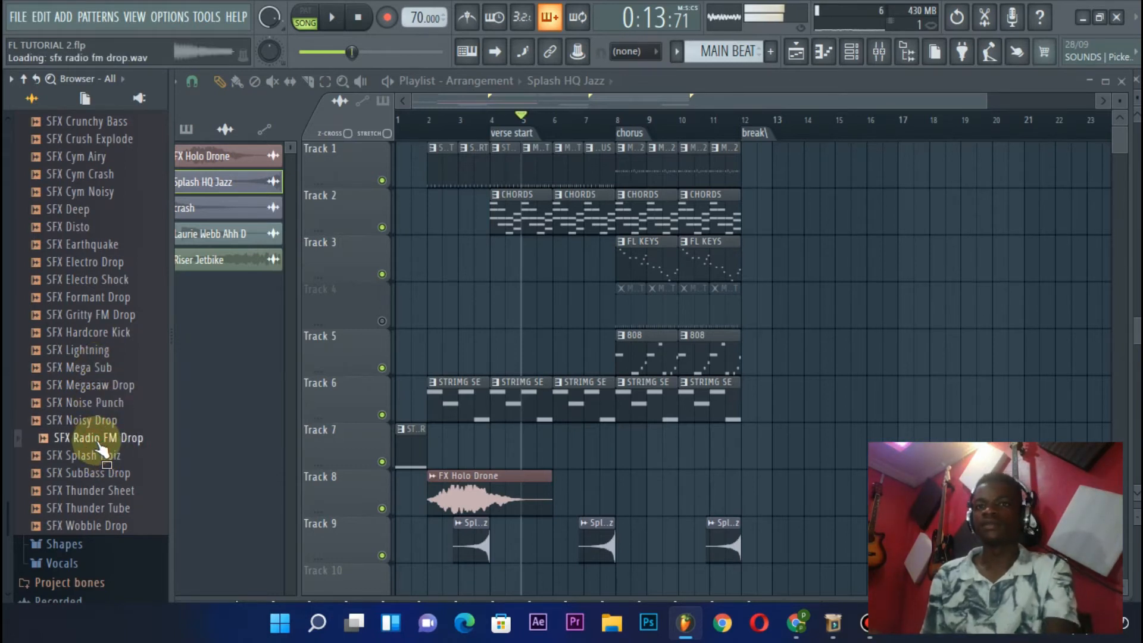
pyautogui.press('space')
pyautogui.press('space')
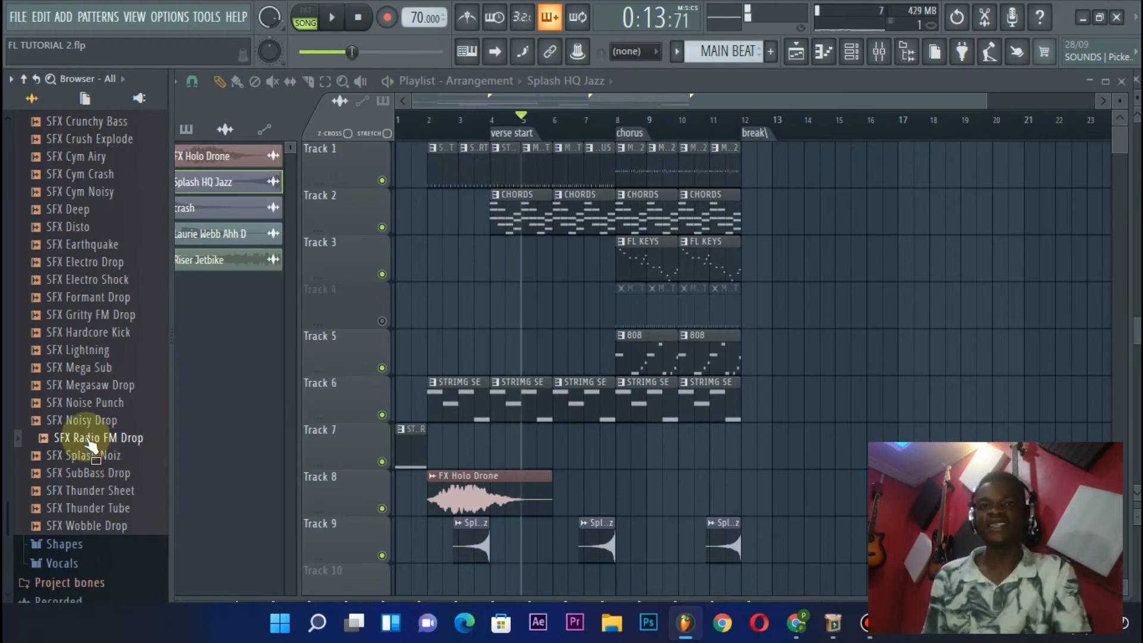
# Place the SFX Radio FM Drop sample on Track 7 in bar 7, ending at the chorus start, and close its sample settings
pyautogui.moveTo(73, 443); pyautogui.dragTo(435, 425)
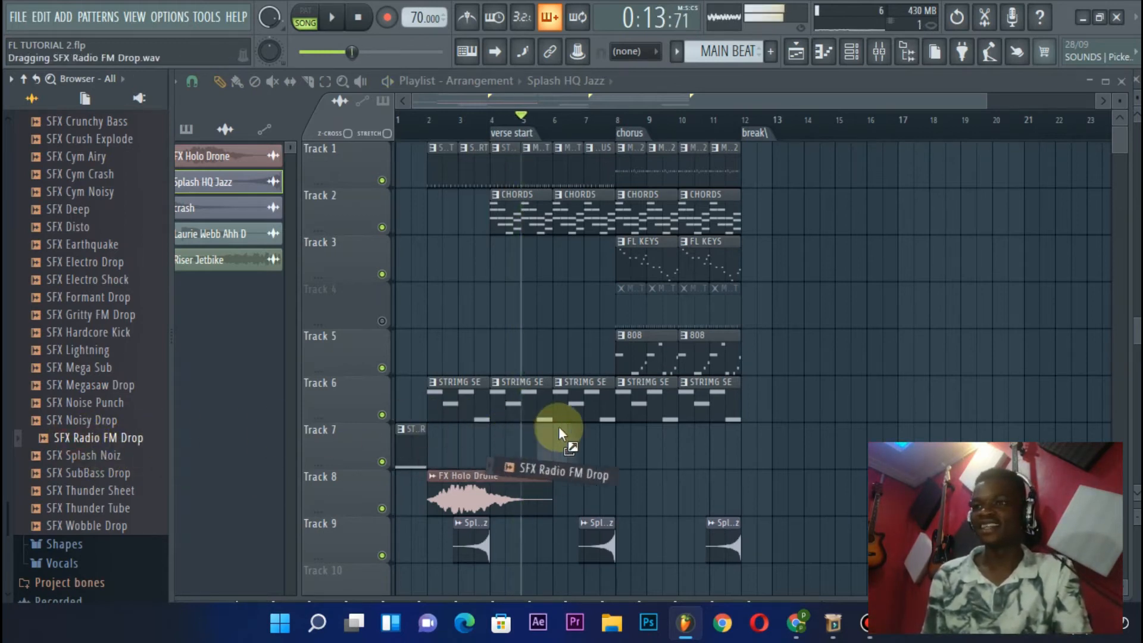
pyautogui.moveTo(574, 426); pyautogui.dragTo(584, 430)
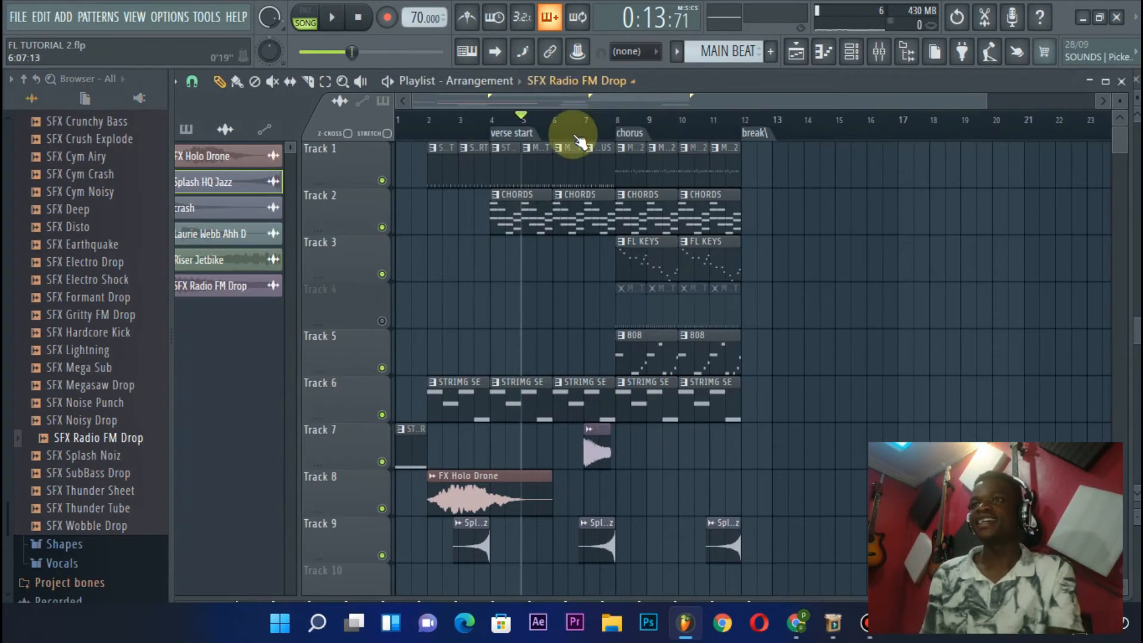
pyautogui.scroll(3, 587, 134)
pyautogui.scroll(3, 586, 134)
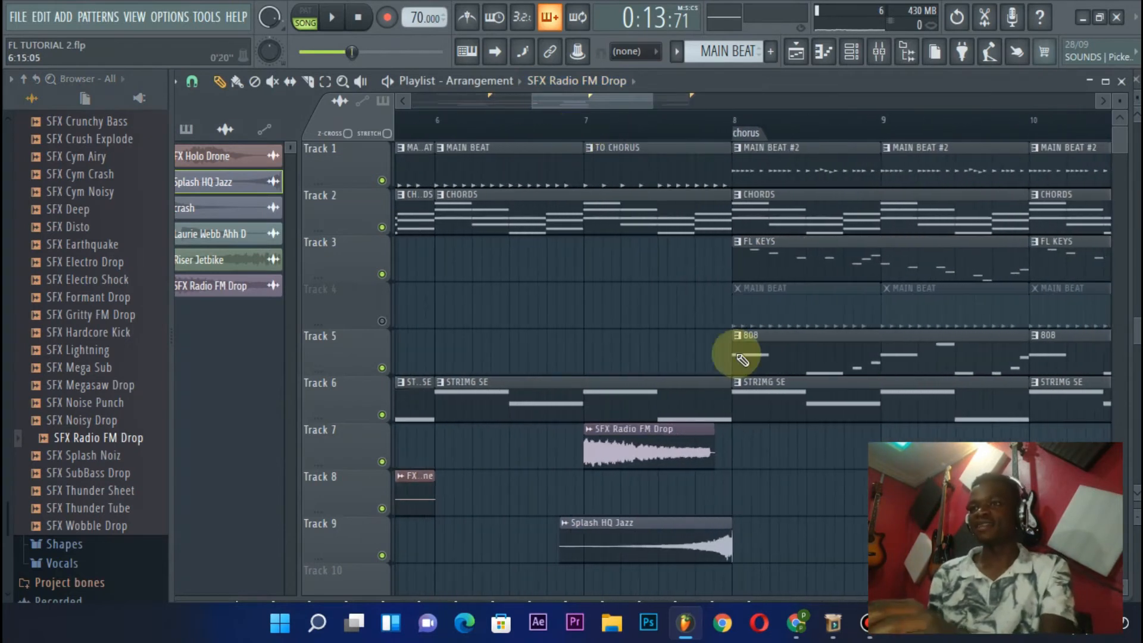
pyautogui.click(663, 450)
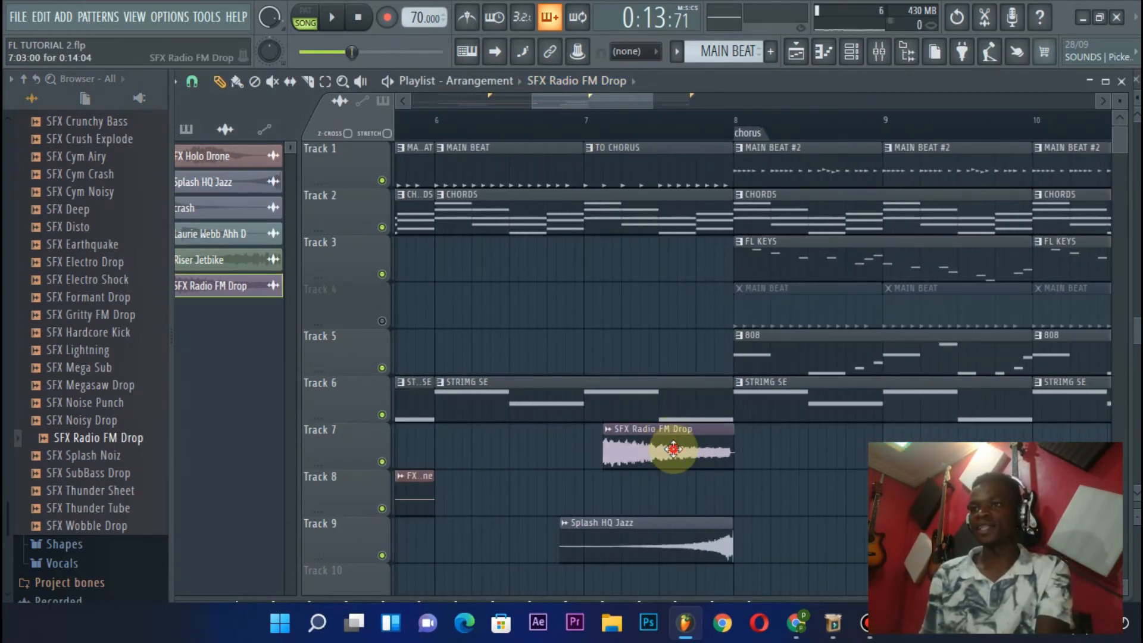
pyautogui.doubleClick(673, 448)
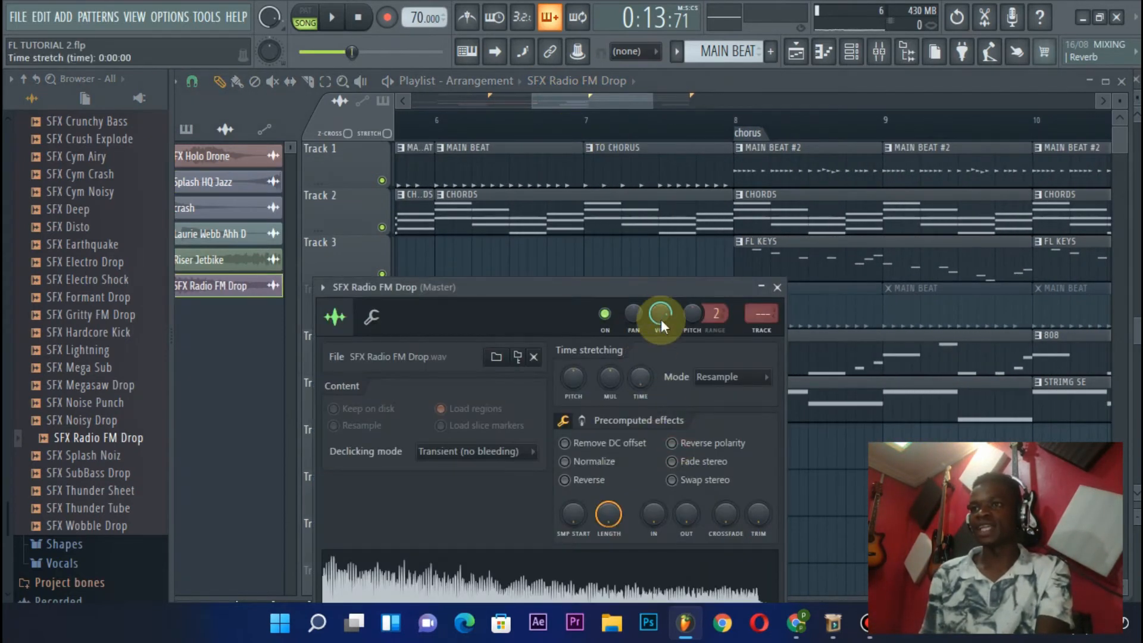
pyautogui.click(774, 288)
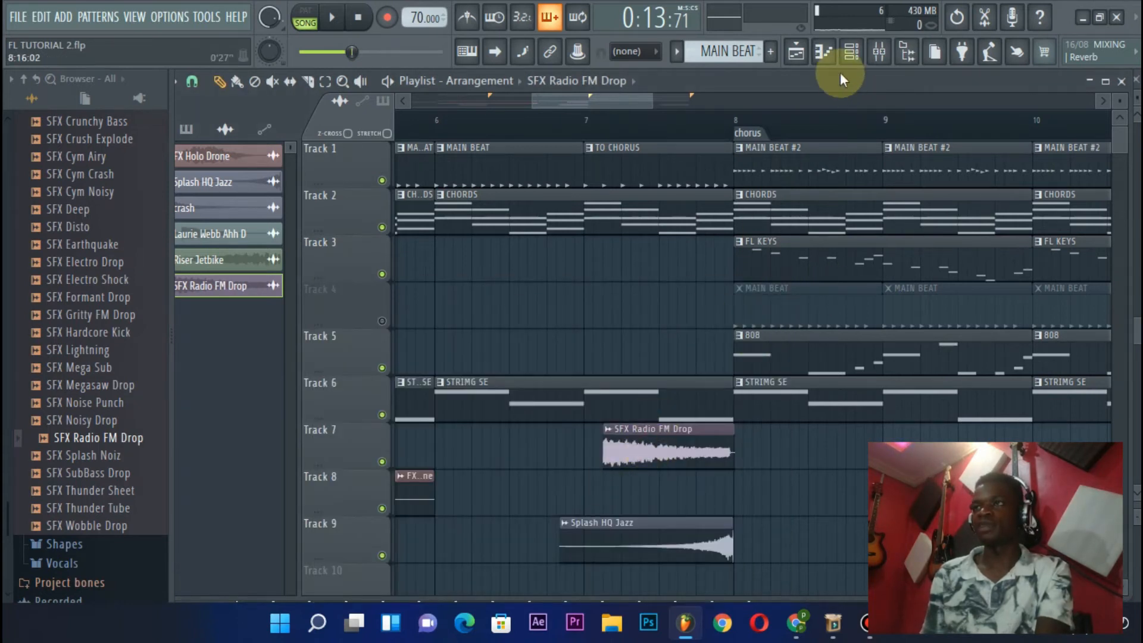
# Filter the channel rack to audio channels and set the SFX Radio FM Drop channel's volume to 44%
pyautogui.click(851, 52)
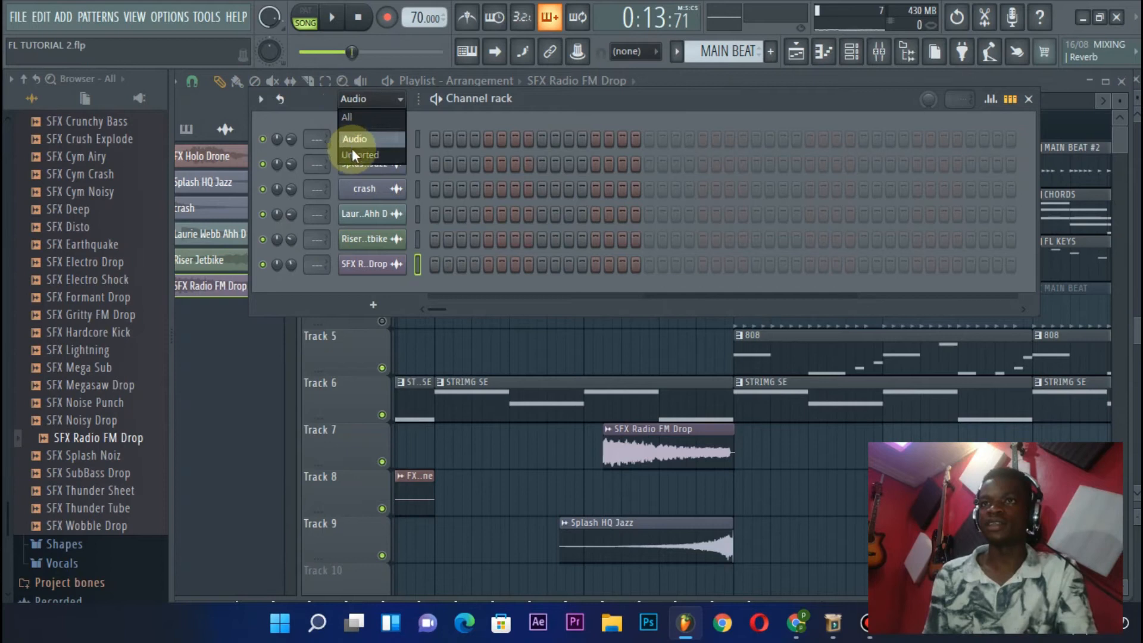
pyautogui.click(358, 138)
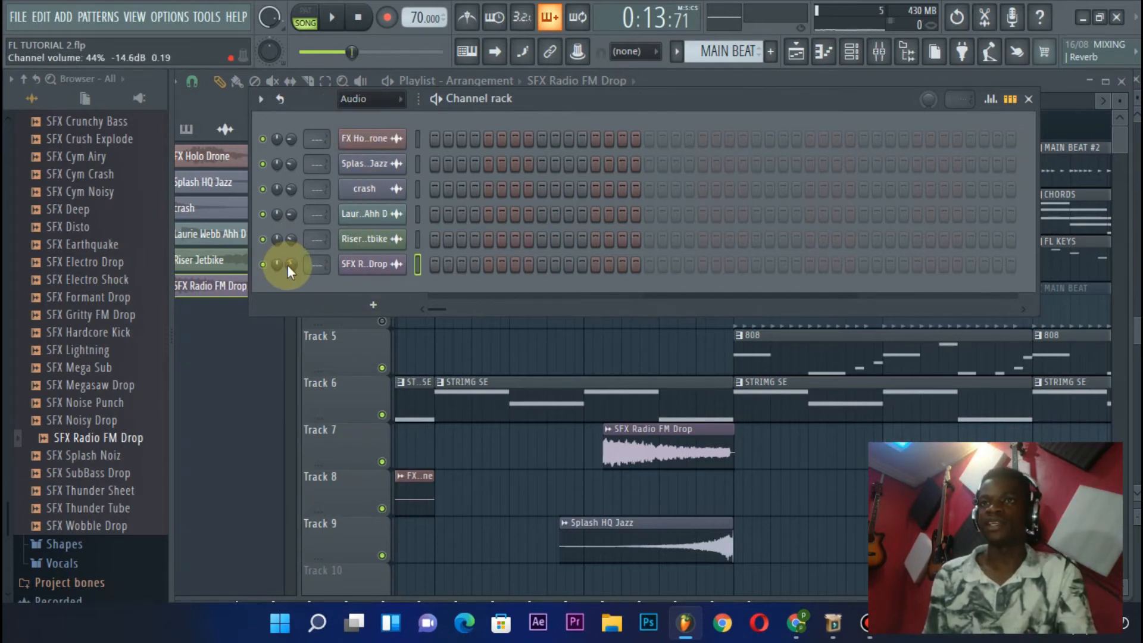
pyautogui.click(1030, 99)
# Open and close the SFX Radio FM Drop clip's sample settings while playing from bar 5 into the chorus
pyautogui.doubleClick(670, 444)
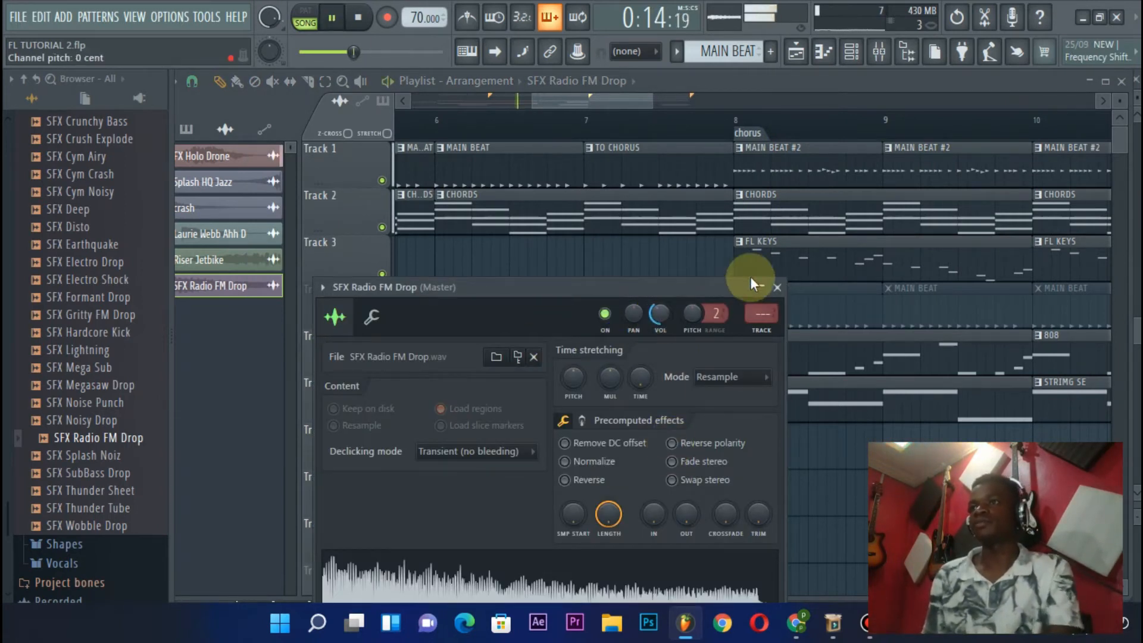
pyautogui.moveTo(704, 281); pyautogui.dragTo(896, 259)
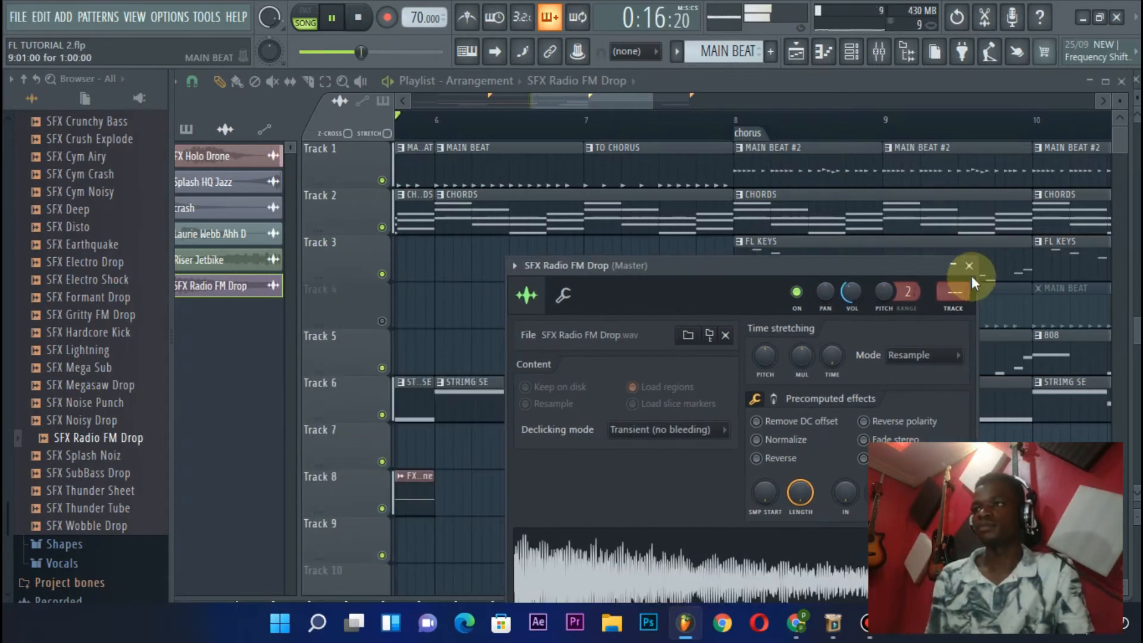
pyautogui.click(969, 266)
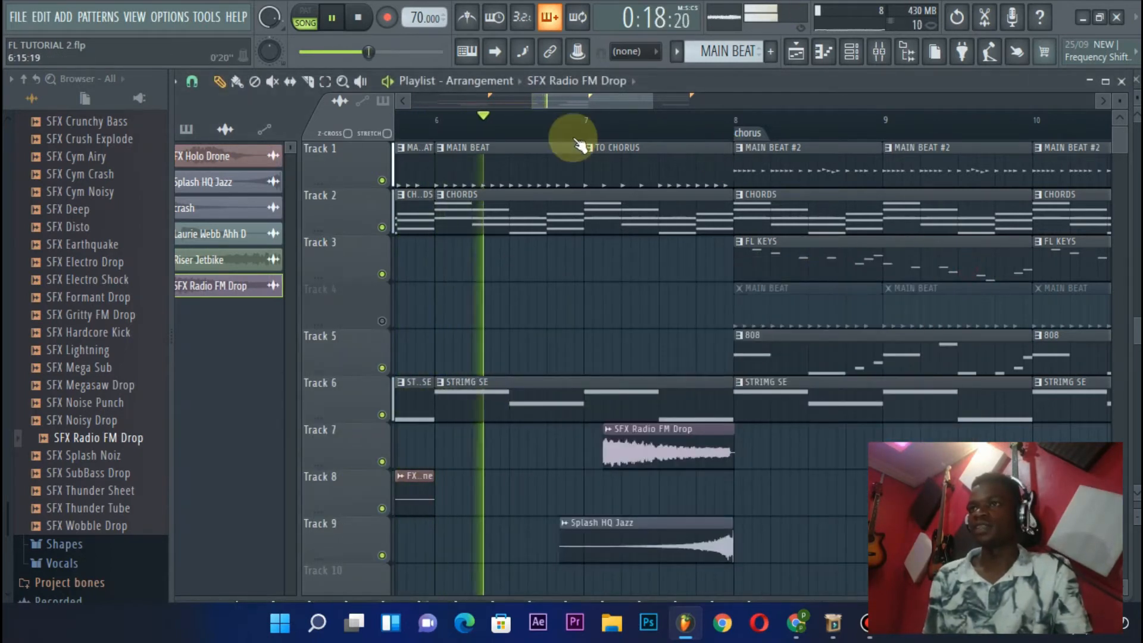
pyautogui.scroll(2, 586, 121)
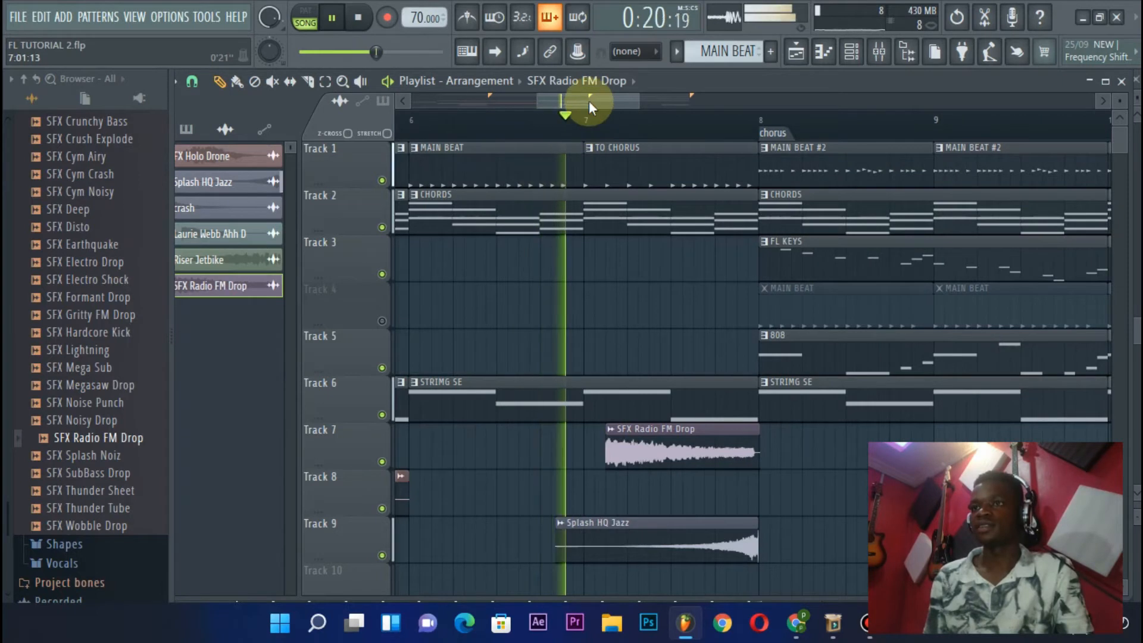
pyautogui.scroll(-2, 588, 101)
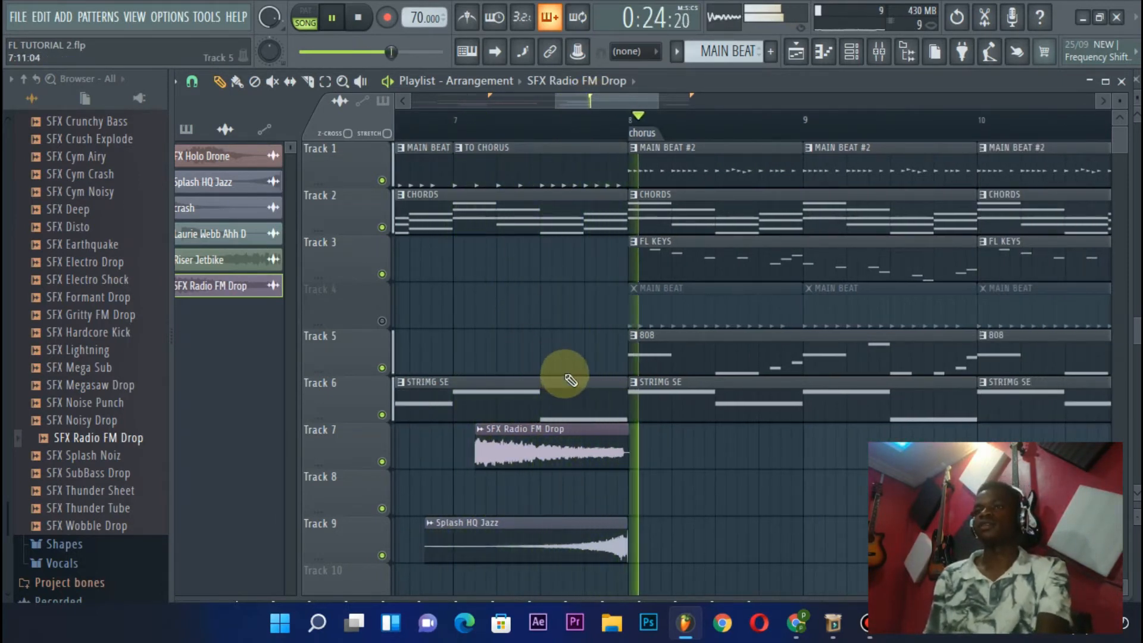
# Stop playback and lower the SFX Radio FM Drop sample's channel volume to about 38%
pyautogui.press('space')
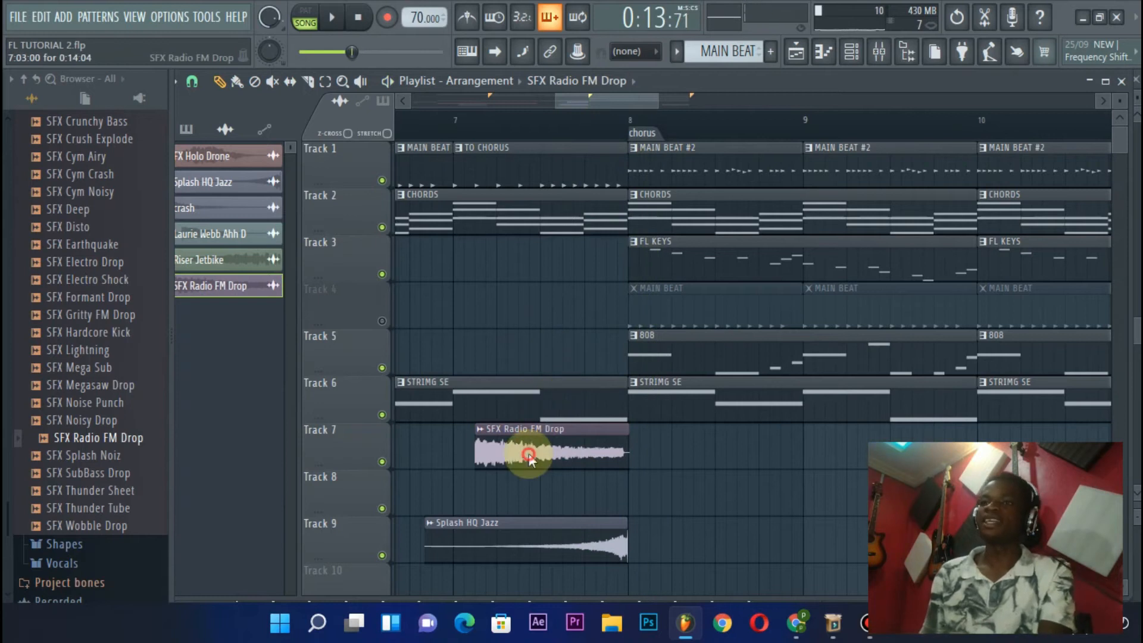
pyautogui.doubleClick(529, 456)
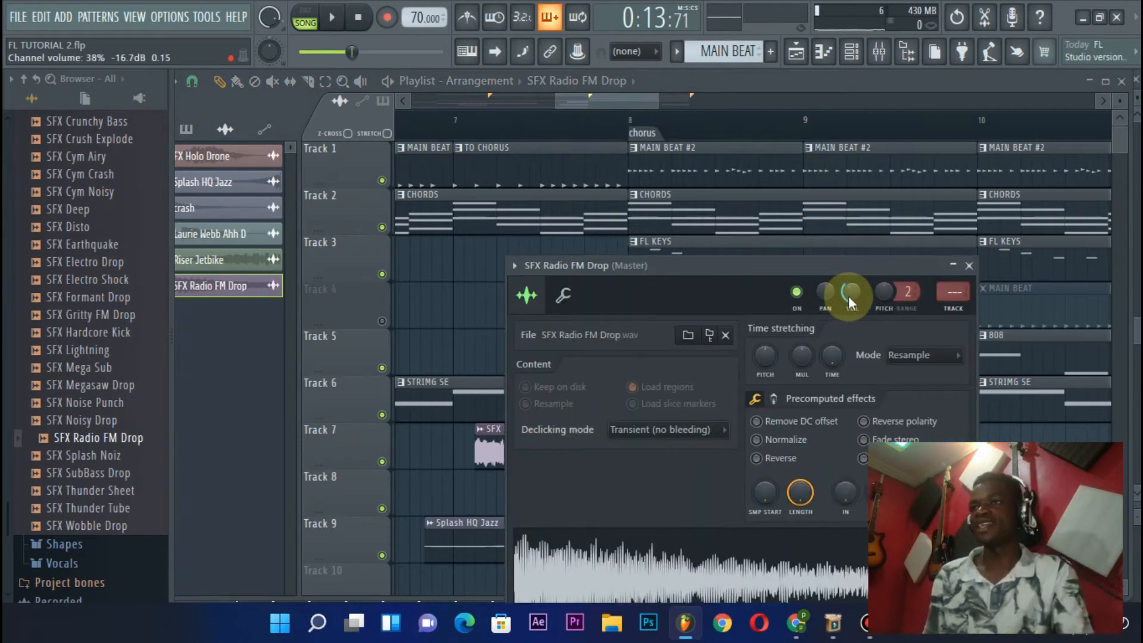
pyautogui.click(970, 266)
# Reopen and close the SFX Radio FM Drop sample settings while replaying the build-up from bar 5, and move the playhead to bar 7
pyautogui.scroll(-5, 676, 115)
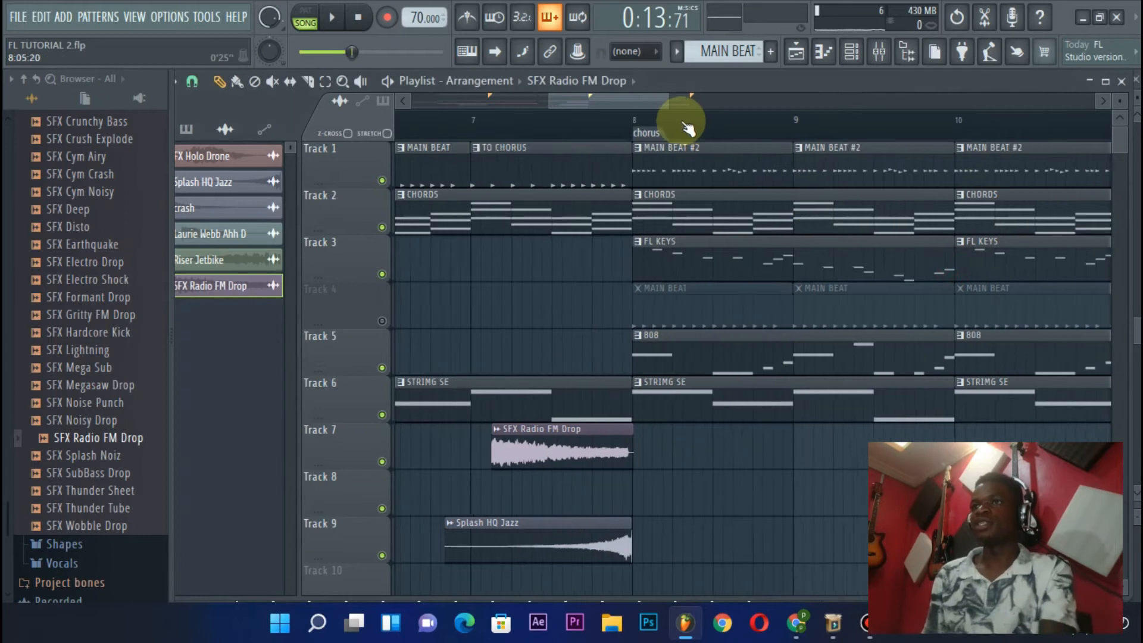
pyautogui.scroll(4, 684, 120)
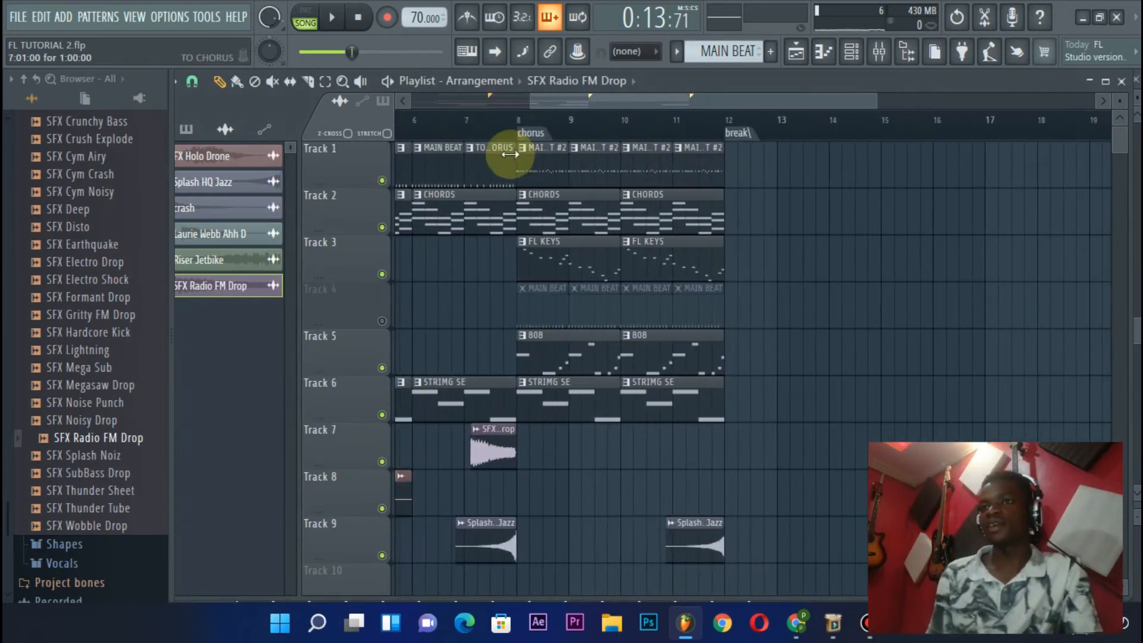
pyautogui.scroll(2, 472, 120)
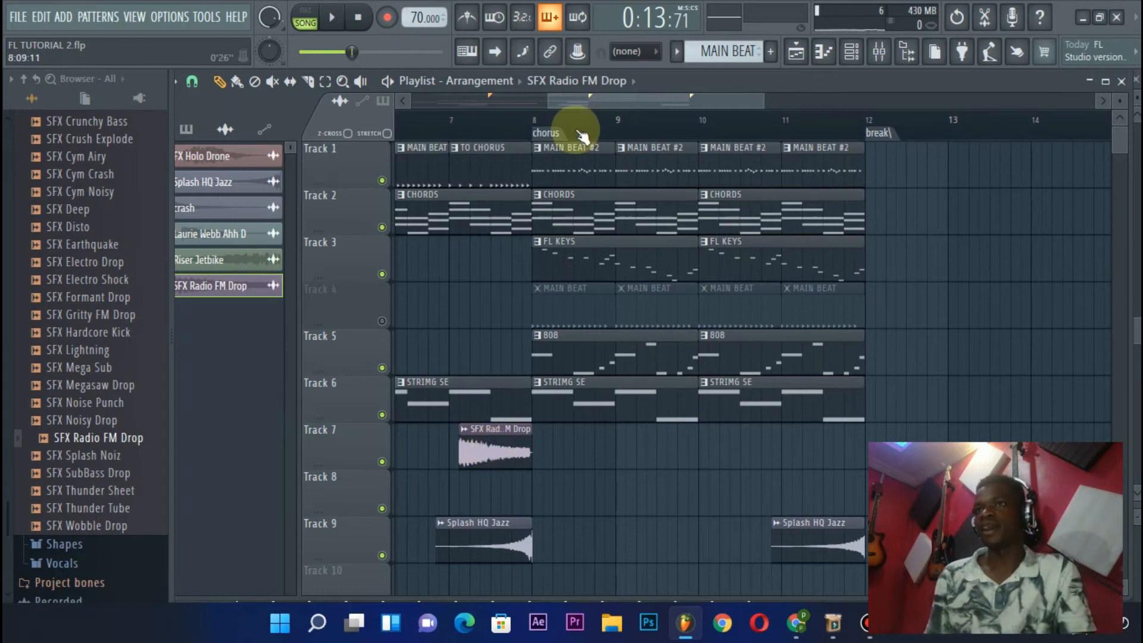
pyautogui.scroll(-2, 576, 125)
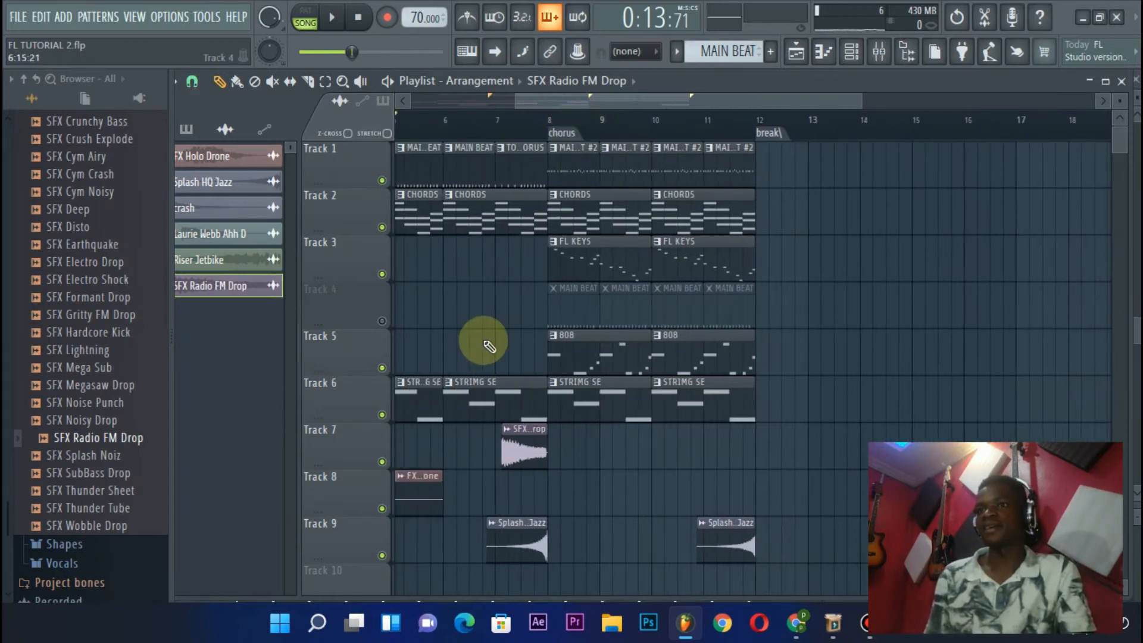
pyautogui.doubleClick(530, 445)
pyautogui.press('space')
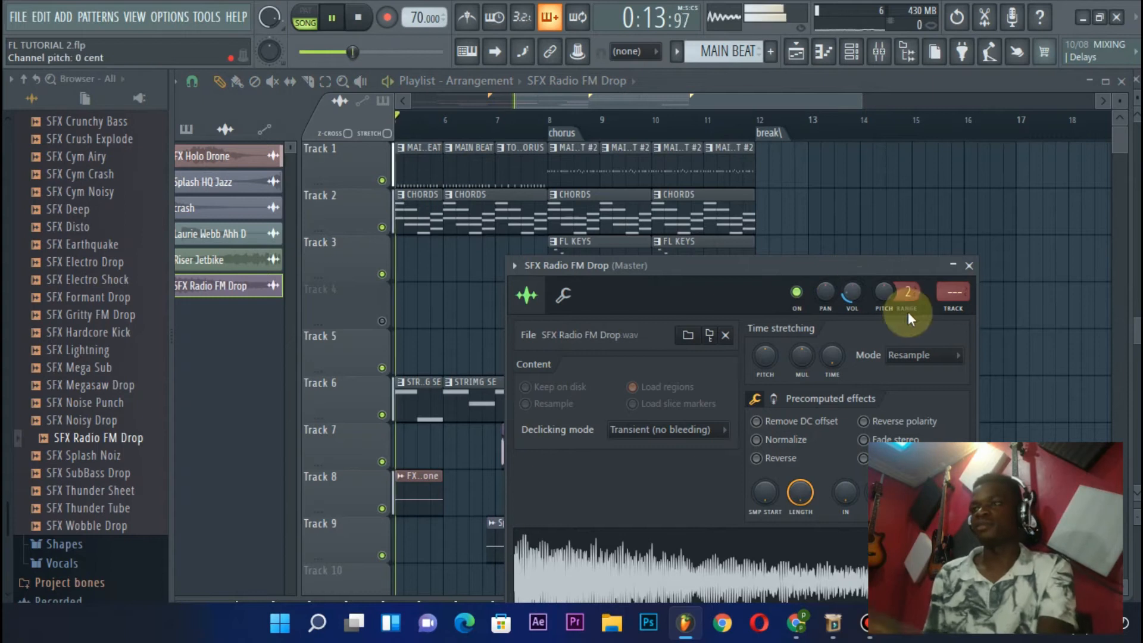
pyautogui.click(969, 266)
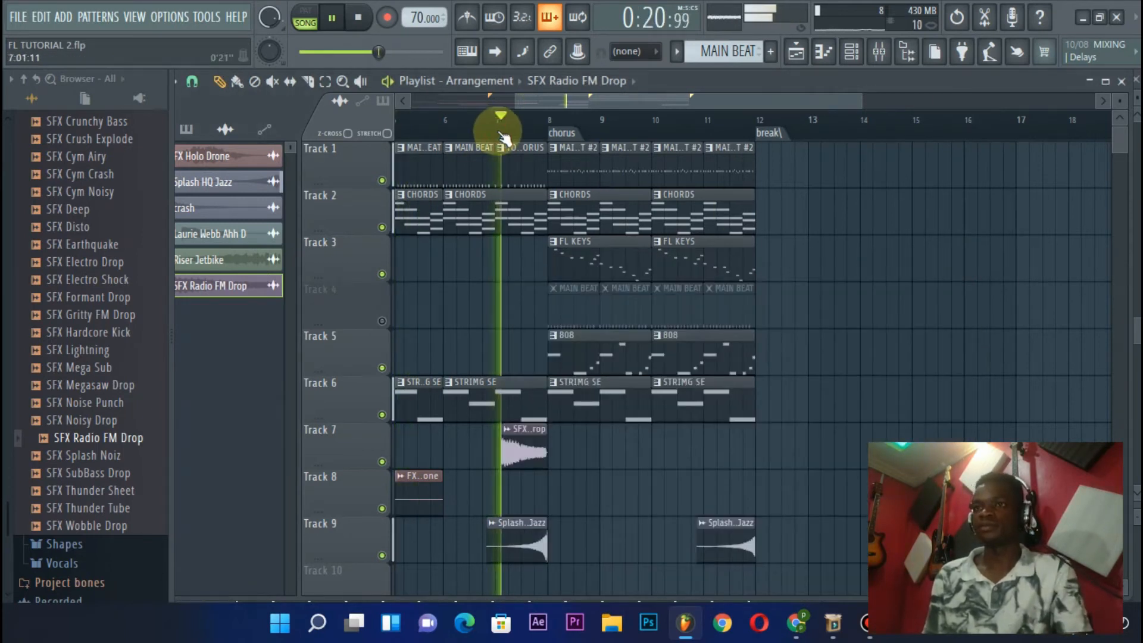
pyautogui.scroll(1, 497, 133)
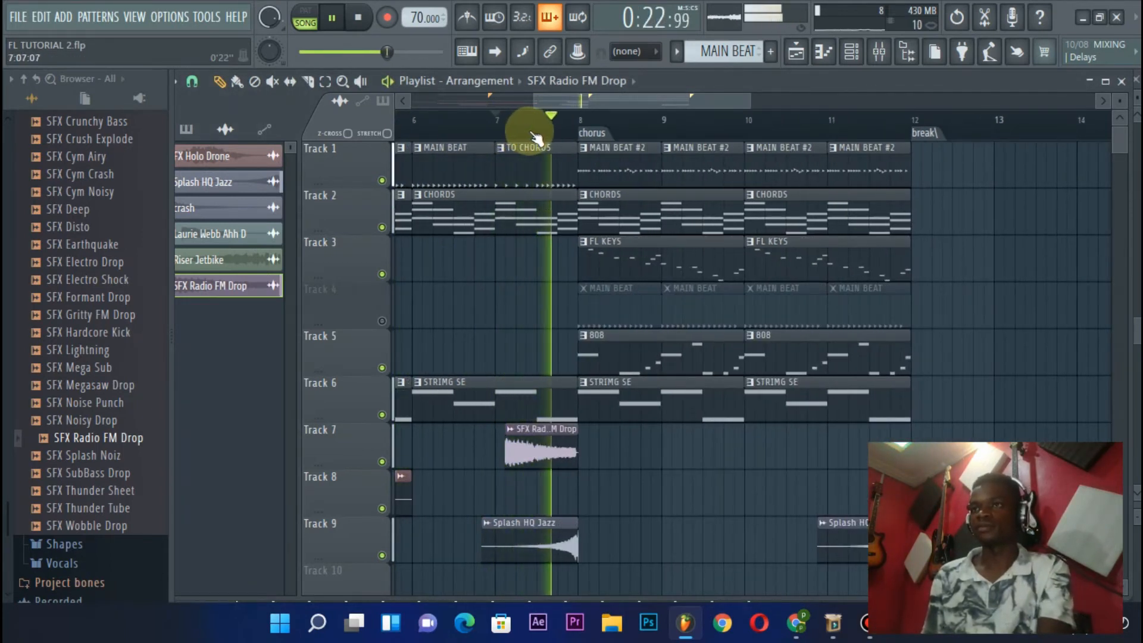
pyautogui.scroll(-3, 524, 127)
pyautogui.press('space')
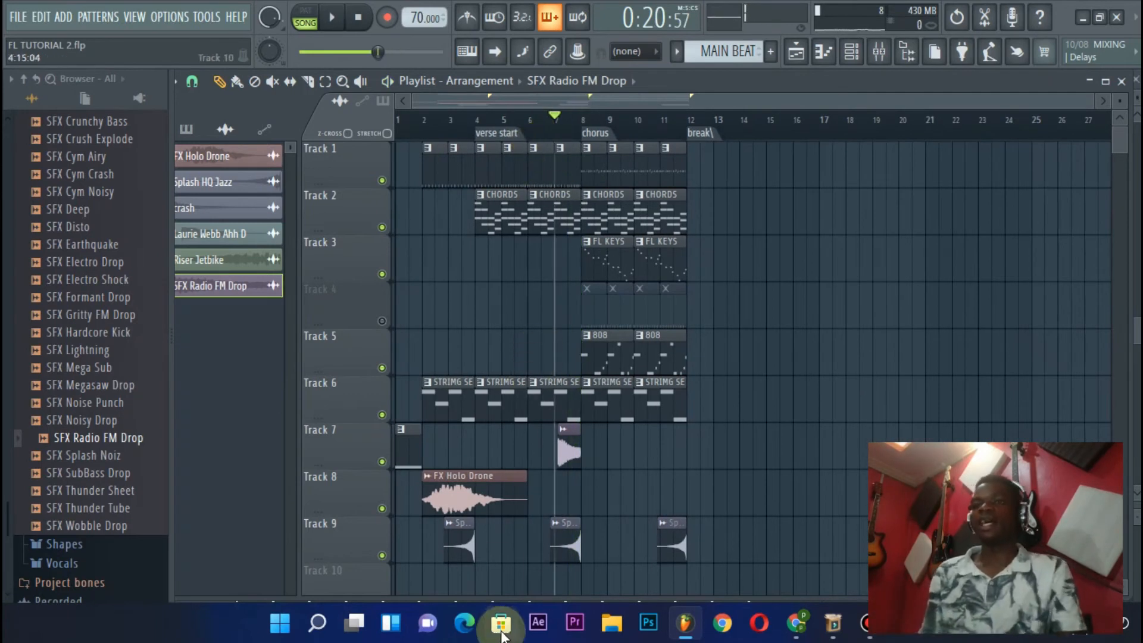
# Place a copy of the Splash HQ Jazz clip on Track 8 at bar 8 and make it unique
pyautogui.click(564, 548)
pyautogui.scroll(2, 582, 136)
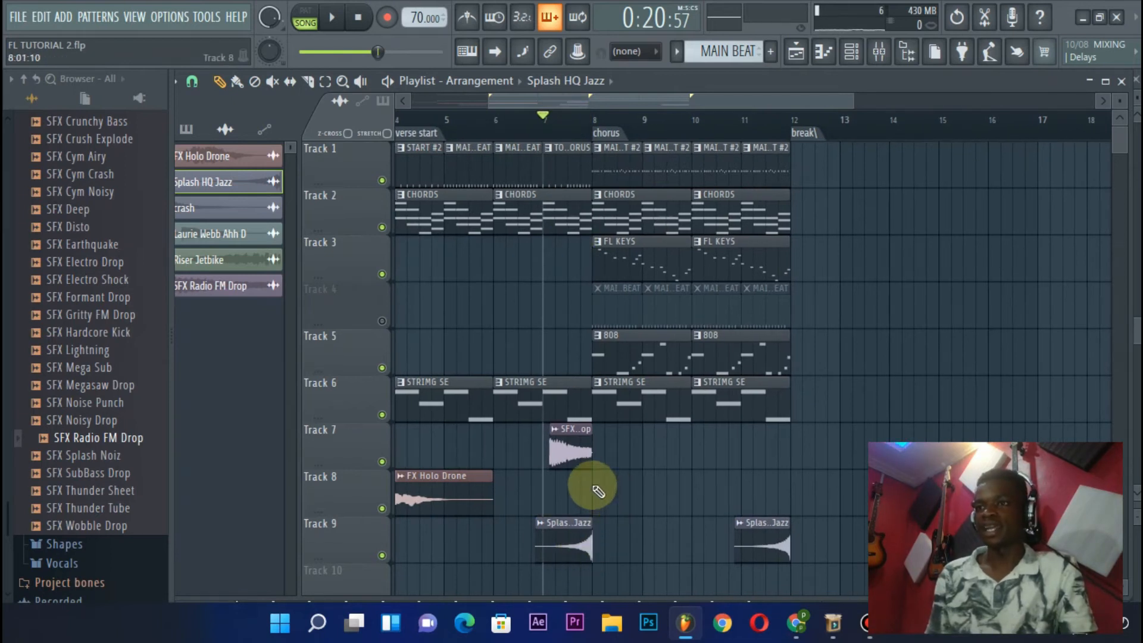
pyautogui.click(598, 476)
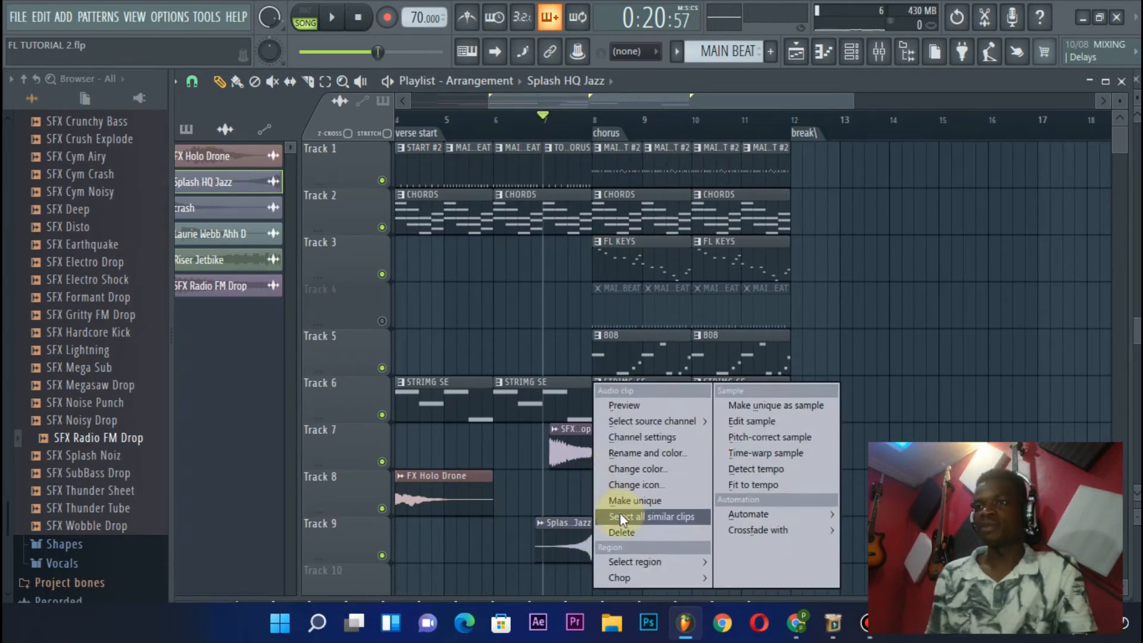
pyautogui.click(626, 503)
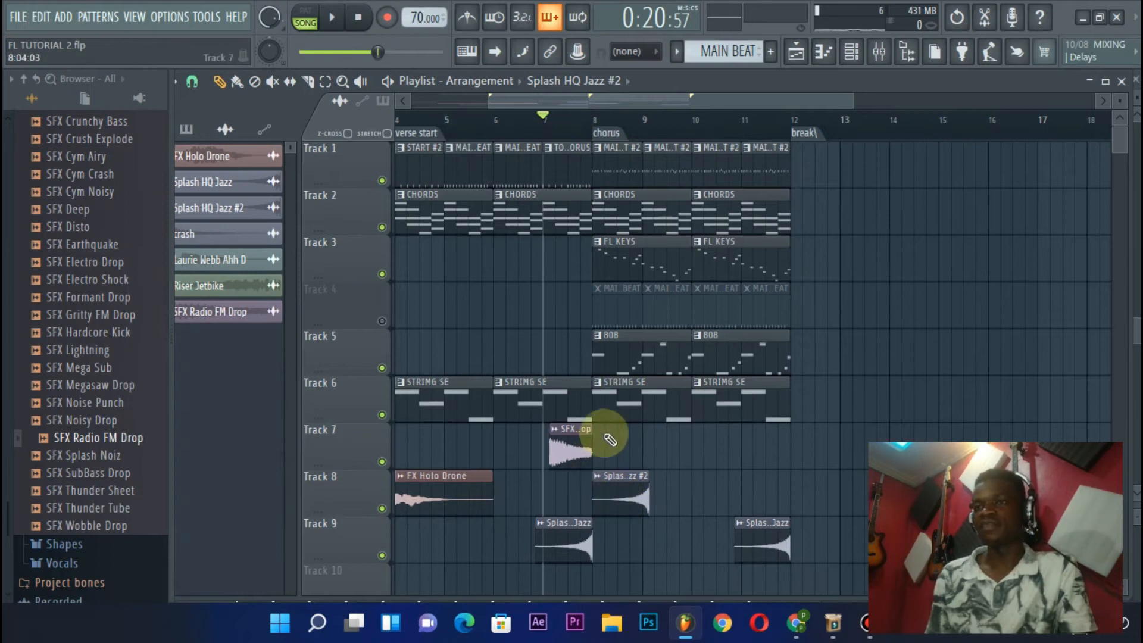
# Turn off Reverse for the Splash HQ Jazz #2 sample on Track 8 and close its settings
pyautogui.scroll(3, 604, 97)
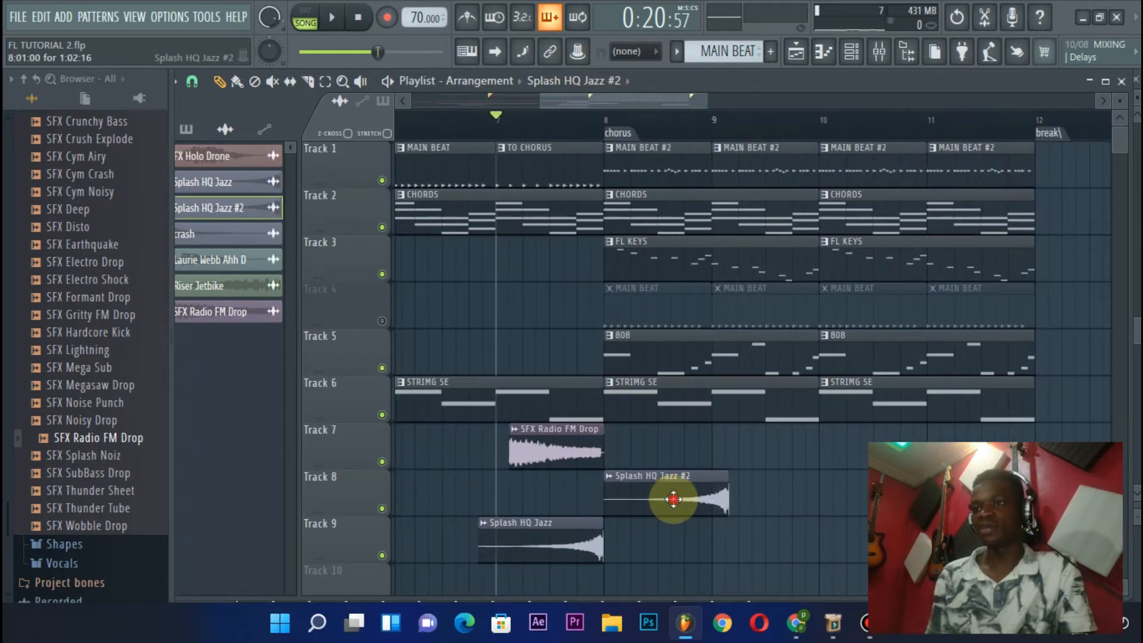
pyautogui.doubleClick(674, 499)
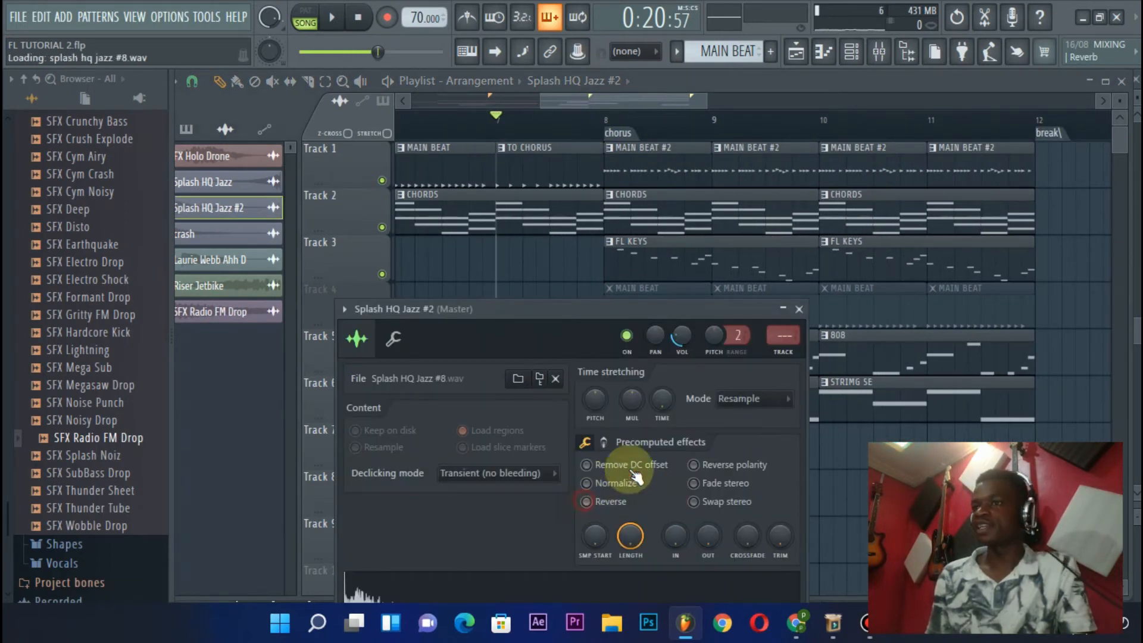
pyautogui.click(800, 309)
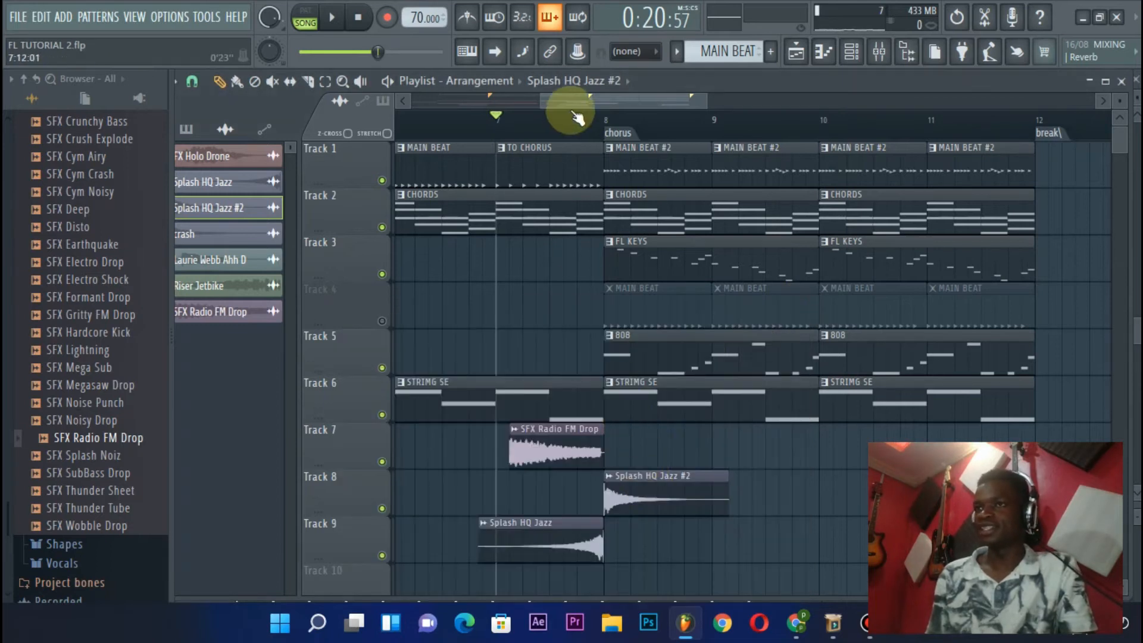
# Check the Splash HQ Jazz #2 sample settings and play from bar 7 into the chorus
pyautogui.doubleClick(622, 502)
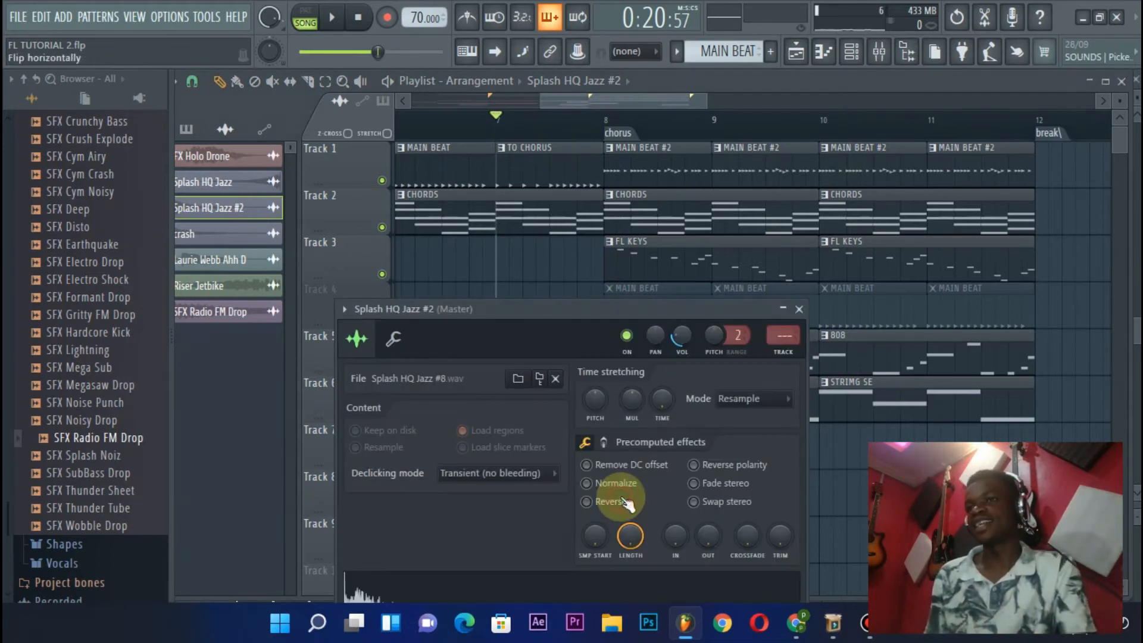
pyautogui.press('space')
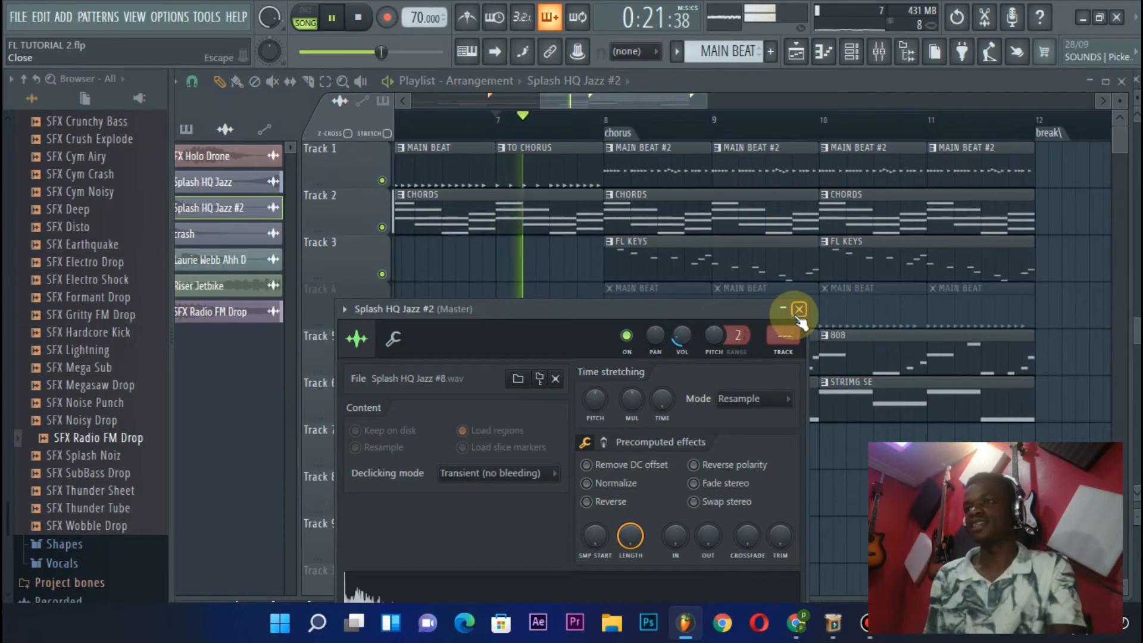
pyautogui.click(800, 309)
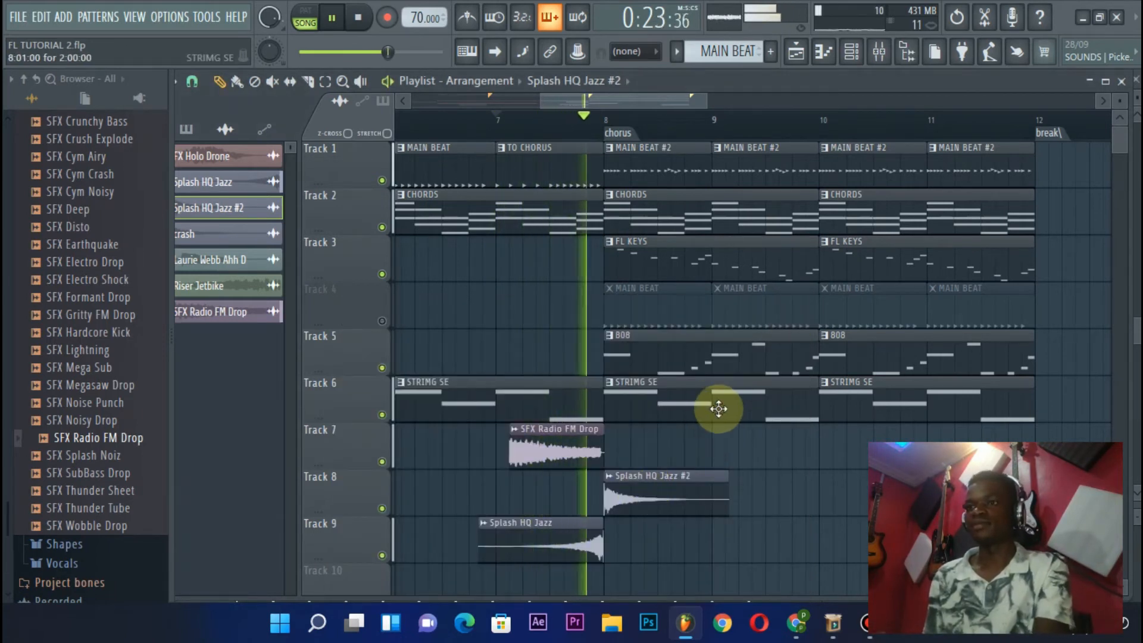
pyautogui.scroll(-5, 634, 119)
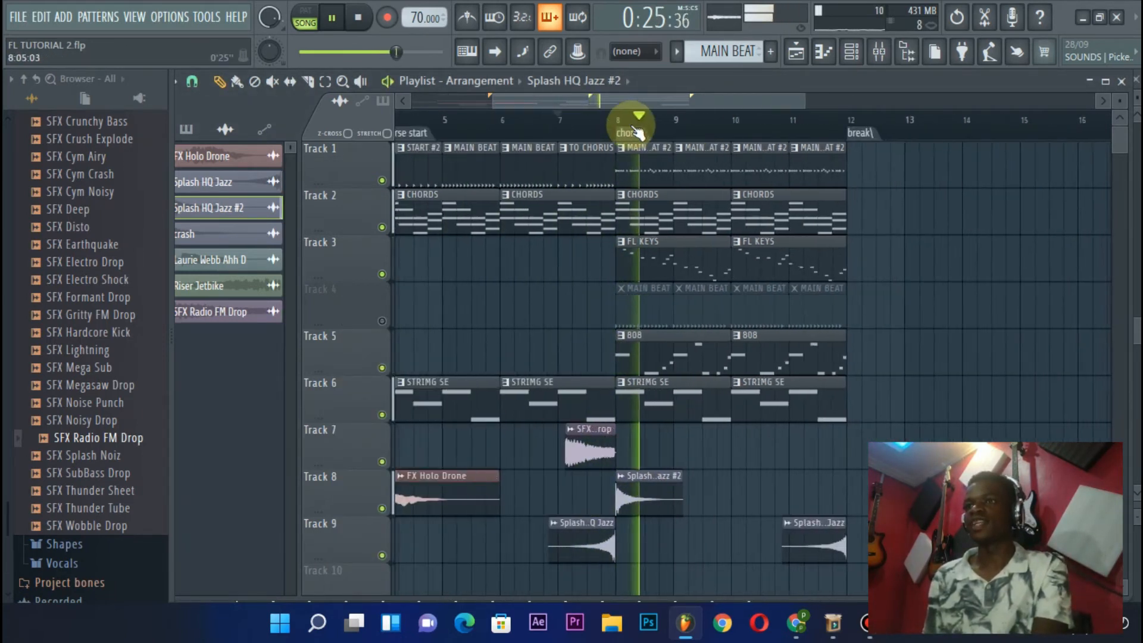
pyautogui.press('space')
# Collapse the browser's folder tree, expand the Vocals folder inside Packs, and pick the Laurie Webb Ahh D clip
pyautogui.scroll(15, 34, 416)
pyautogui.click(25, 79)
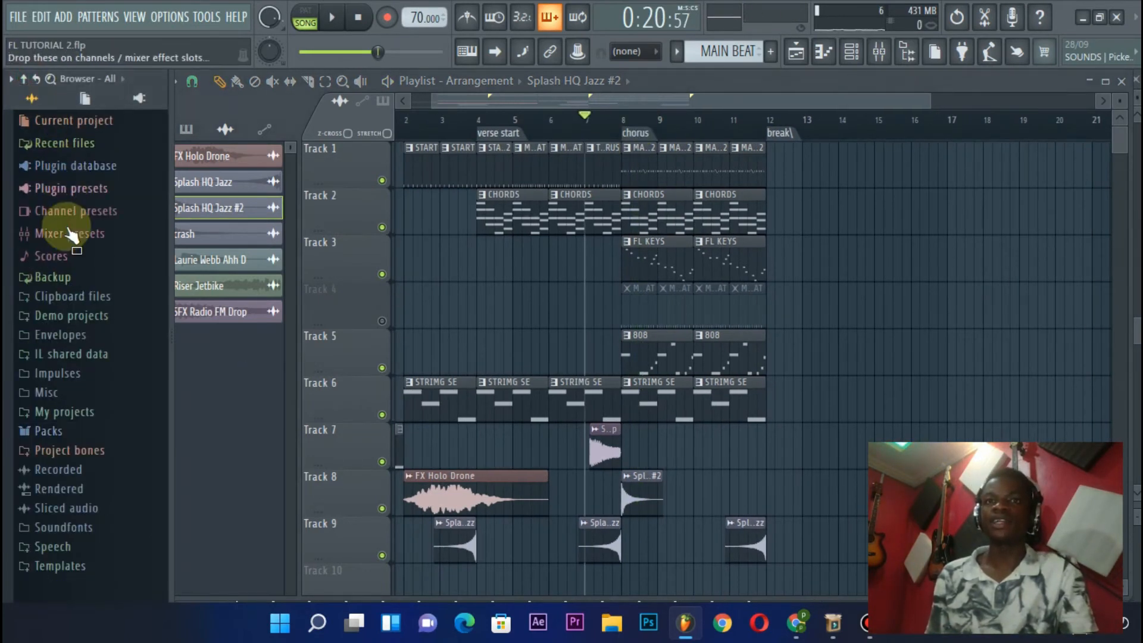
pyautogui.click(69, 436)
pyautogui.click(62, 458)
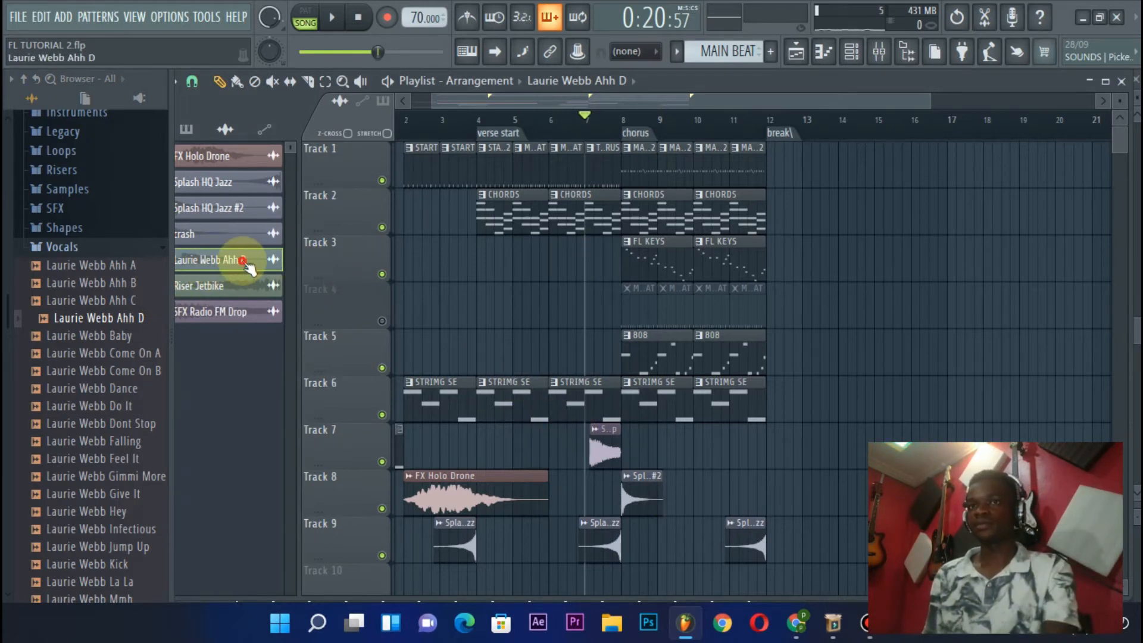
pyautogui.scroll(-3, 637, 556)
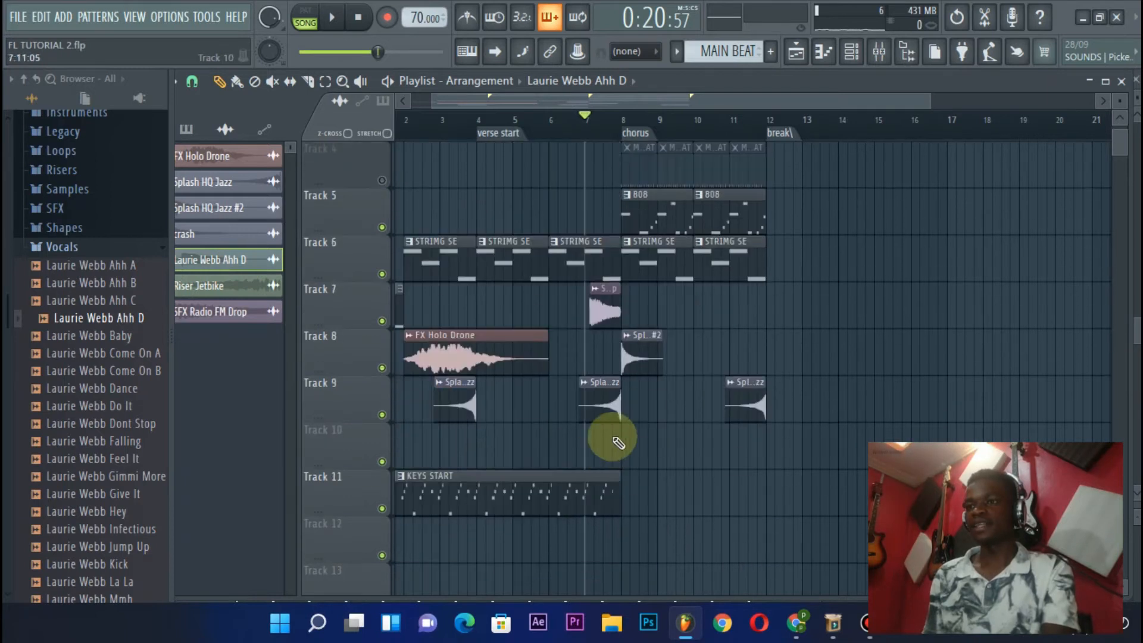
pyautogui.click(625, 443)
pyautogui.scroll(4, 630, 125)
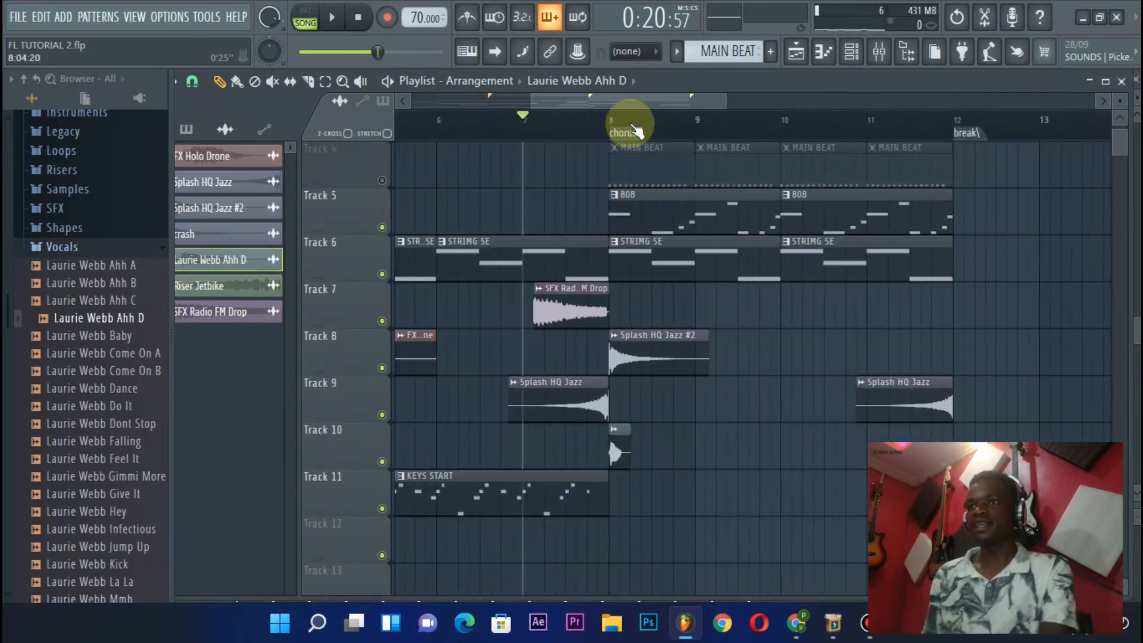
pyautogui.rightClick(616, 453)
# Move the Laurie Webb Ahh D clip on Track 10 to the last beat before bar 8 and play into the chorus
pyautogui.press('space')
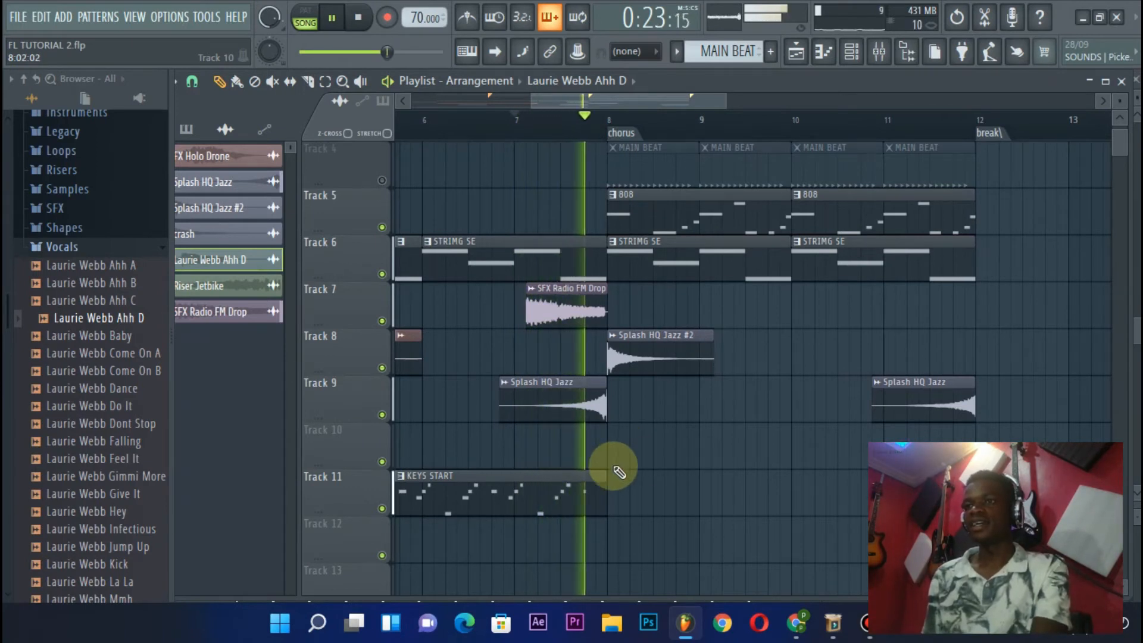
pyautogui.press('space')
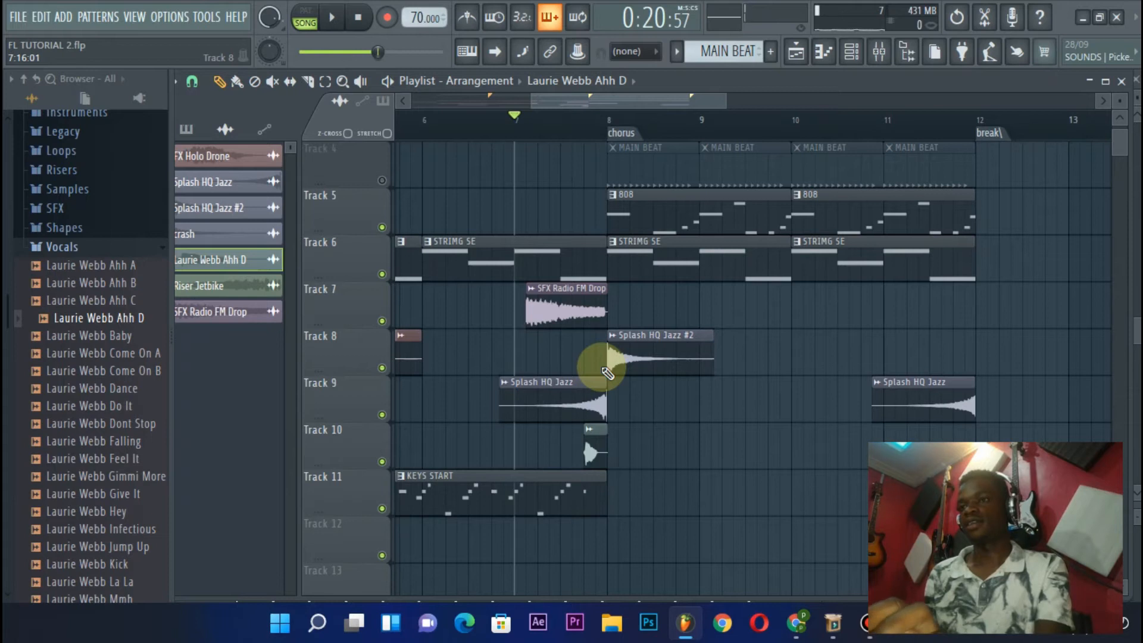
pyautogui.press('space')
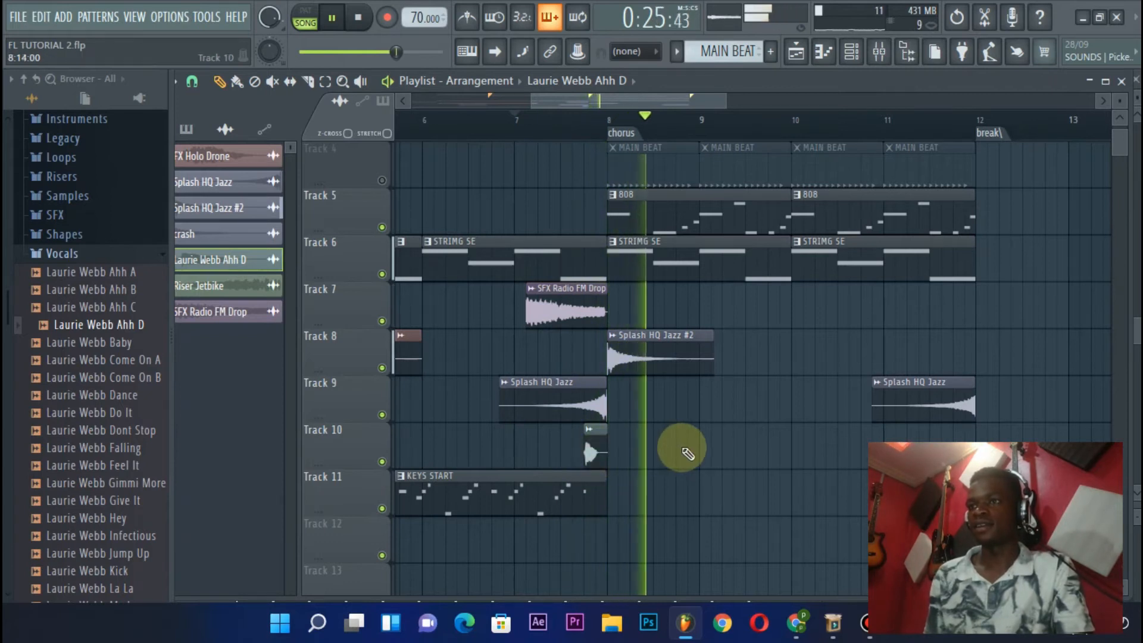
# Add Laurie Webb Ahh D chops on Track 10 on the last beat of bars 8, 9 and 10 and the last two beats of bar 11
pyautogui.click(678, 456)
pyautogui.click(771, 453)
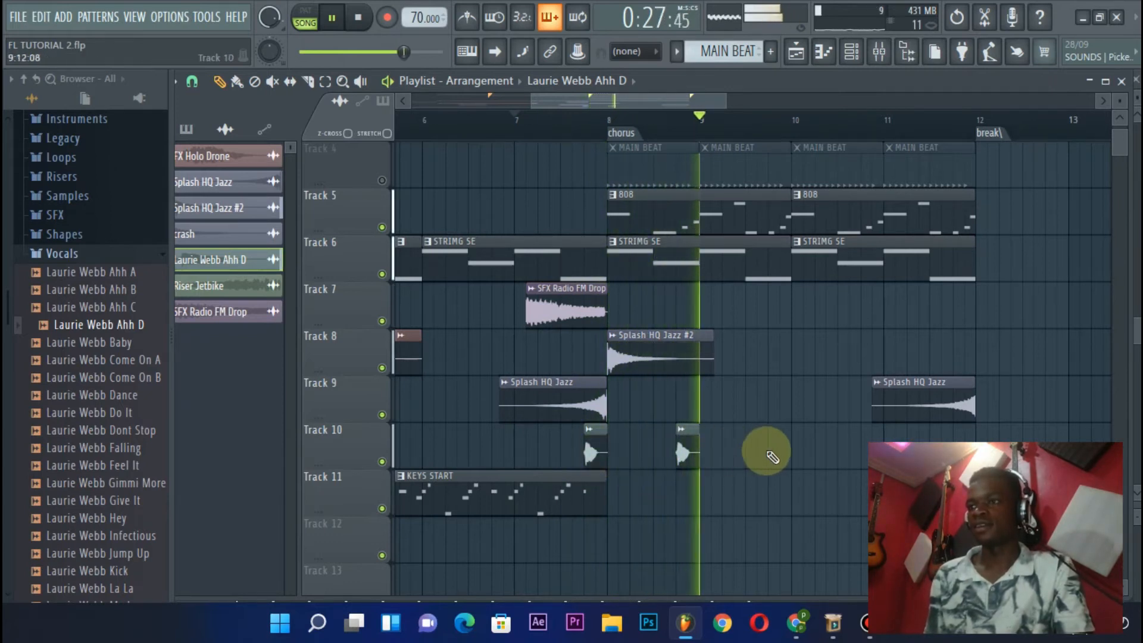
pyautogui.click(740, 97)
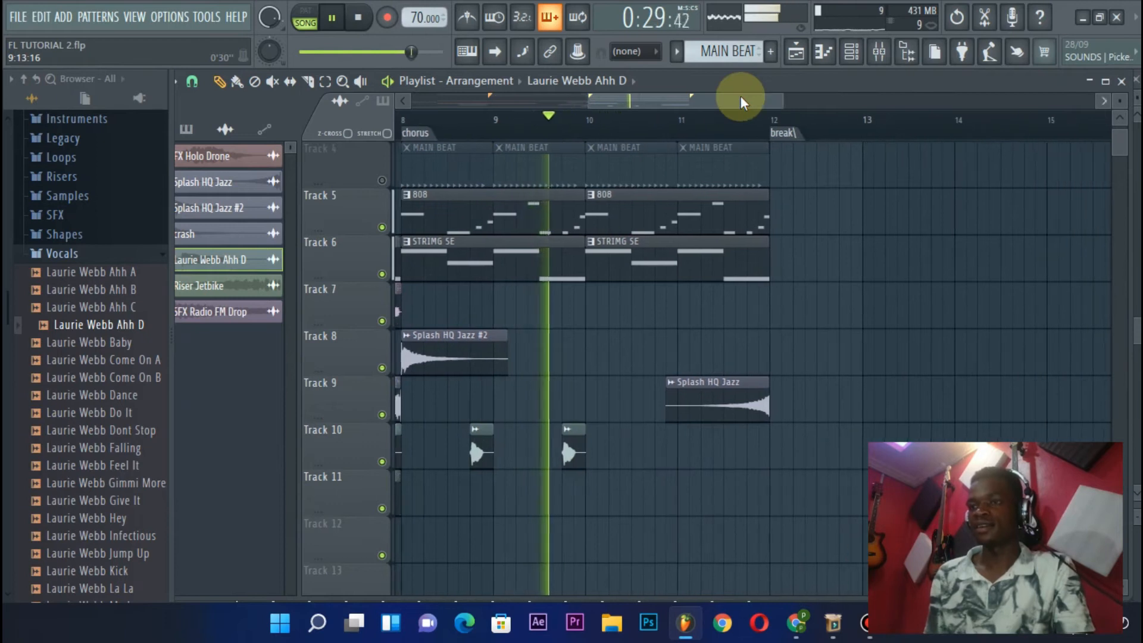
pyautogui.click(660, 451)
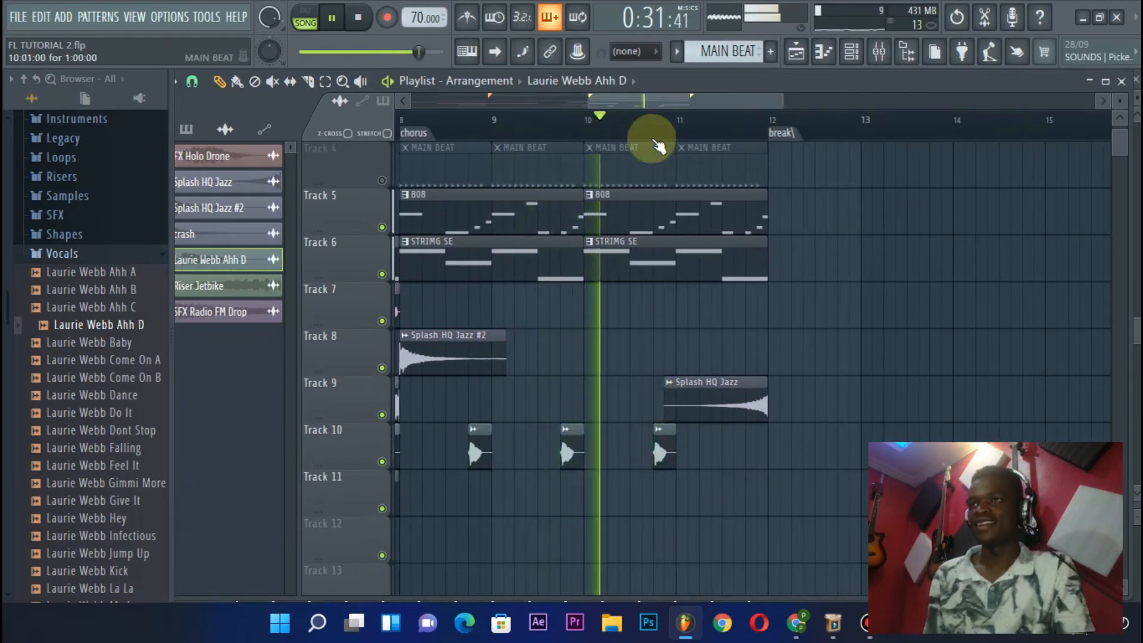
pyautogui.scroll(-1, 635, 95)
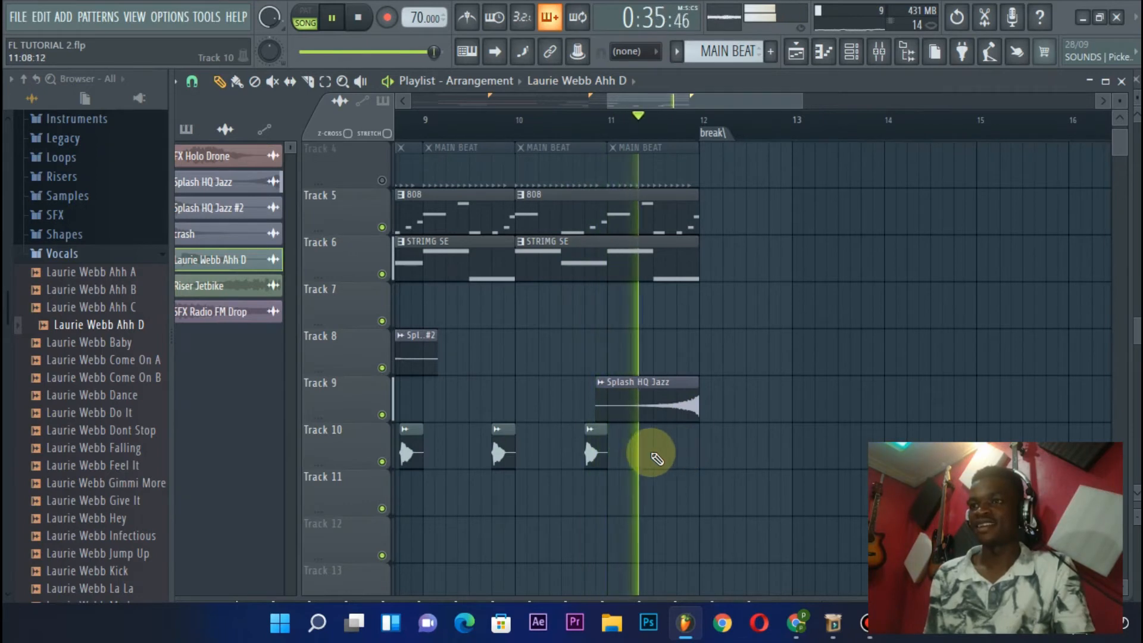
pyautogui.click(662, 454)
pyautogui.click(683, 454)
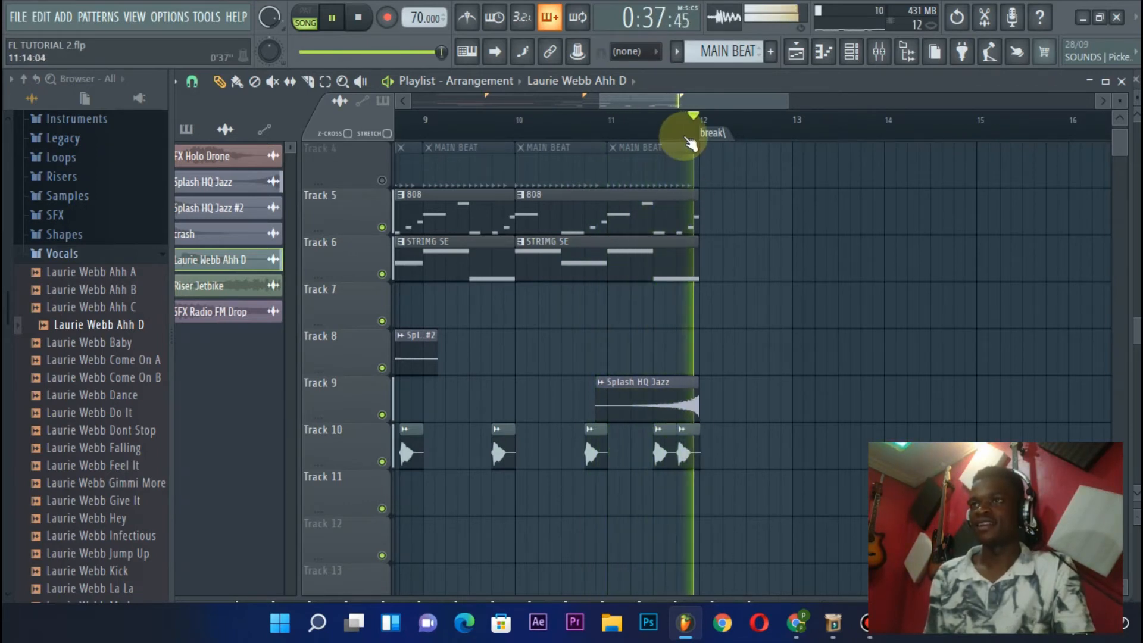
pyautogui.press('space')
# Mute the KEYS START clip on Track 11
pyautogui.scroll(-3, 683, 129)
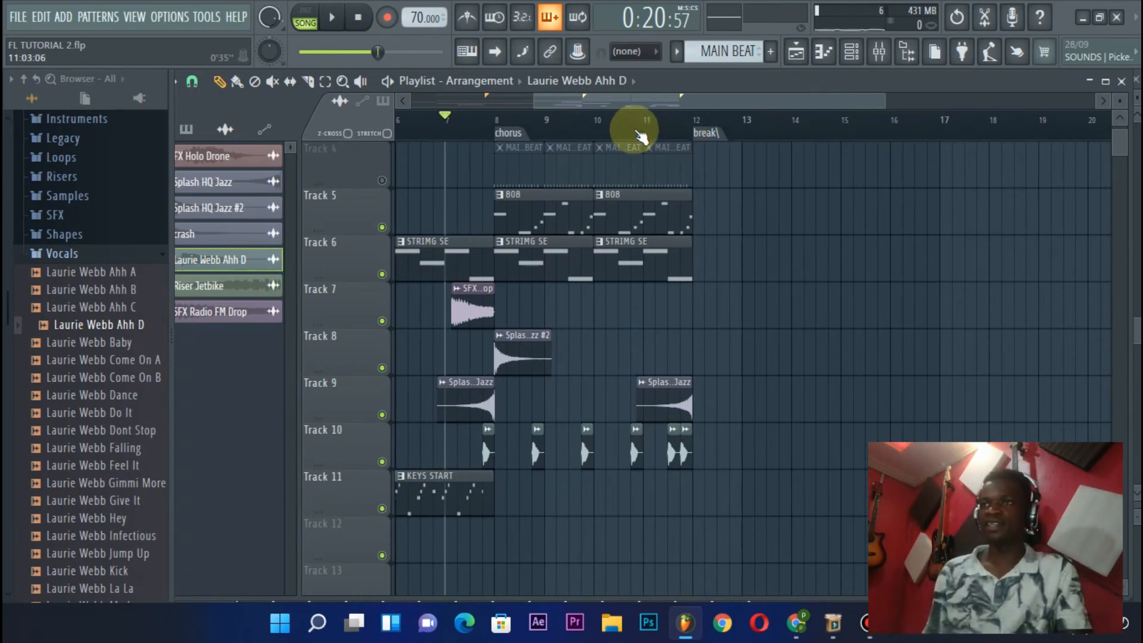
pyautogui.scroll(-1, 669, 138)
pyautogui.scroll(-1, 669, 139)
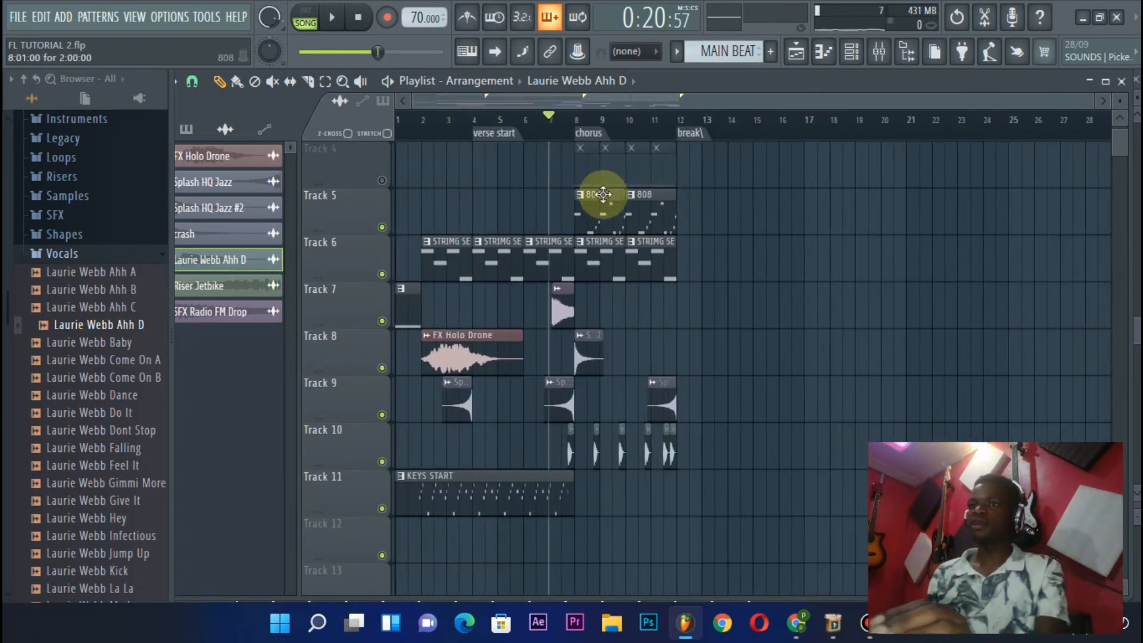
pyautogui.scroll(3, 602, 194)
pyautogui.scroll(-4, 603, 194)
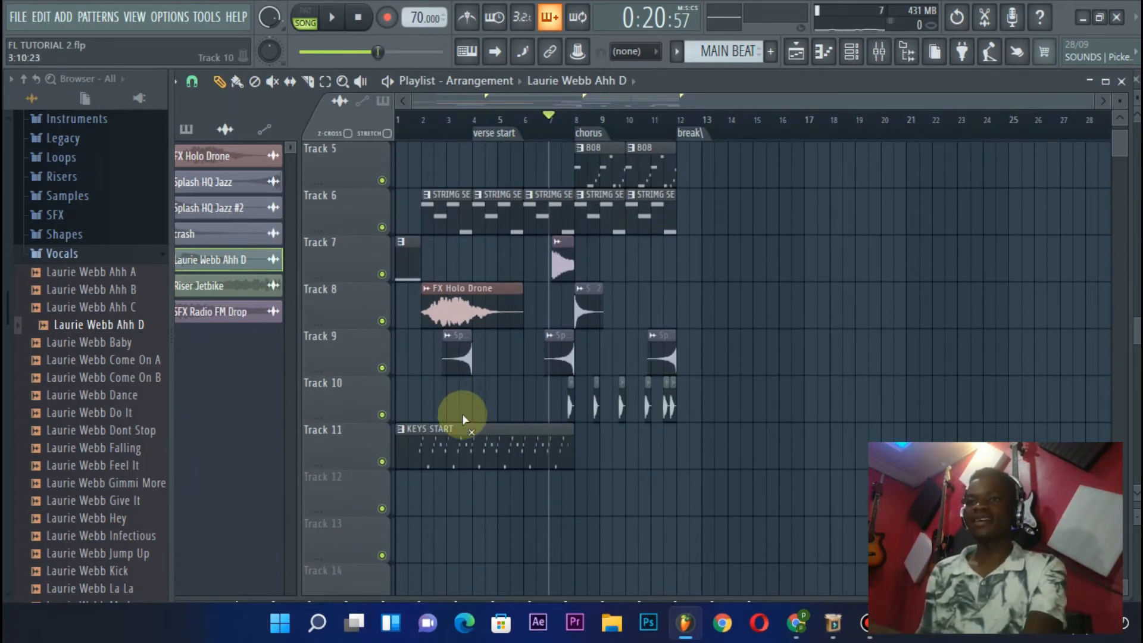
pyautogui.click(485, 458)
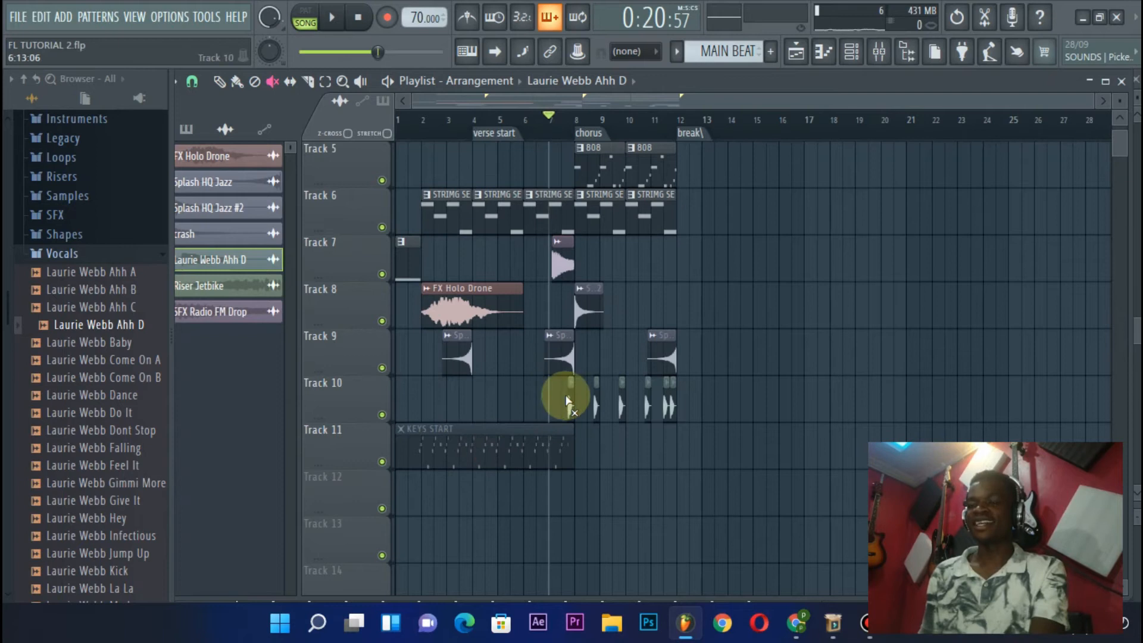
# Play the arrangement from the chorus marker at bar 8 and check the tracks that sound in it
pyautogui.scroll(4, 657, 291)
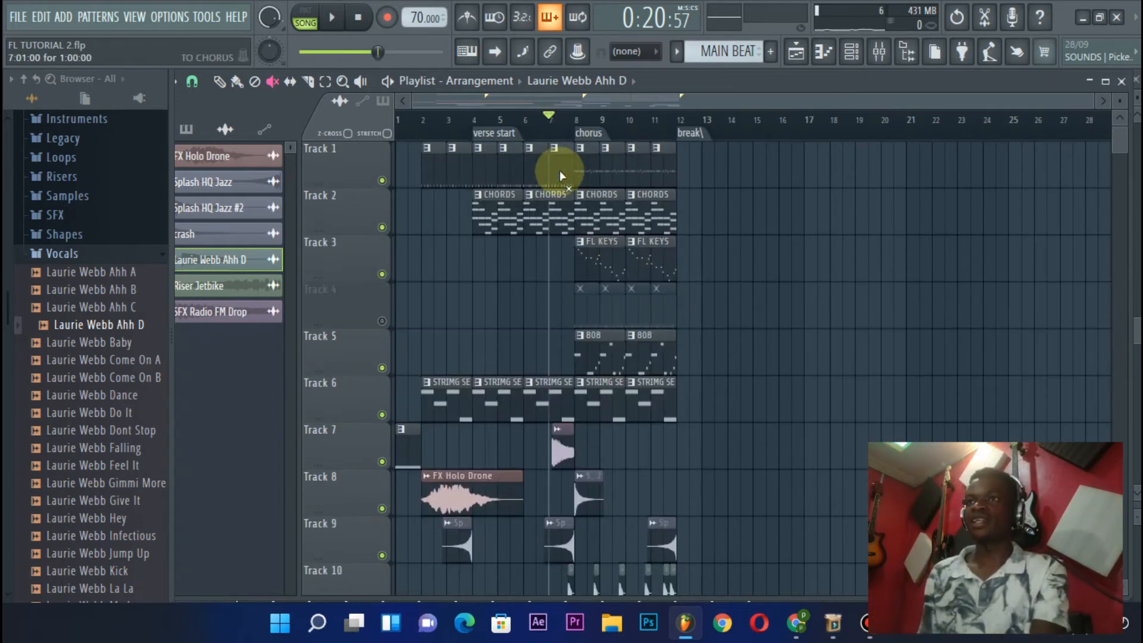
pyautogui.scroll(3, 574, 128)
pyautogui.click(575, 132)
pyautogui.press('space')
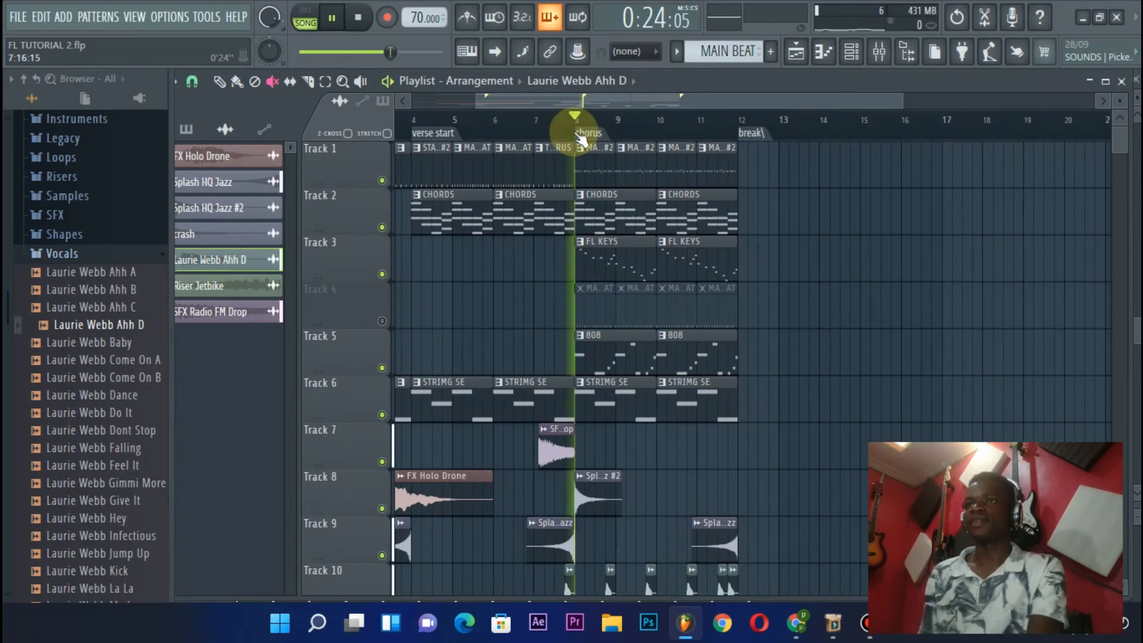
pyautogui.scroll(-3, 627, 138)
pyautogui.scroll(-5, 637, 208)
pyautogui.scroll(5, 627, 152)
pyautogui.scroll(-3, 654, 158)
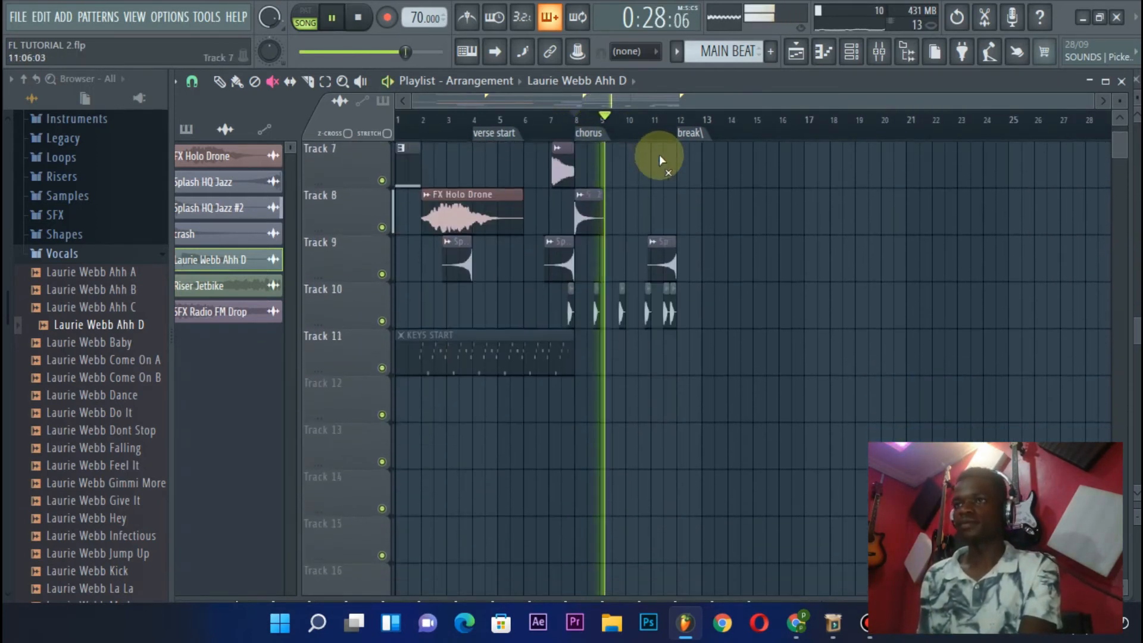
pyautogui.scroll(4, 659, 154)
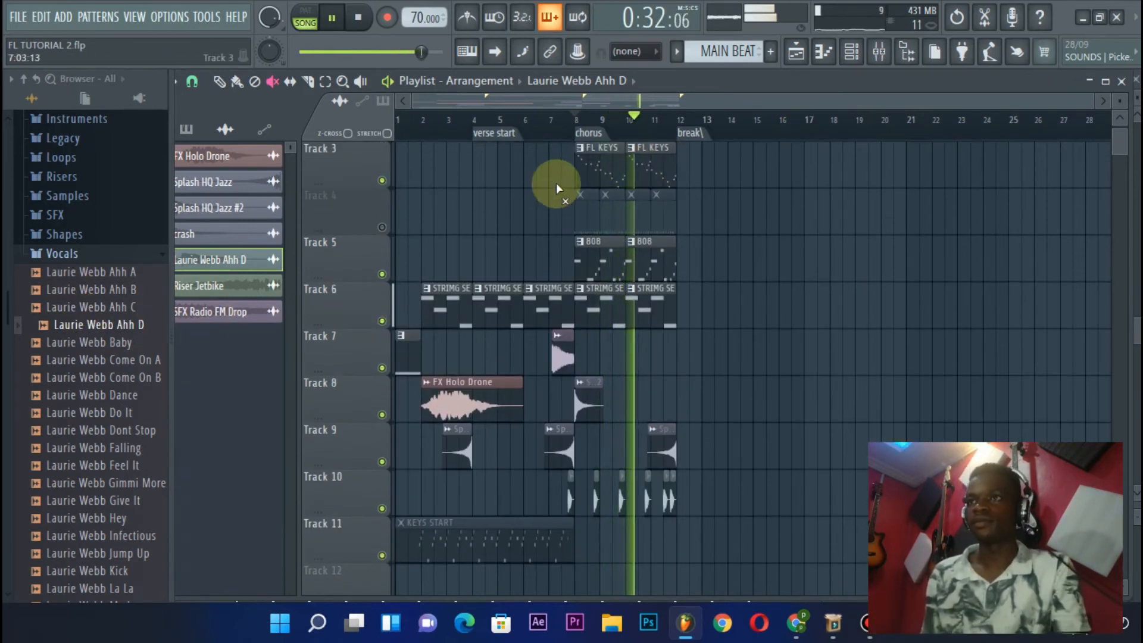
pyautogui.press('space')
# Play from the vocal chop just before bar 8 to check the chop placement in the chorus
pyautogui.scroll(3, 583, 133)
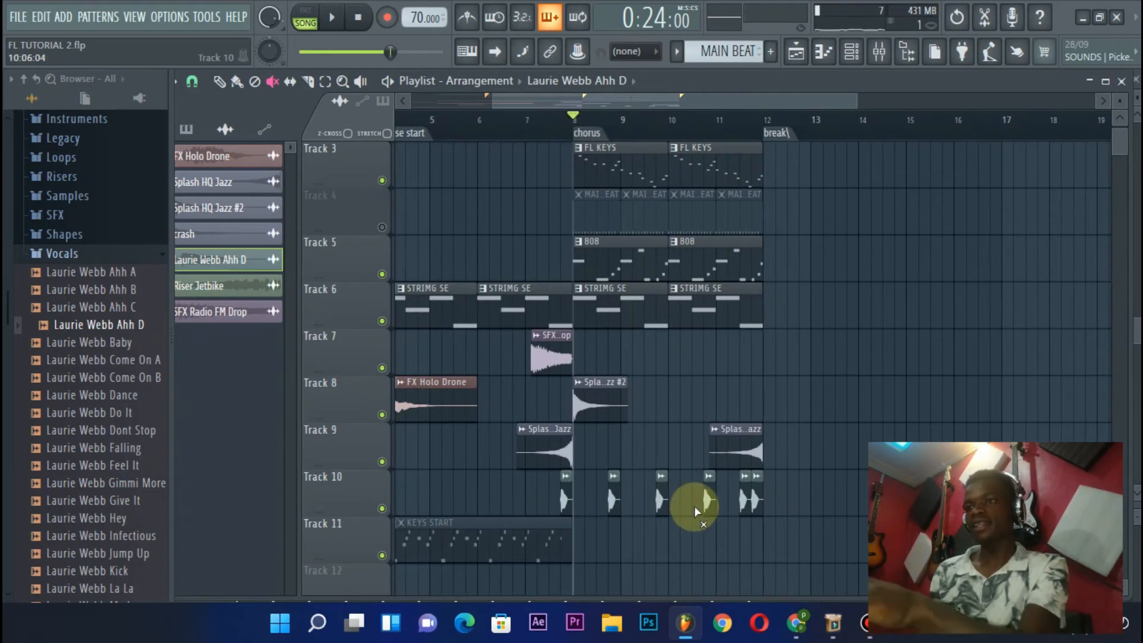
pyautogui.click(562, 115)
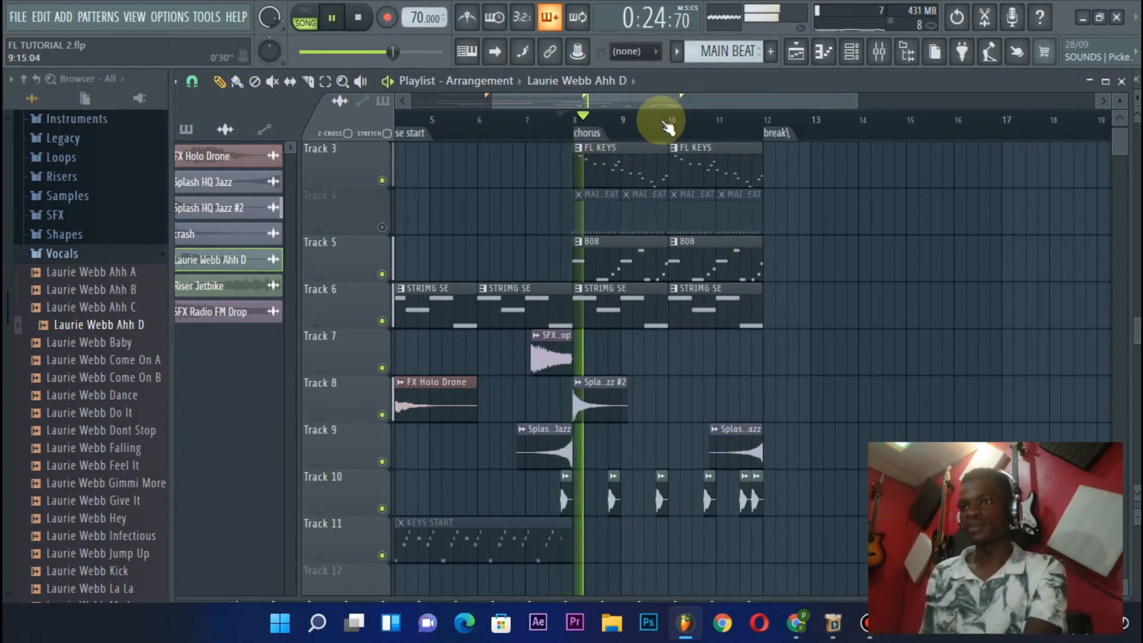
pyautogui.scroll(2, 664, 122)
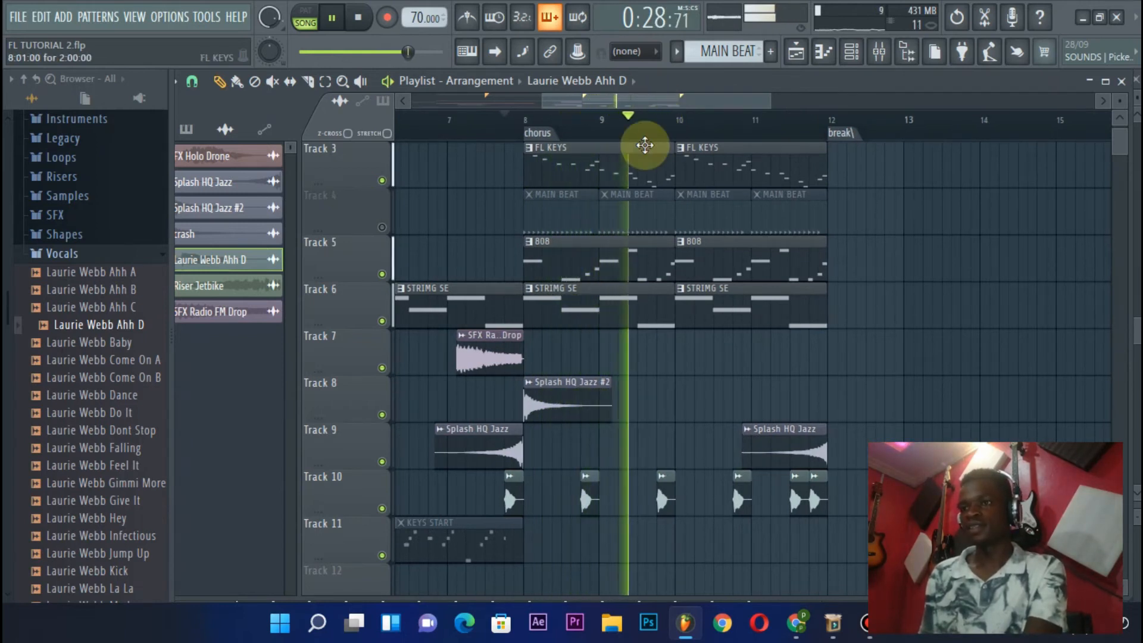
pyautogui.press('space')
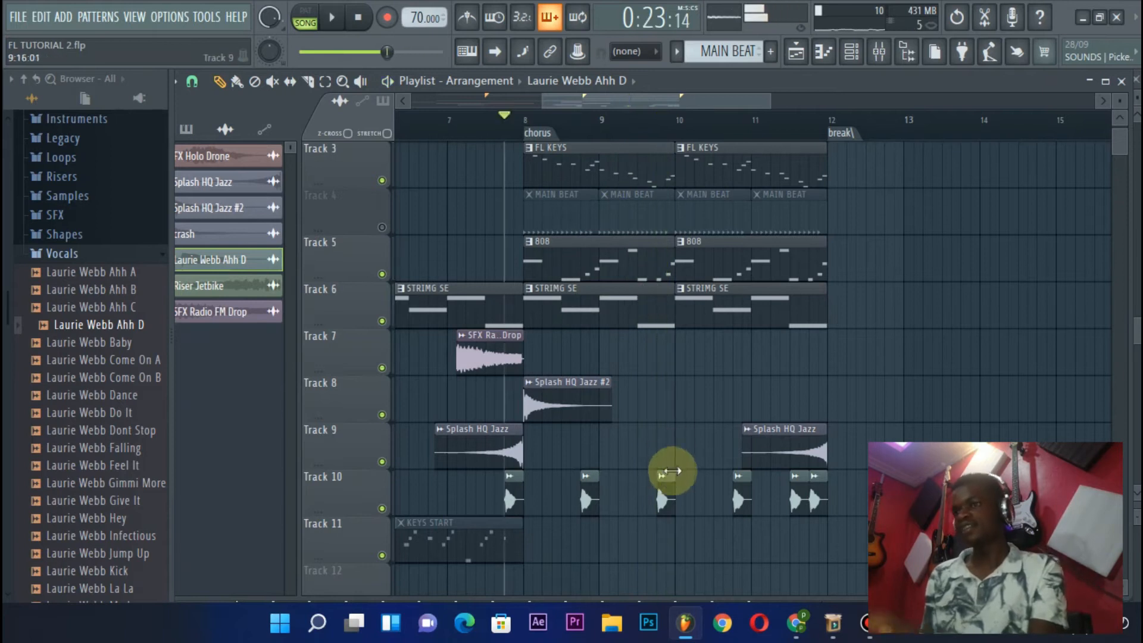
# Add another Laurie Webb Ahh D chop on the third beat of bar 9 on Track 10 and save the project
pyautogui.click(632, 514)
pyautogui.moveTo(634, 506); pyautogui.dragTo(641, 493)
pyautogui.press('space')
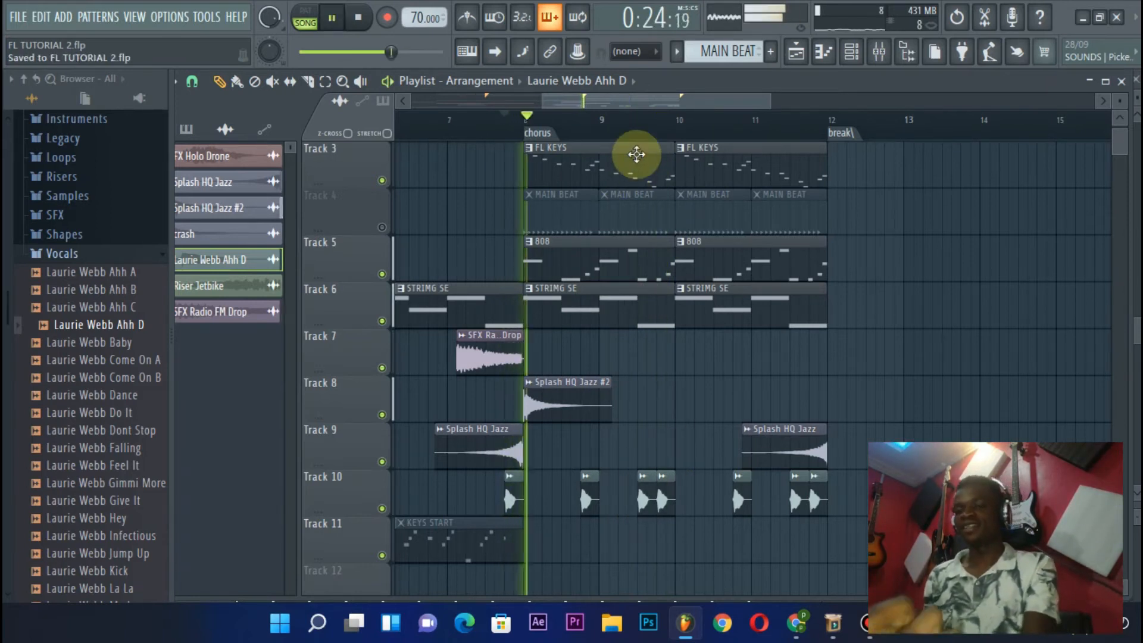
pyautogui.click(21, 18)
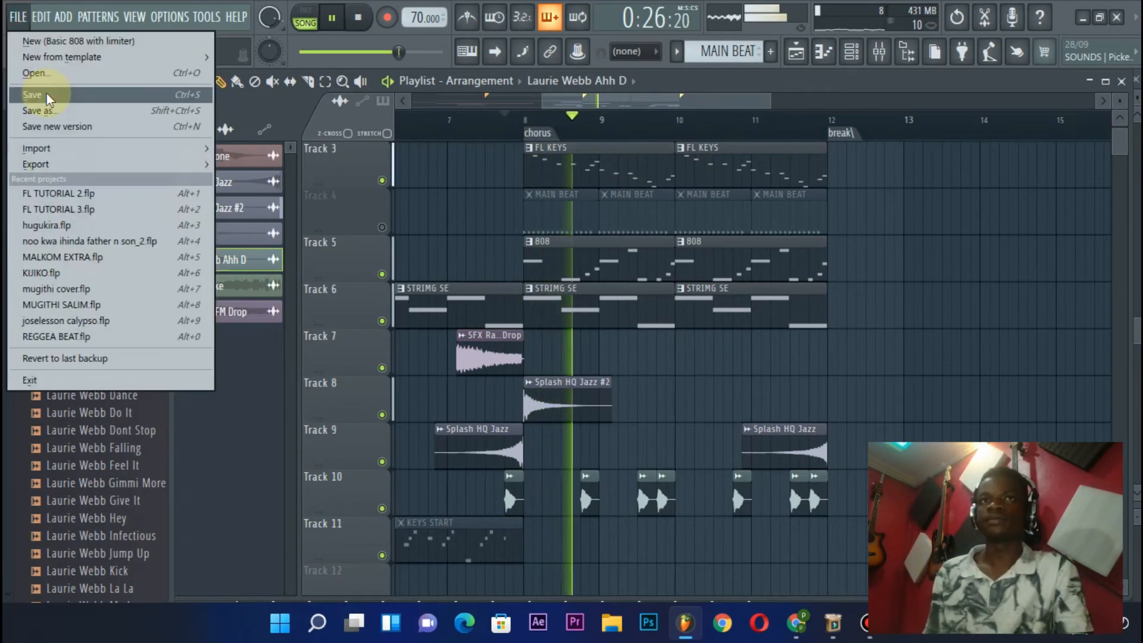
# Listen to the rest of the chorus up to the break marker at bar 12 and stop playback
pyautogui.scroll(-1, 661, 131)
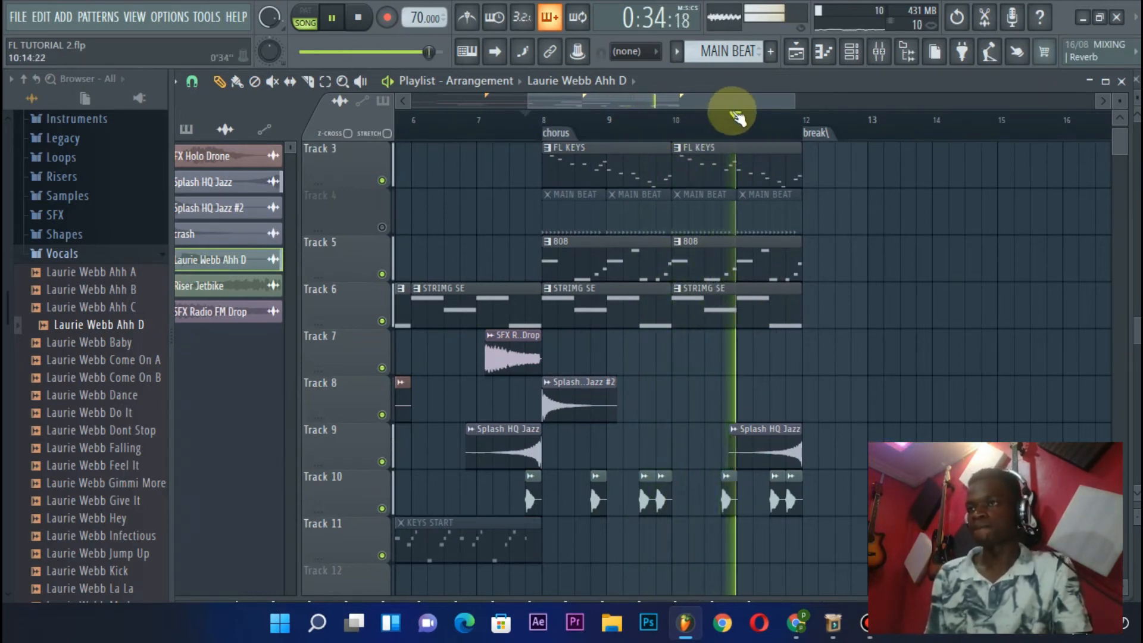
pyautogui.scroll(-2, 734, 103)
pyautogui.scroll(1, 665, 120)
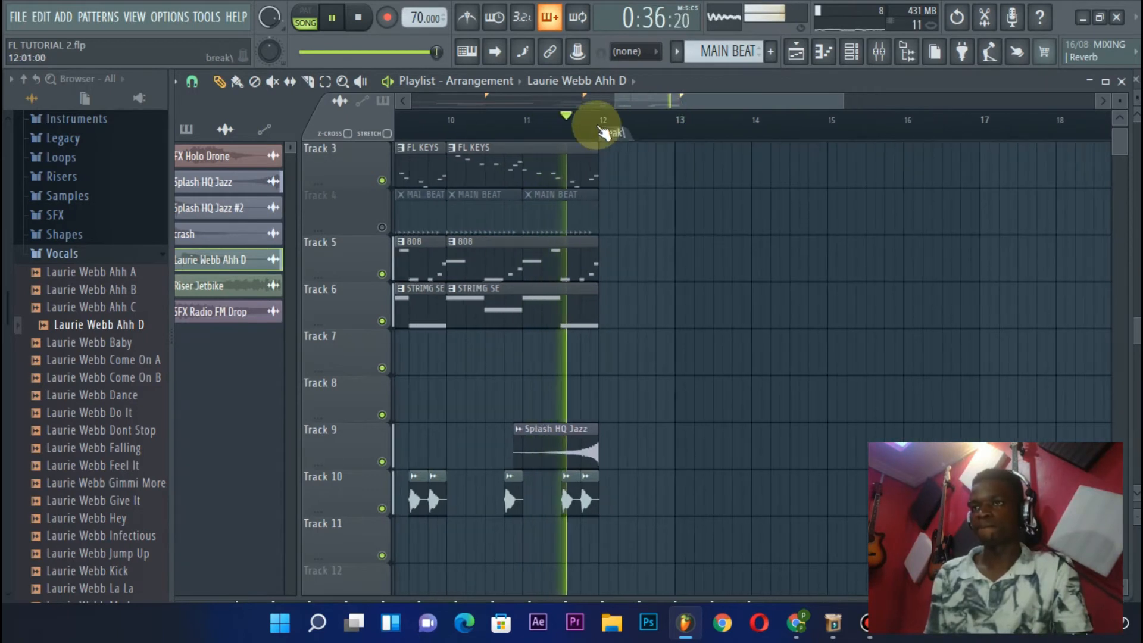
pyautogui.scroll(-2, 599, 120)
pyautogui.press('space')
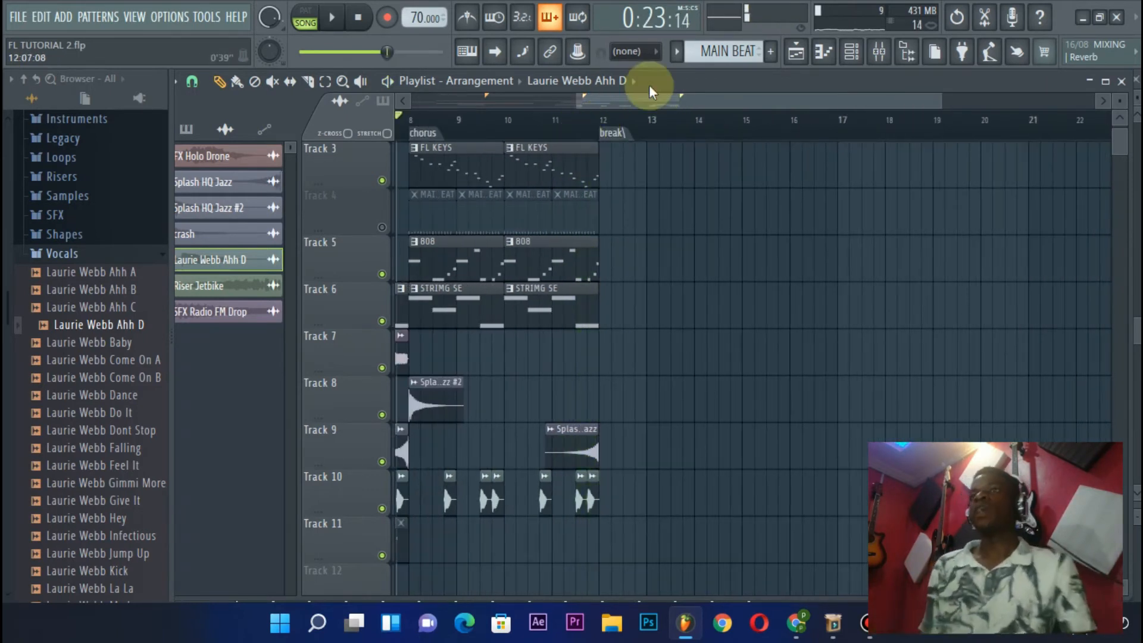
# Duplicate the last CHORDS clip on Track 2 three times so the chords continue from bar 12 to bar 18
pyautogui.moveTo(638, 106); pyautogui.dragTo(608, 111)
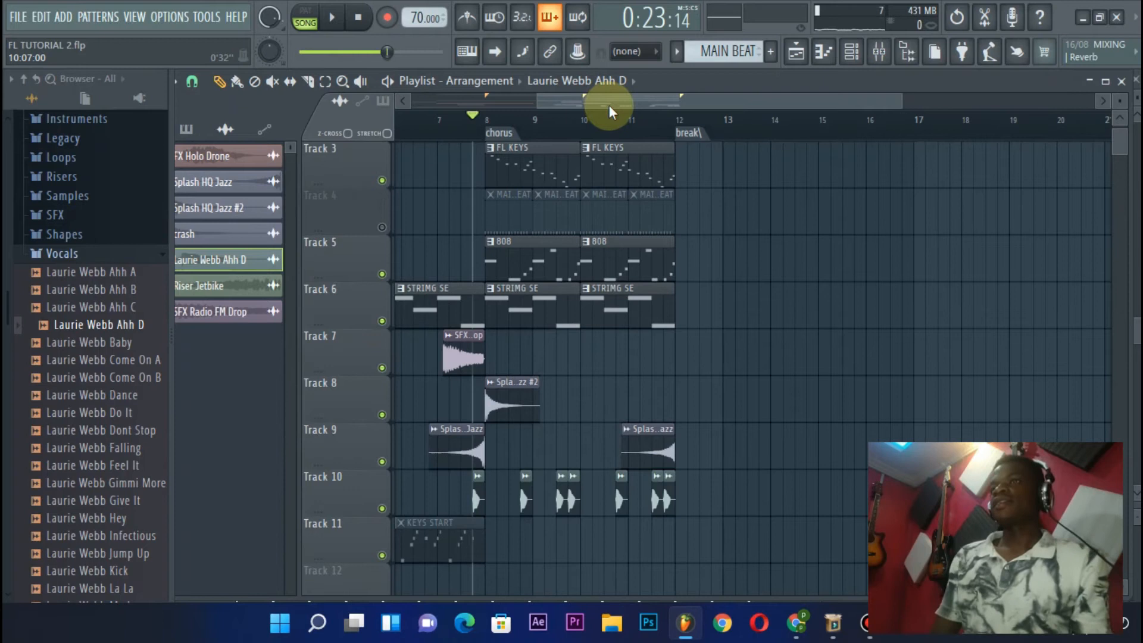
pyautogui.scroll(2, 556, 191)
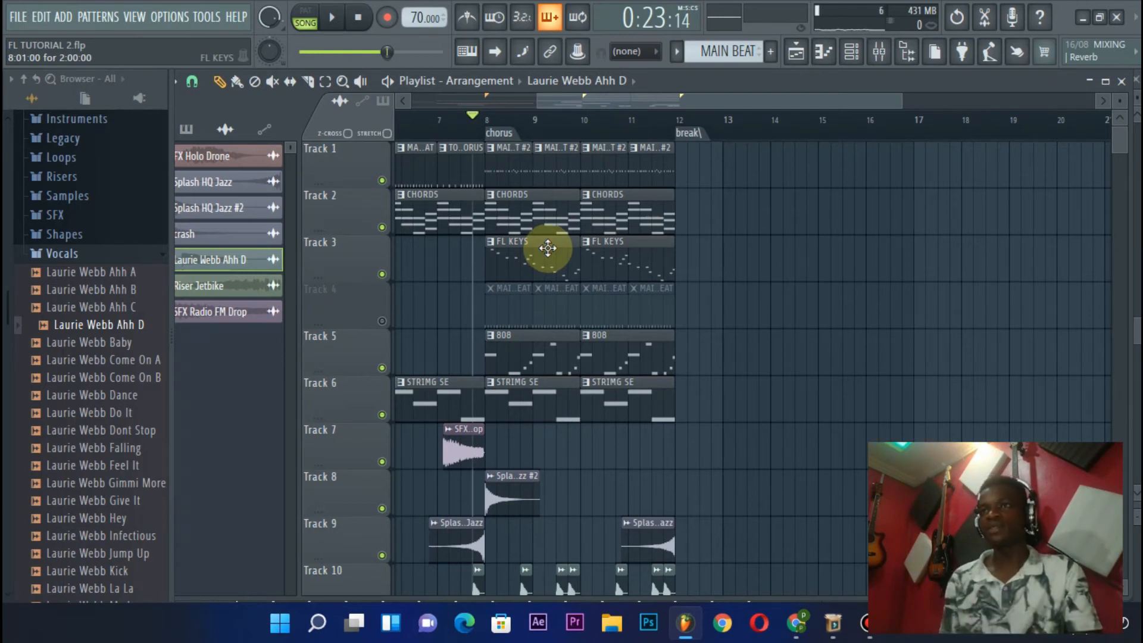
pyautogui.click(622, 228)
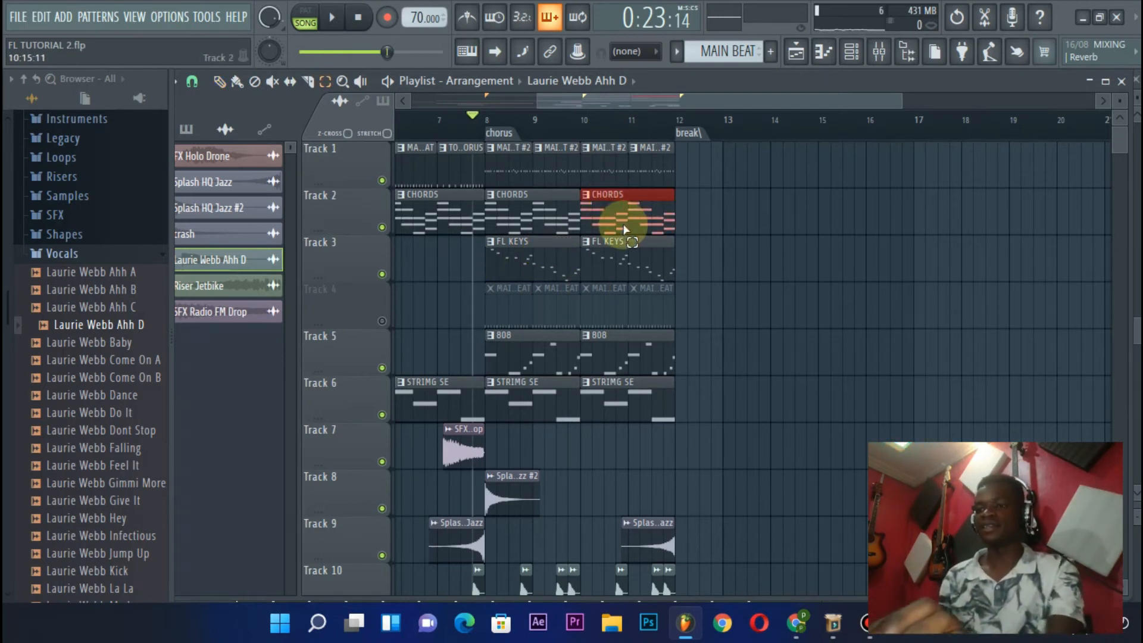
pyautogui.hotkey('ctrl', 'b')
pyautogui.hotkey('ctrl', 'b')
pyautogui.hotkey('ctrl', 'b')
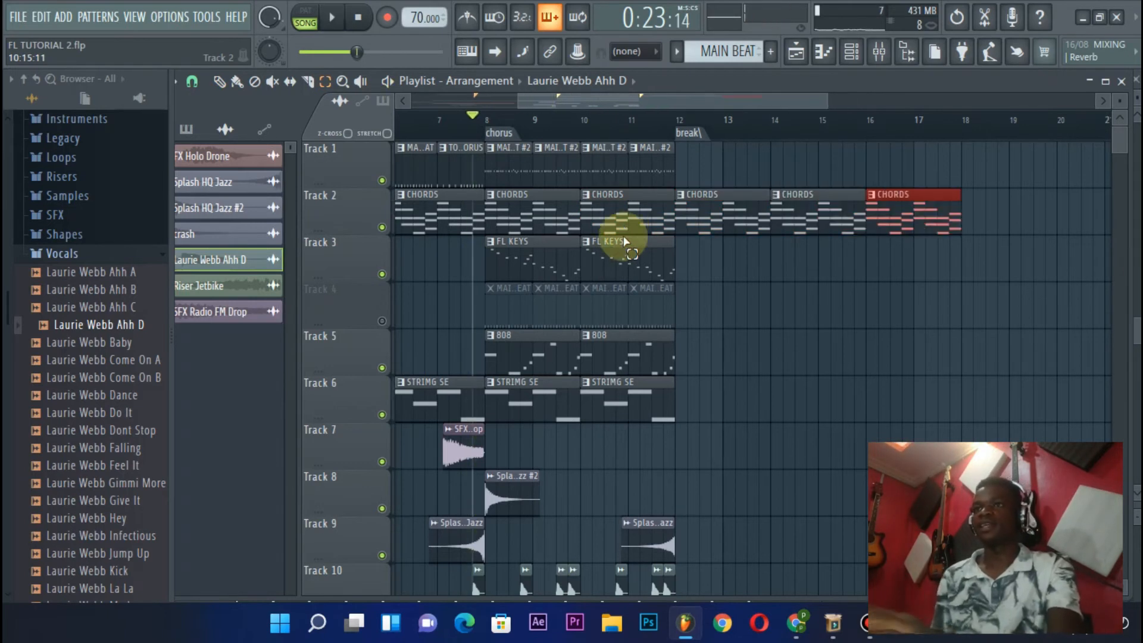
# Look over the arrangement from the intro through the verse and chorus to the section following the break marker
pyautogui.scroll(1, 669, 134)
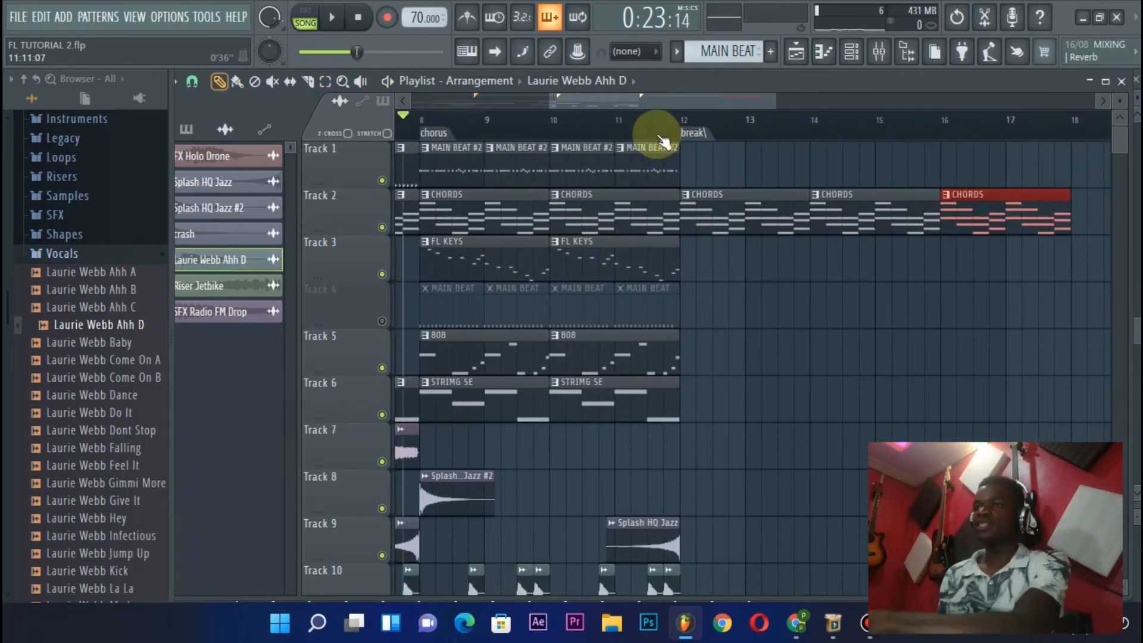
pyautogui.scroll(1, 439, 123)
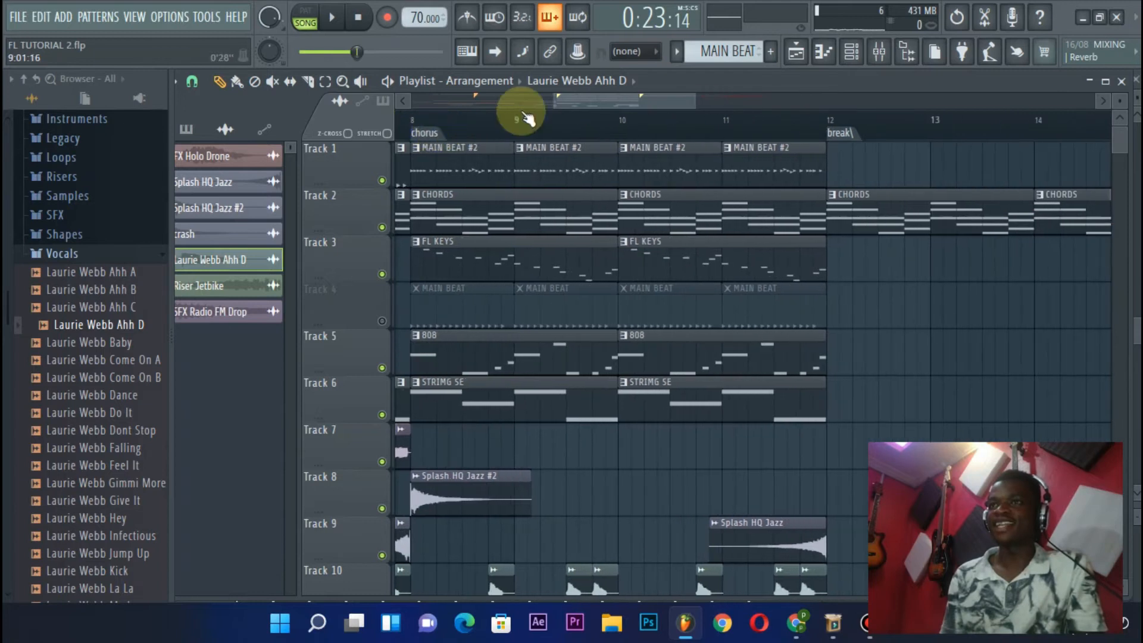
pyautogui.moveTo(601, 100); pyautogui.dragTo(586, 100)
pyautogui.scroll(-2, 518, 142)
pyautogui.scroll(2, 521, 143)
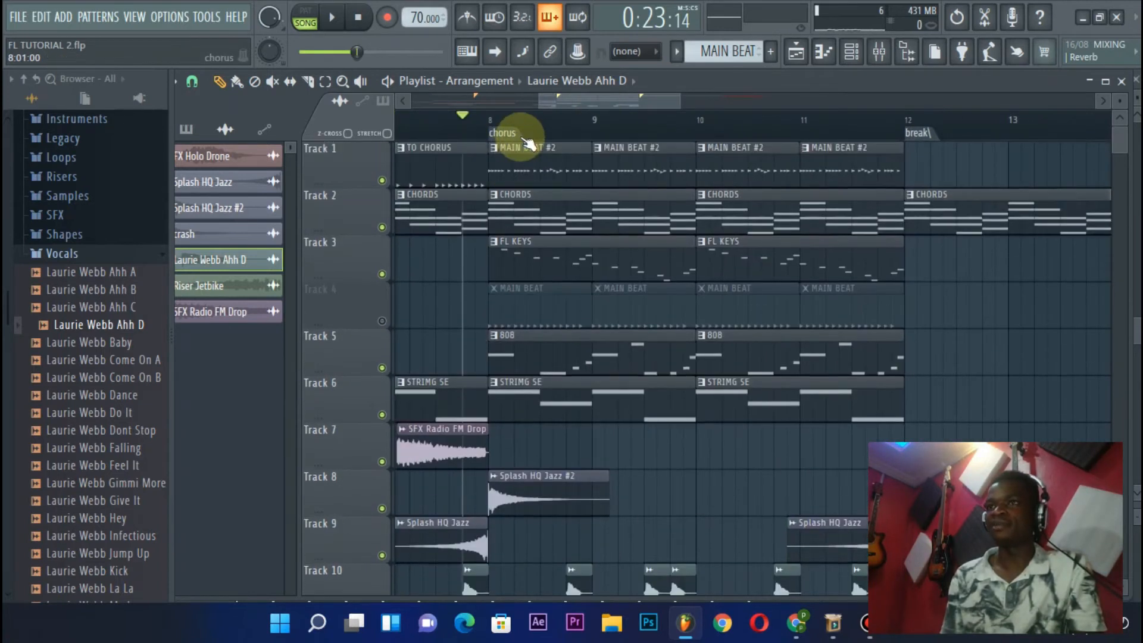
pyautogui.scroll(-3, 786, 131)
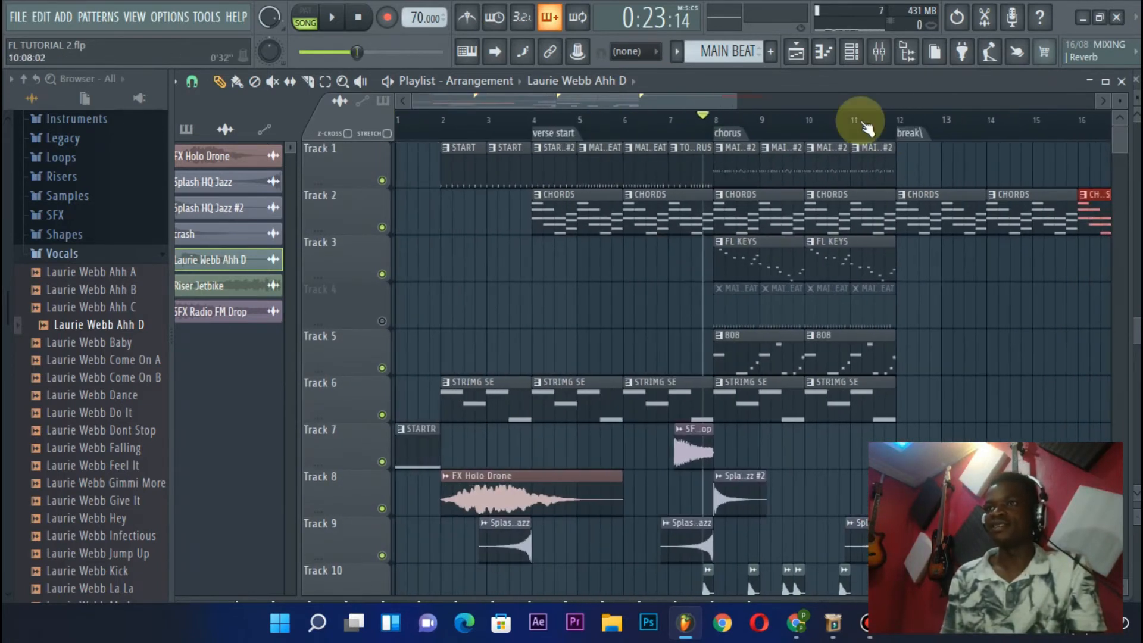
pyautogui.scroll(3, 727, 105)
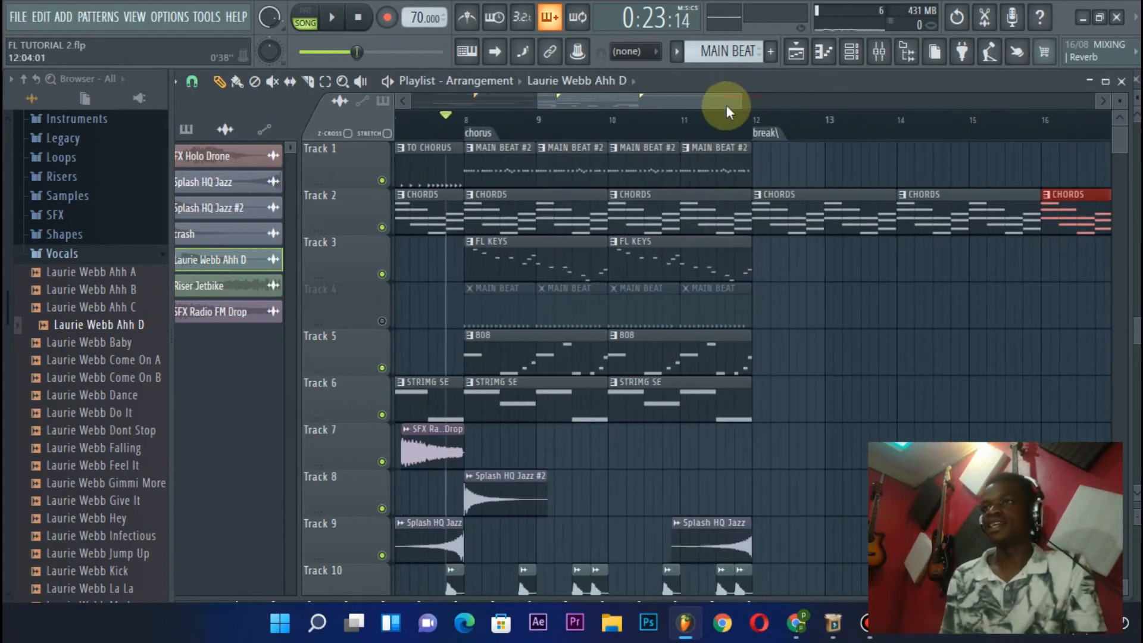
pyautogui.hscroll(-1, 719, 104)
pyautogui.hscroll(2, 719, 104)
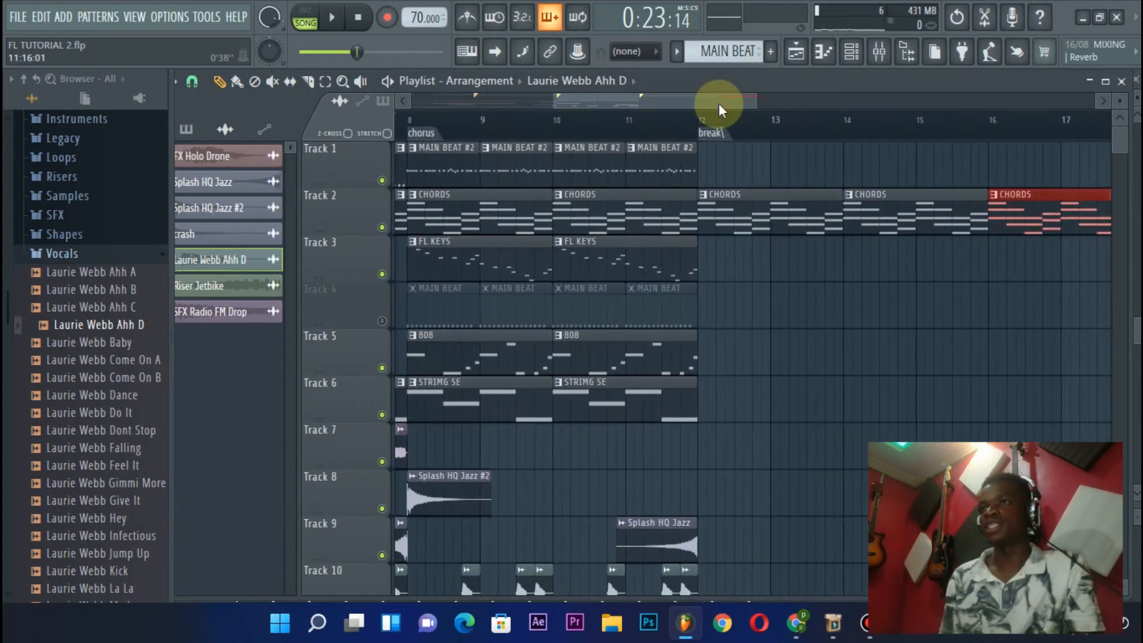
pyautogui.scroll(-1, 708, 122)
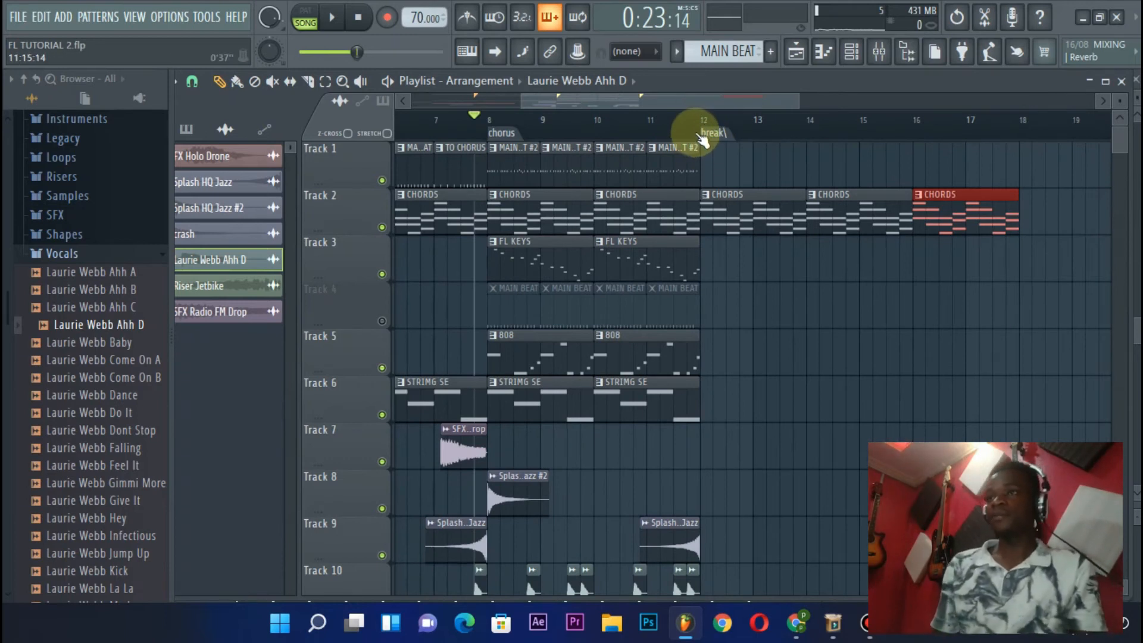
pyautogui.click(709, 132)
pyautogui.scroll(1, 708, 132)
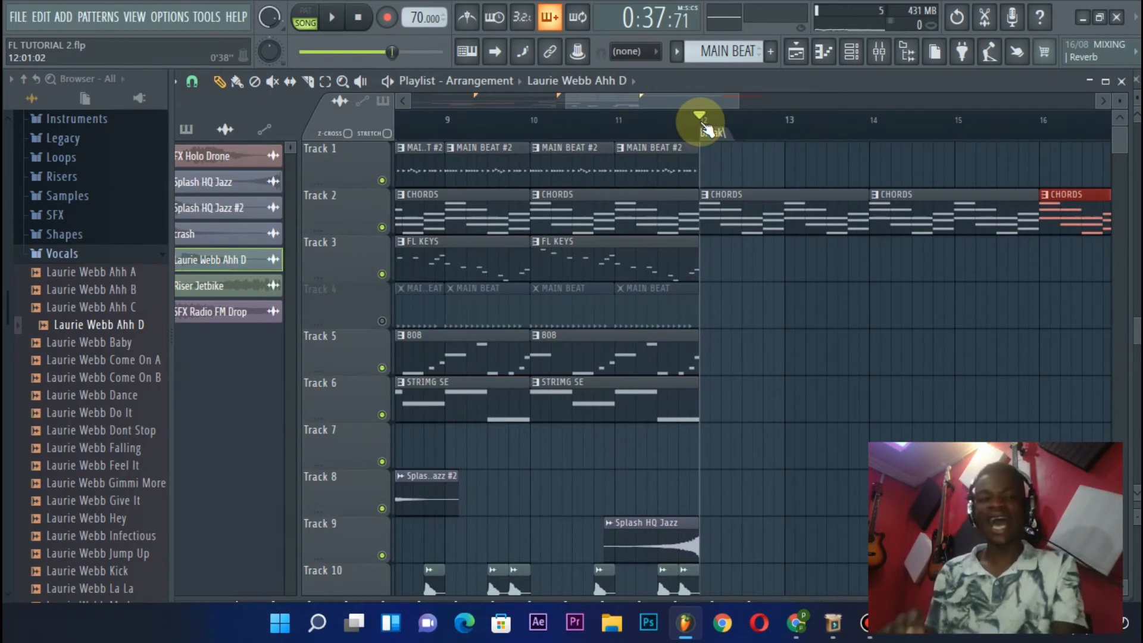
pyautogui.hotkey('alt', 't')
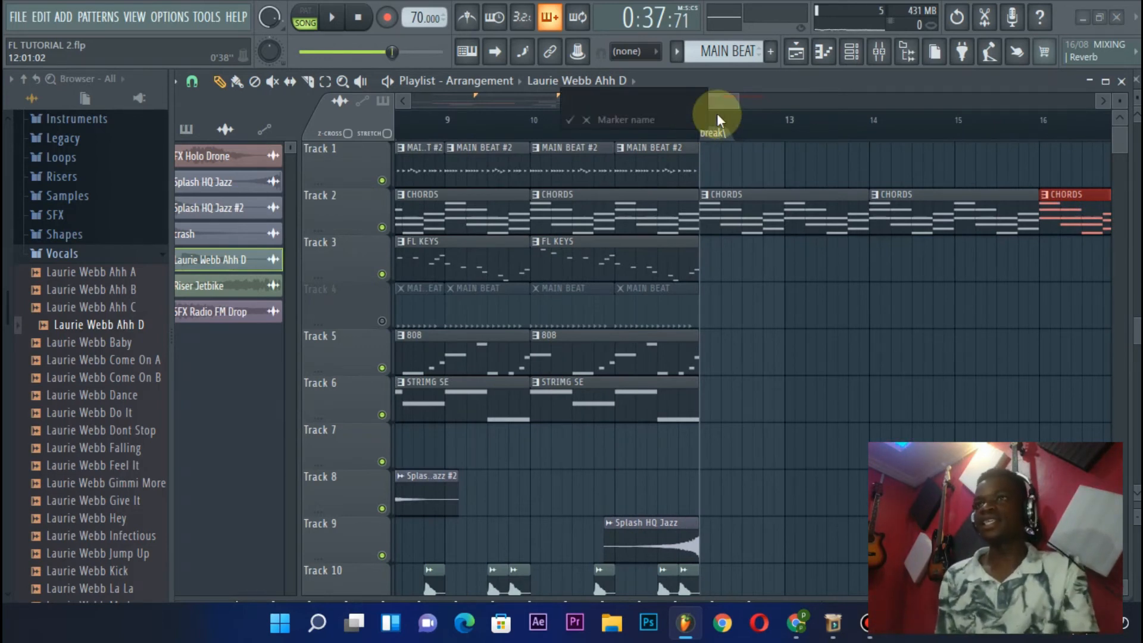
pyautogui.write('HJGJGJHBVH')
pyautogui.press('BackSpace')
pyautogui.press('BackSpace')
pyautogui.press('BackSpace')
pyautogui.press('BackSpace')
pyautogui.press('BackSpace')
pyautogui.press('BackSpace')
pyautogui.press('BackSpace')
pyautogui.press('BackSpace')
pyautogui.press('BackSpace')
pyautogui.press('BackSpace')
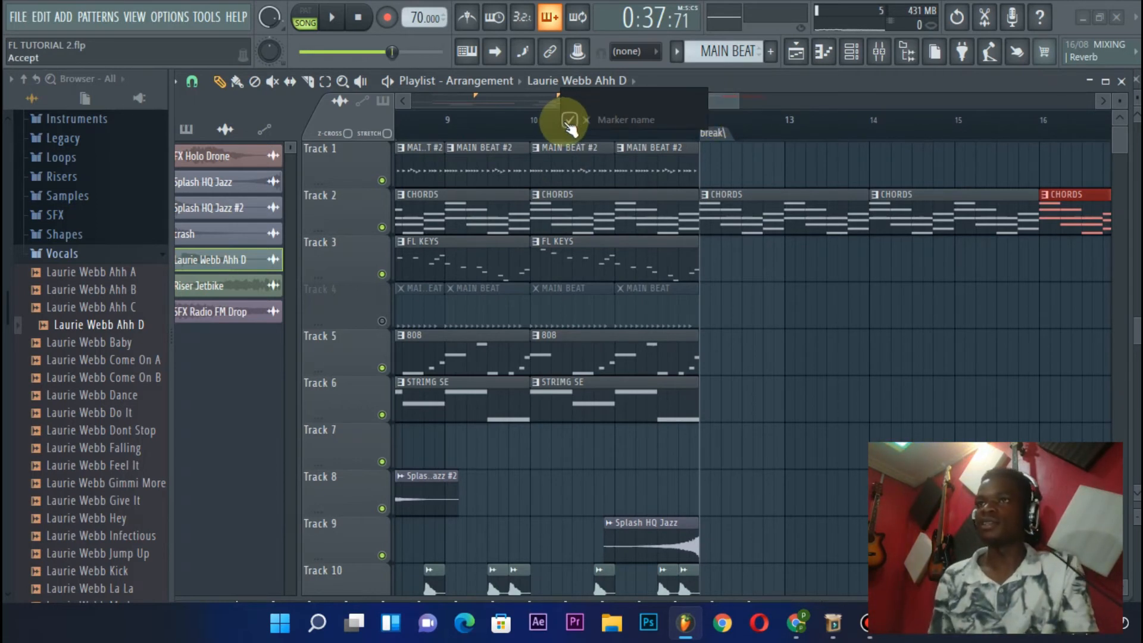
pyautogui.click(592, 122)
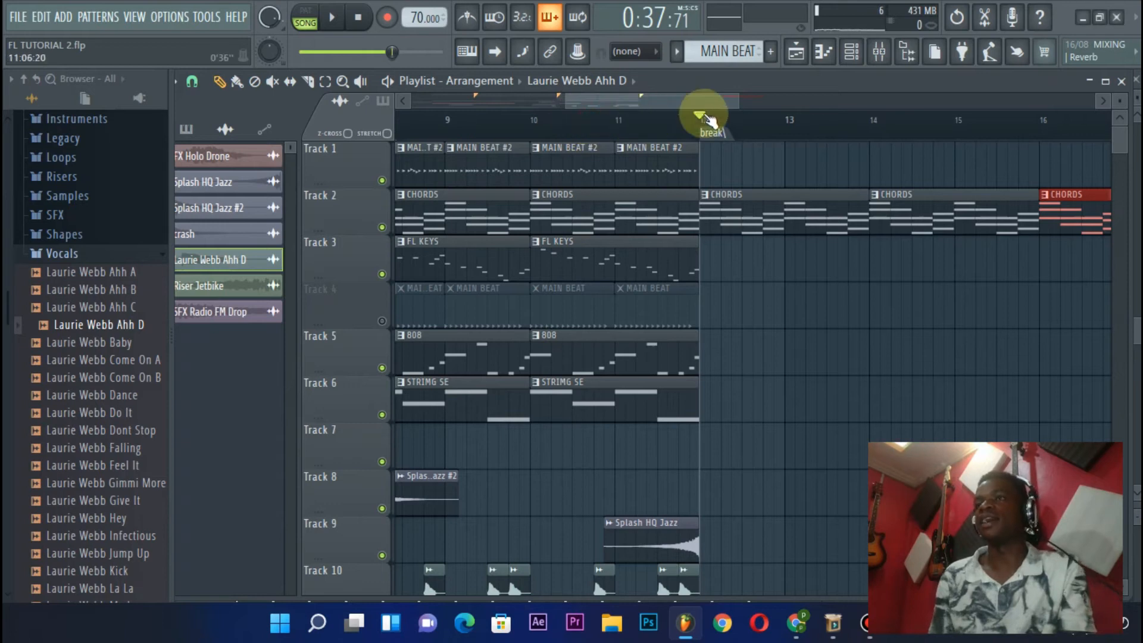
# Add a time marker named PLACE at bar 14 and delete it again
pyautogui.hscroll(2, 710, 98)
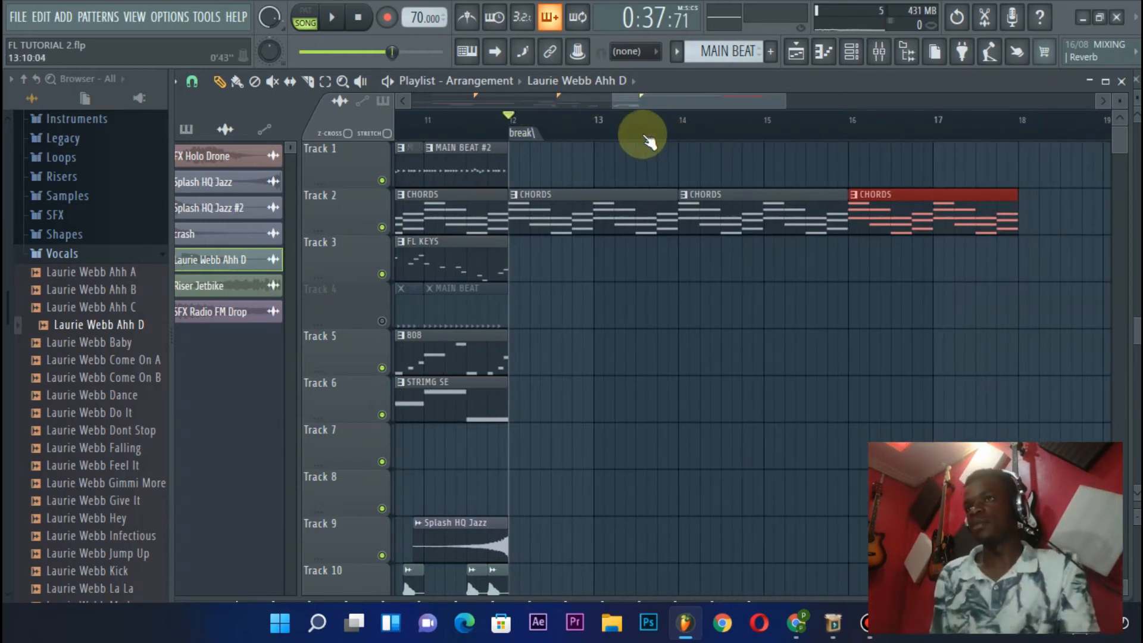
pyautogui.click(683, 123)
pyautogui.hotkey('alt', 't')
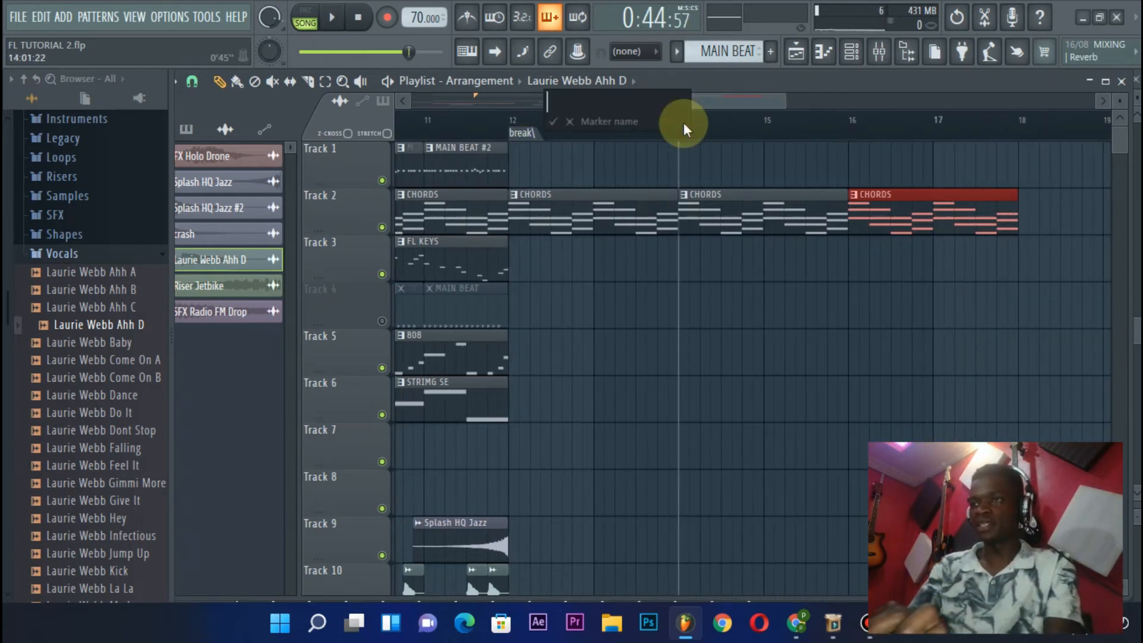
pyautogui.write('PLACE')
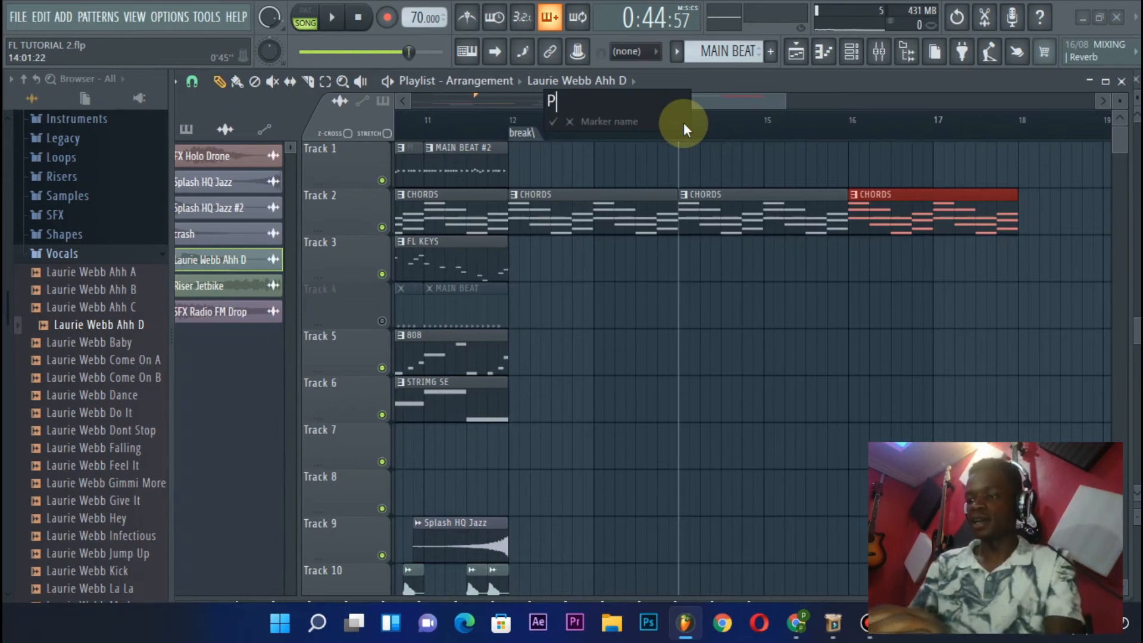
pyautogui.press('Return')
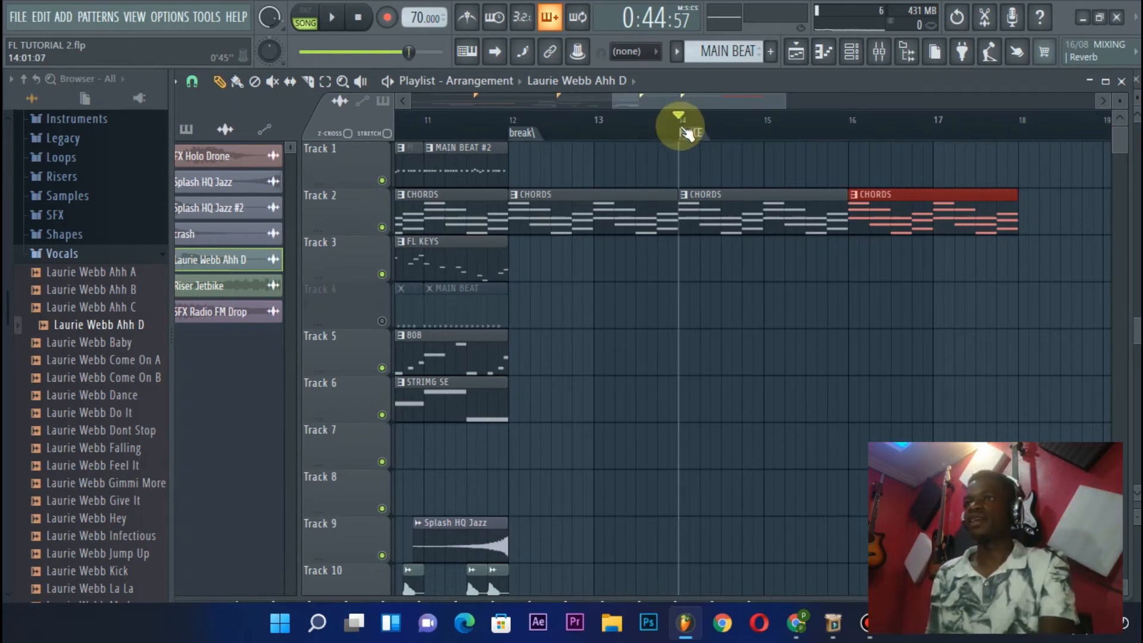
pyautogui.rightClick(699, 147)
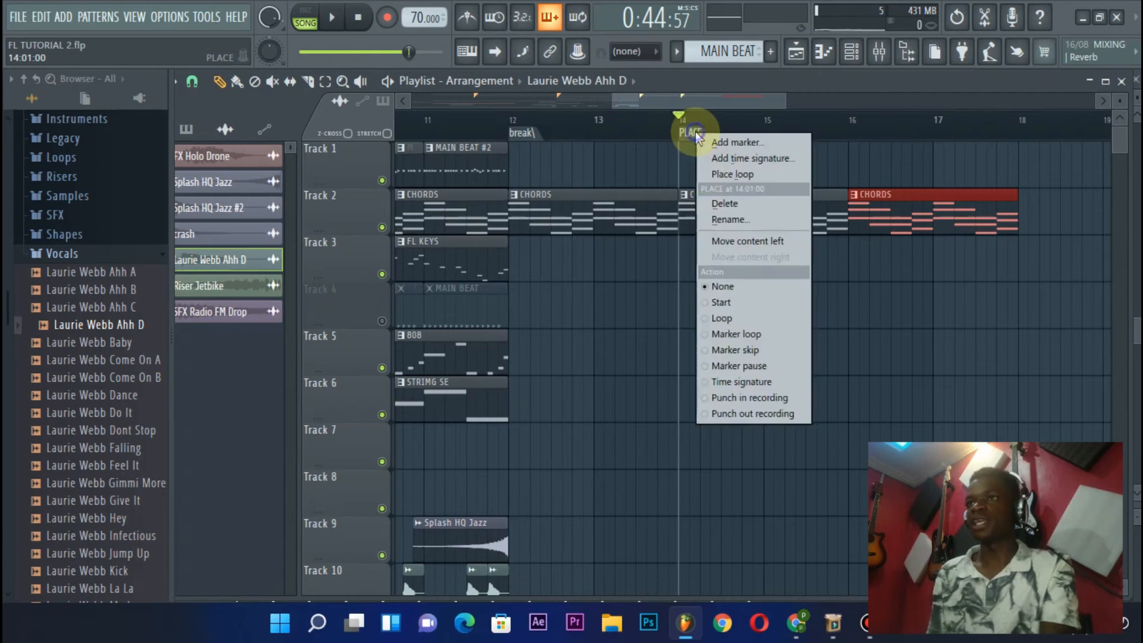
pyautogui.click(716, 209)
# Set the playhead to bar 12 and duplicate the last FL KEYS clip on Track 3 so it continues from there
pyautogui.hscroll(1, 676, 109)
pyautogui.hscroll(3, 677, 109)
pyautogui.hscroll(-4, 656, 98)
pyautogui.click(510, 118)
pyautogui.scroll(-2, 505, 119)
pyautogui.scroll(-1, 447, 143)
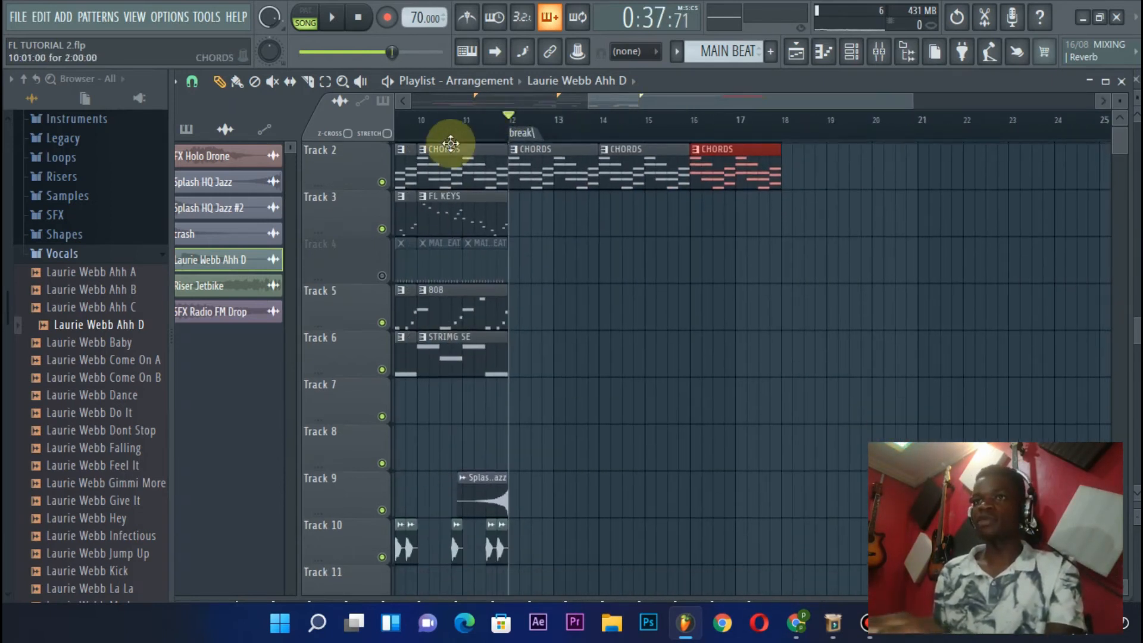
pyautogui.click(443, 221)
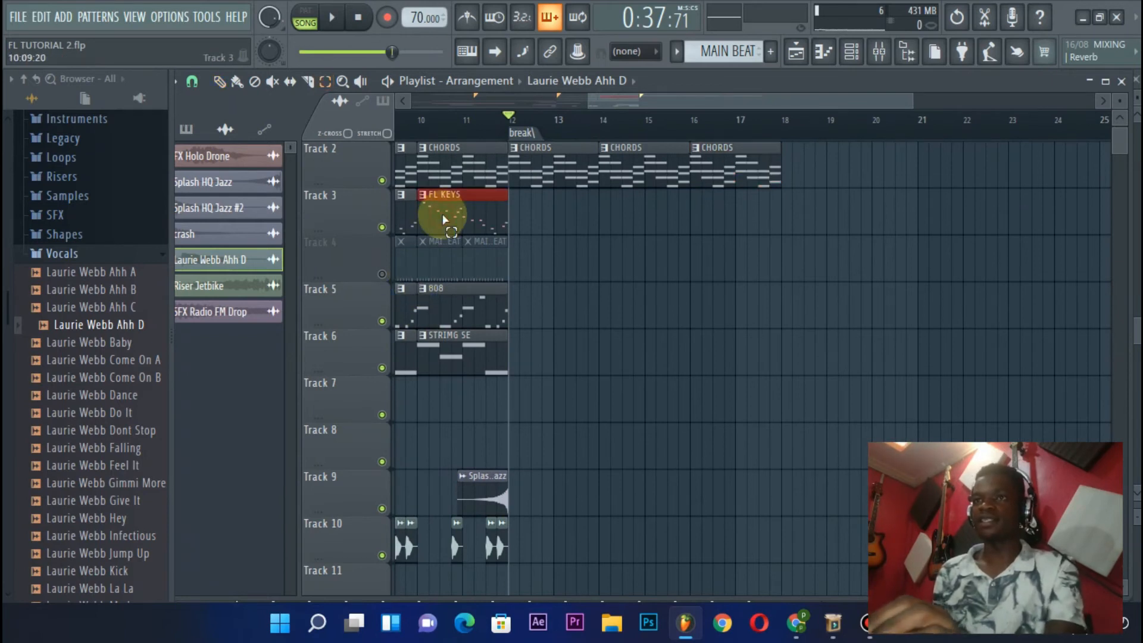
pyautogui.hotkey('ctrl', 'b')
pyautogui.scroll(1, 476, 176)
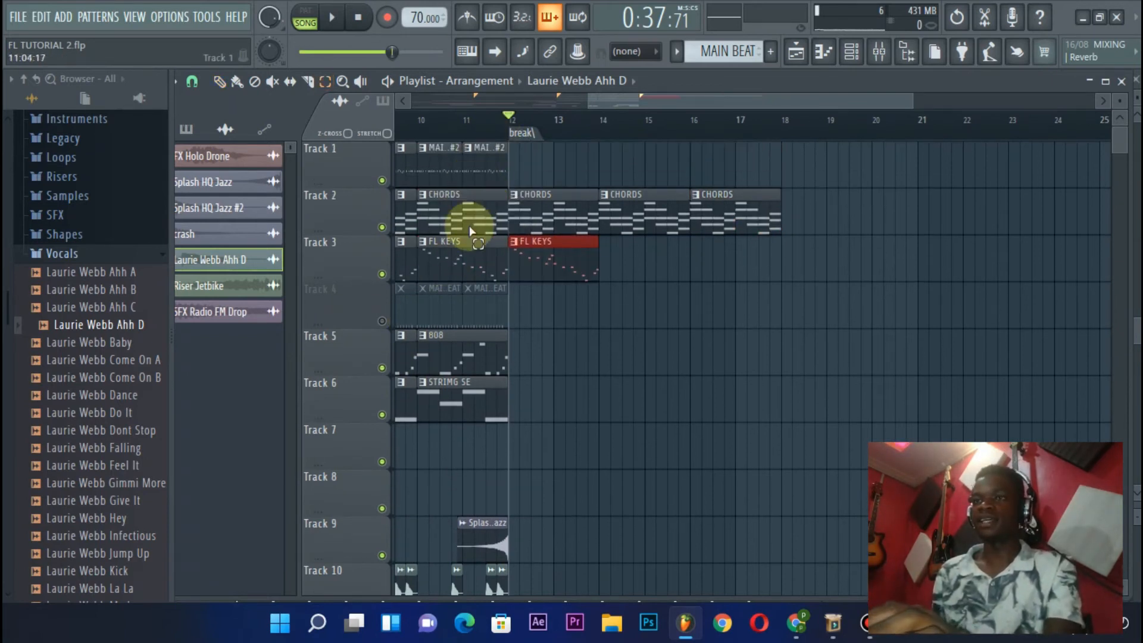
# Duplicate the last STRIMG SE clip on Track 6 so the strings continue from bar 12
pyautogui.click(455, 351)
pyautogui.click(454, 398)
pyautogui.hotkey('ctrl', 'b')
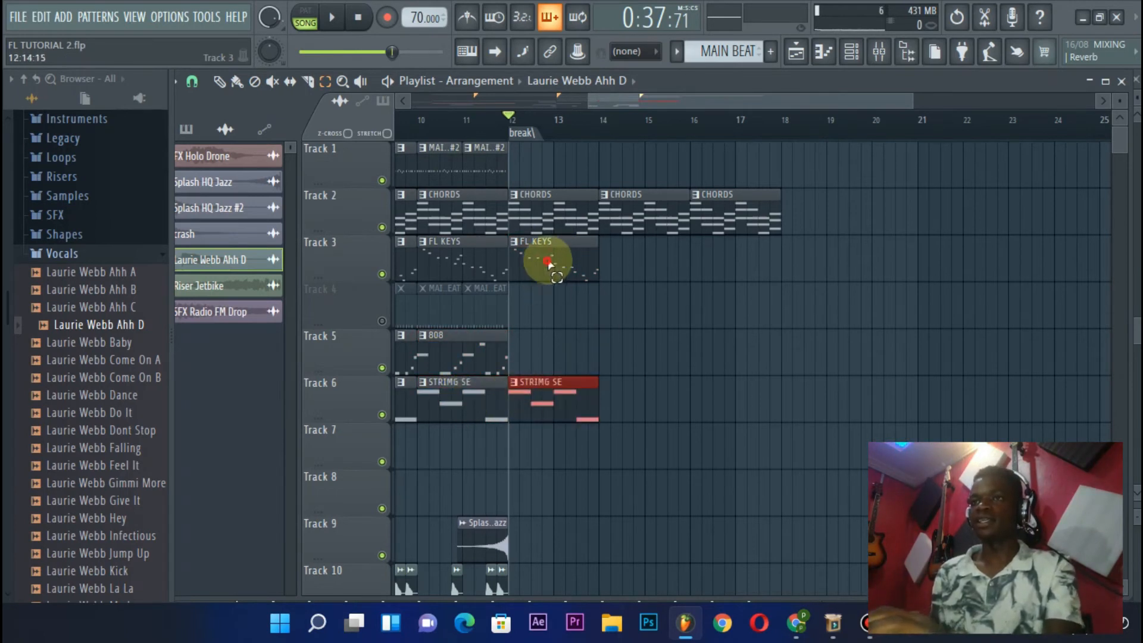
# Add another FL KEYS clip on Track 3 at bar 14
pyautogui.click(548, 251)
pyautogui.moveTo(554, 258); pyautogui.dragTo(759, 279)
pyautogui.hotkey('ctrl', 'z')
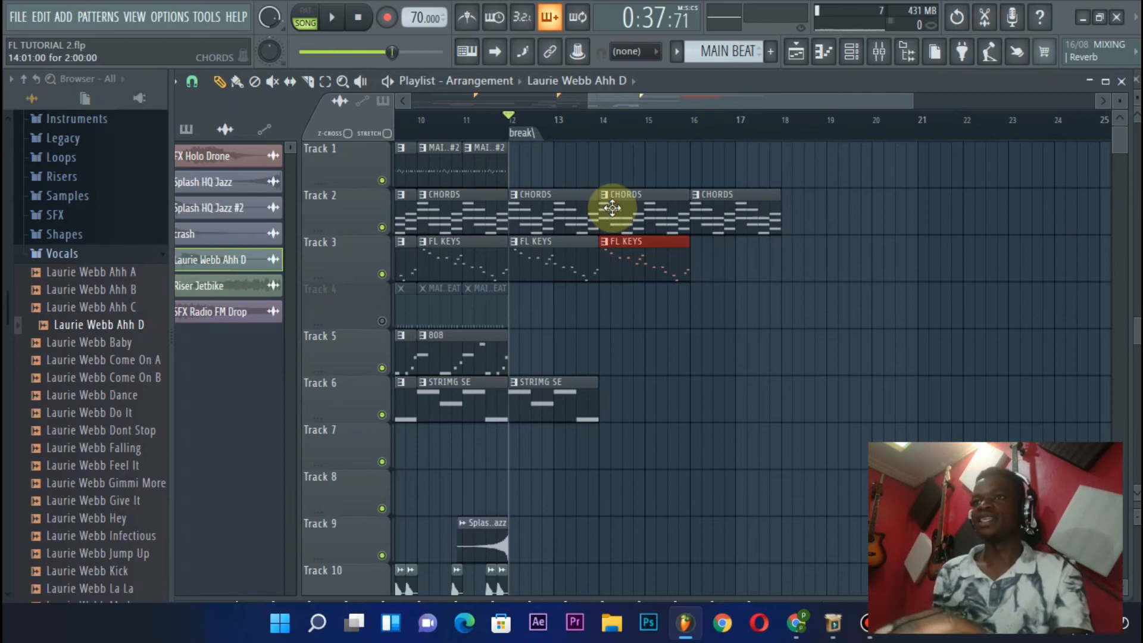
# Place STRIMG SE clips at bars 14 and 16 on Track 6 and an FL KEYS clip at bar 16 on Track 3
pyautogui.click(558, 408)
pyautogui.moveTo(634, 402)
pyautogui.mouseDown()
pyautogui.moveTo(645, 402)
pyautogui.moveTo(635, 406)
pyautogui.mouseUp()
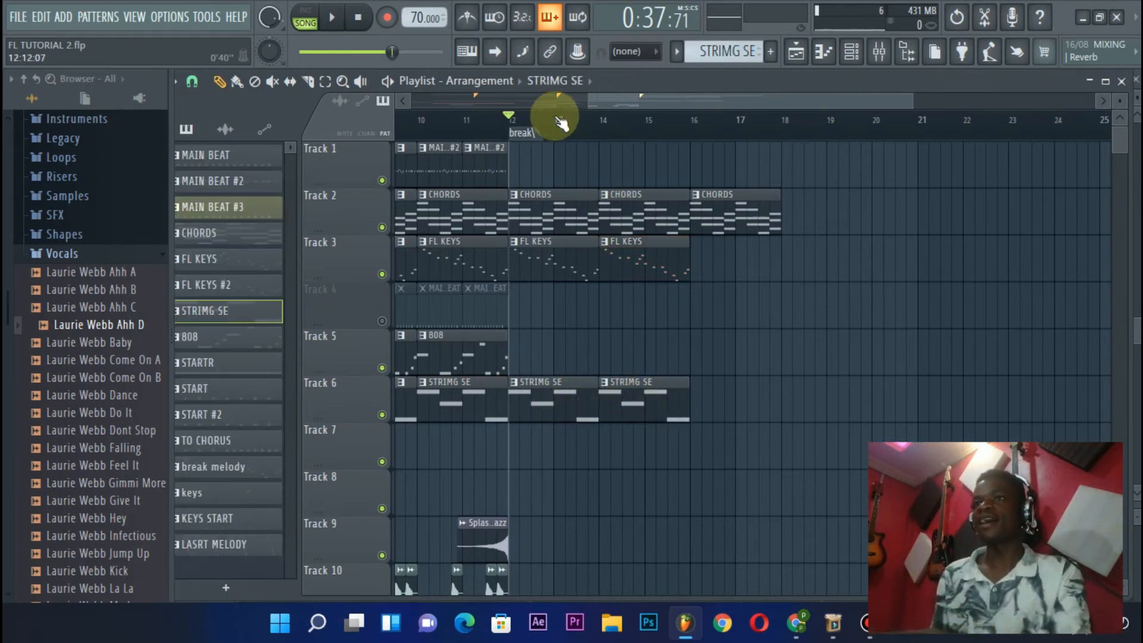
pyautogui.click(703, 397)
pyautogui.click(661, 247)
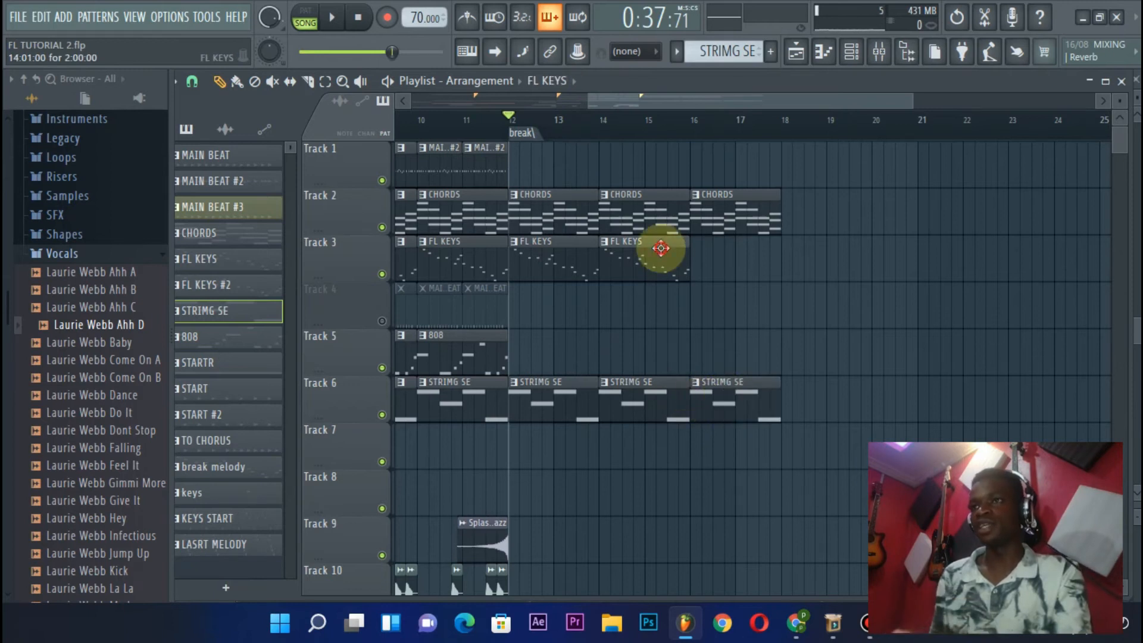
pyautogui.click(702, 271)
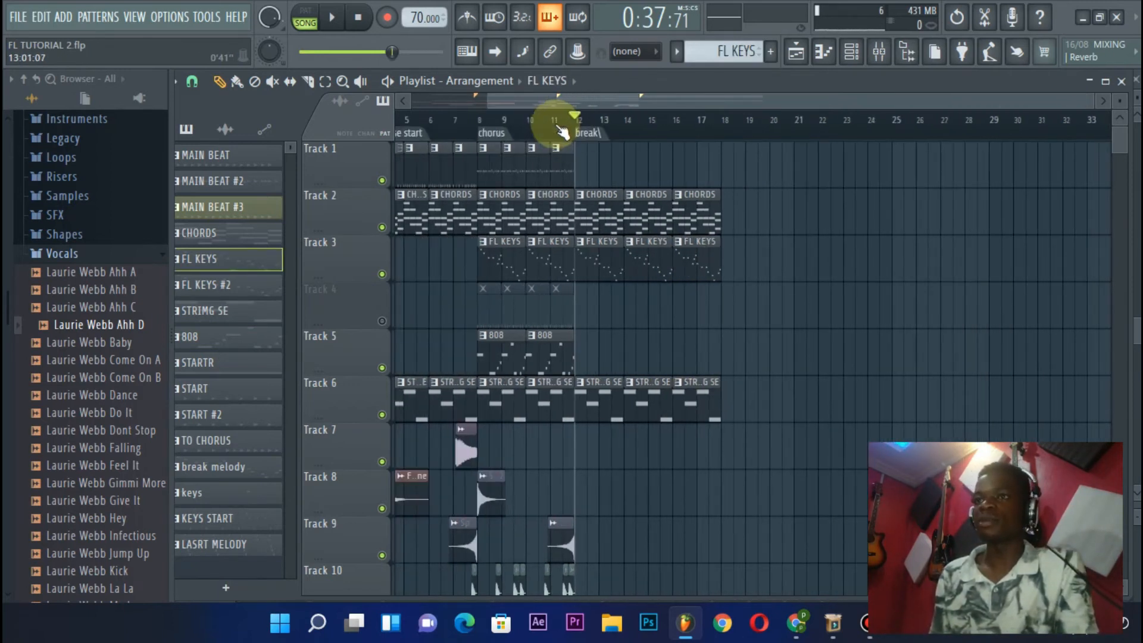
# Make the FL KEYS clip at the break marker on Track 3 a unique pattern
pyautogui.scroll(-5, 599, 272)
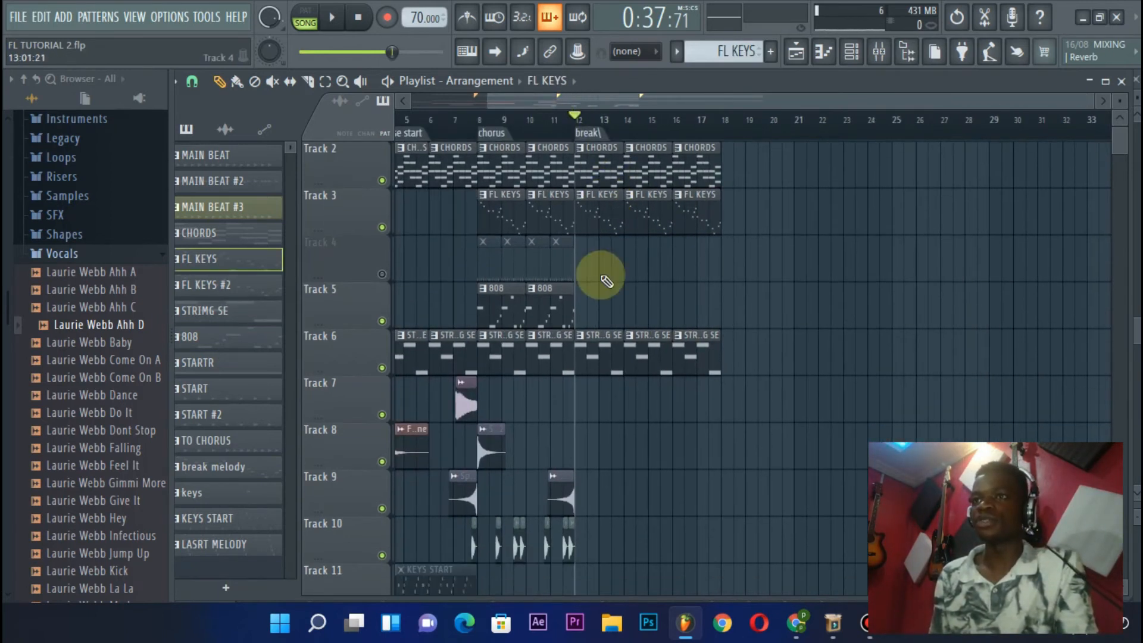
pyautogui.scroll(5, 606, 281)
pyautogui.scroll(3, 577, 122)
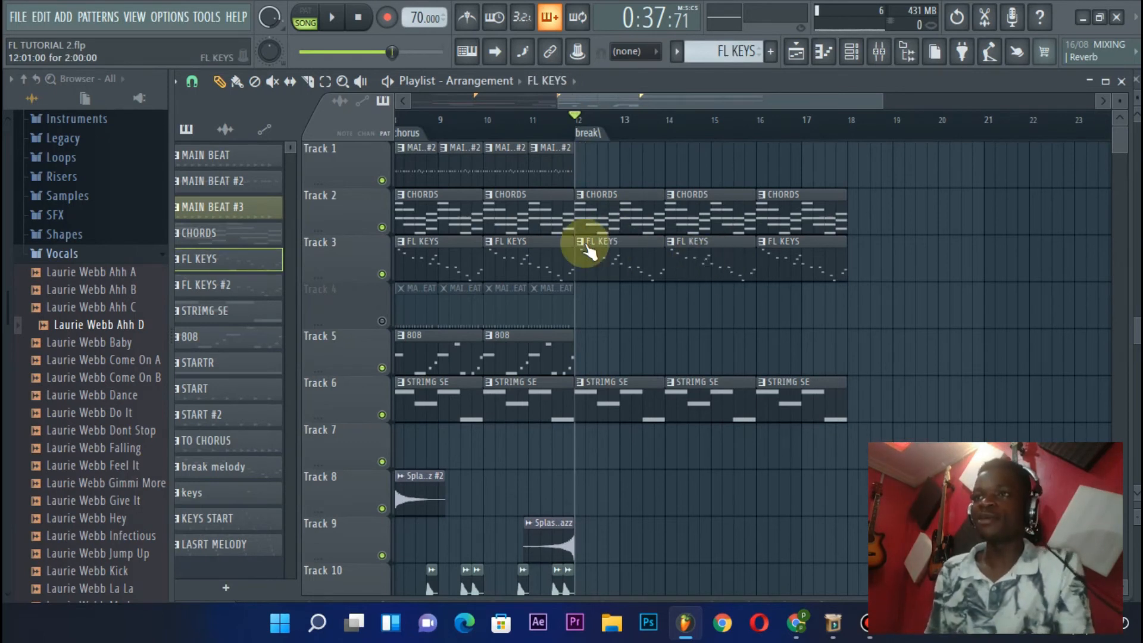
pyautogui.click(586, 248)
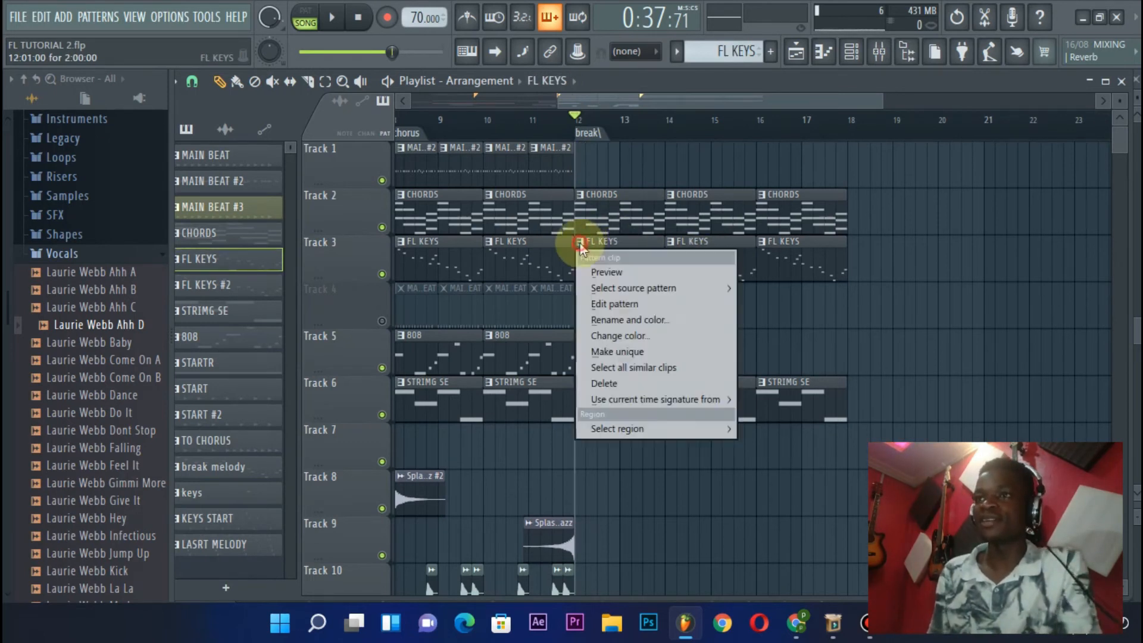
pyautogui.click(623, 351)
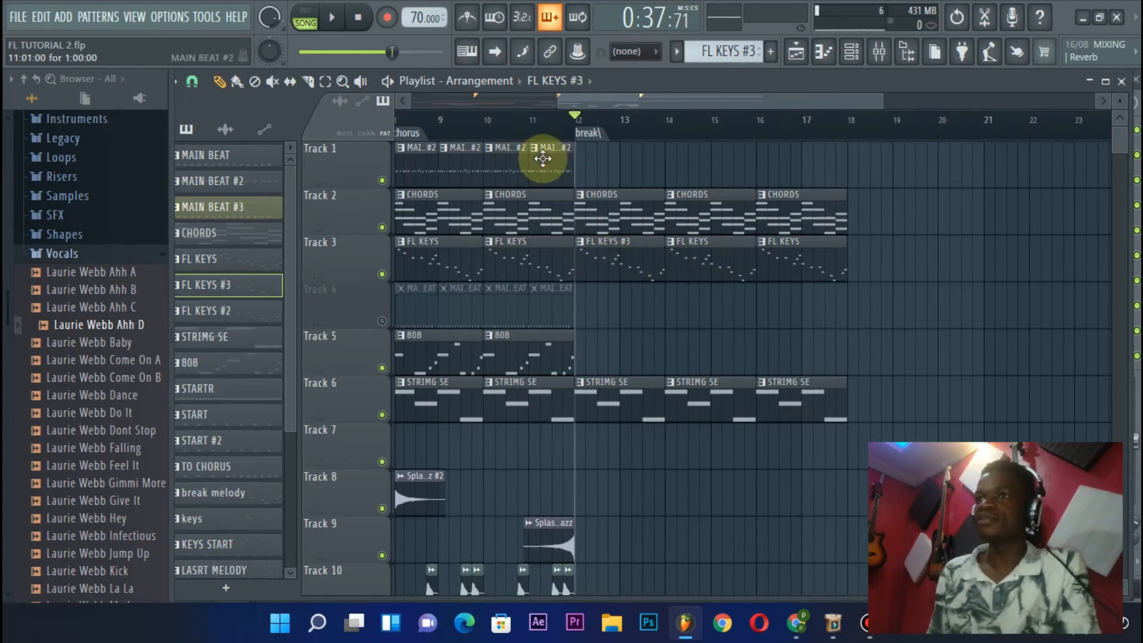
# Play the unique FL KEYS copy on its own in pattern mode and check its notes in the channel rack
pyautogui.click(305, 17)
pyautogui.press('space')
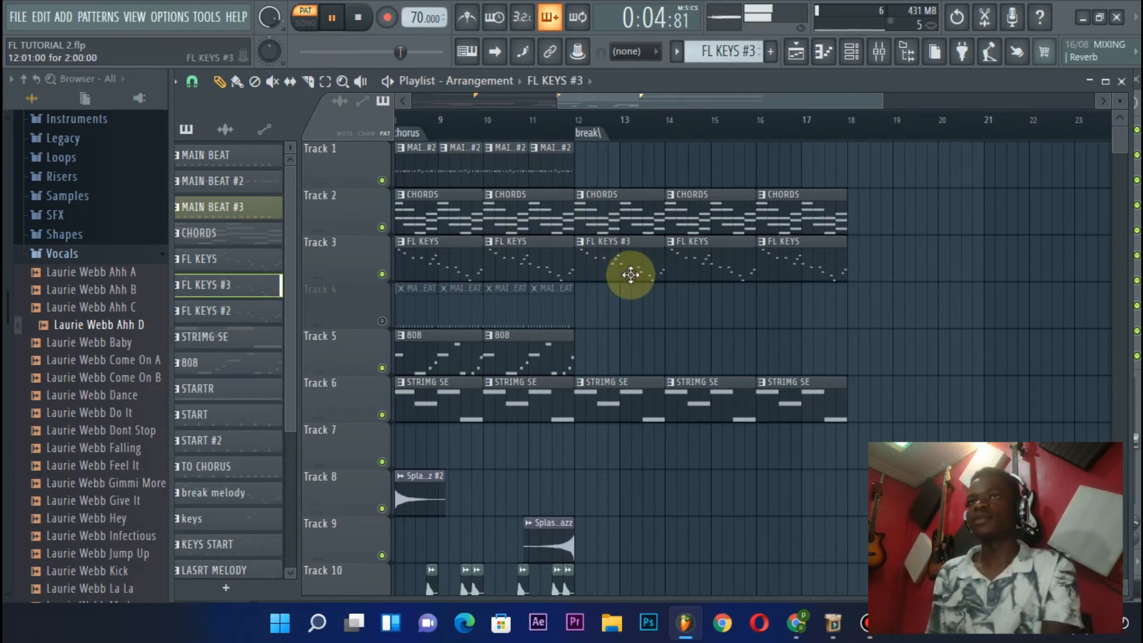
pyautogui.press('space')
pyautogui.click(852, 51)
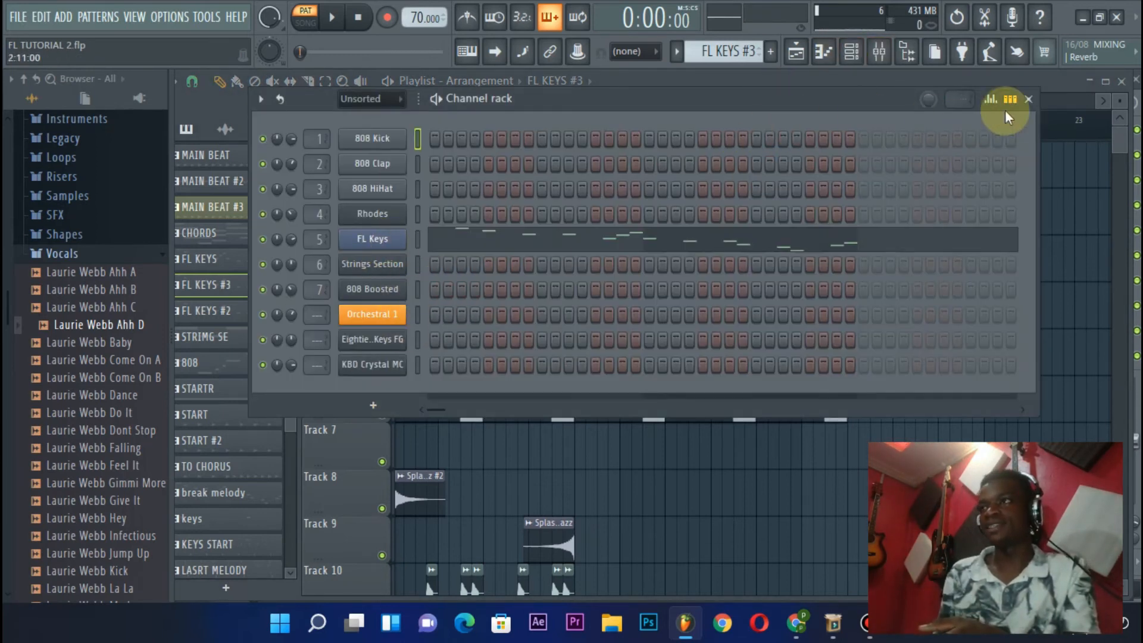
pyautogui.click(1028, 99)
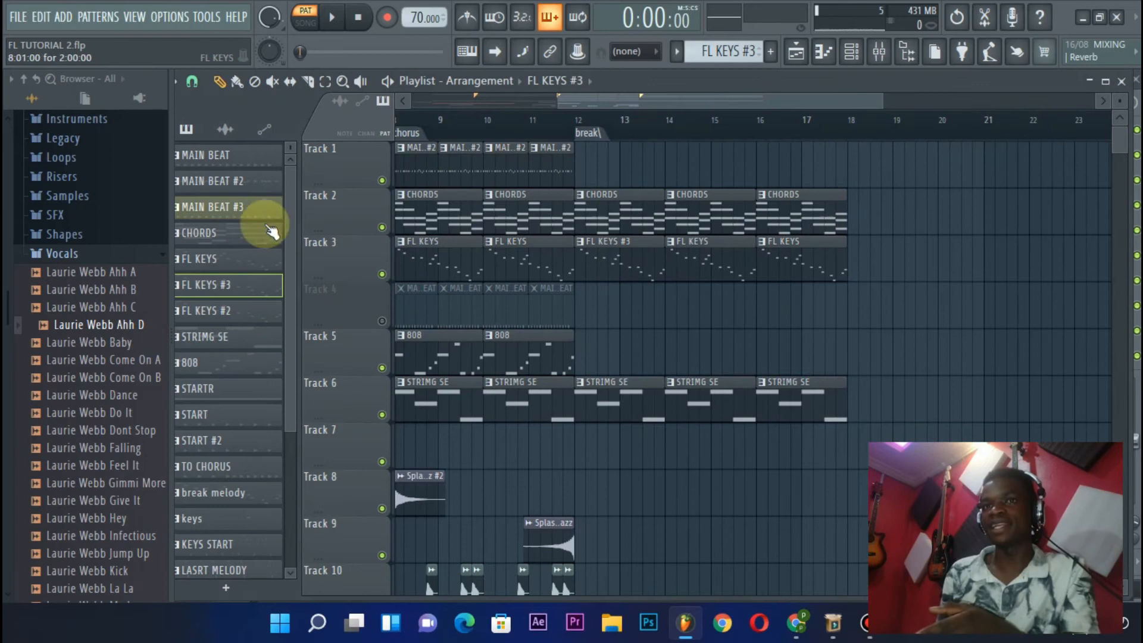
# Rename the unique FL KEYS copy to OCHESTRA
pyautogui.rightClick(225, 287)
pyautogui.click(285, 334)
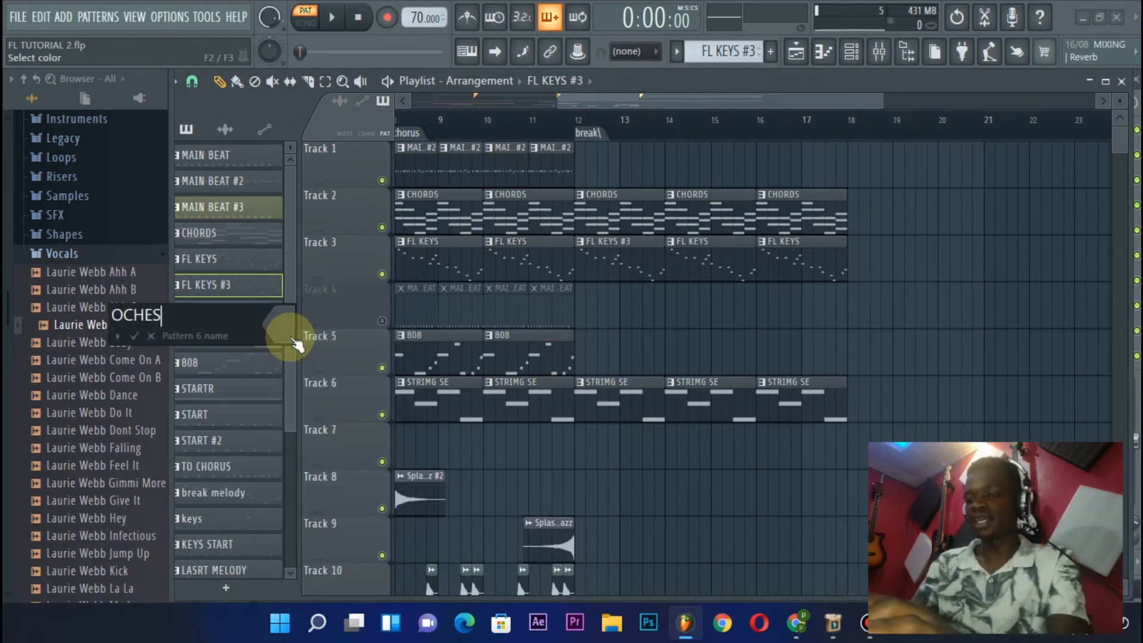
pyautogui.write('OCHESTRA')
pyautogui.press('Return')
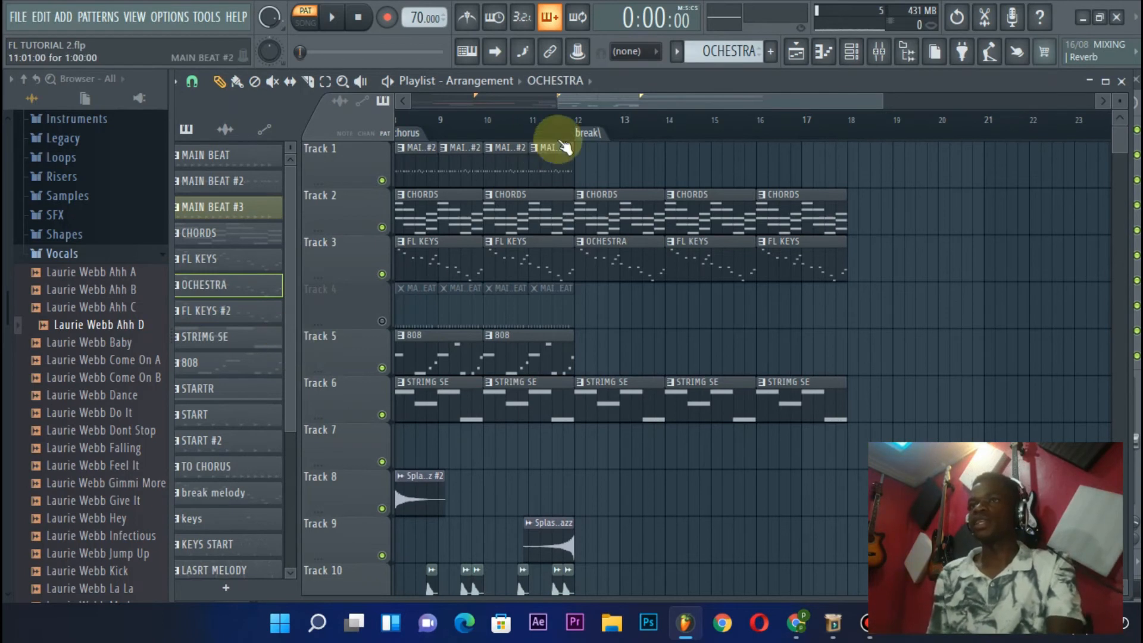
# Cut the notes from the FL Keys channel of the OCHESTRA pattern and paste them into the Orchestral 1 channel
pyautogui.click(575, 131)
pyautogui.click(851, 51)
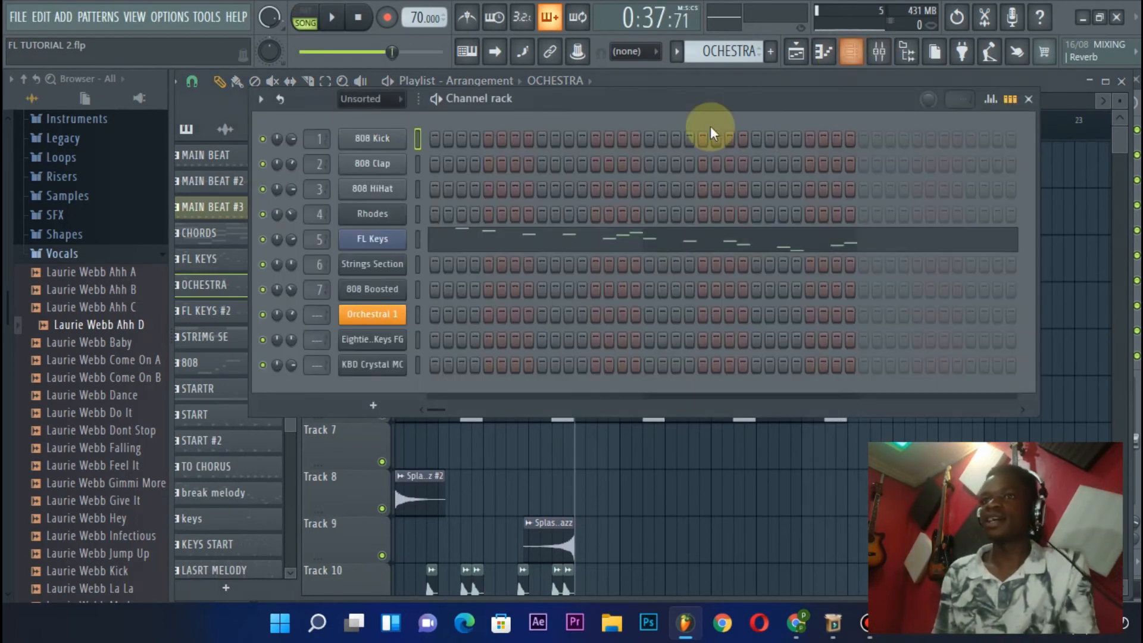
pyautogui.rightClick(372, 239)
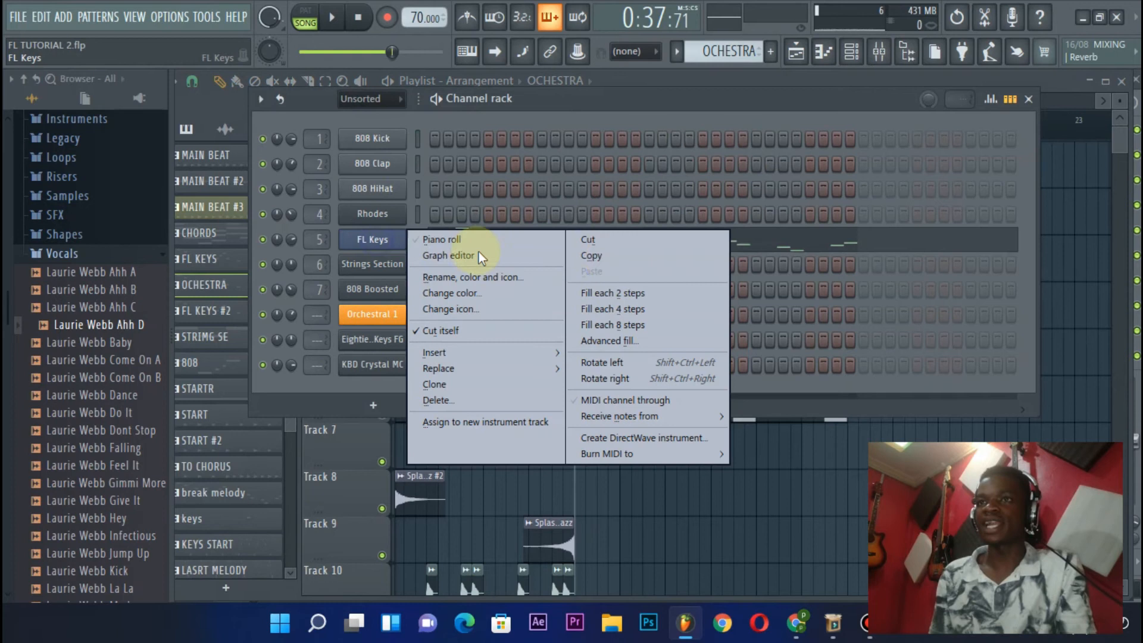
pyautogui.click(622, 249)
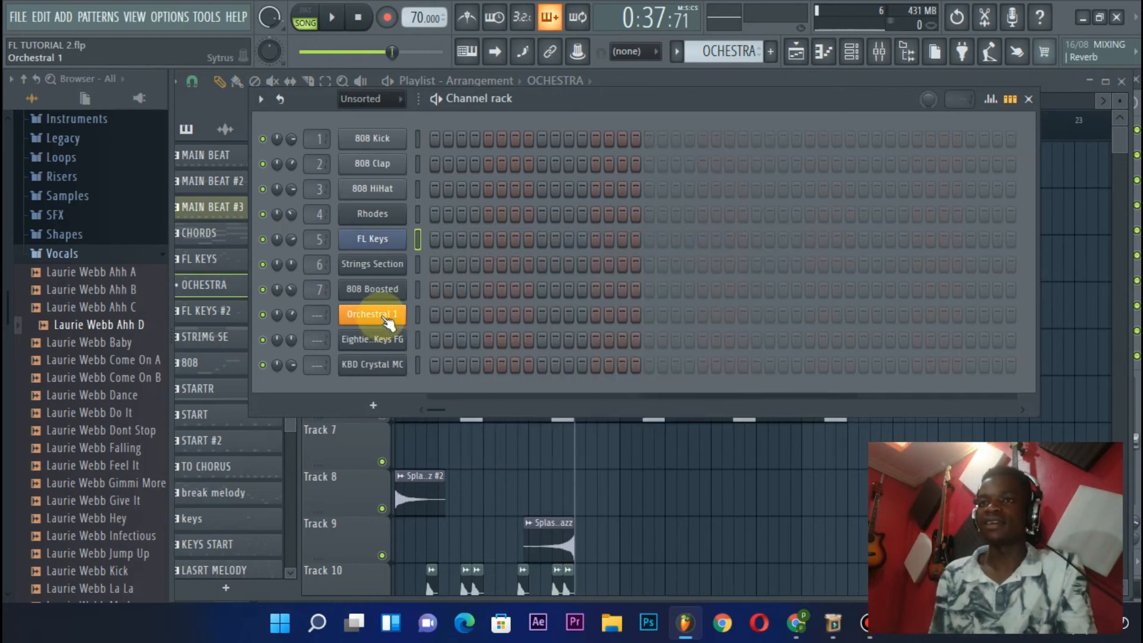
pyautogui.rightClick(382, 316)
pyautogui.click(622, 344)
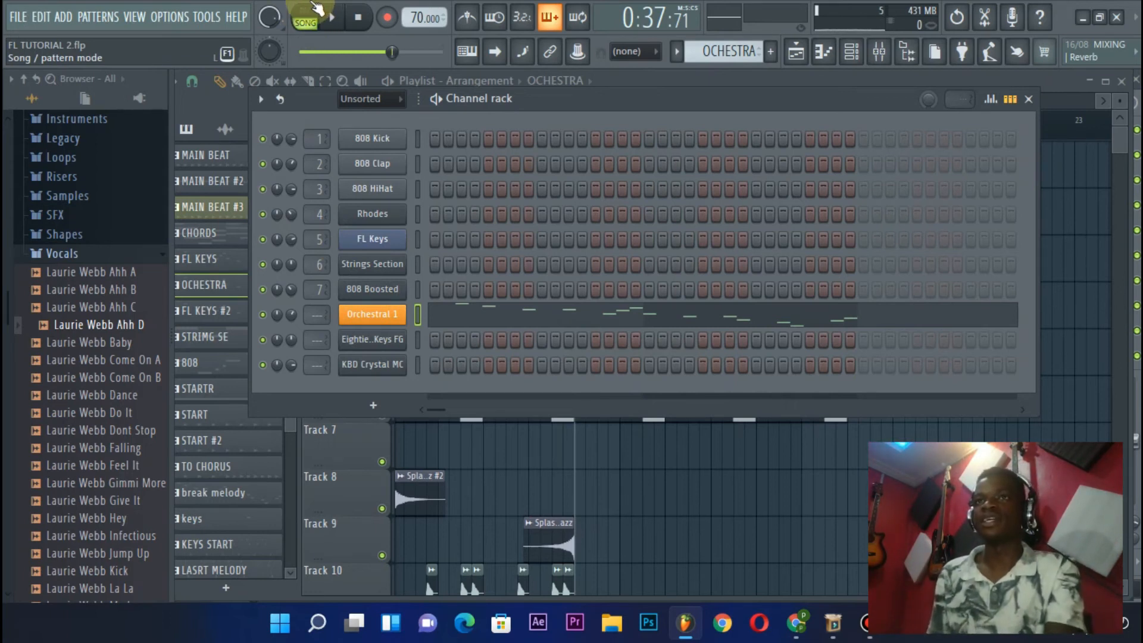
# Listen to the OCHESTRA pattern in pattern mode, close the channel rack and stop playback
pyautogui.click(304, 16)
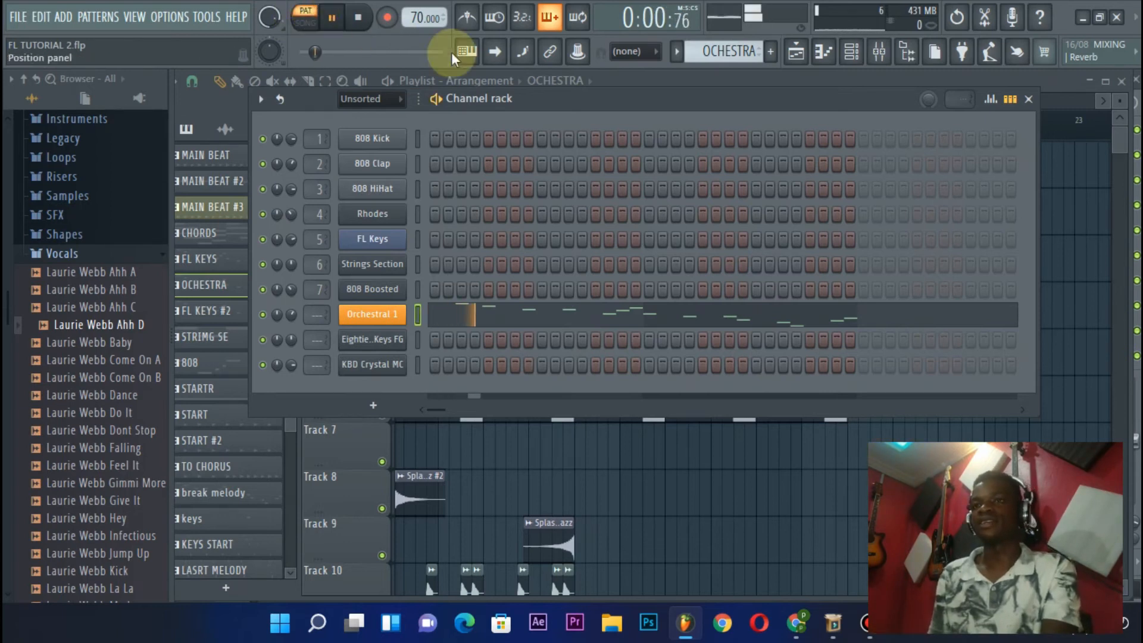
pyautogui.click(1028, 100)
pyautogui.press('space')
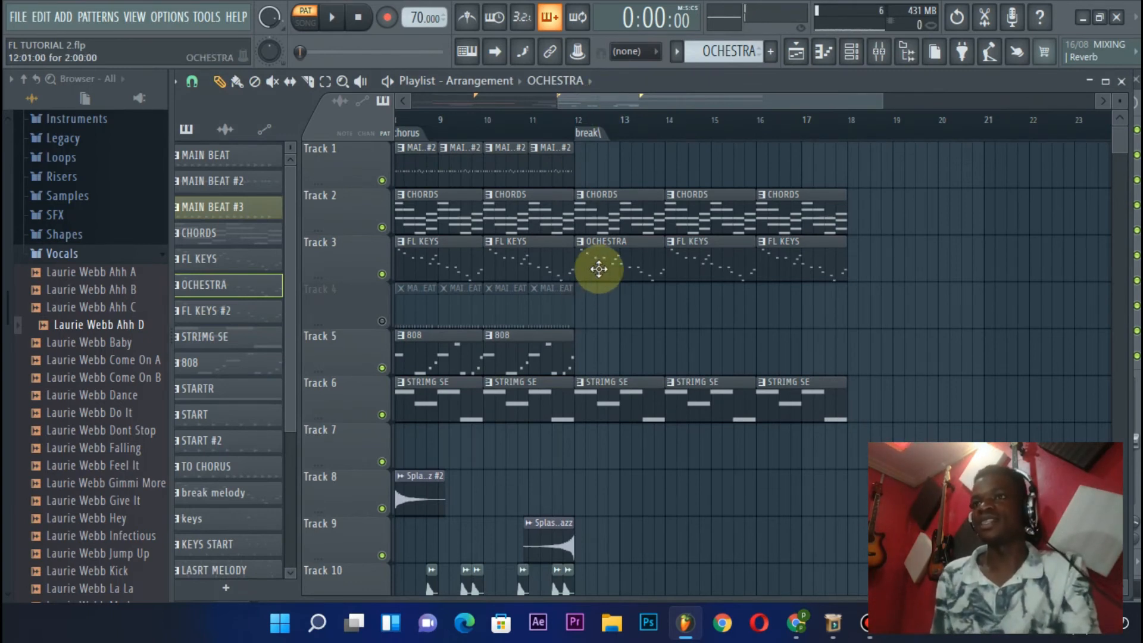
# Move the OCHESTRA clip at bar 12 from Track 3 to Track 4 and unmute Track 4
pyautogui.moveTo(606, 251); pyautogui.dragTo(607, 317)
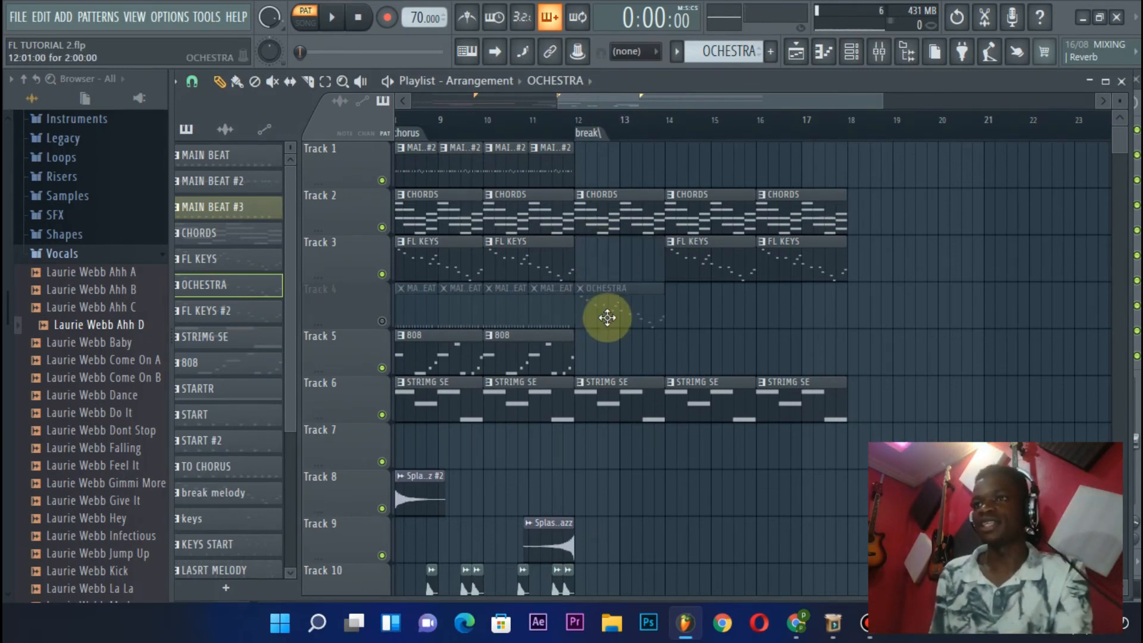
pyautogui.click(382, 321)
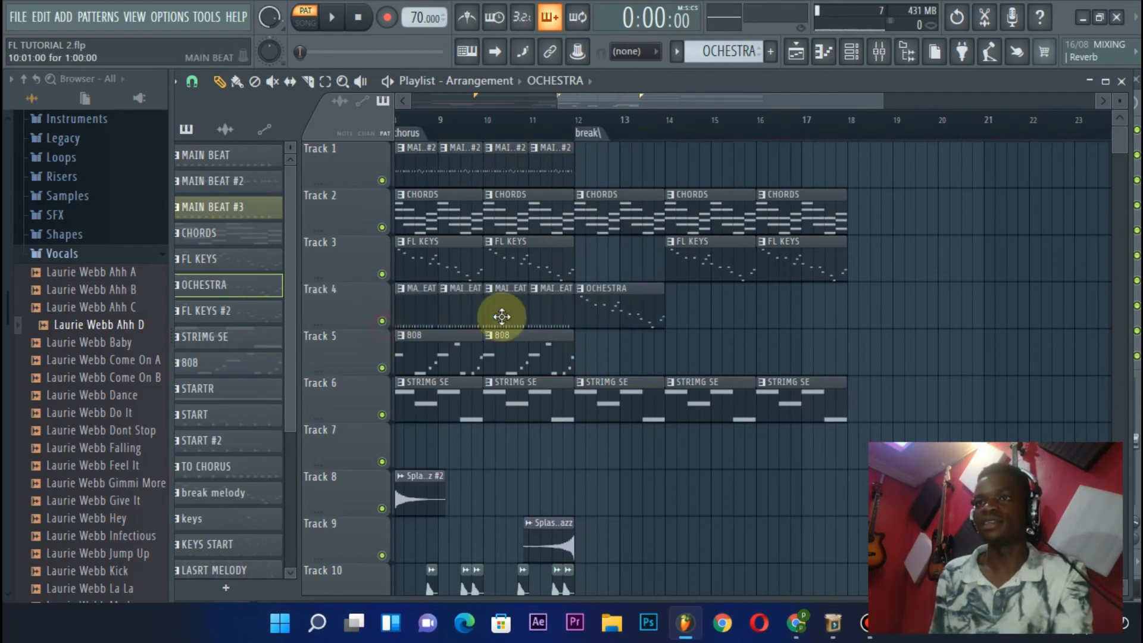
# Delete the MAIN BEAT clips from Track 4 in the chorus and play the song from the break marker
pyautogui.rightClick(531, 315)
pyautogui.press('l')
pyautogui.press('space')
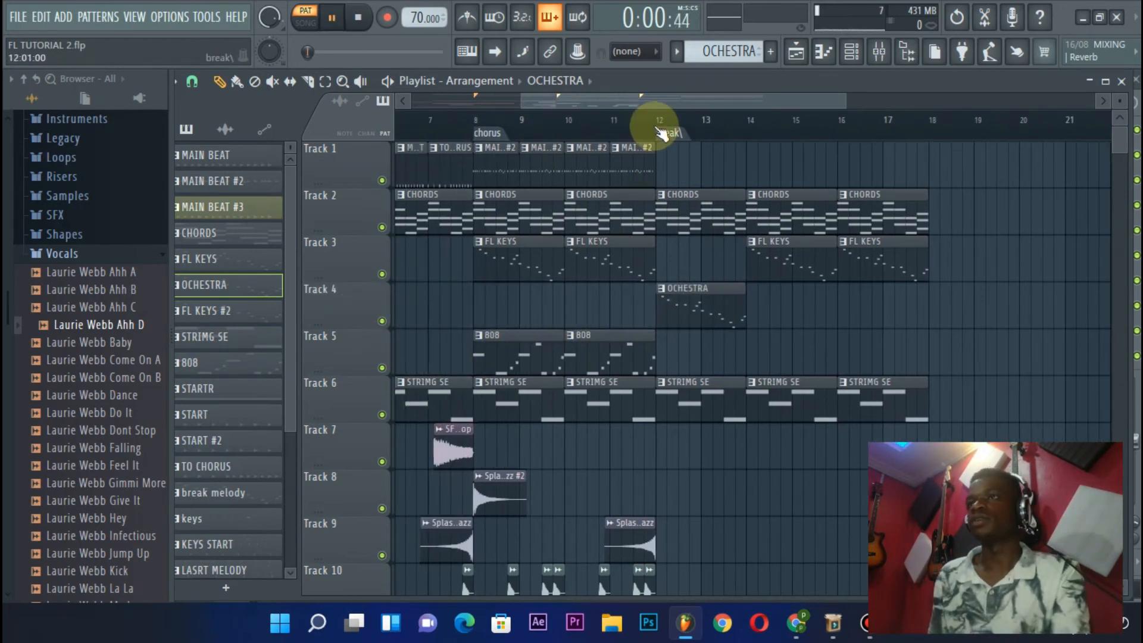
pyautogui.click(653, 123)
pyautogui.scroll(2, 666, 125)
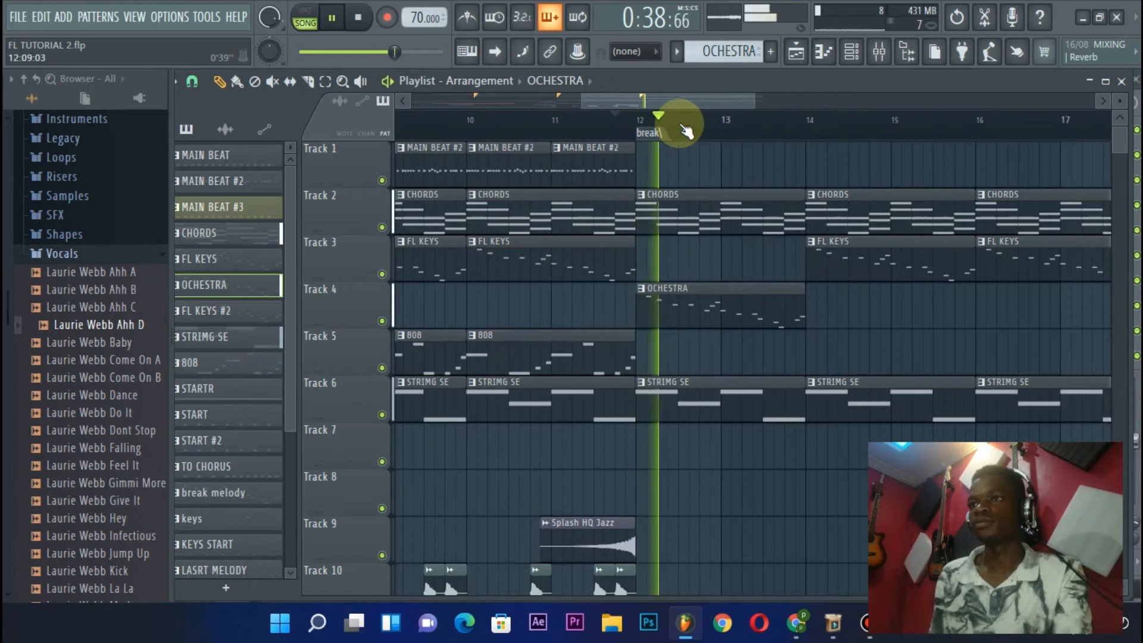
pyautogui.scroll(-2, 680, 124)
pyautogui.press('space')
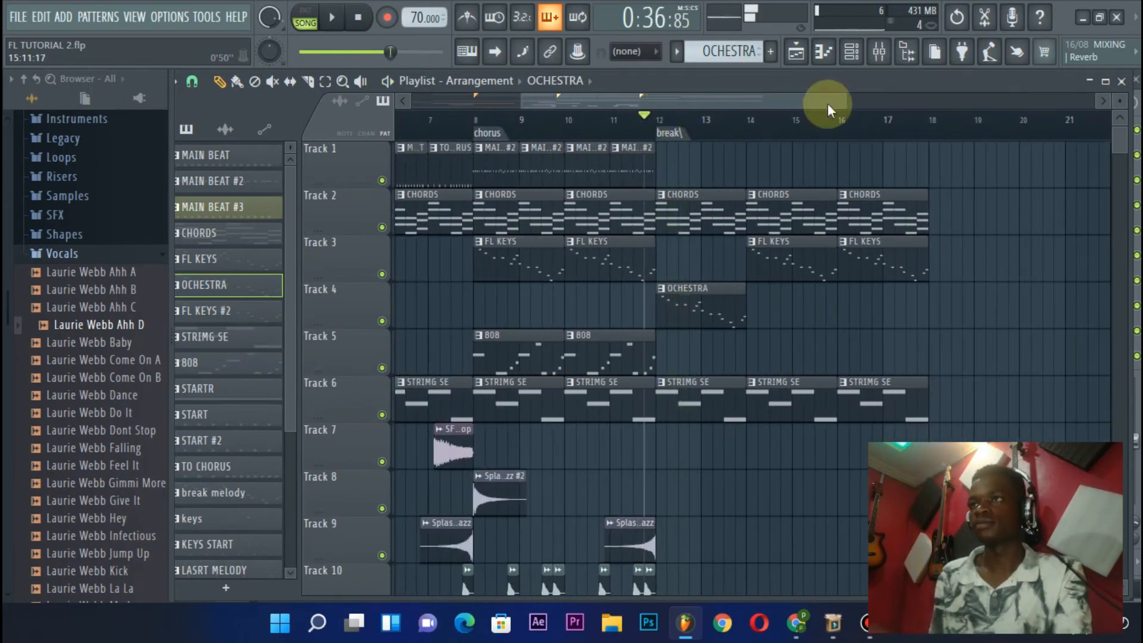
# Browse the plugin presets to the Orchestral folder, locate the Orchestral 1 preset and close the channel rack
pyautogui.click(851, 54)
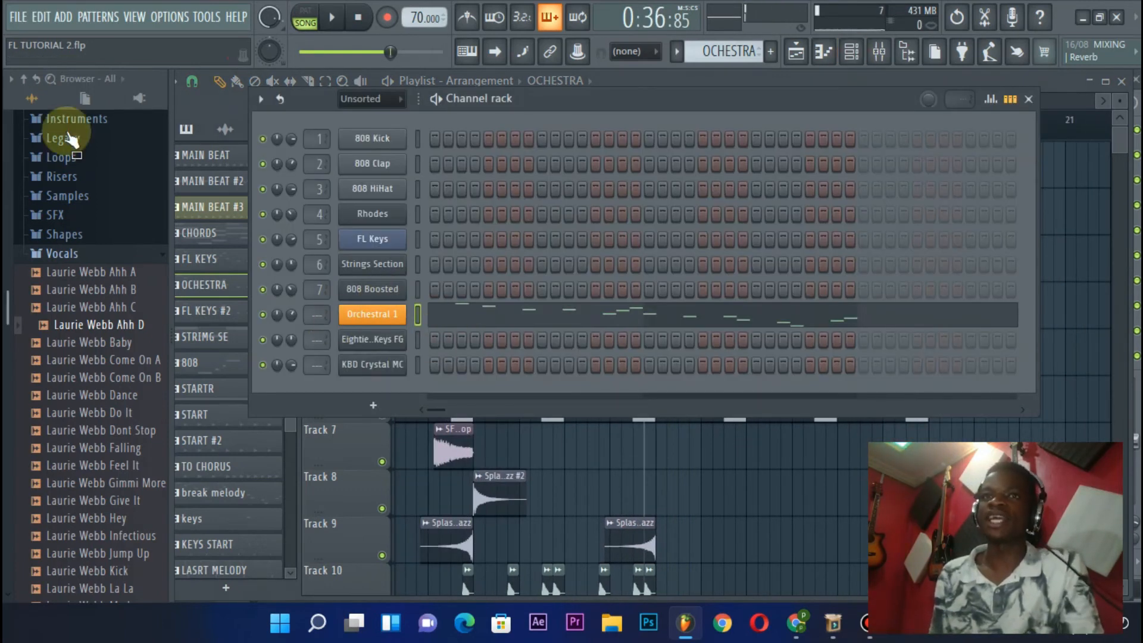
pyautogui.click(23, 81)
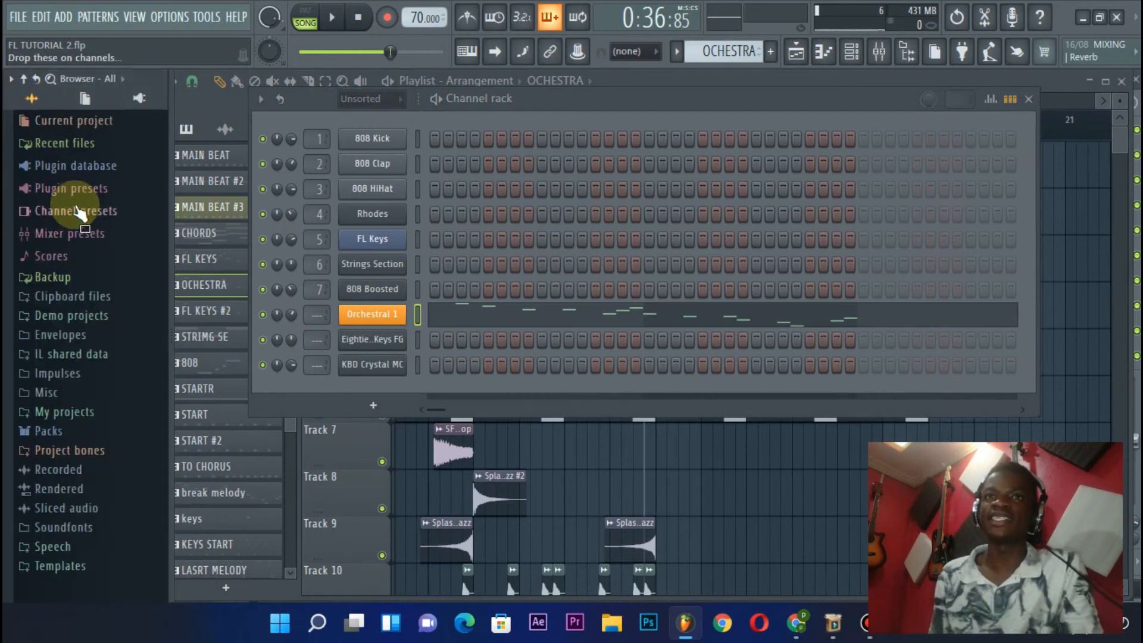
pyautogui.click(71, 190)
pyautogui.click(66, 224)
pyautogui.scroll(-4, 79, 254)
pyautogui.scroll(-2, 79, 255)
pyautogui.click(72, 363)
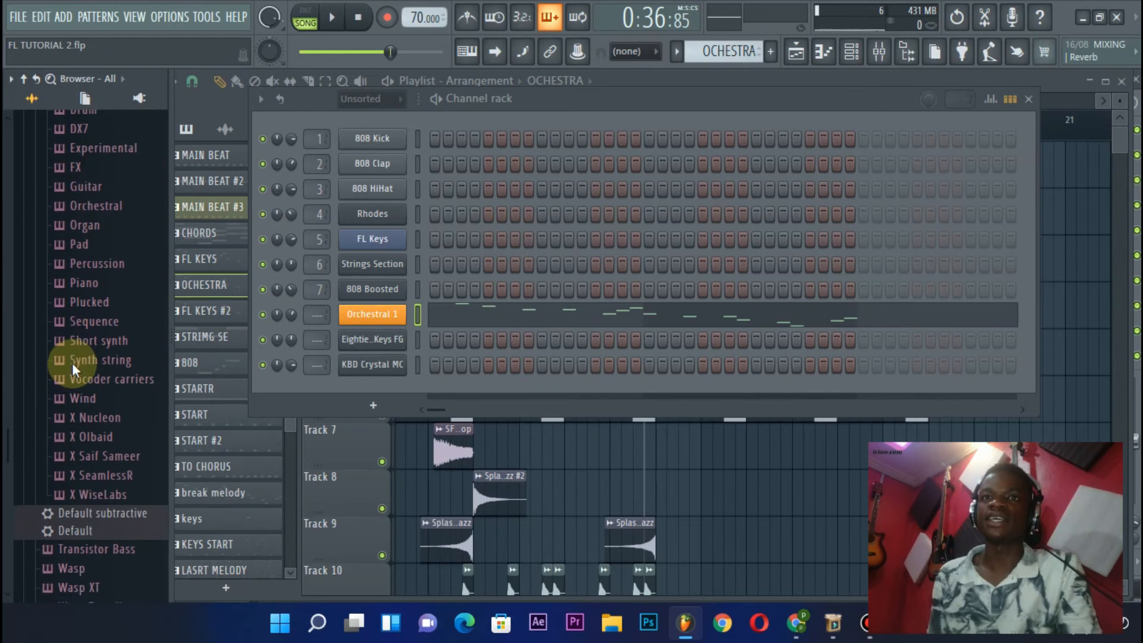
pyautogui.scroll(-4, 75, 363)
pyautogui.scroll(5, 87, 205)
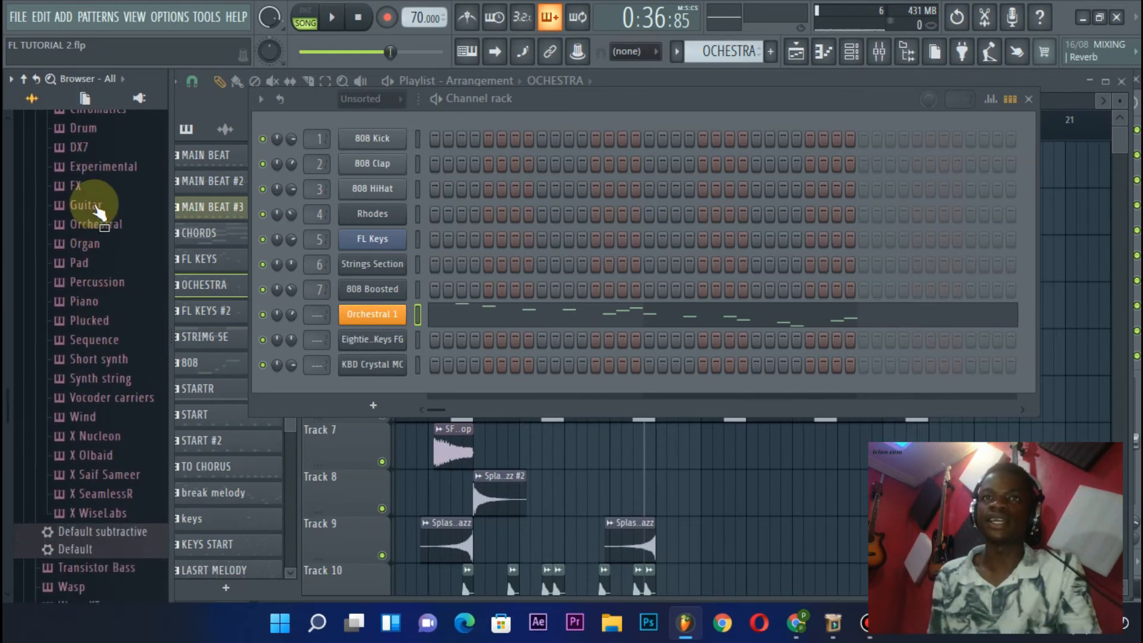
pyautogui.click(94, 226)
pyautogui.moveTo(90, 275); pyautogui.dragTo(115, 281)
pyautogui.click(104, 258)
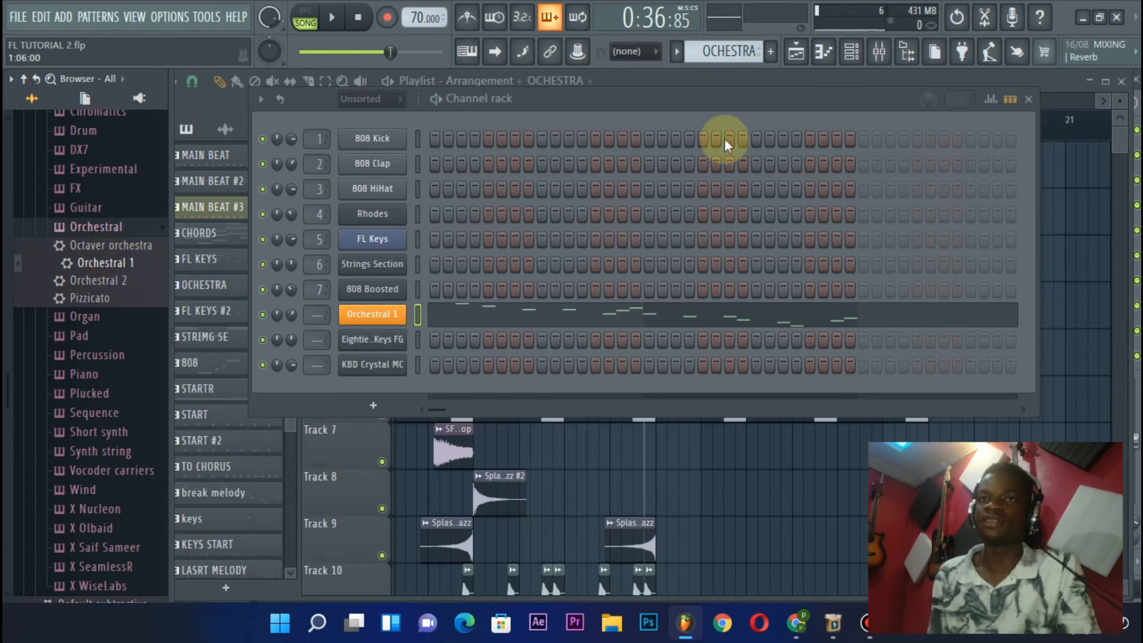
pyautogui.click(1028, 100)
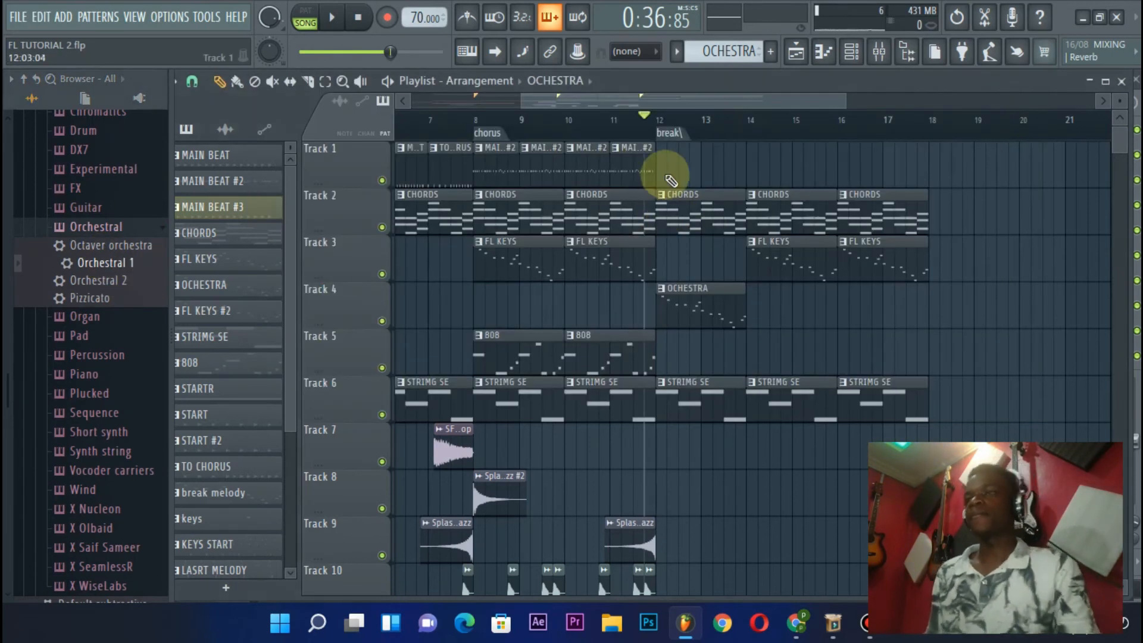
# Listen to the song going into the break, and compare the FL KEYS and OCHESTRA patterns in pattern mode
pyautogui.press('space')
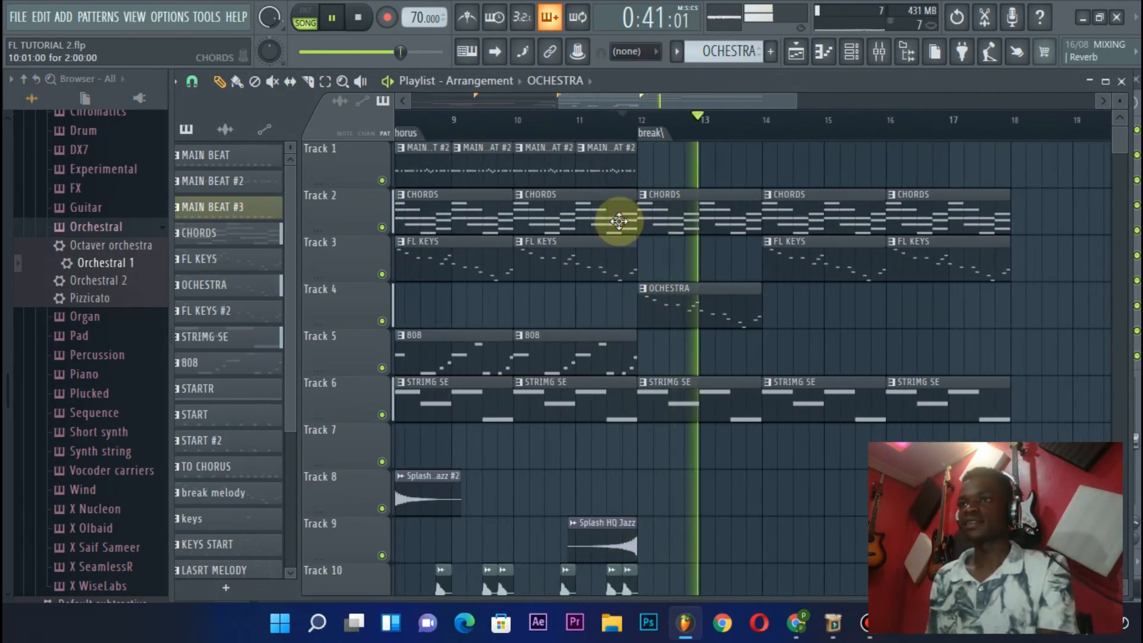
pyautogui.press('space')
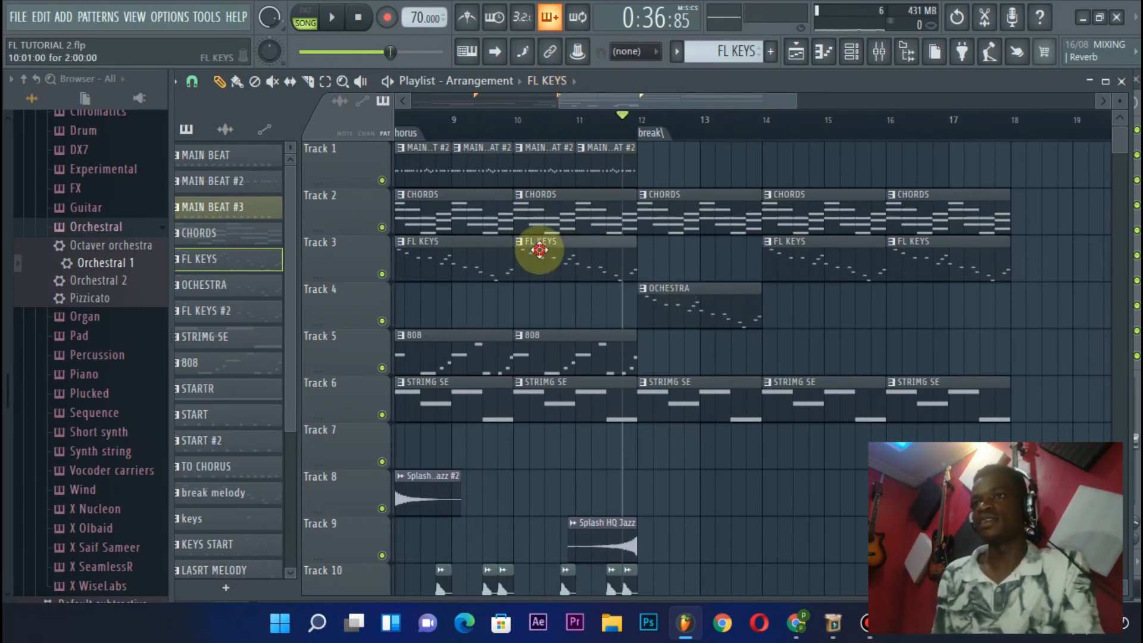
pyautogui.click(307, 14)
pyautogui.press('space')
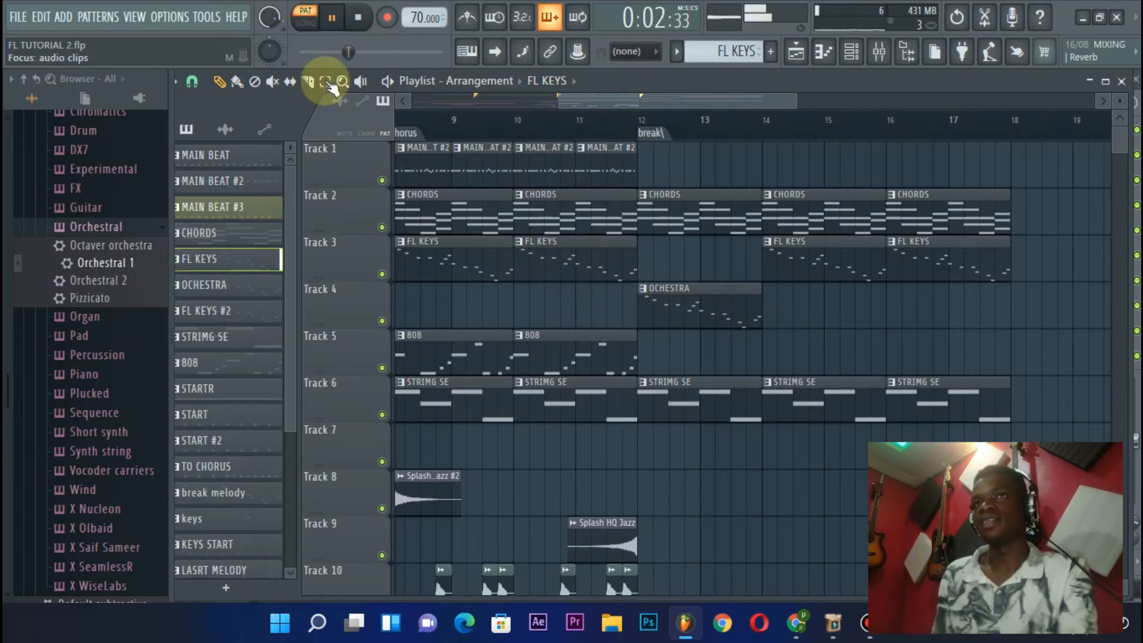
pyautogui.press('space')
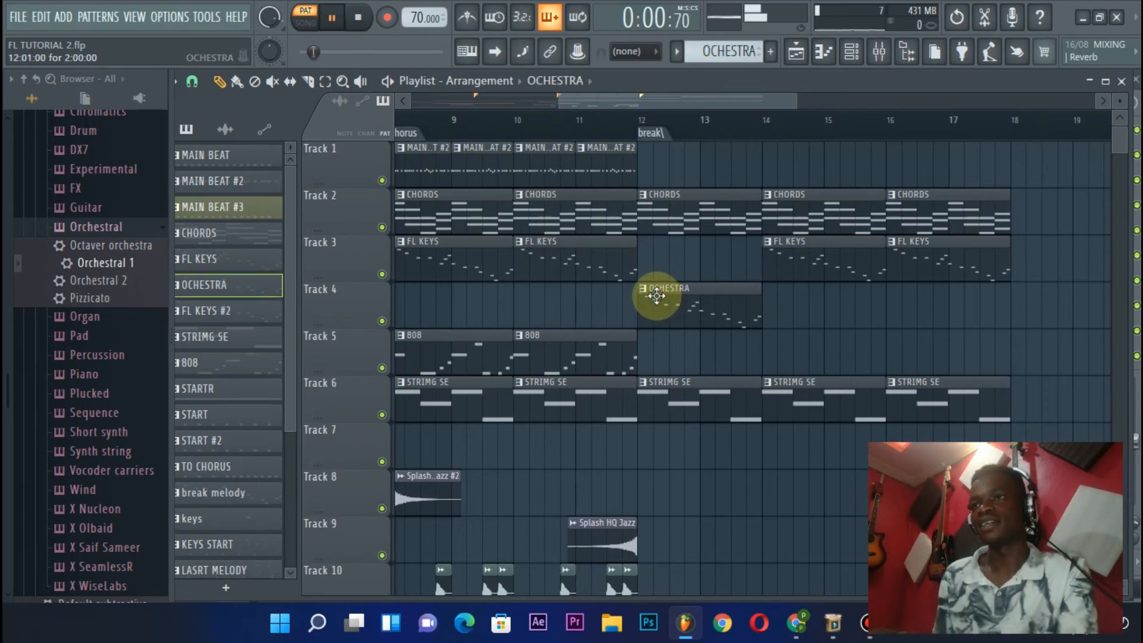
pyautogui.press('space')
# Add an FL KEYS clip at bar 12 on Track 3 above the OCHESTRA clip and move the song playhead to the break
pyautogui.click(587, 260)
pyautogui.click(693, 258)
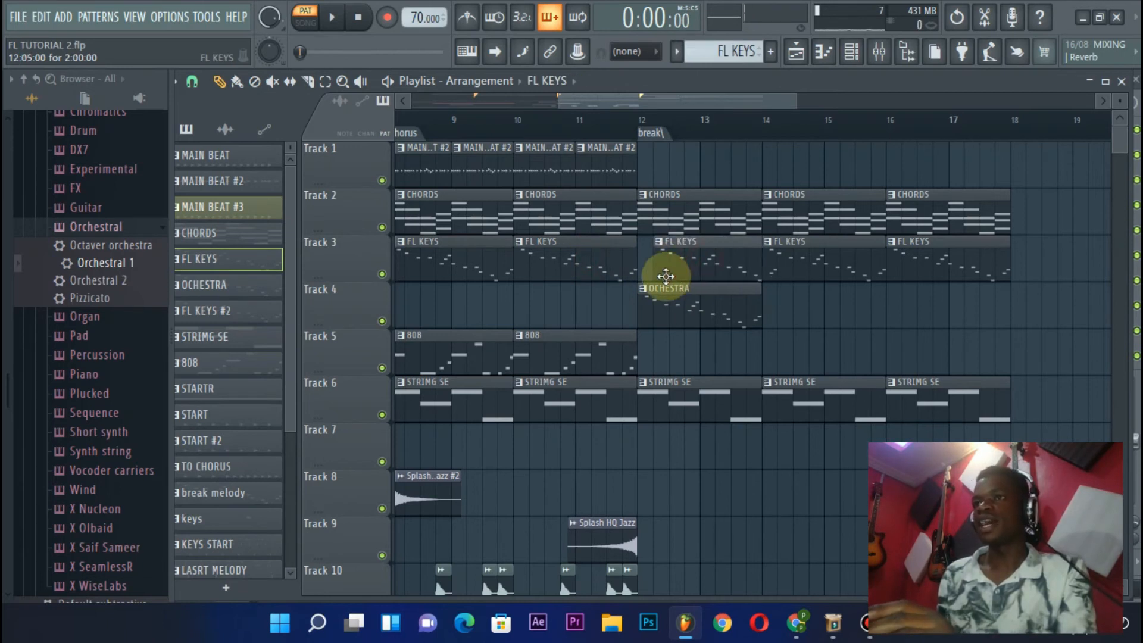
pyautogui.click(645, 122)
pyautogui.scroll(3, 644, 122)
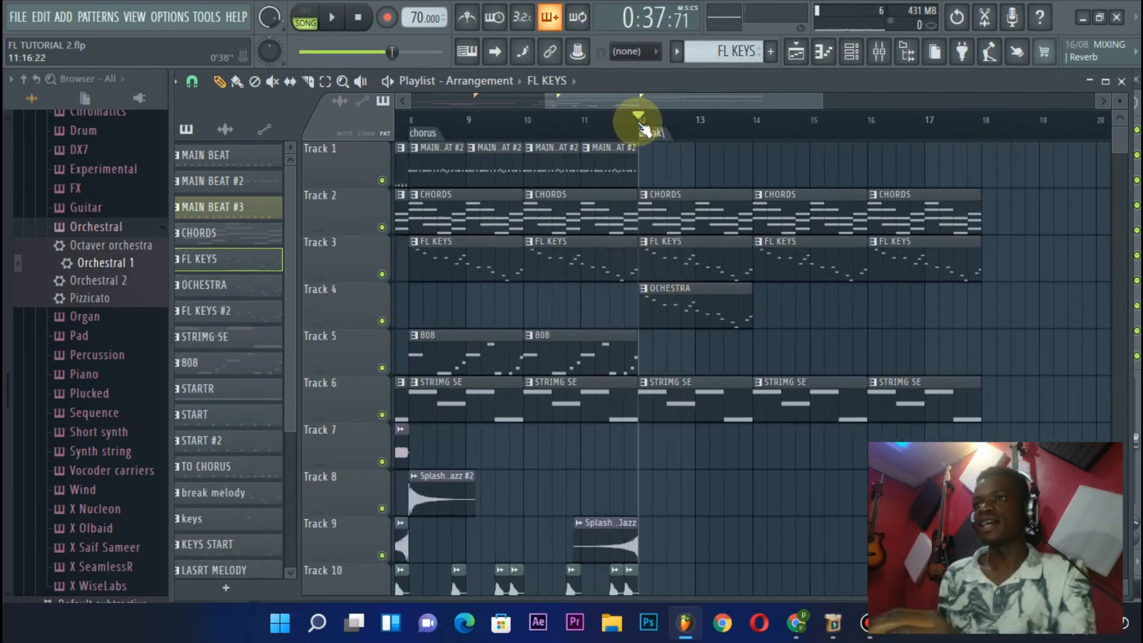
pyautogui.scroll(2, 648, 128)
pyautogui.click(642, 218)
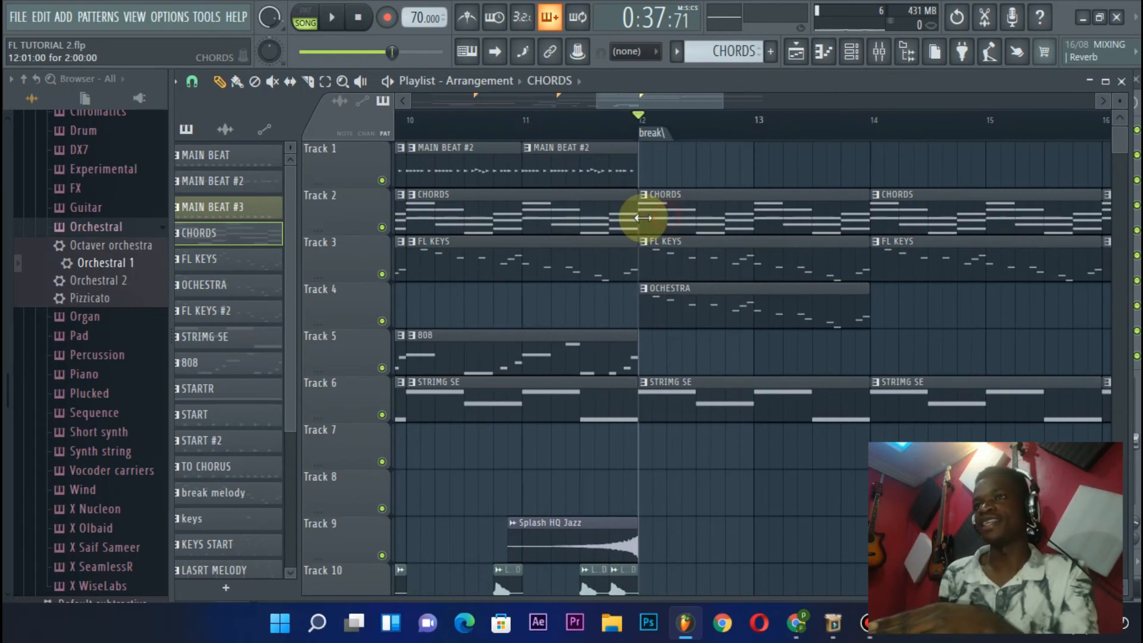
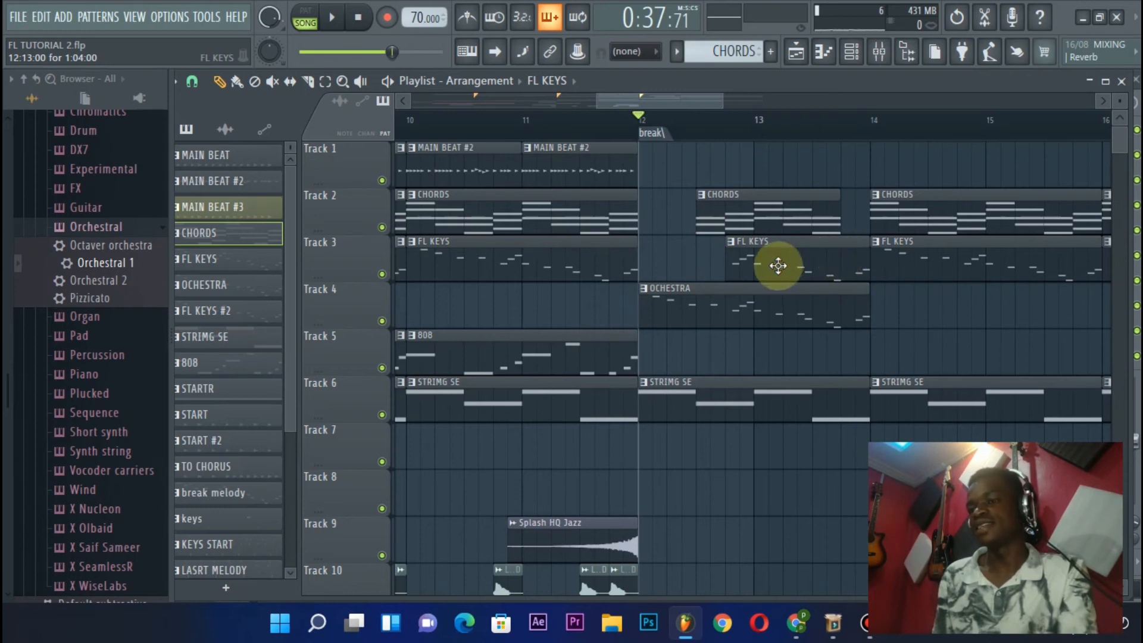
# Play the song from the break marker at bar 12 through to the end of bar 13
pyautogui.press('space')
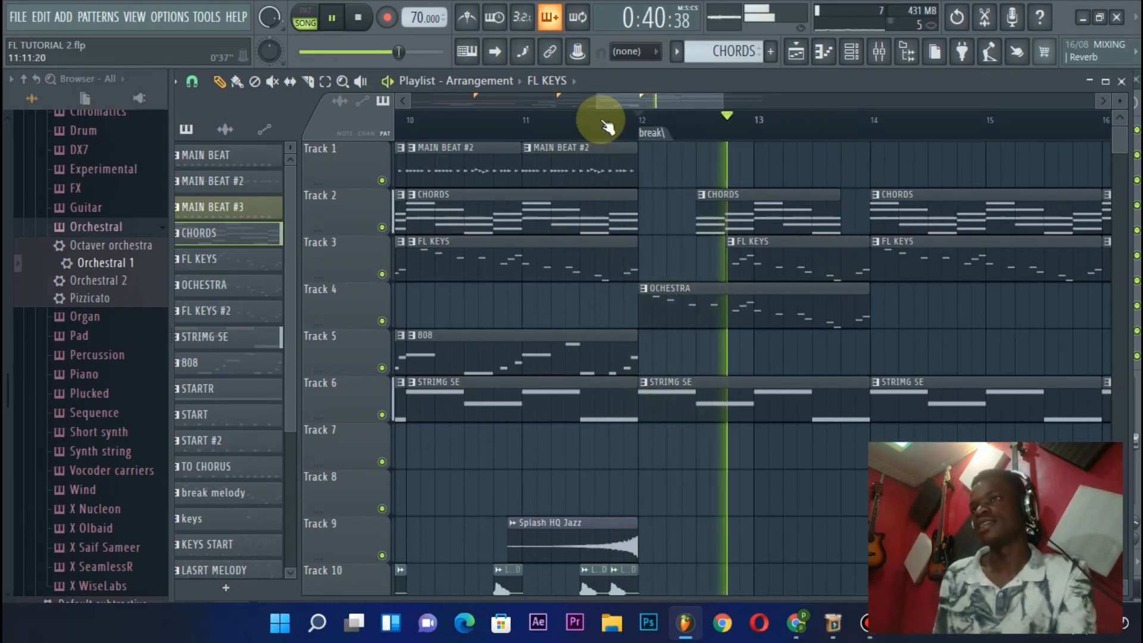
pyautogui.scroll(-1, 607, 127)
pyautogui.scroll(-1, 607, 126)
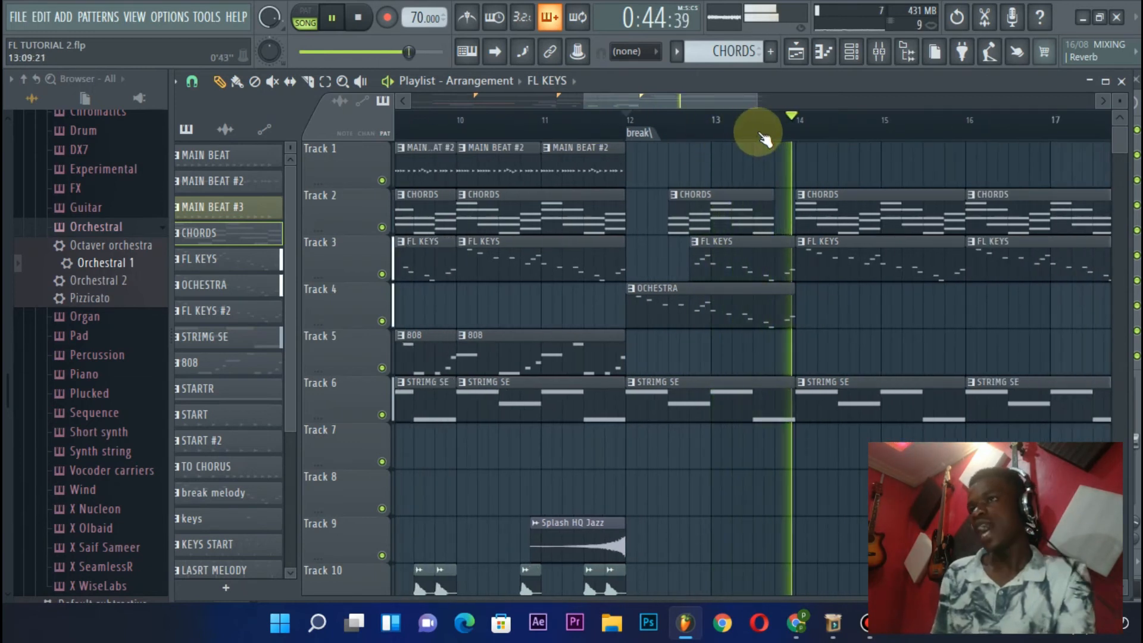
pyautogui.press('space')
pyautogui.scroll(-4, 782, 199)
pyautogui.scroll(4, 777, 194)
# Replay the transition from bar 11 into the break and inspect the effect clips on the lower tracks
pyautogui.click(585, 118)
pyautogui.press('space')
pyautogui.scroll(2, 603, 119)
pyautogui.scroll(2, 603, 121)
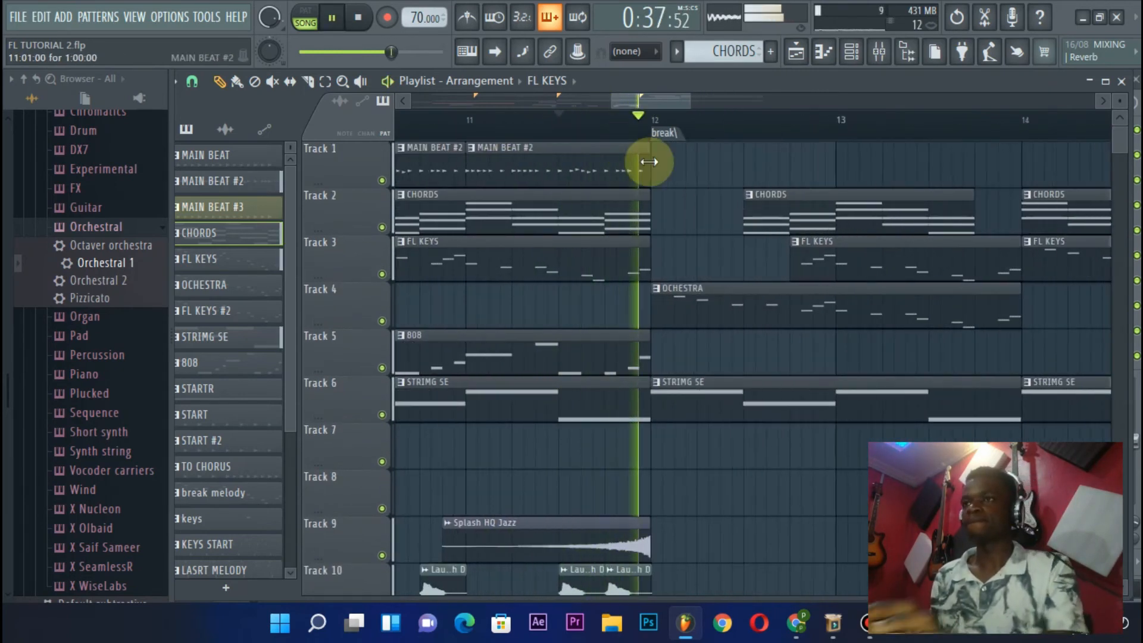
pyautogui.scroll(-2, 696, 129)
pyautogui.scroll(-1, 697, 132)
pyautogui.press('space')
pyautogui.scroll(-4, 692, 278)
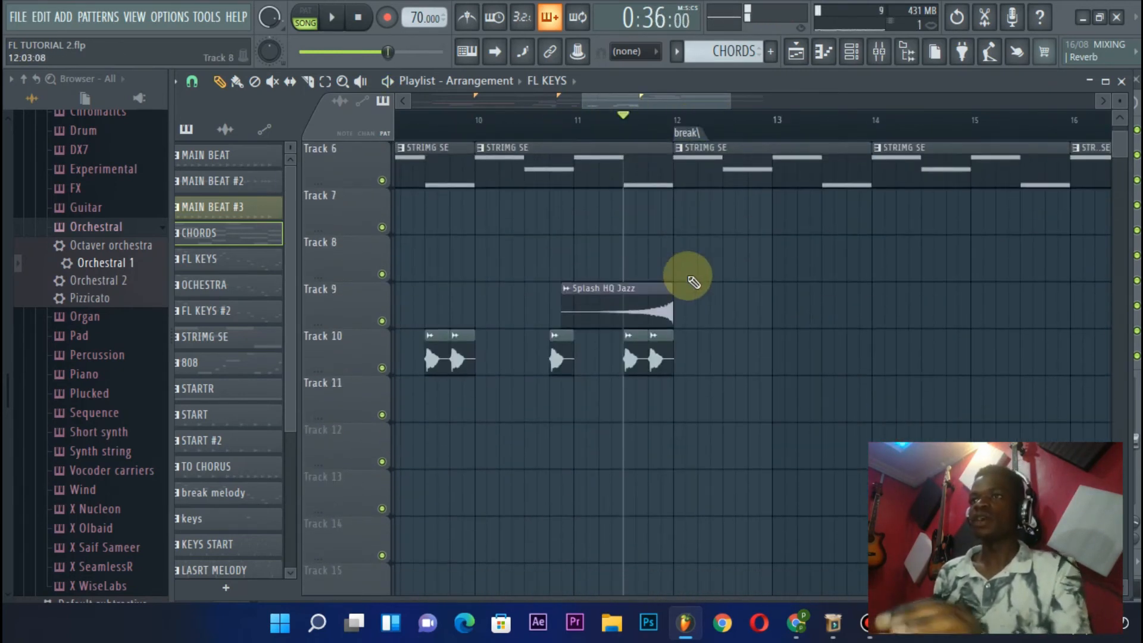
pyautogui.scroll(3, 691, 280)
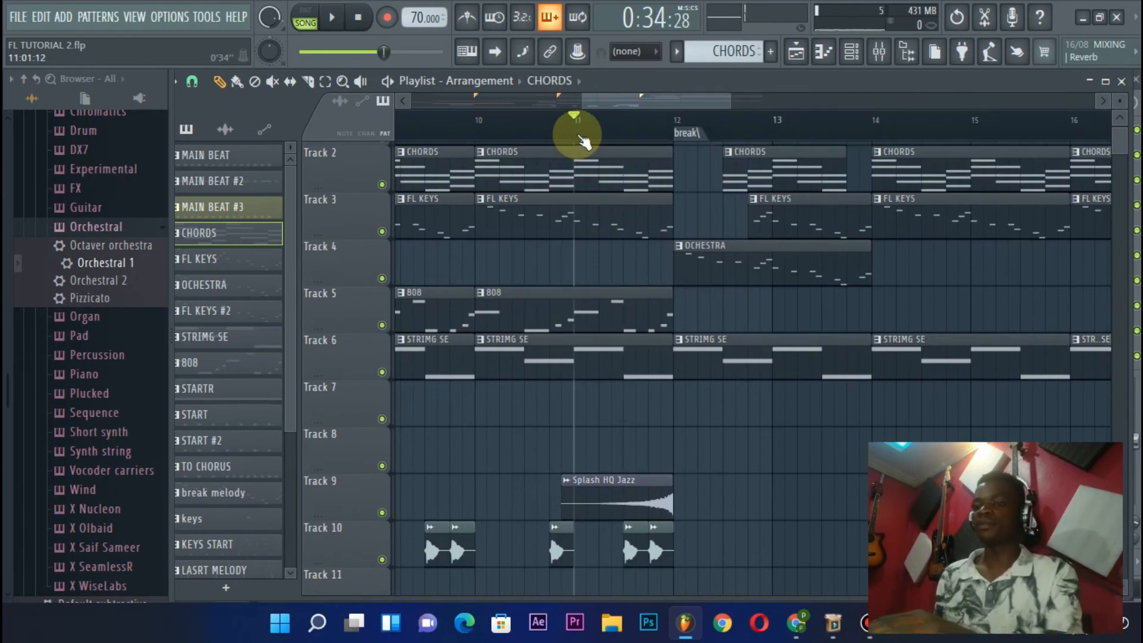
pyautogui.press('space')
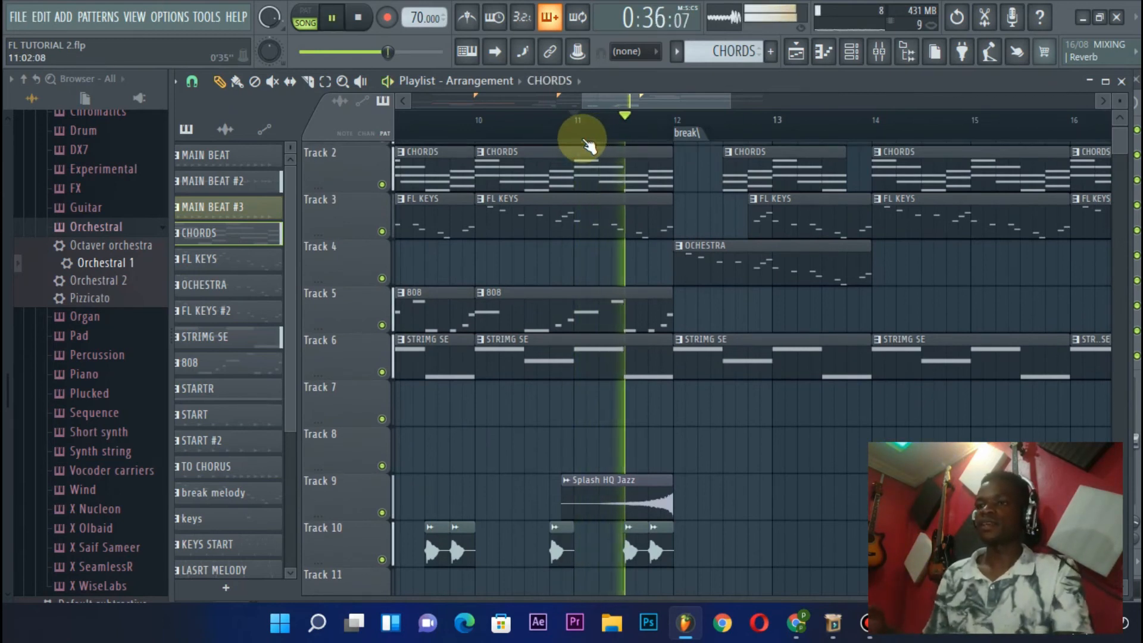
pyautogui.scroll(-3, 613, 135)
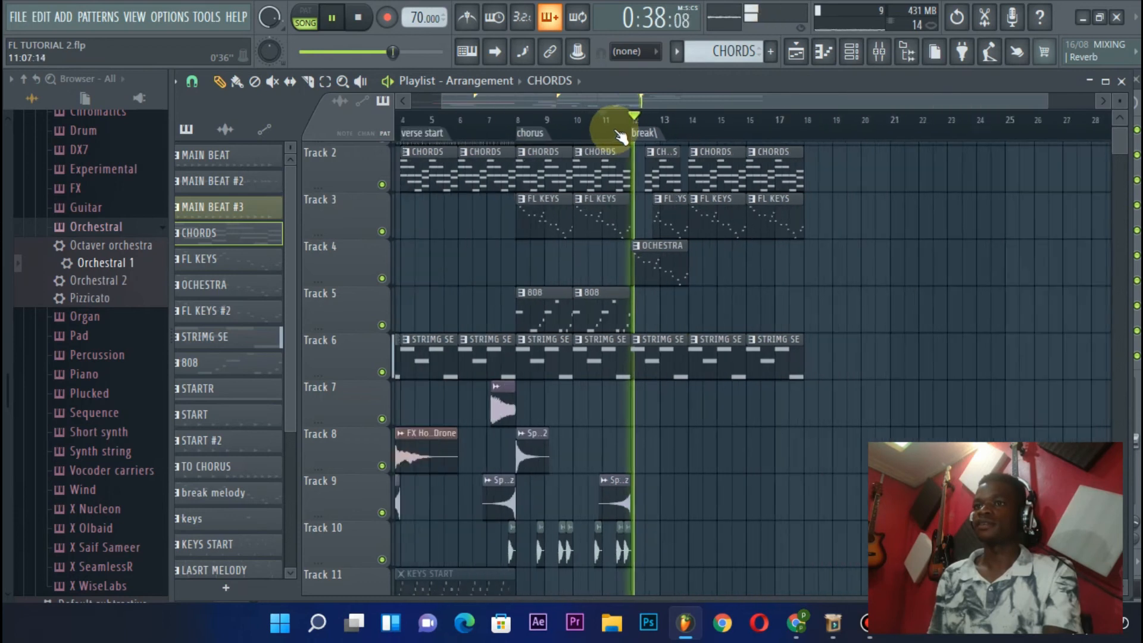
pyautogui.scroll(-1, 621, 137)
pyautogui.press('space')
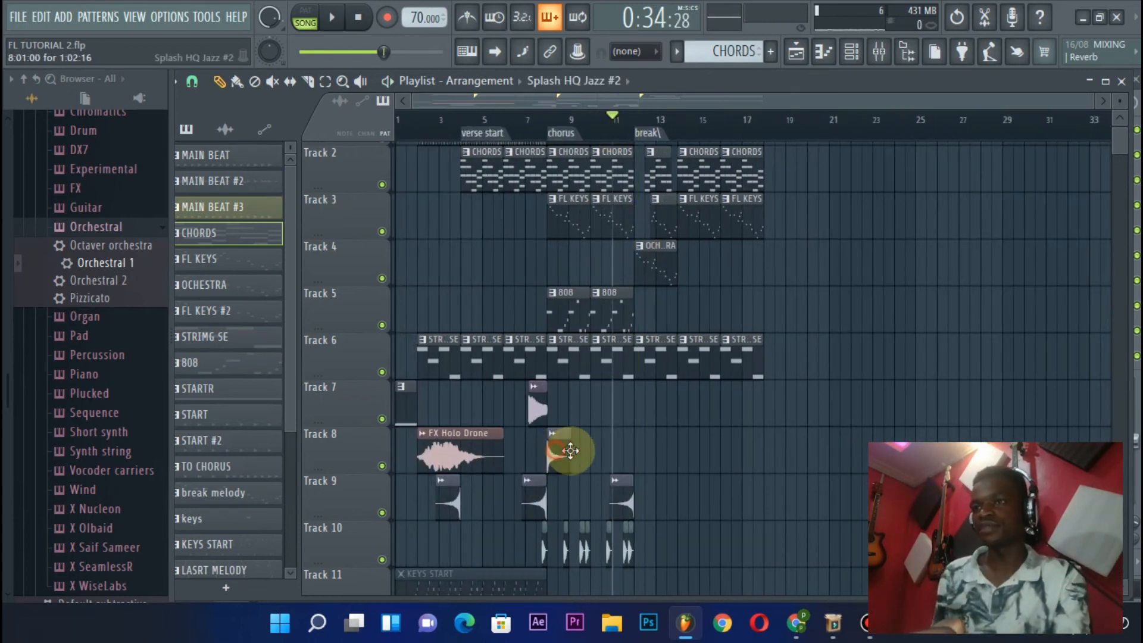
# Copy the Splash HQ Jazz #2 clip from the chorus start to the break marker on Track 8 and play the transition
pyautogui.moveTo(570, 450); pyautogui.dragTo(655, 468)
pyautogui.press('space')
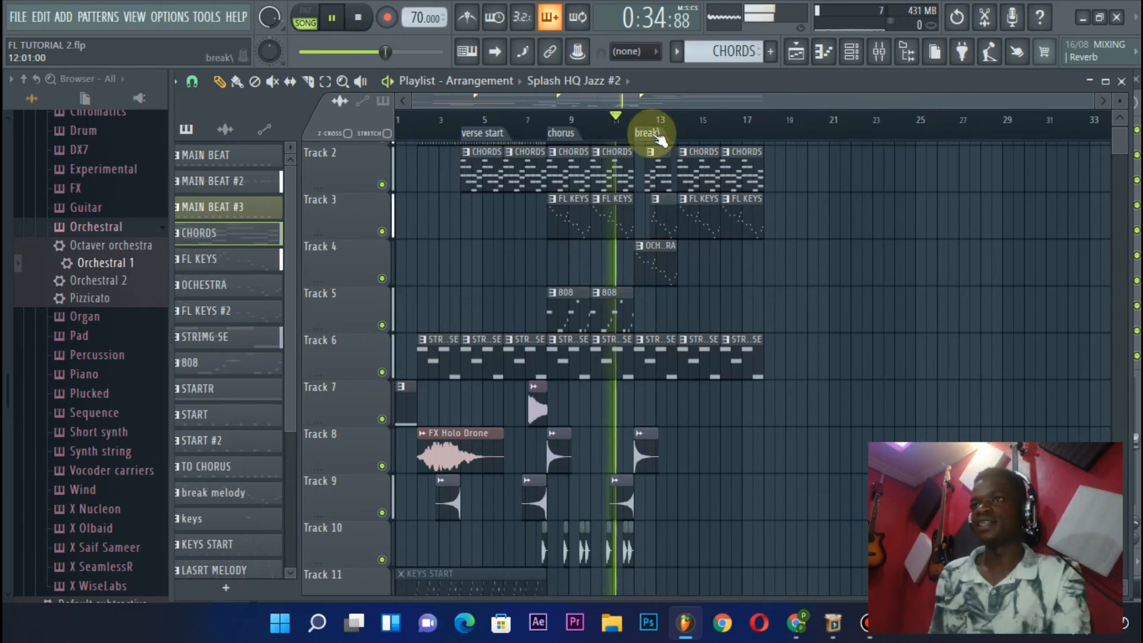
pyautogui.scroll(3, 651, 132)
pyautogui.scroll(2, 655, 116)
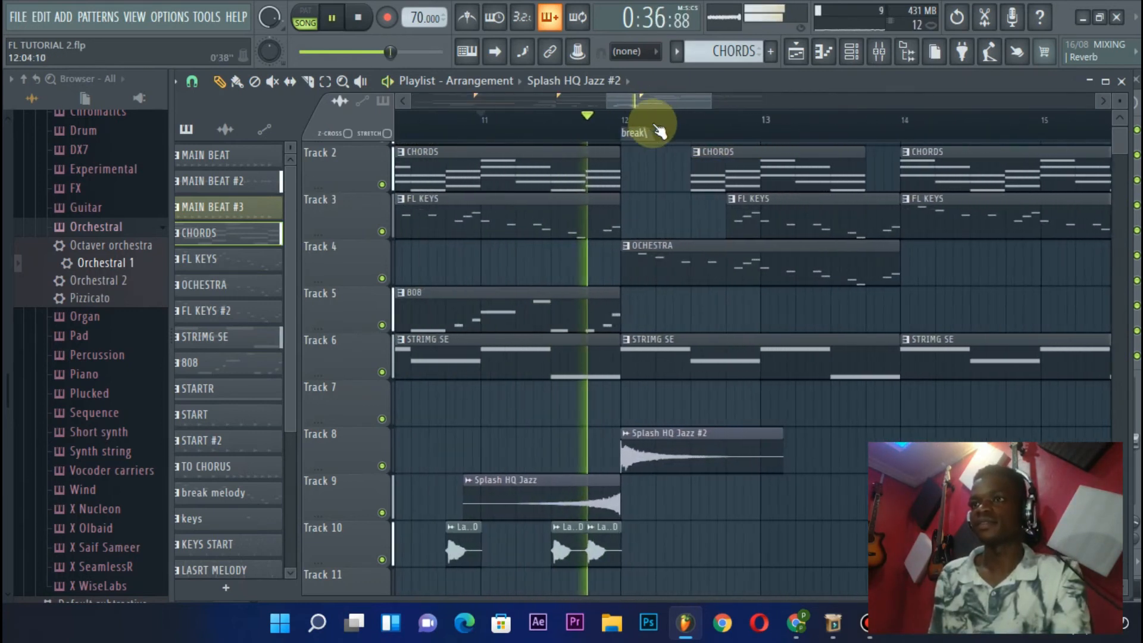
pyautogui.press('space')
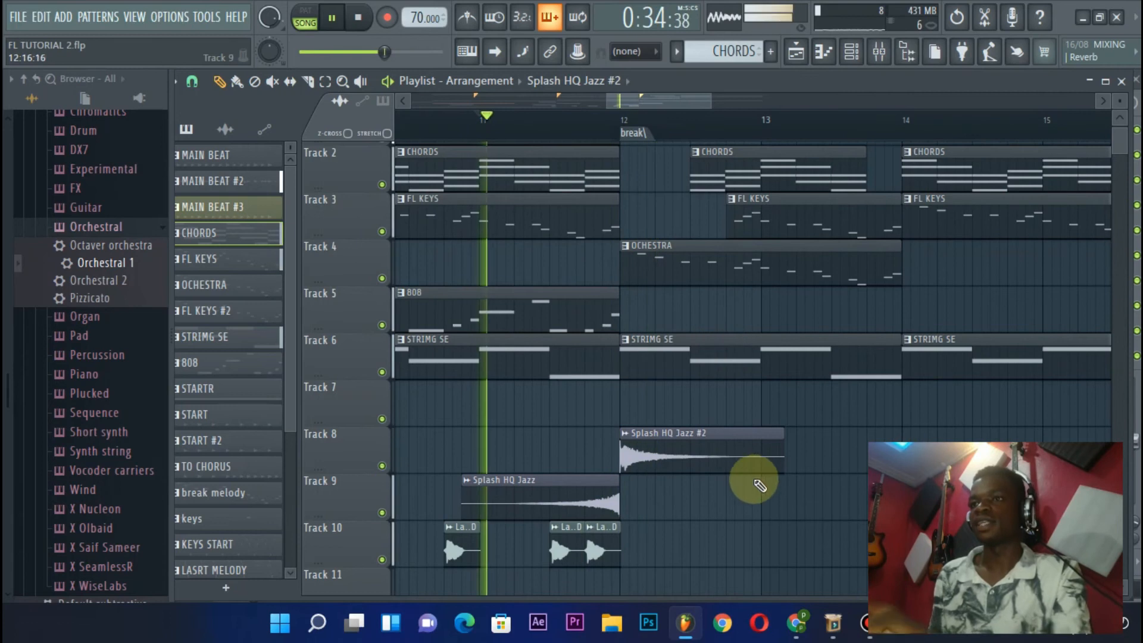
# Check the Splash HQ Jazz #2 sample settings and listen to the clip's start at the break
pyautogui.doubleClick(681, 459)
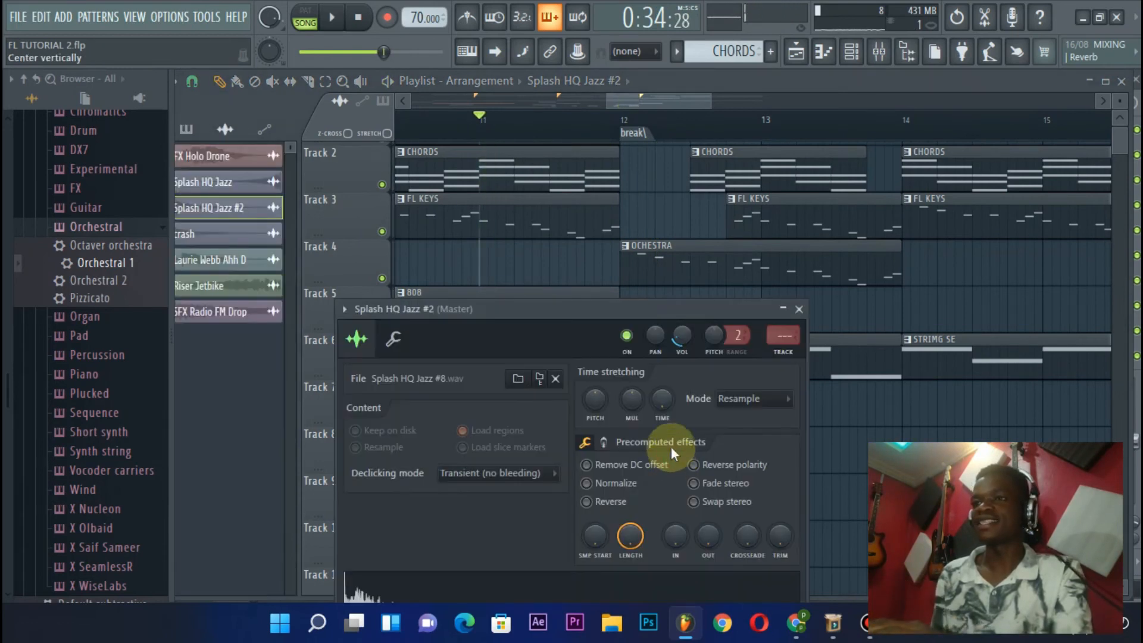
pyautogui.click(799, 309)
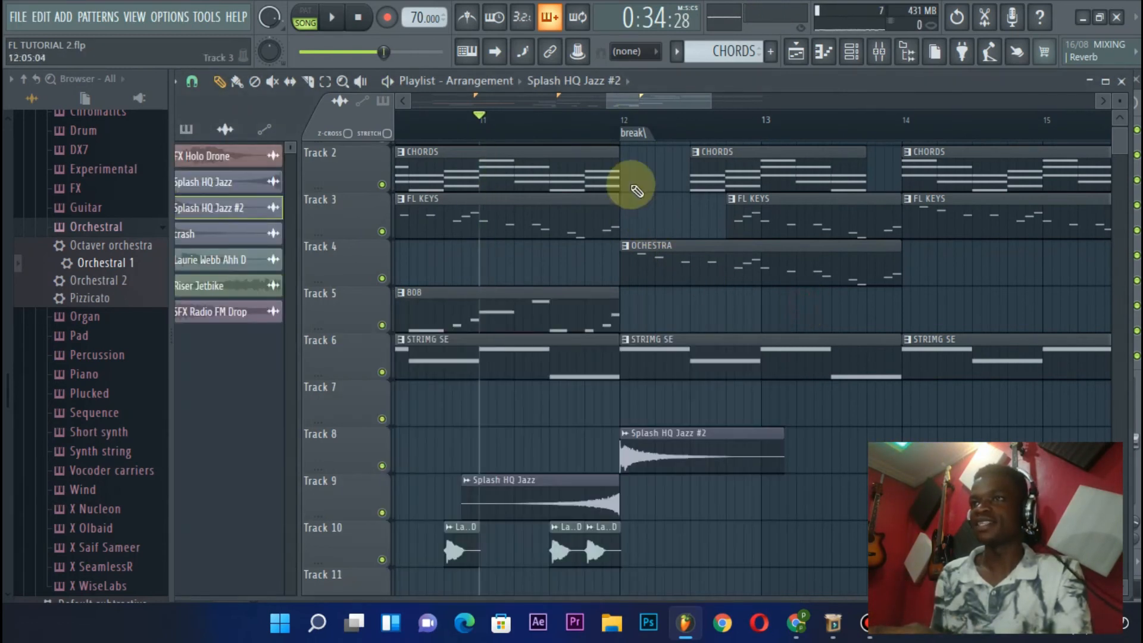
pyautogui.click(613, 127)
pyautogui.scroll(3, 616, 134)
pyautogui.scroll(2, 616, 134)
pyautogui.doubleClick(691, 452)
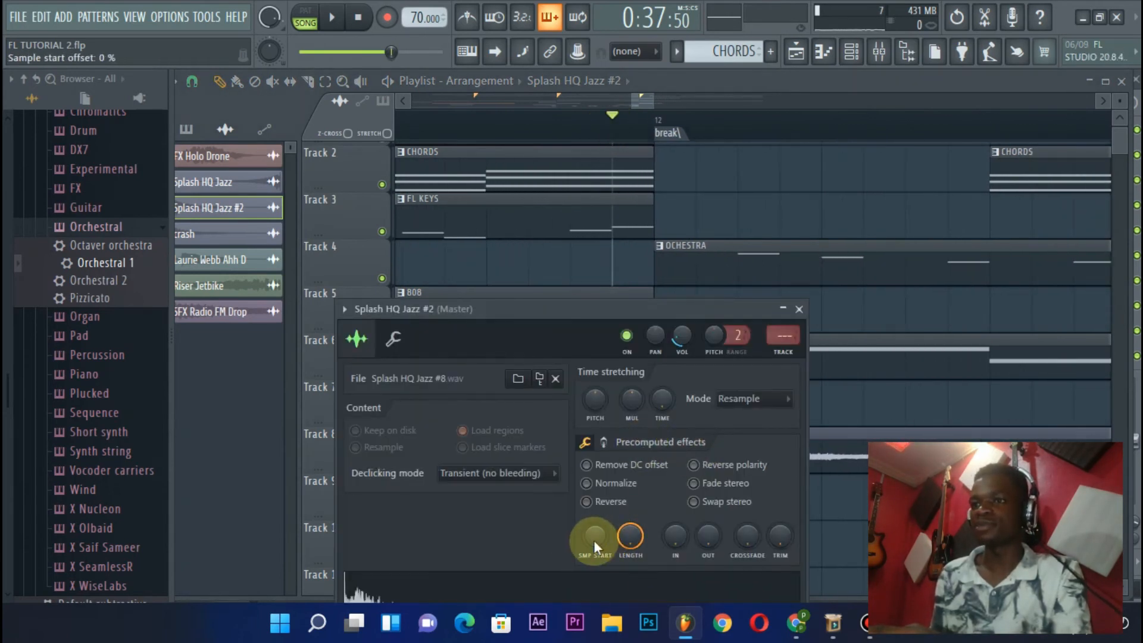
pyautogui.click(801, 310)
pyautogui.press('space')
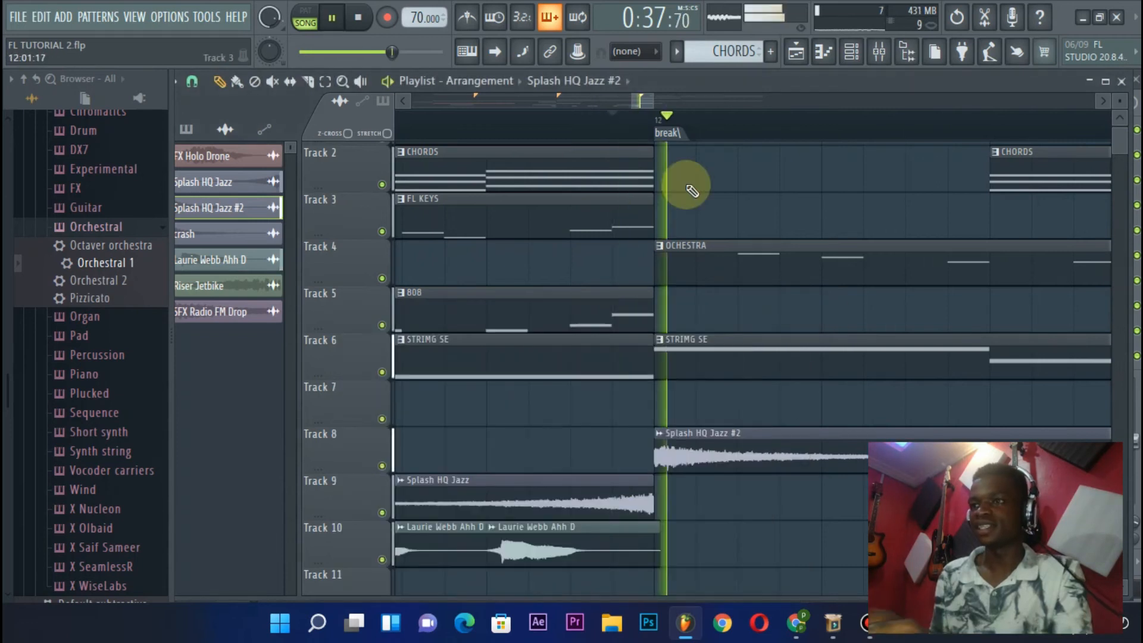
pyautogui.press('space')
# Listen from the second half of bar 11 through the break into bar 13
pyautogui.scroll(-3, 623, 118)
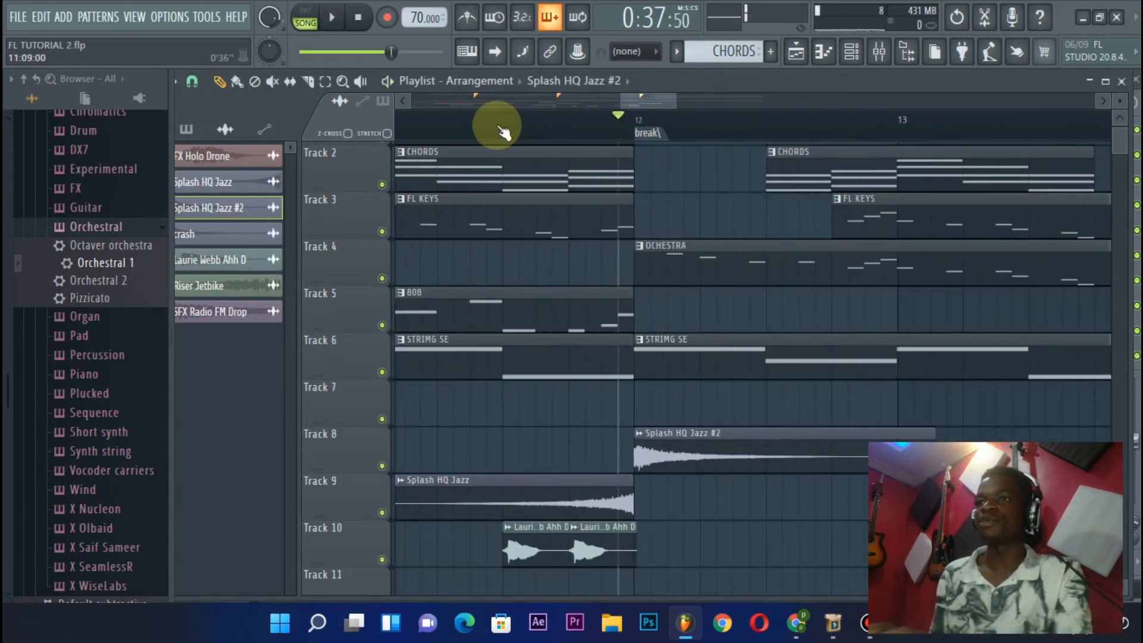
pyautogui.press('space')
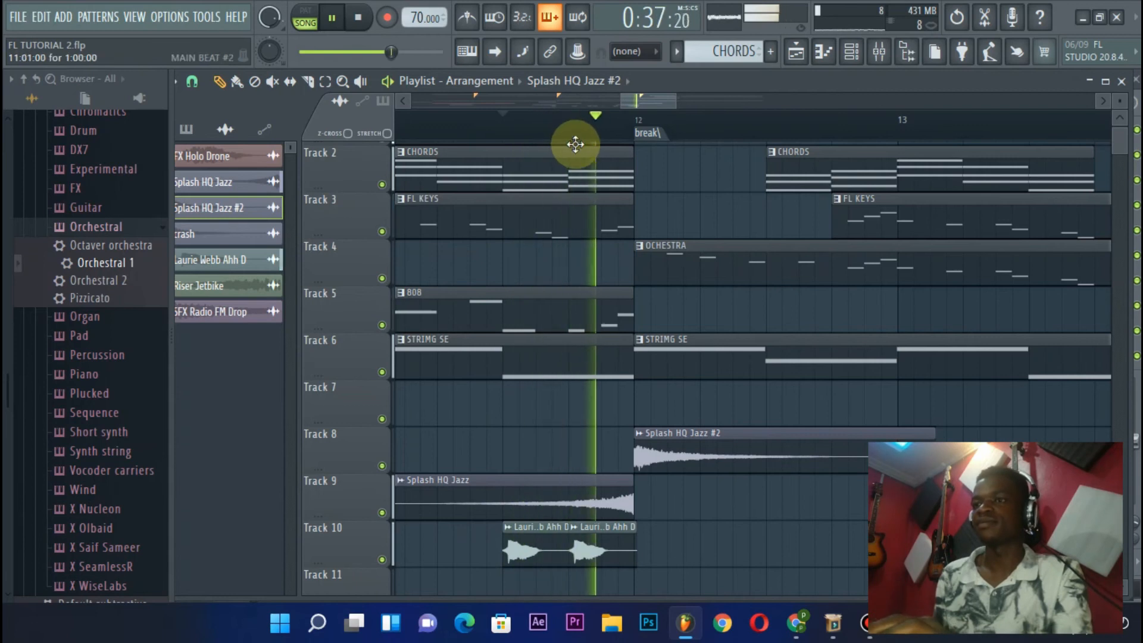
pyautogui.scroll(-4, 607, 166)
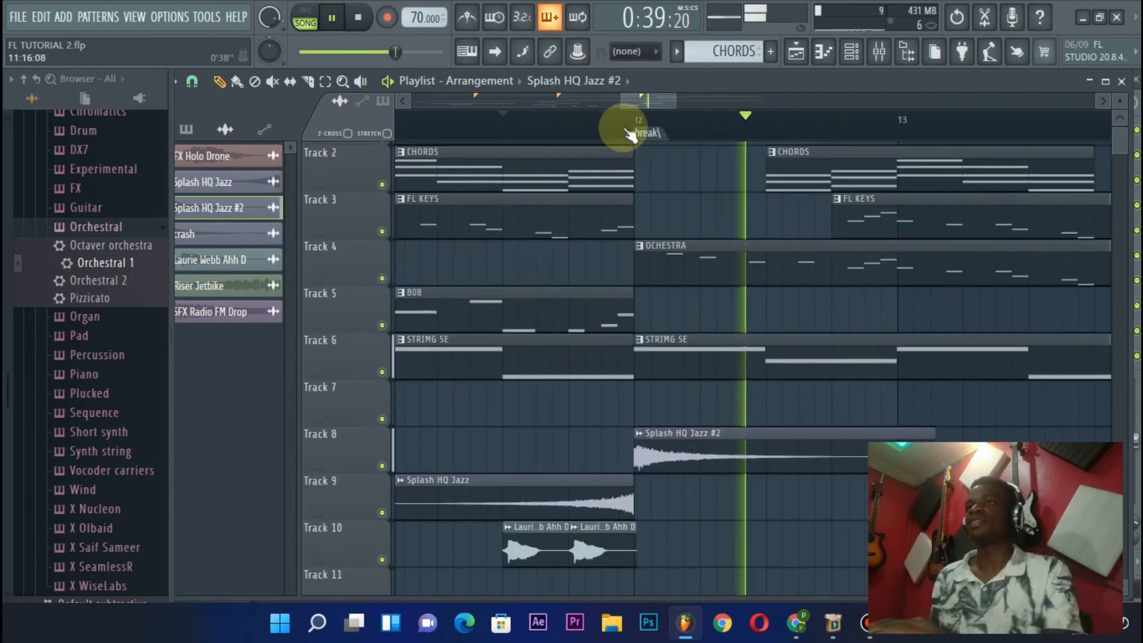
pyautogui.scroll(-3, 630, 132)
pyautogui.scroll(-3, 651, 204)
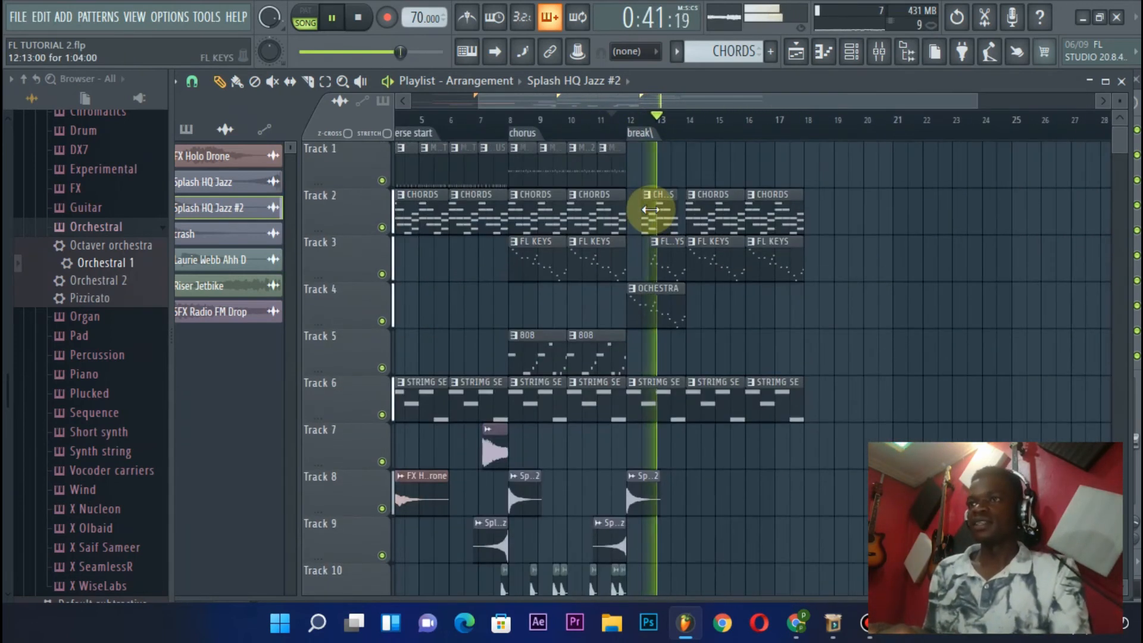
pyautogui.scroll(5, 675, 127)
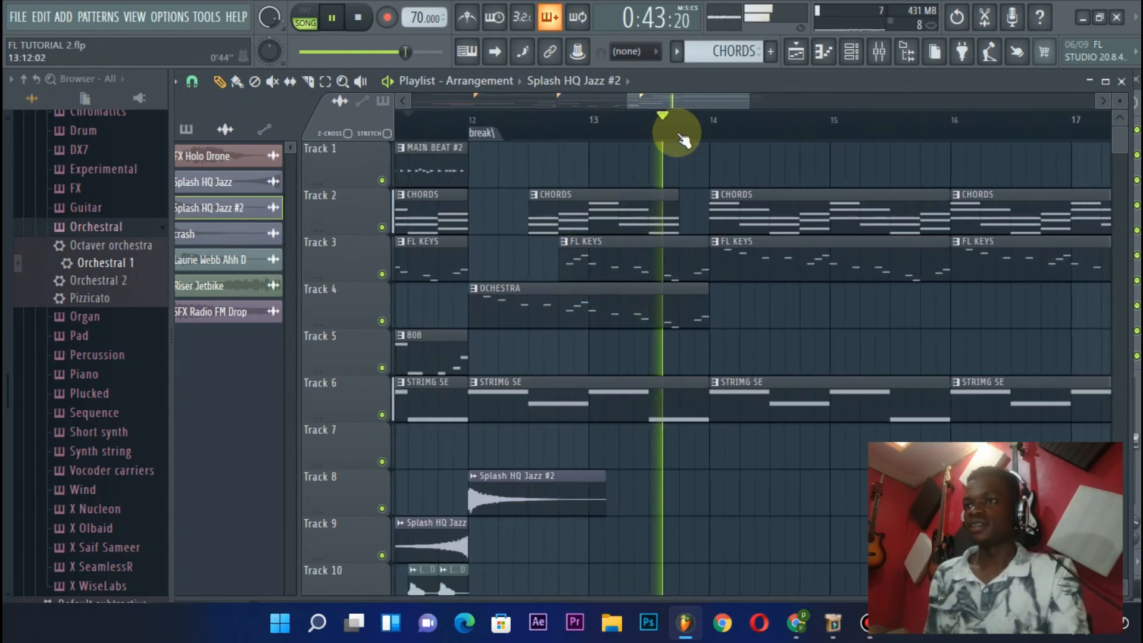
pyautogui.press('space')
# Add another copy of the "Ahh D" vocal clip on Track 10 at 13:13, in the last beat before bar 14
pyautogui.scroll(-3, 677, 132)
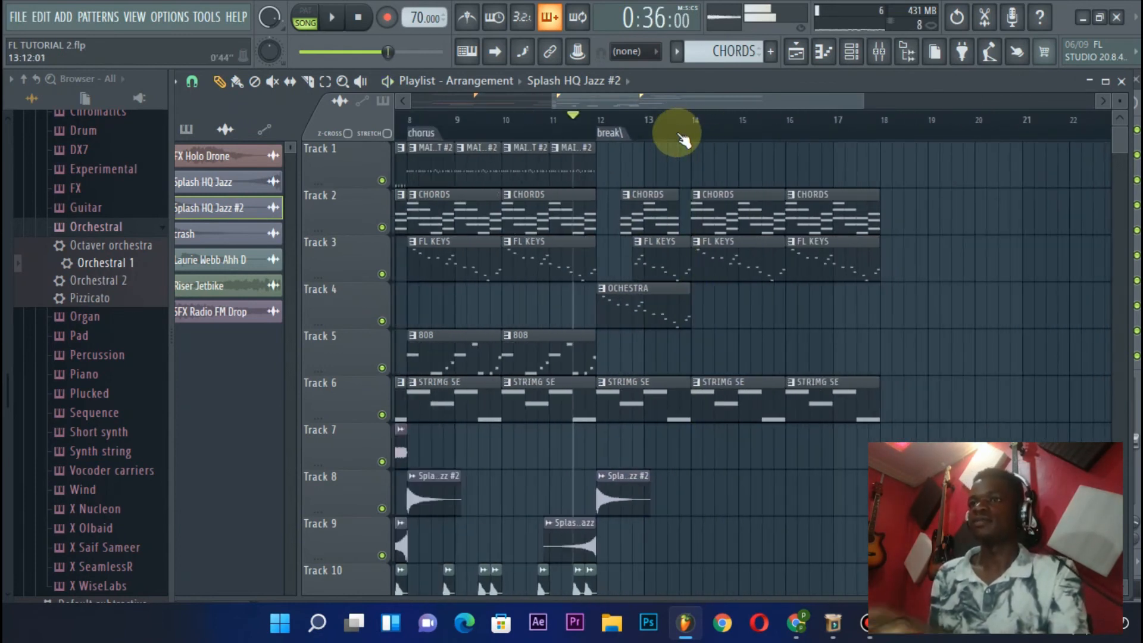
pyautogui.scroll(-4, 649, 216)
pyautogui.scroll(-1, 631, 262)
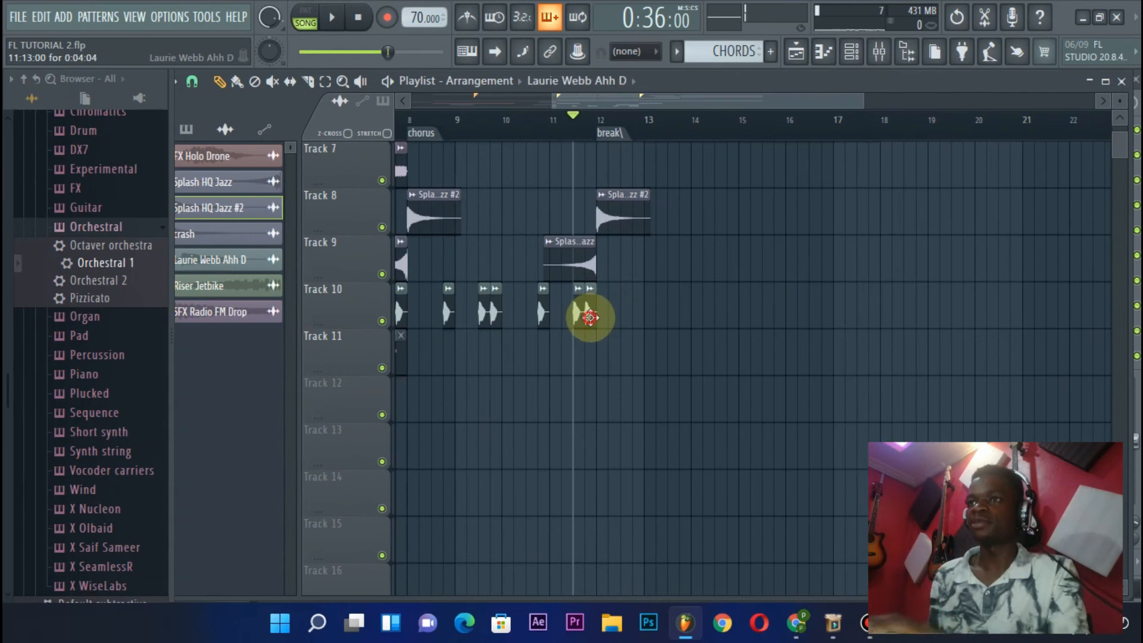
pyautogui.scroll(6, 682, 268)
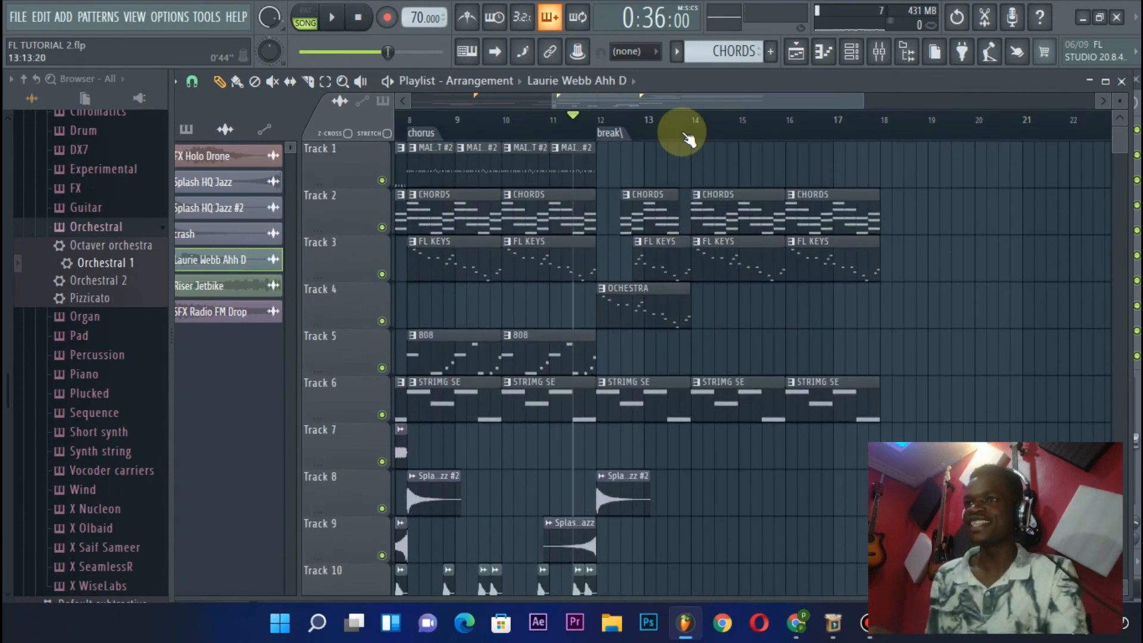
pyautogui.scroll(3, 681, 132)
pyautogui.scroll(-6, 660, 255)
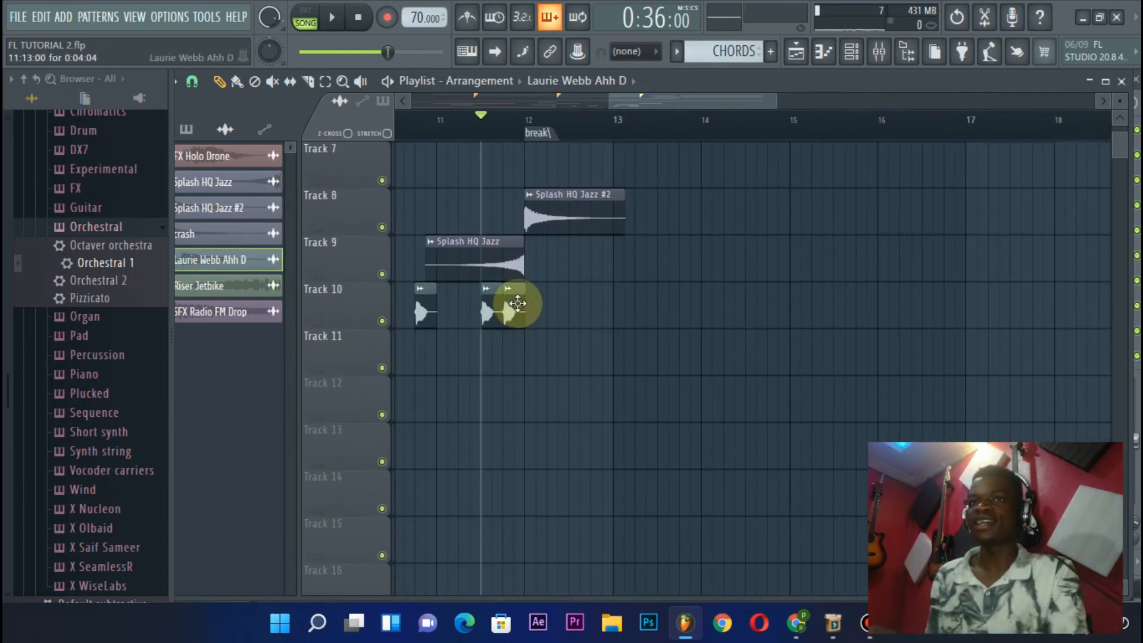
pyautogui.scroll(1, 695, 290)
pyautogui.click(681, 357)
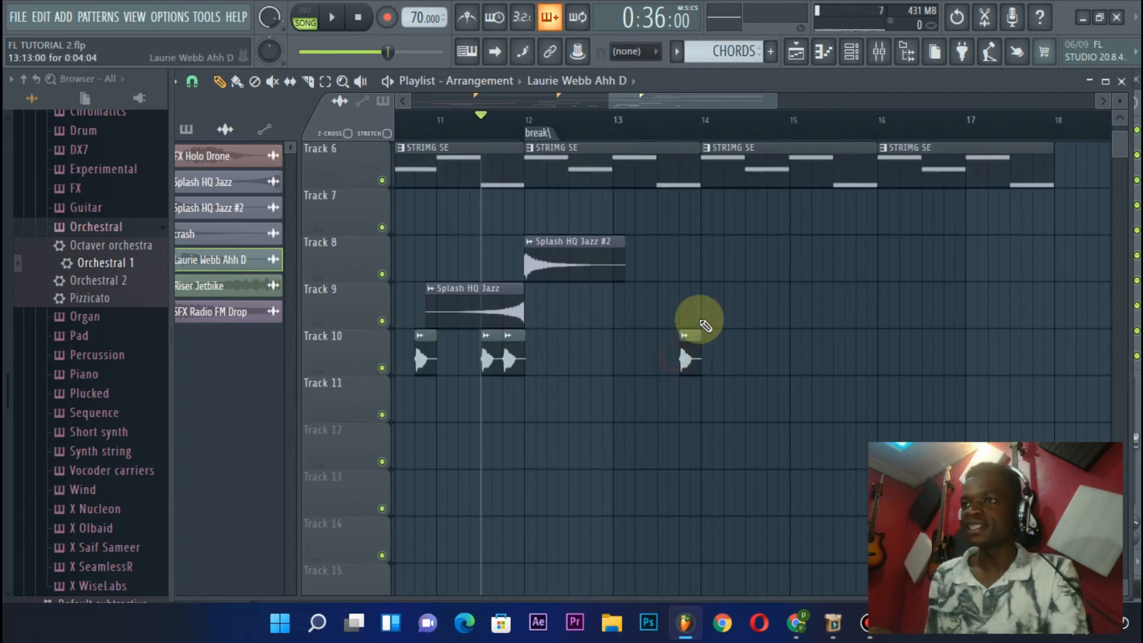
# Trim the break's FL KEYS, OCHESTRA and STRIMG SE clips to end at 13:13 and save the project
pyautogui.scroll(5, 694, 319)
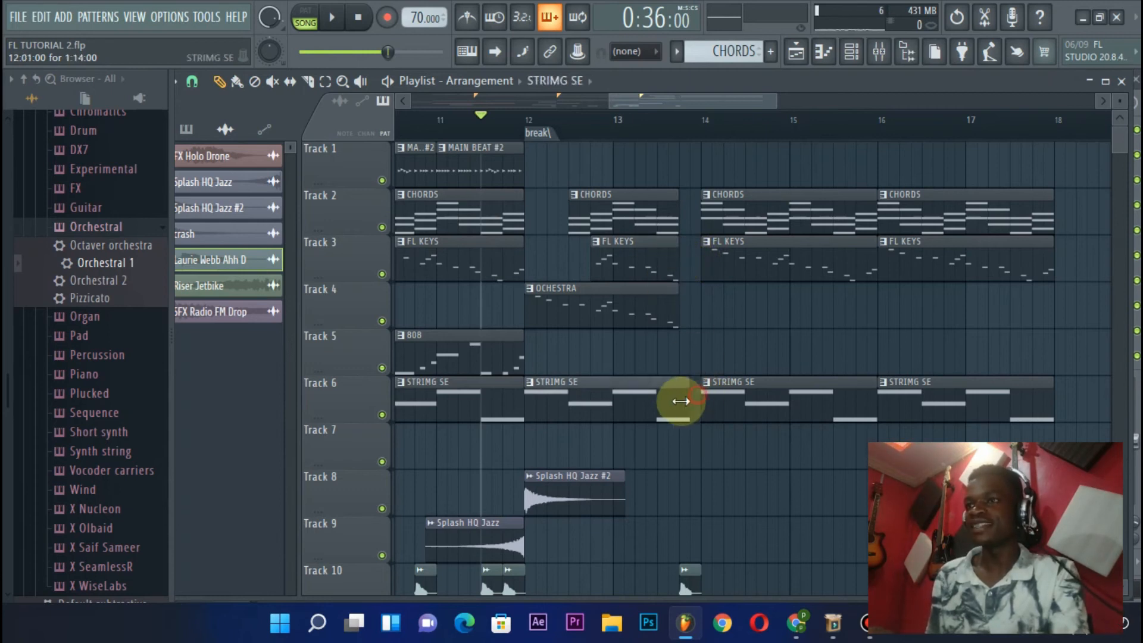
pyautogui.scroll(-3, 685, 393)
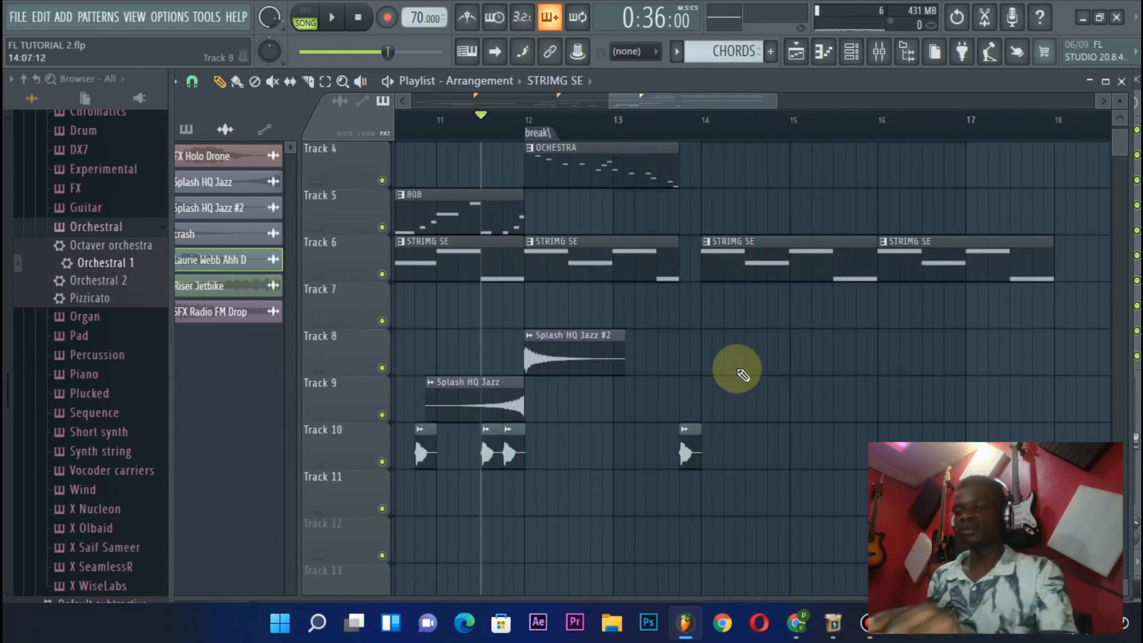
pyautogui.press('space')
pyautogui.scroll(3, 744, 375)
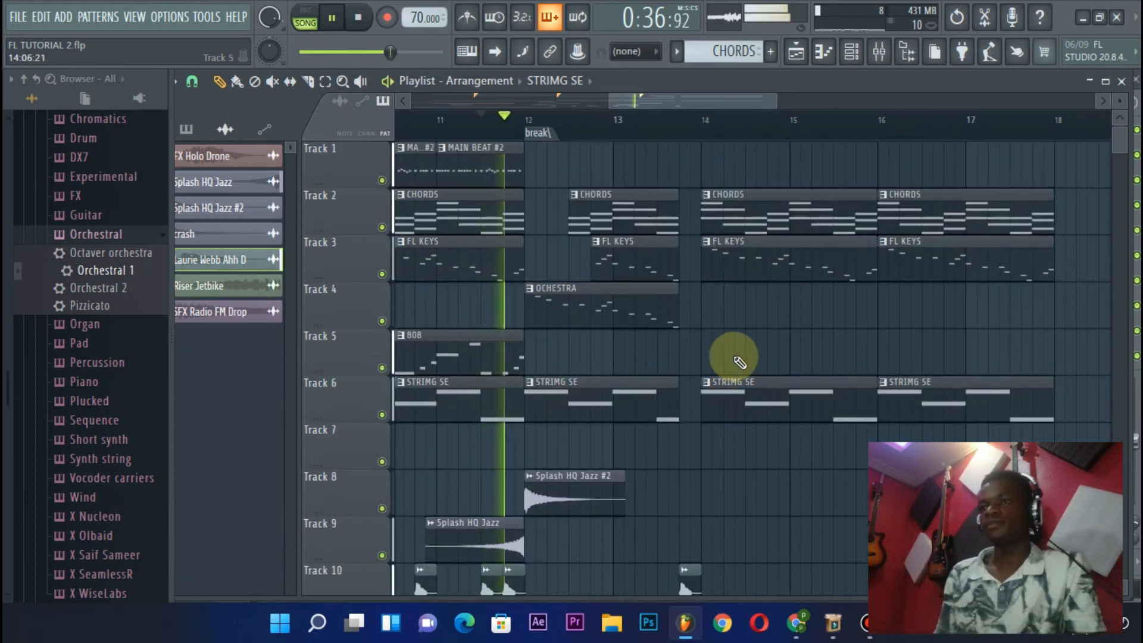
pyautogui.click(18, 16)
pyautogui.click(46, 95)
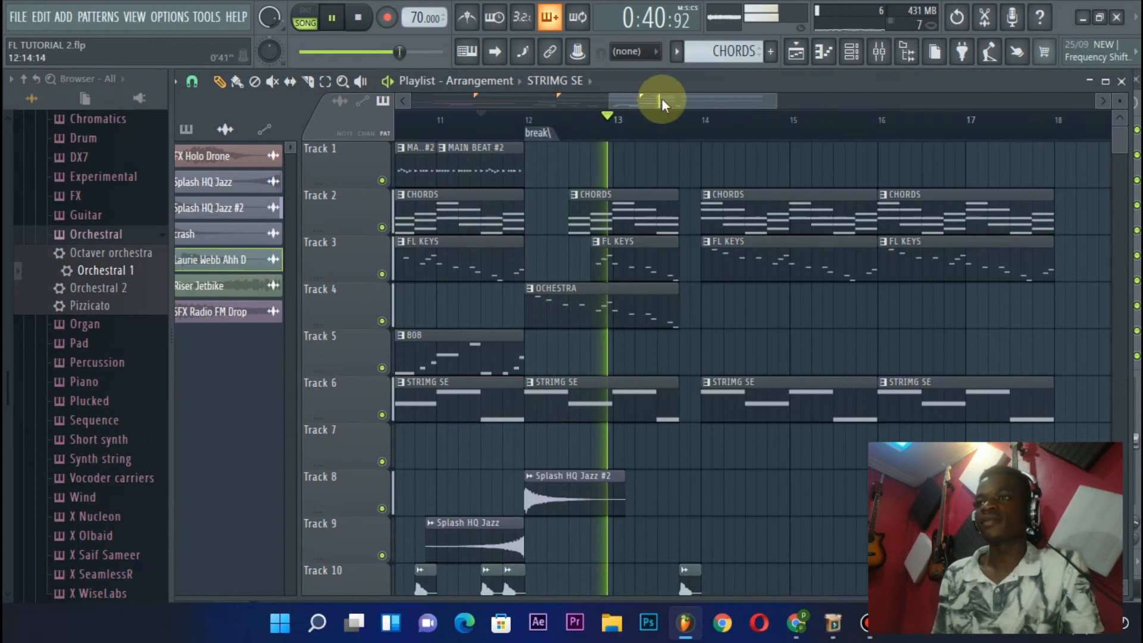
# Listen to the end of the break with its gap and vocal clip leading into bar 14
pyautogui.scroll(-3, 677, 120)
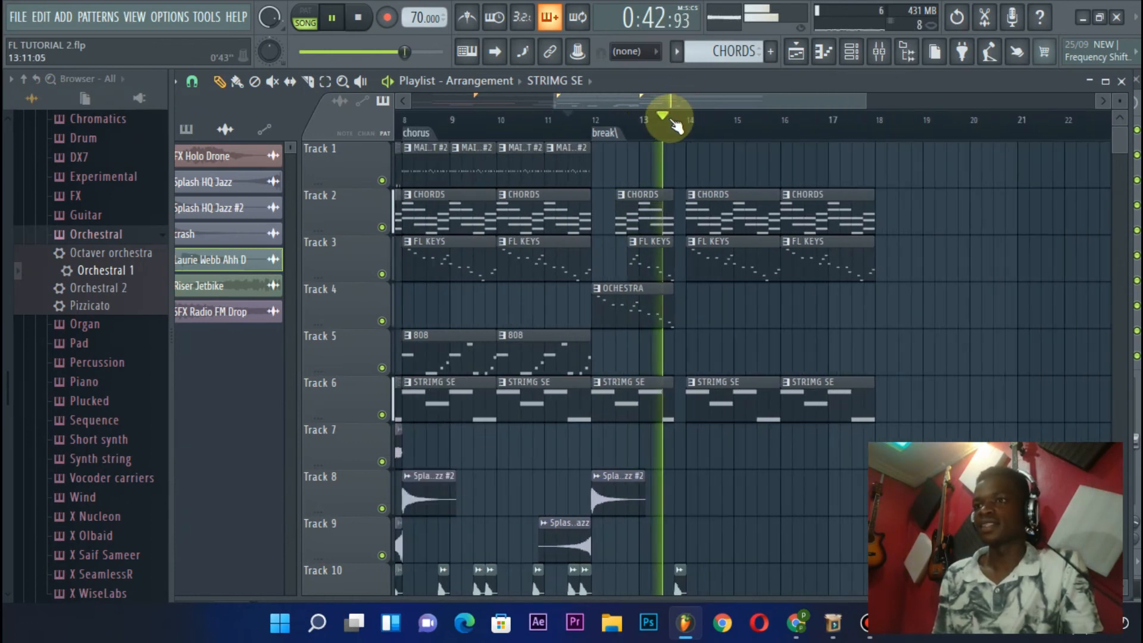
pyautogui.scroll(-2, 678, 172)
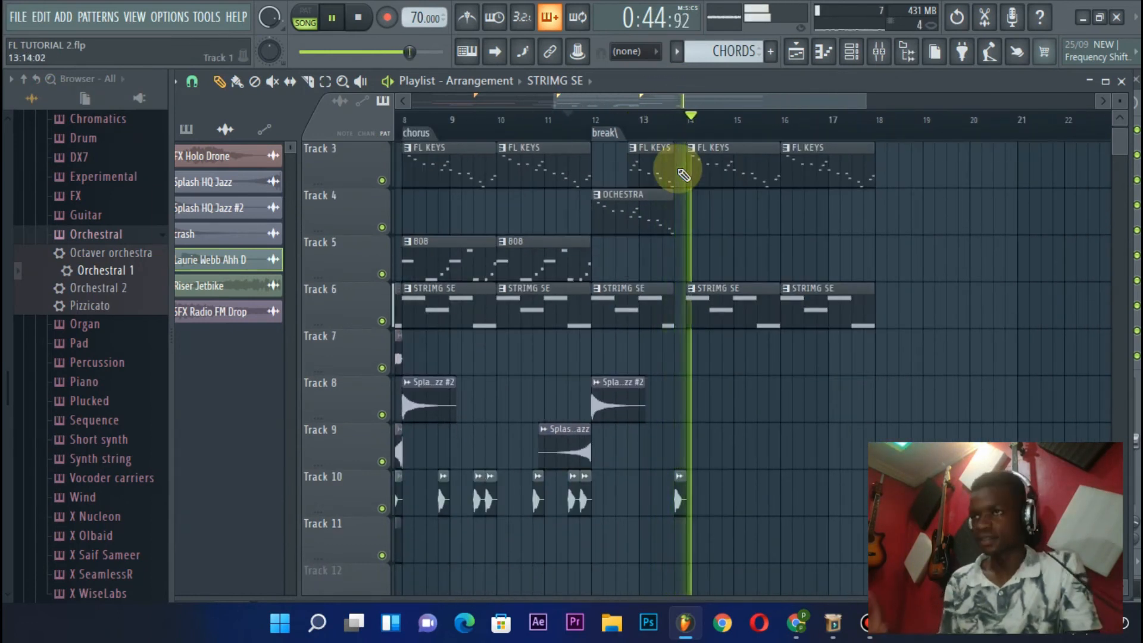
pyautogui.press('space')
pyautogui.scroll(2, 681, 173)
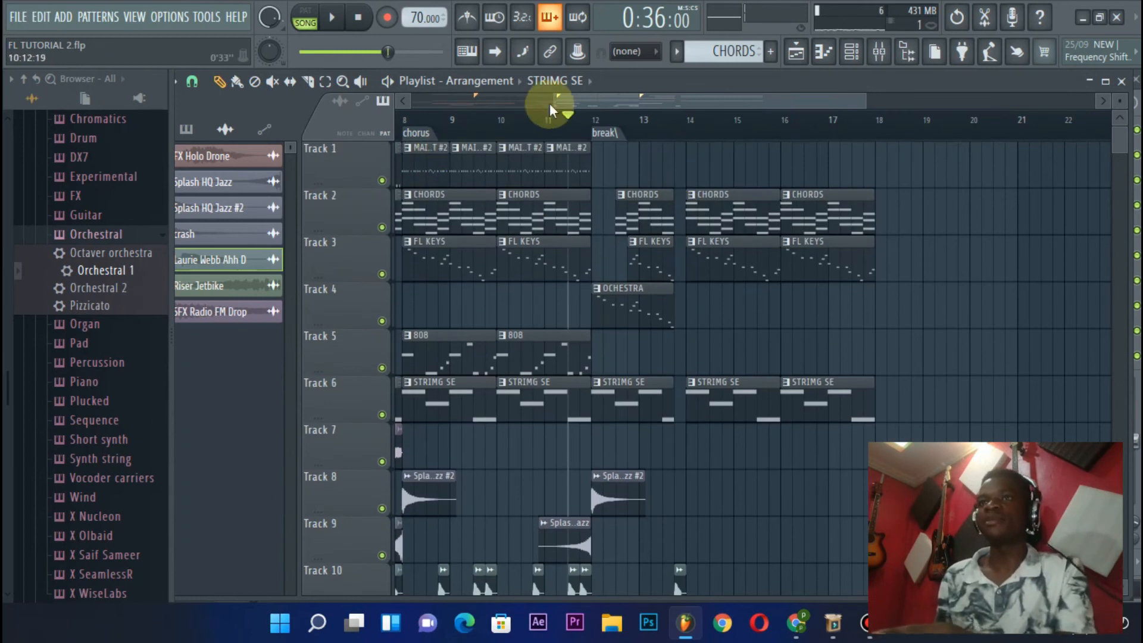
# Add a time marker named VERSE 2 at bar 14
pyautogui.scroll(1, 576, 103)
pyautogui.scroll(2, 576, 103)
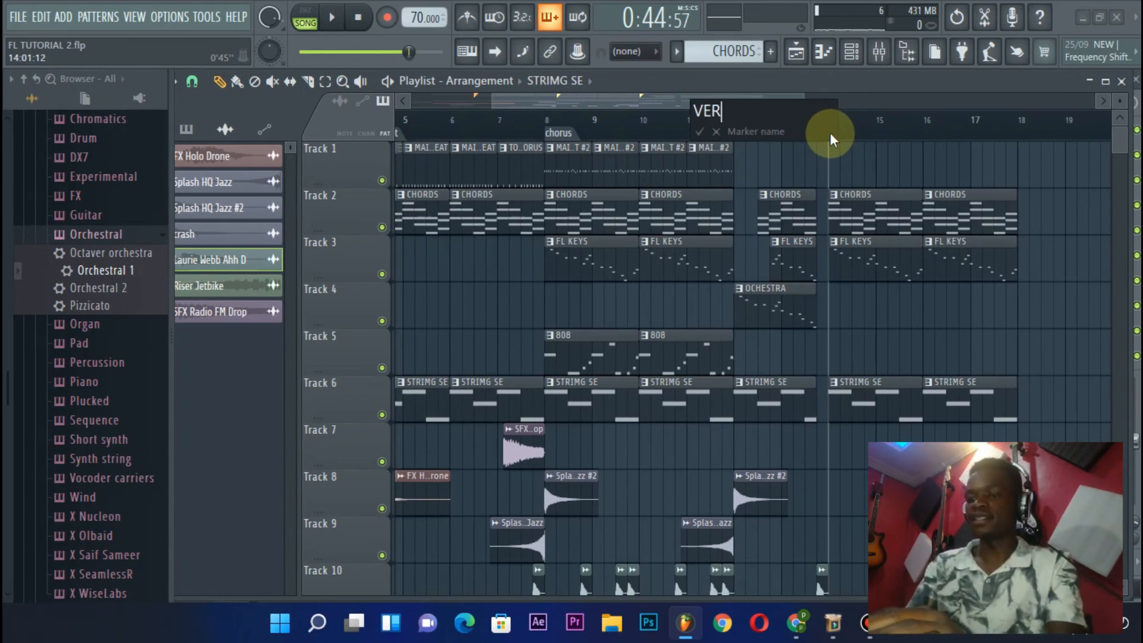
pyautogui.write('2')
pyautogui.press('Return')
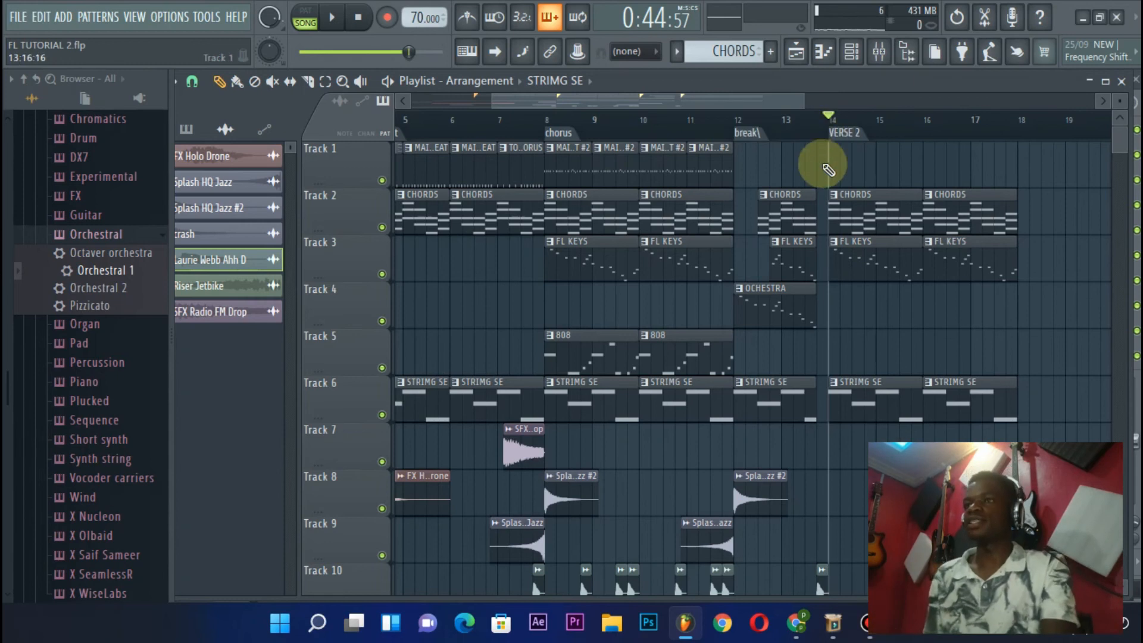
# Place four consecutive MAIN BEAT clips on Track 1 from bar 14 through bar 17
pyautogui.click(477, 159)
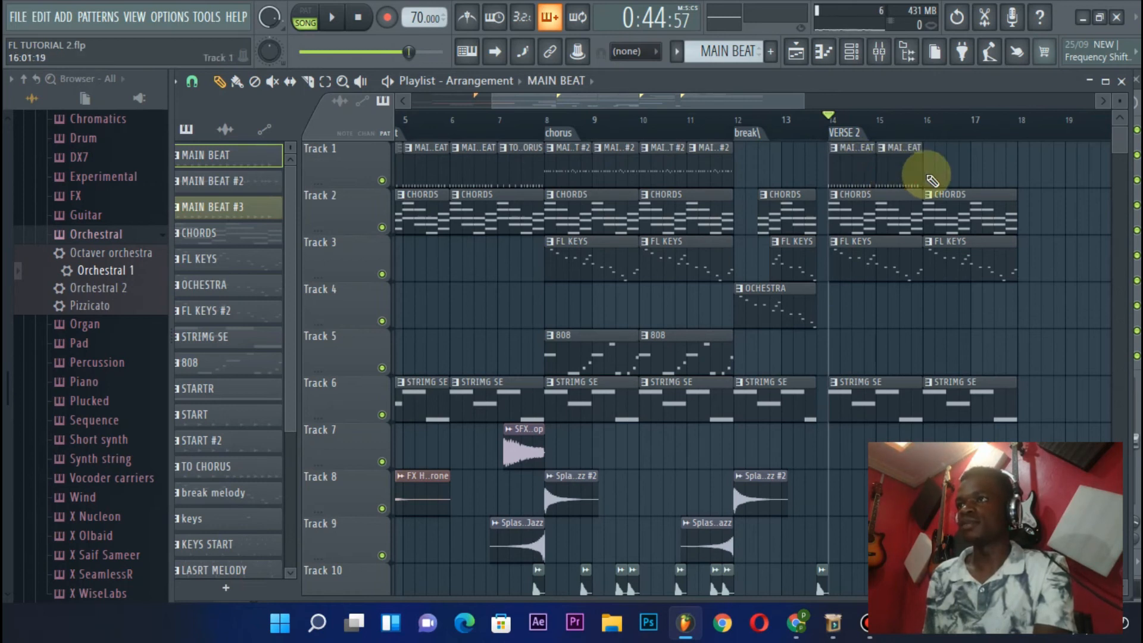
pyautogui.click(929, 179)
pyautogui.click(978, 174)
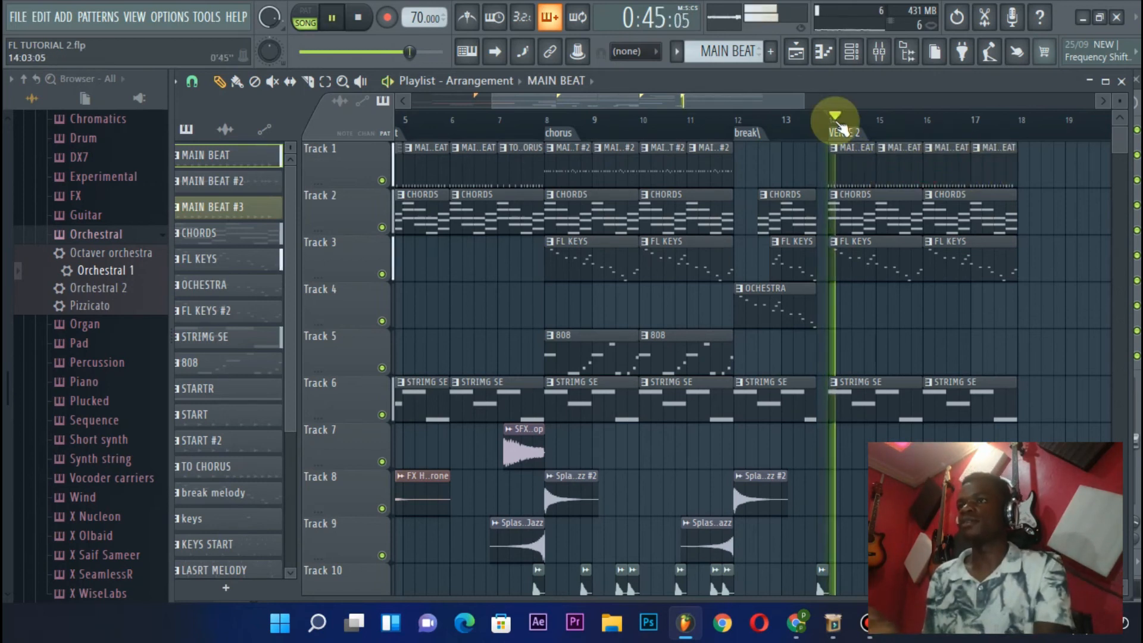
# Listen from the second half of bar 11 through the break into the start of VERSE 2
pyautogui.click(702, 122)
pyautogui.press('space')
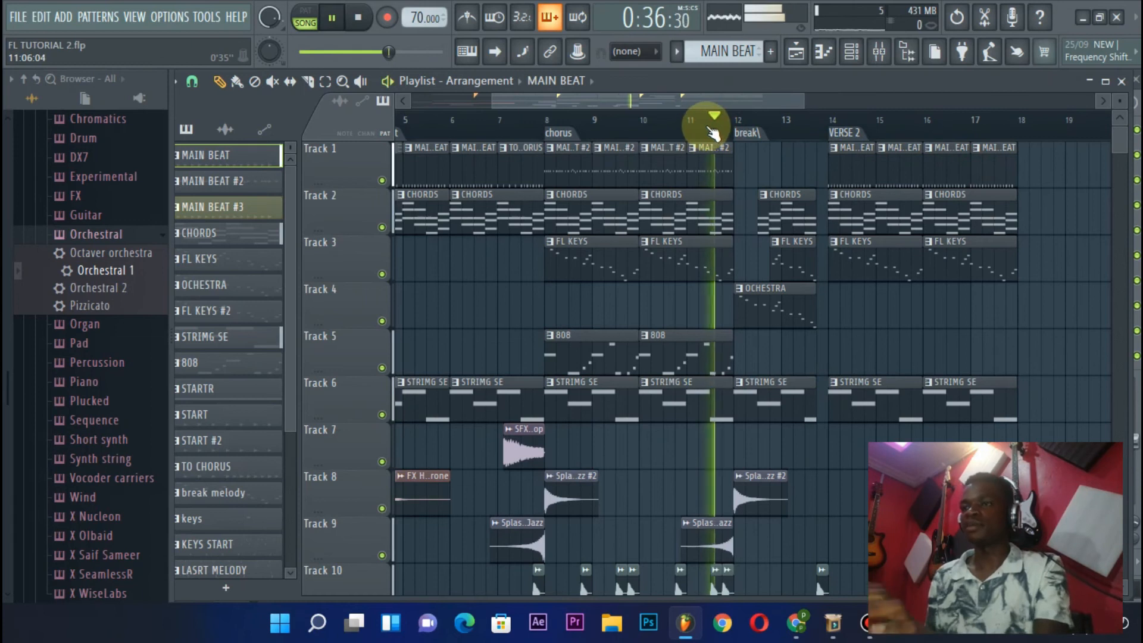
pyautogui.scroll(-1, 735, 132)
pyautogui.scroll(-5, 753, 175)
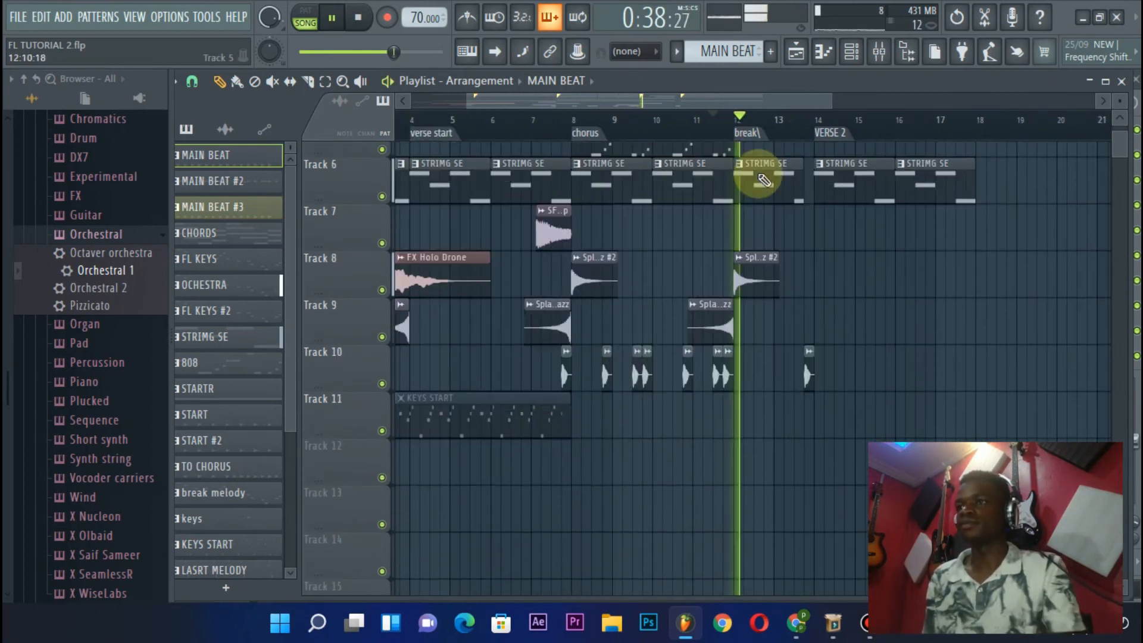
pyautogui.scroll(5, 755, 175)
pyautogui.scroll(2, 785, 139)
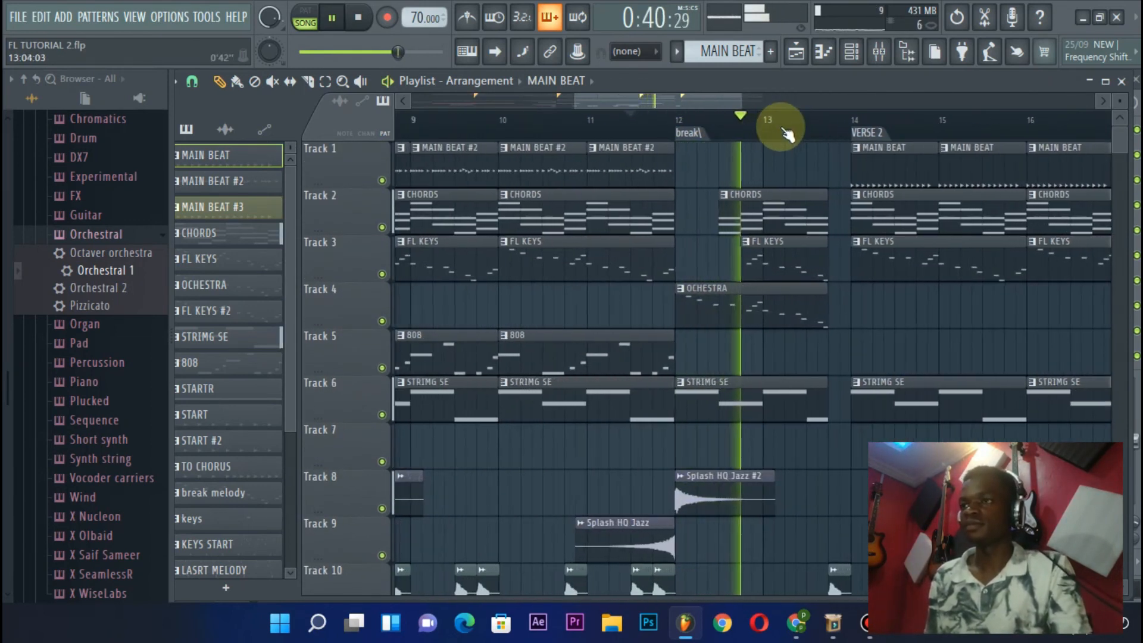
pyautogui.scroll(-2, 787, 125)
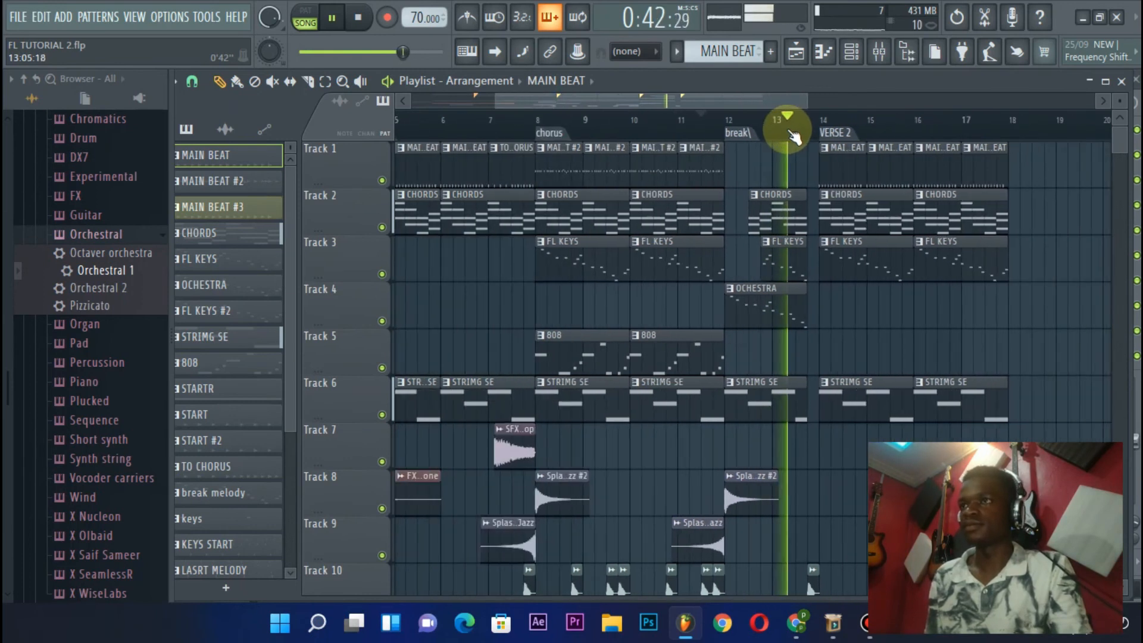
pyautogui.scroll(-1, 813, 182)
pyautogui.scroll(-1, 813, 181)
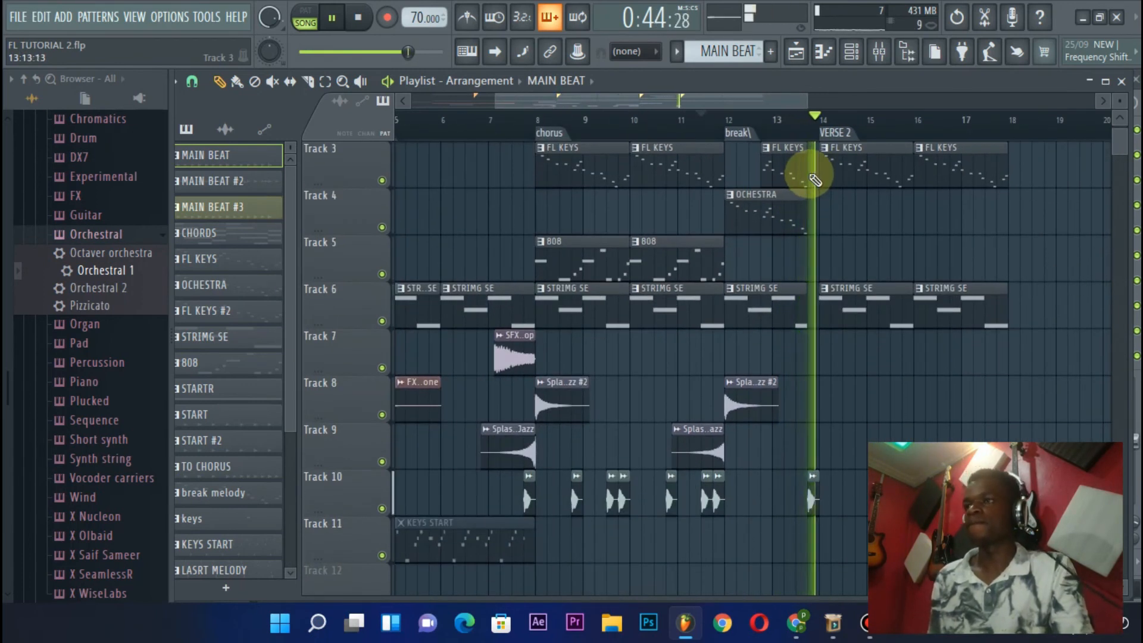
pyautogui.press('space')
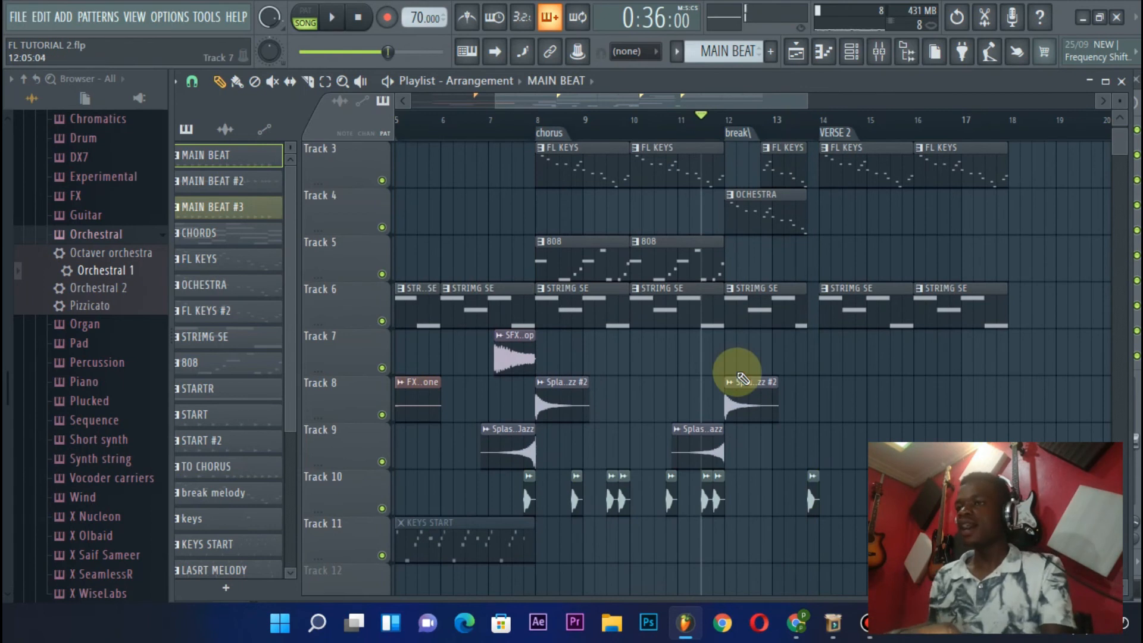
# Copy Splash HQ Jazz #2 to bar 14 on Track 8 and add SFX Radio FM Drop on Track 7 at 13:03, ending at bar 14
pyautogui.moveTo(749, 409); pyautogui.dragTo(874, 413)
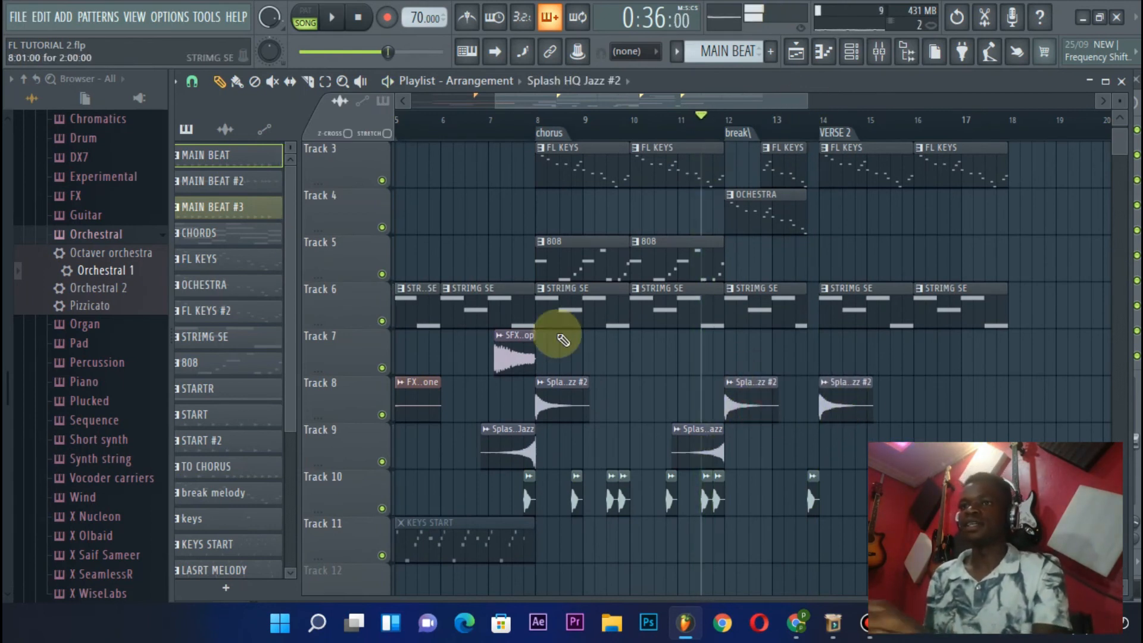
pyautogui.click(513, 355)
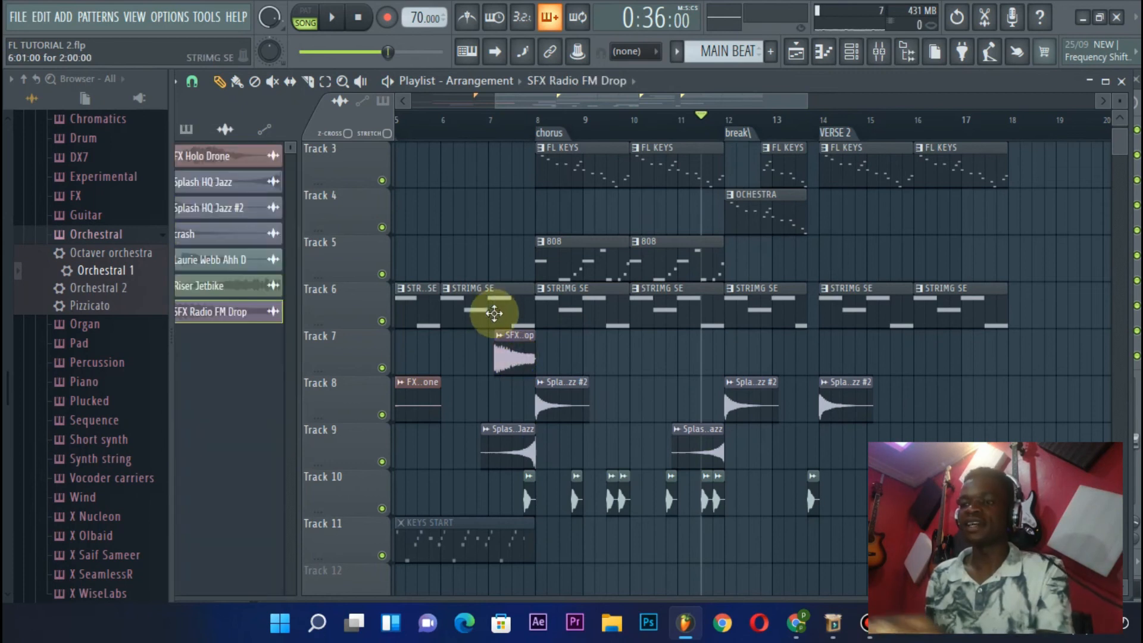
pyautogui.click(496, 349)
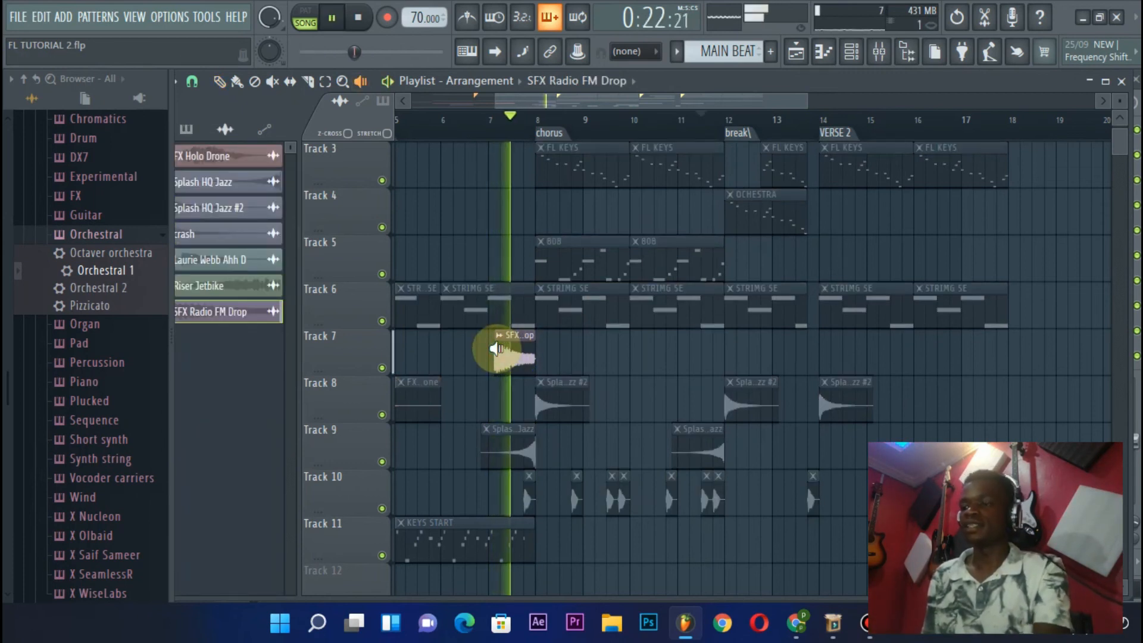
pyautogui.press('p')
pyautogui.moveTo(503, 355); pyautogui.dragTo(778, 403)
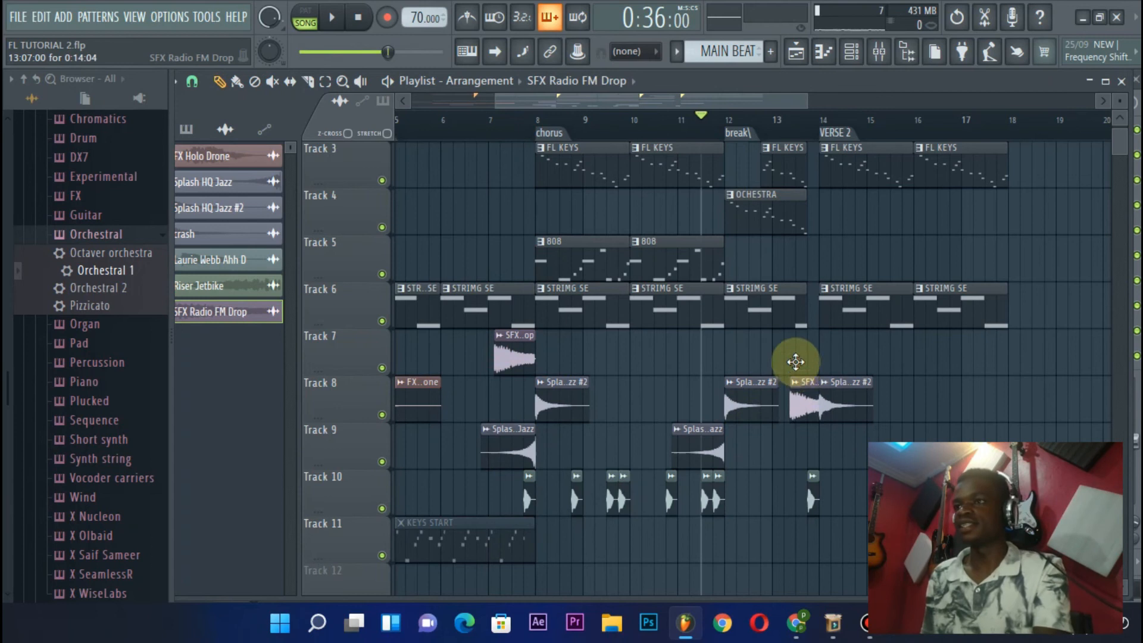
pyautogui.moveTo(783, 338); pyautogui.dragTo(783, 339)
# Audition the break's SFX Radio FM Drop clip and move it to 13:13 on Track 7, the last beat before bar 14
pyautogui.keyDown('ctrl'); pyautogui.scroll(3, 785, 144); pyautogui.keyUp('ctrl')
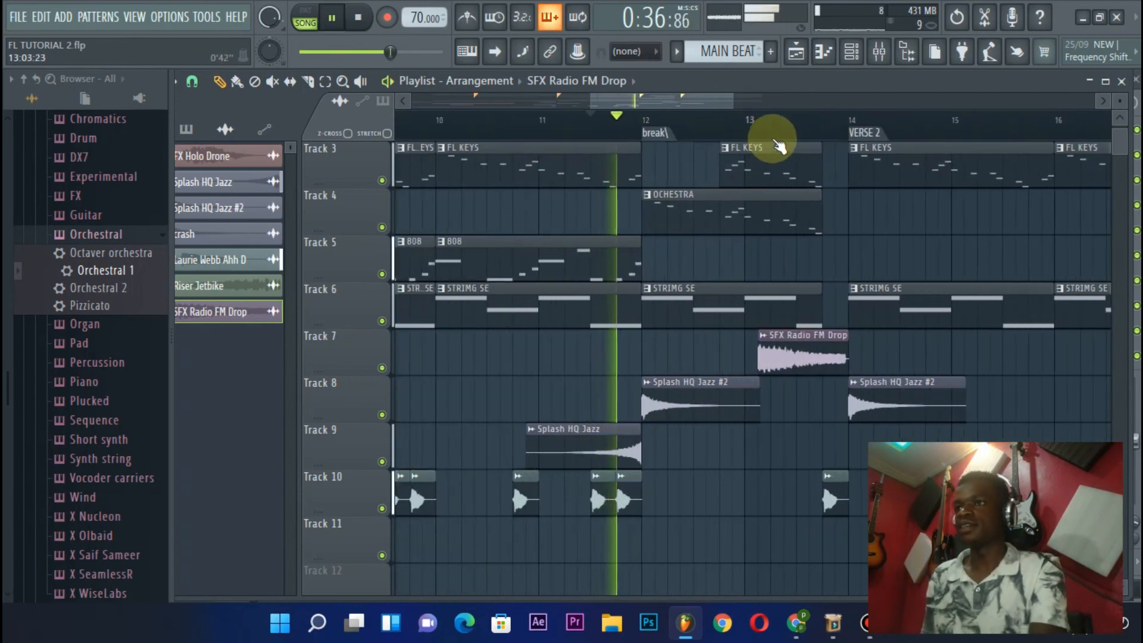
pyautogui.press('space')
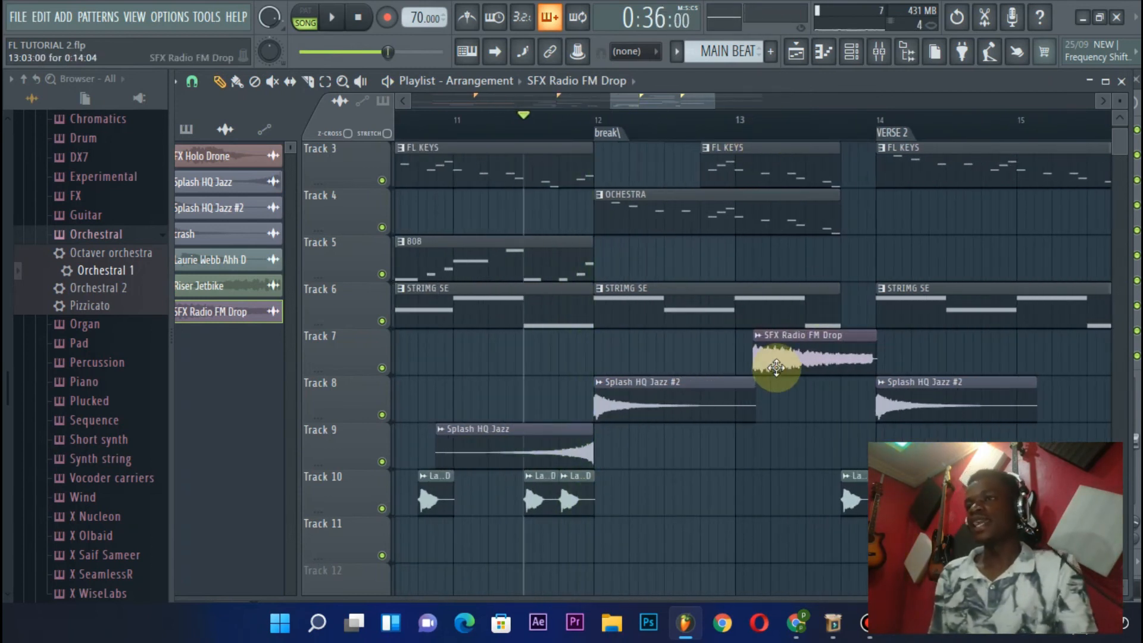
pyautogui.click(755, 348)
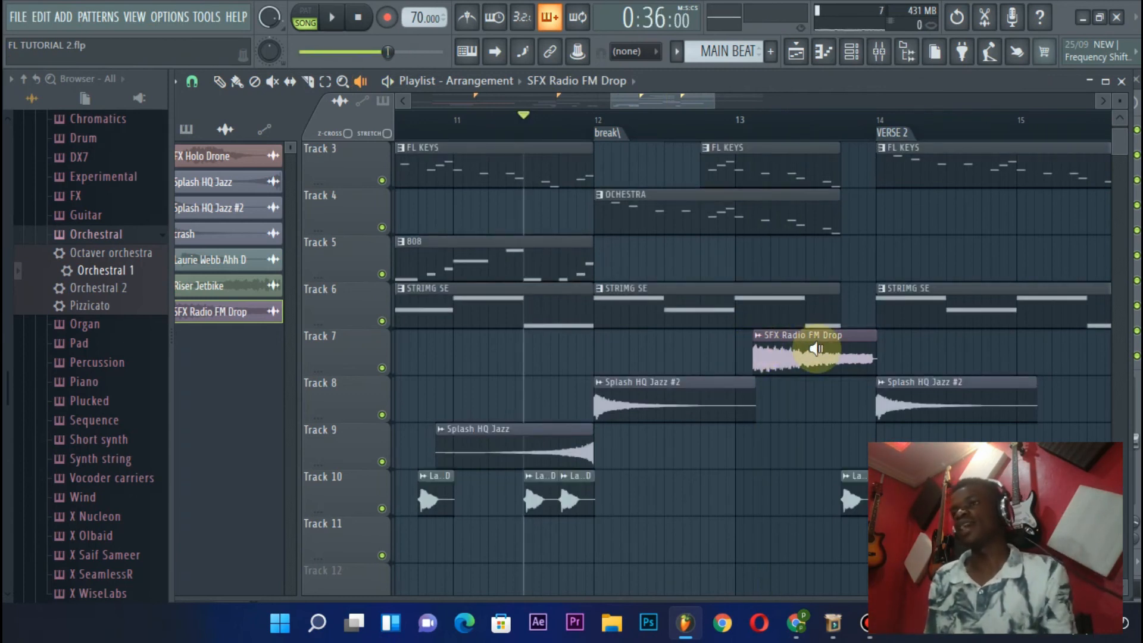
pyautogui.press('p')
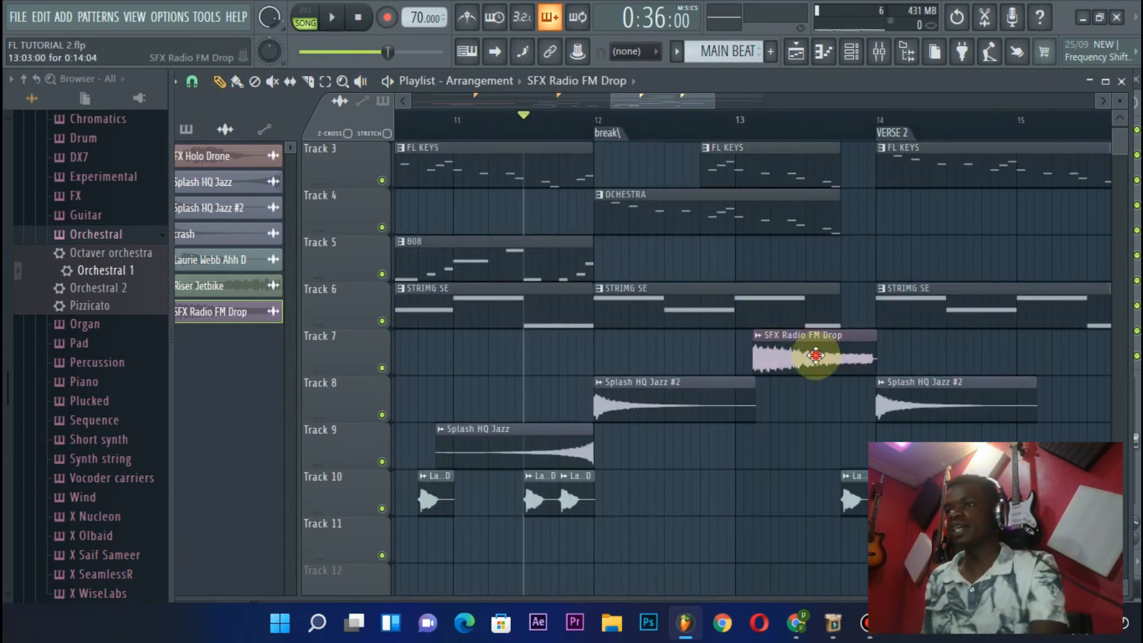
pyautogui.moveTo(815, 355); pyautogui.dragTo(899, 357)
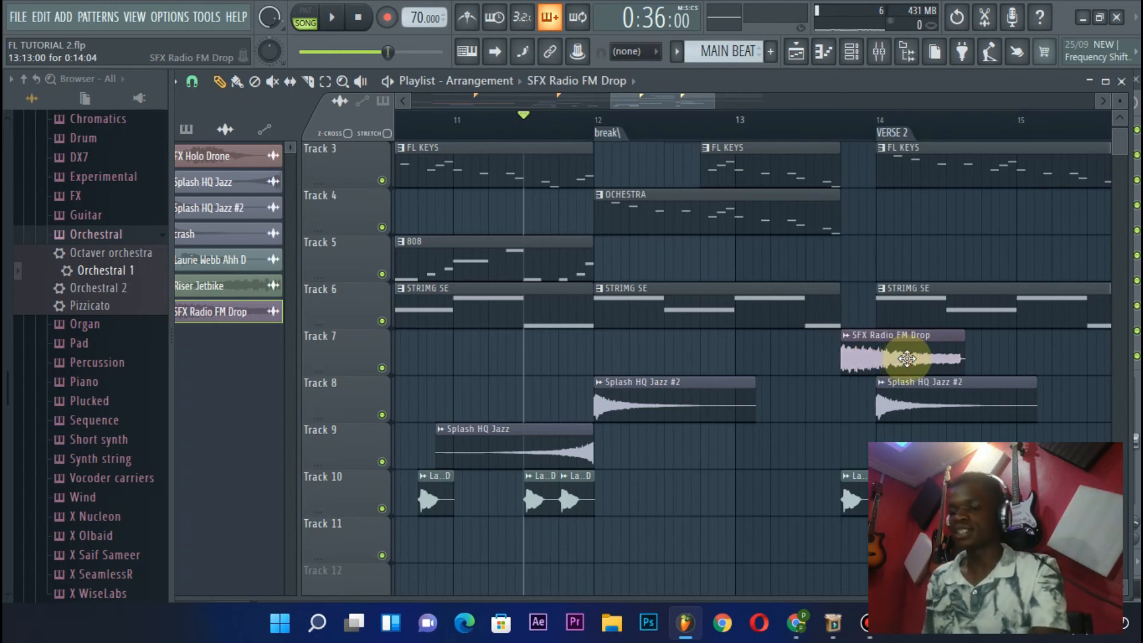
# Slice the break's SFX Radio FM Drop clip at bar 14 and delete the part after the cut
pyautogui.click(308, 81)
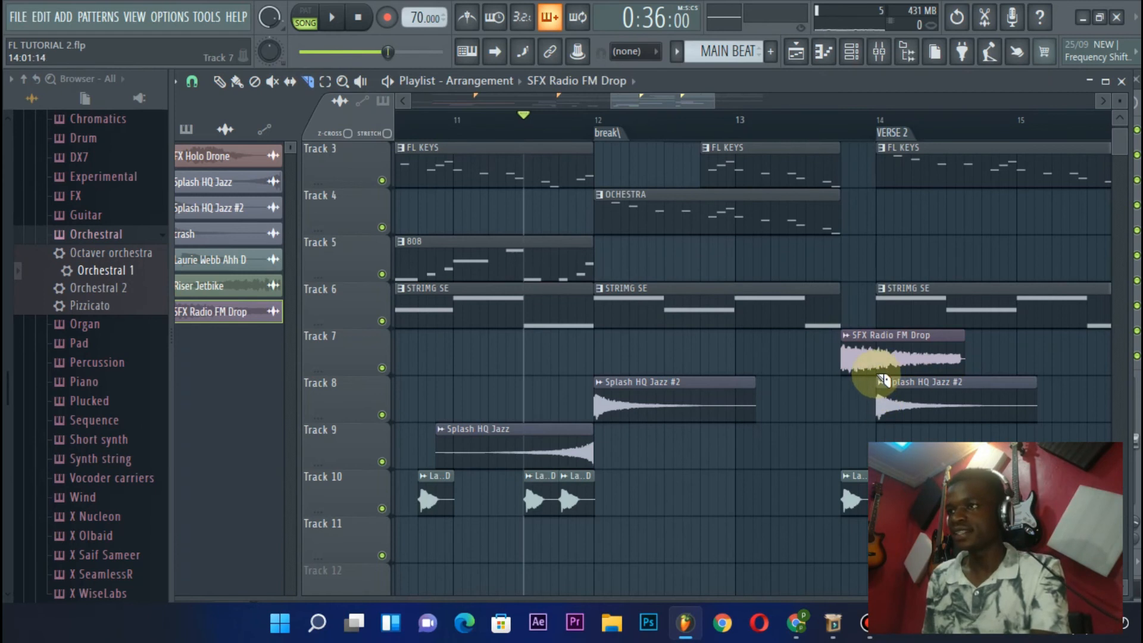
pyautogui.moveTo(883, 380); pyautogui.dragTo(883, 333)
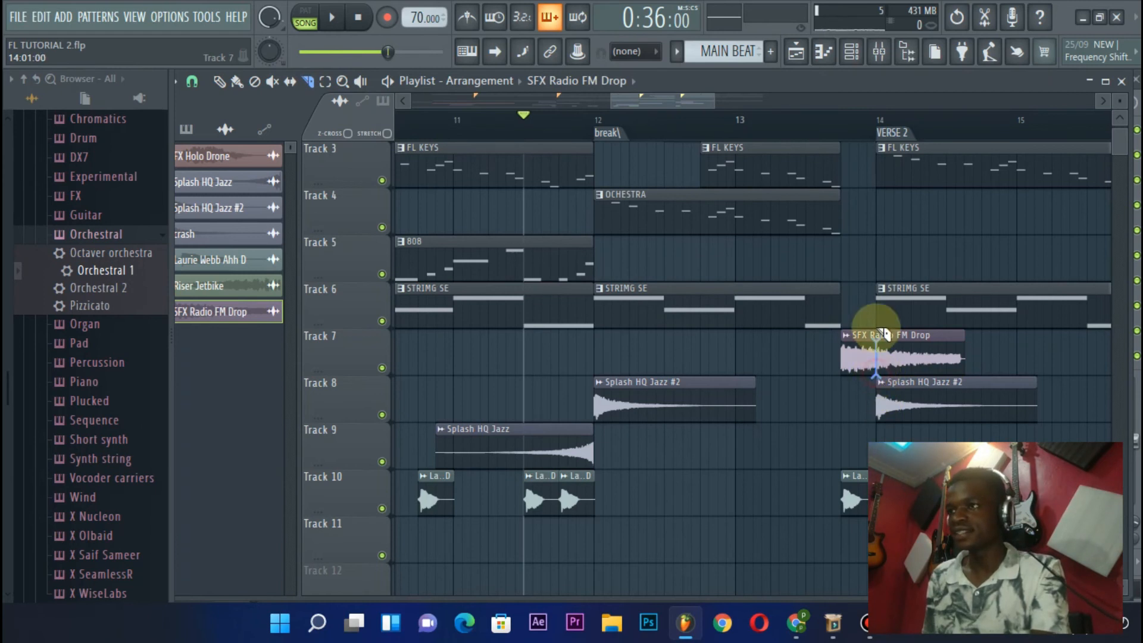
pyautogui.rightClick(939, 341)
# Shift the shortened SFX Radio FM Drop clip one beat earlier to 13:09 while playing the break
pyautogui.press('space')
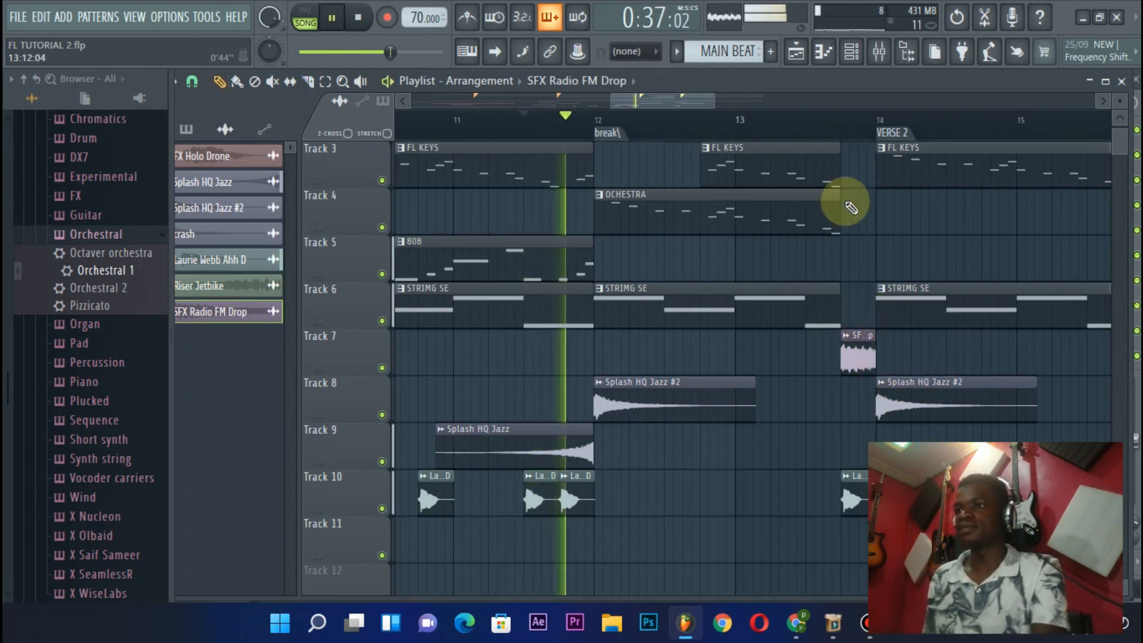
pyautogui.moveTo(857, 342); pyautogui.dragTo(816, 378)
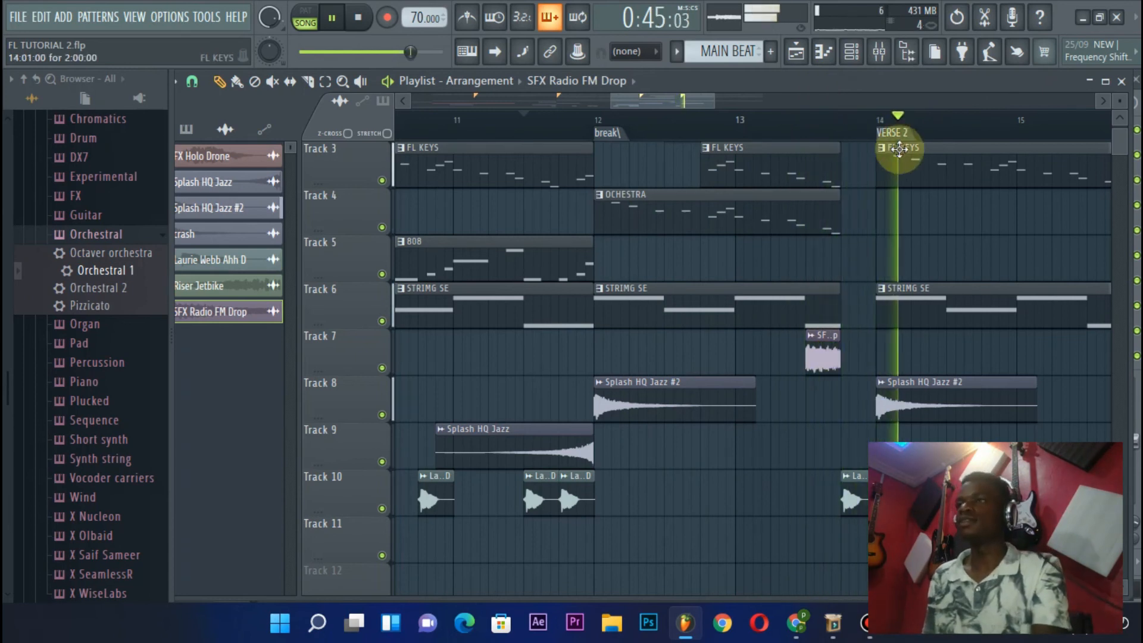
pyautogui.press('space')
pyautogui.press('space')
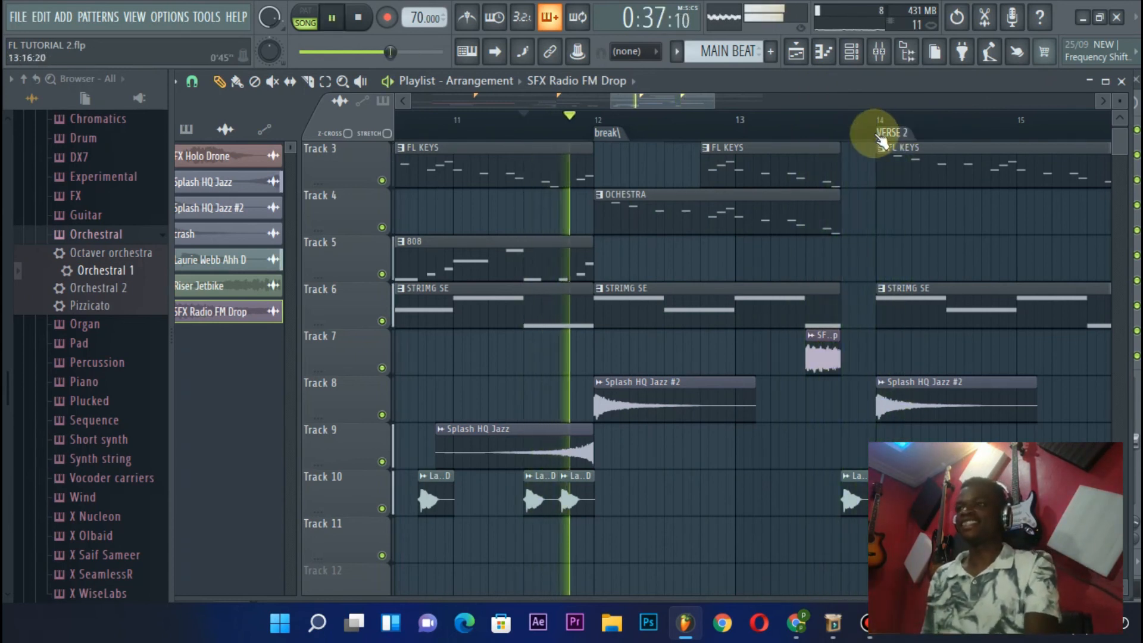
# Listen to the break again with the repositioned SFX Radio FM Drop clip leading into VERSE 2
pyautogui.scroll(-3, 821, 116)
pyautogui.scroll(2, 762, 173)
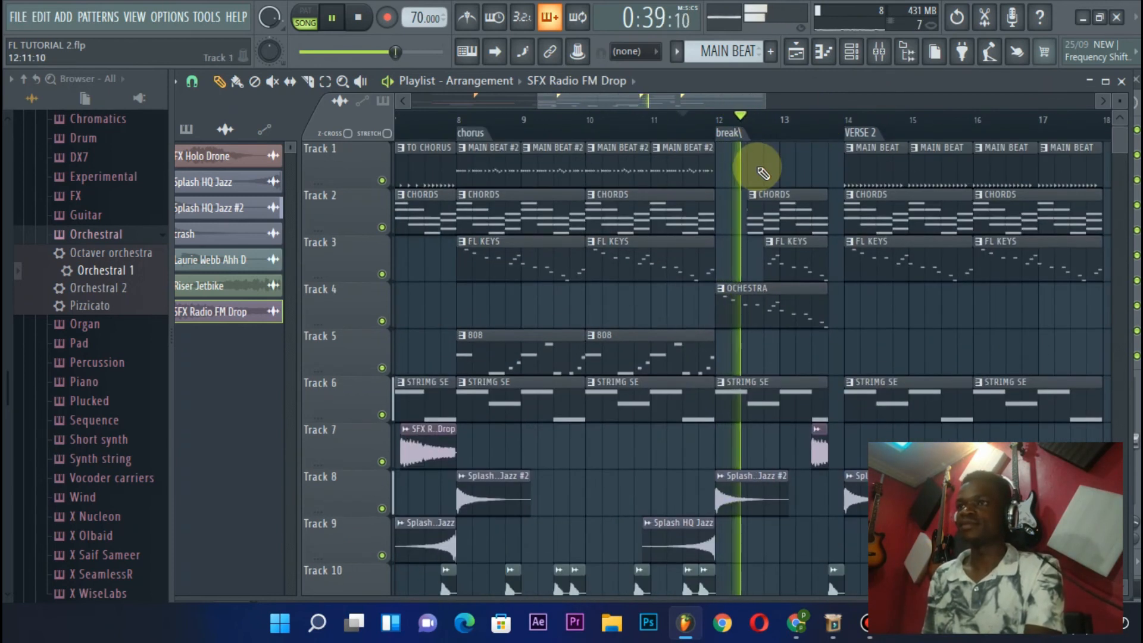
pyautogui.scroll(-3, 760, 148)
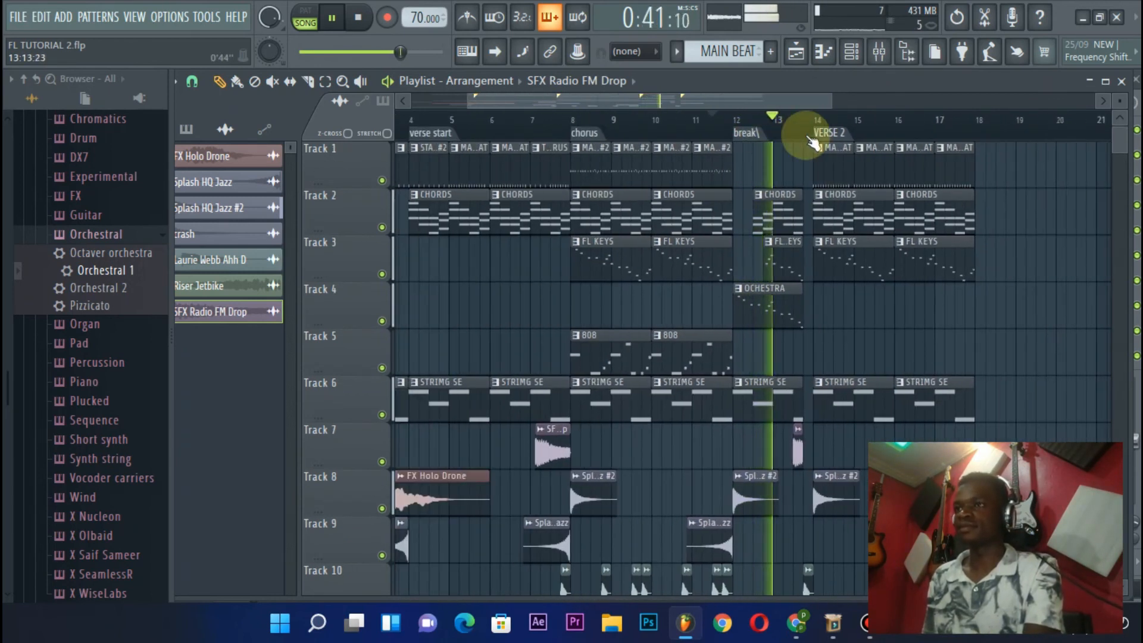
pyautogui.scroll(3, 813, 142)
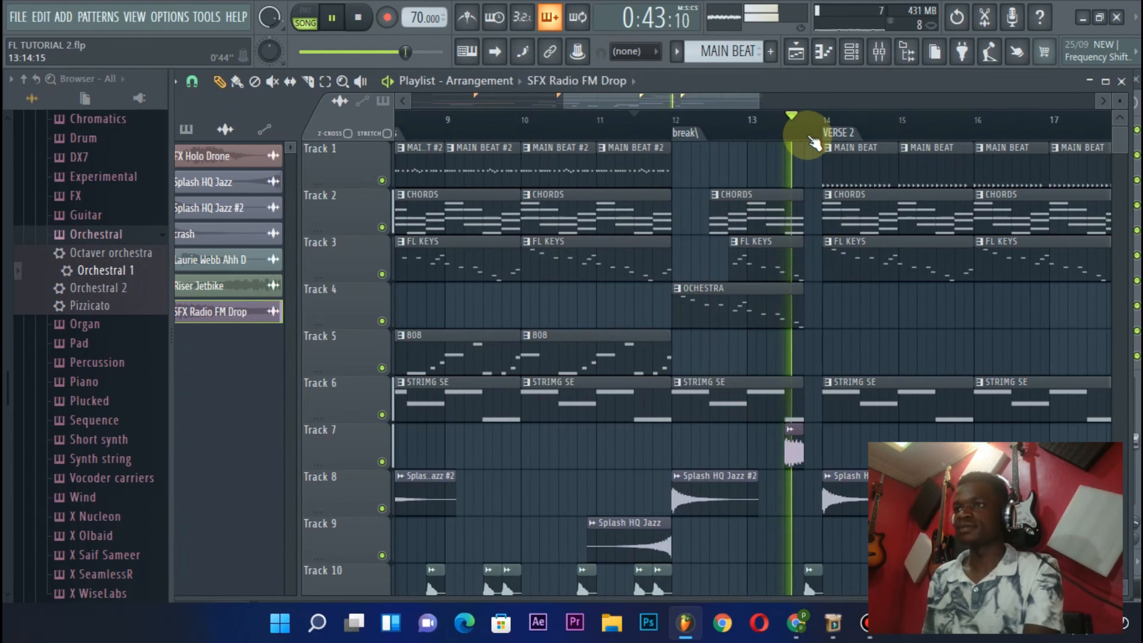
pyautogui.scroll(-2, 814, 246)
pyautogui.scroll(2, 774, 226)
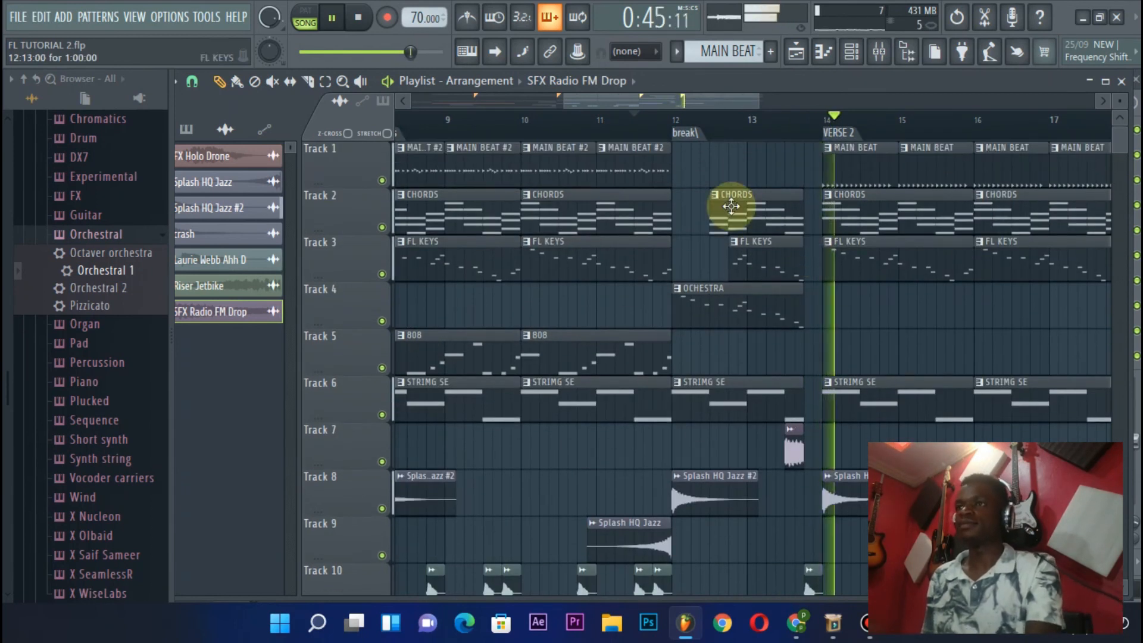
pyautogui.press('space')
# Pick the START pattern from its Track 1 clip just before the verse start marker and audition it in pattern mode
pyautogui.scroll(-2, 626, 138)
pyautogui.scroll(-1, 625, 137)
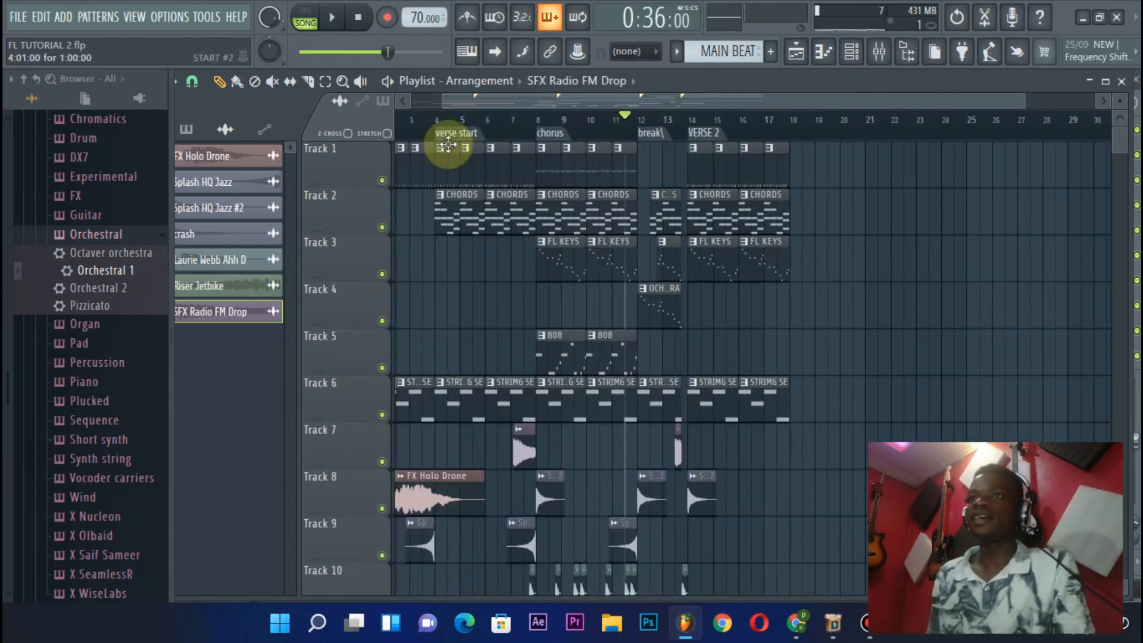
pyautogui.scroll(3, 448, 130)
pyautogui.click(482, 160)
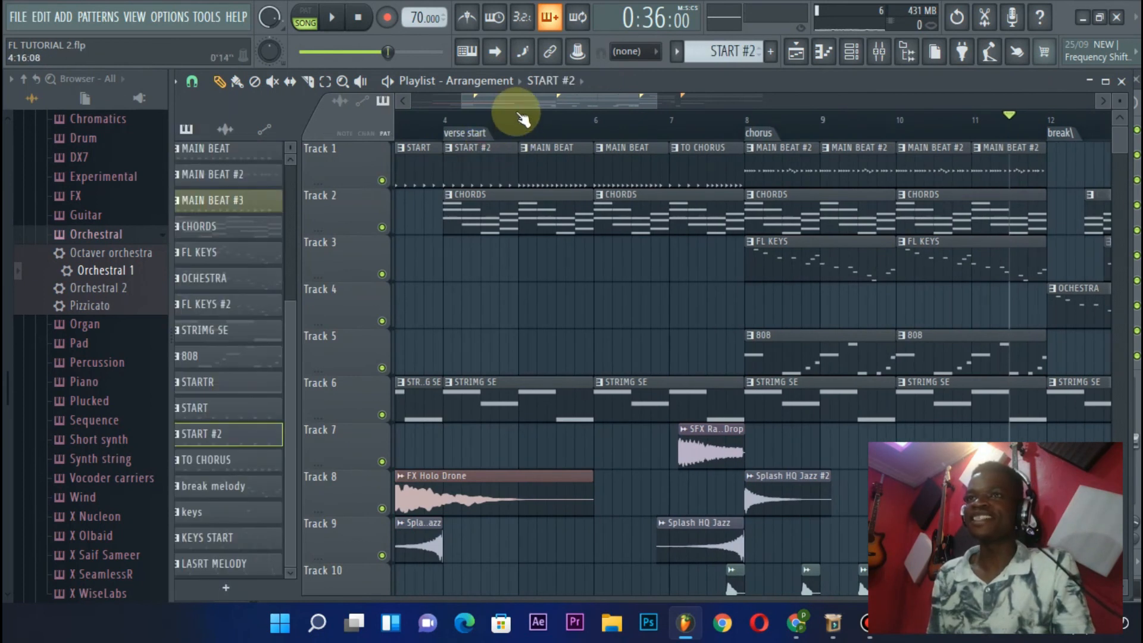
pyautogui.scroll(2, 523, 119)
pyautogui.click(400, 157)
pyautogui.click(290, 13)
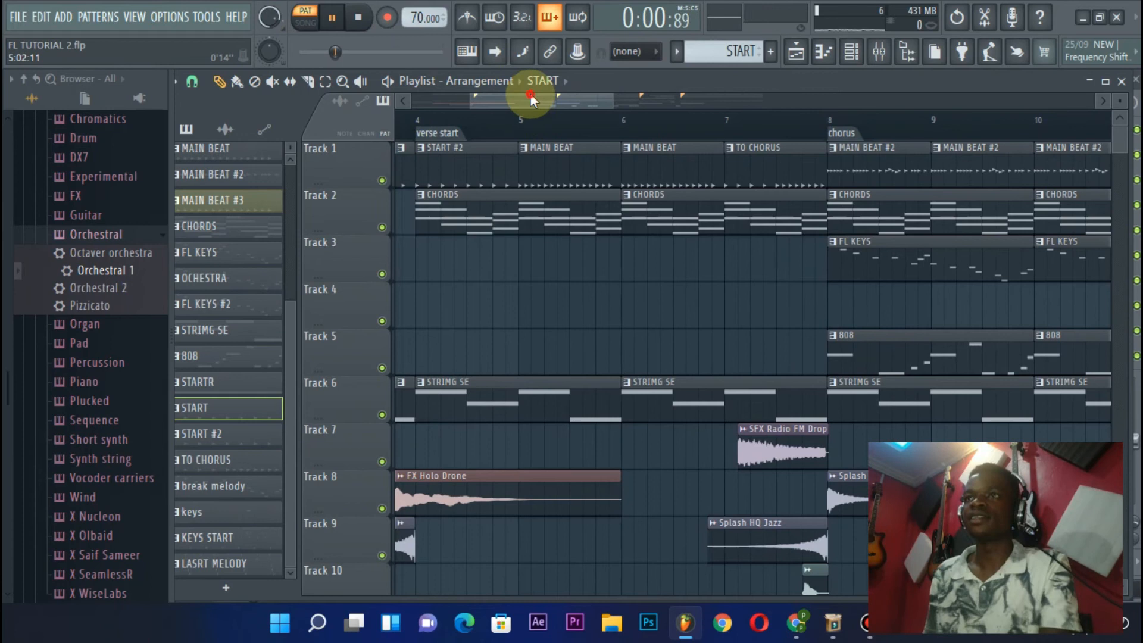
pyautogui.moveTo(530, 95); pyautogui.dragTo(470, 103)
pyautogui.scroll(-5, 540, 138)
pyautogui.press('space')
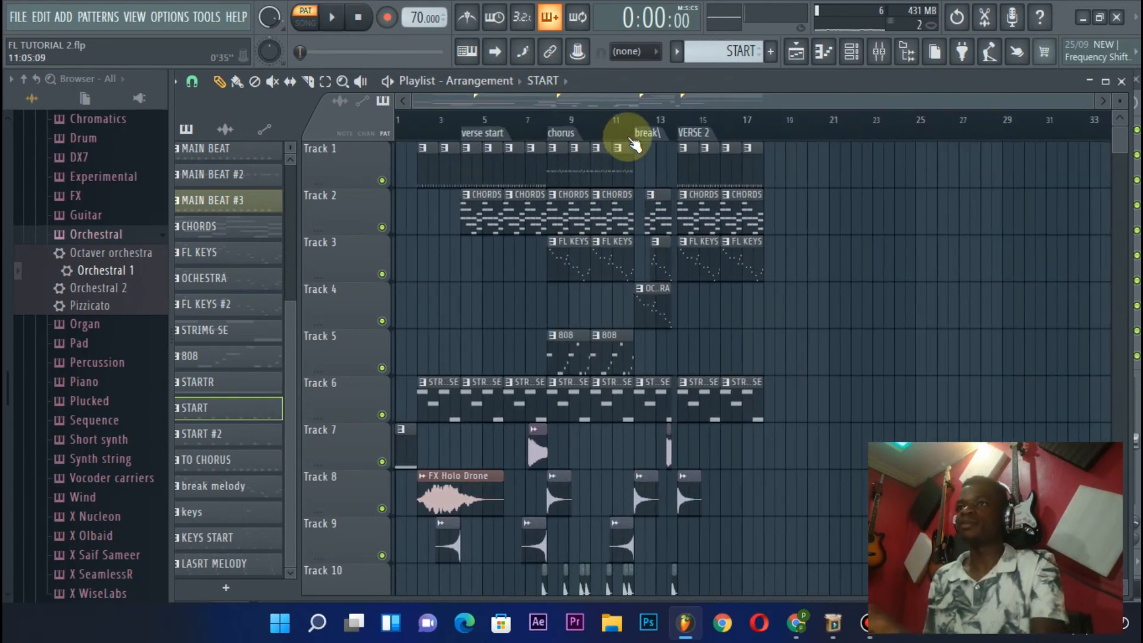
# Return to song playback and place a START clip on Track 1 at bar 12, aligned with the start of the break
pyautogui.scroll(3, 632, 141)
pyautogui.click(587, 126)
pyautogui.press('space')
pyautogui.scroll(4, 623, 135)
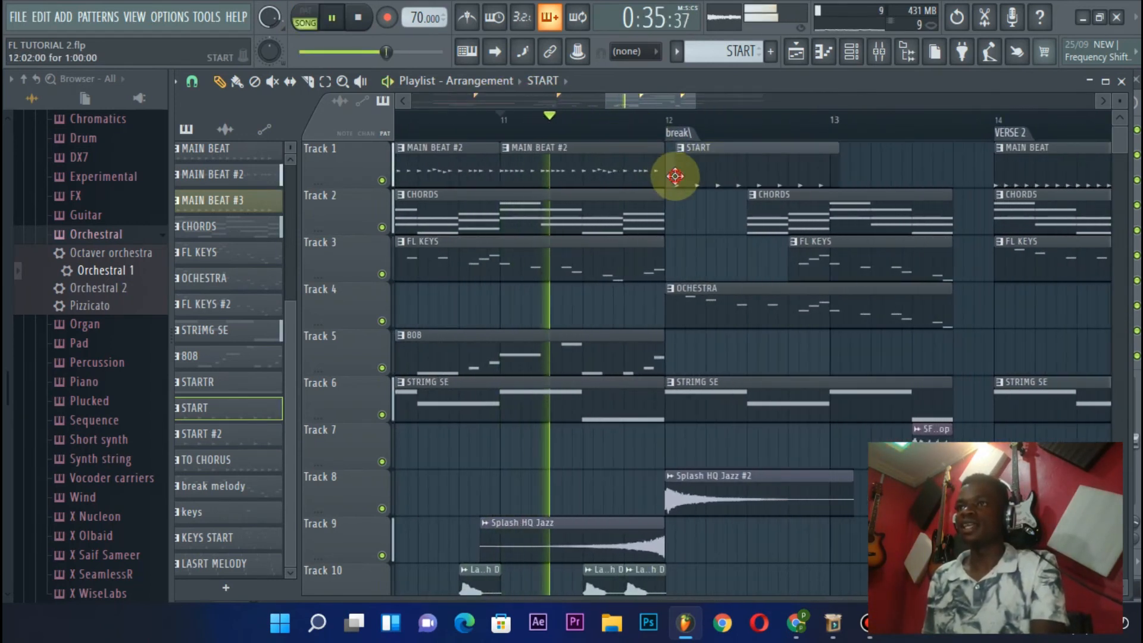
pyautogui.moveTo(675, 176); pyautogui.dragTo(665, 176)
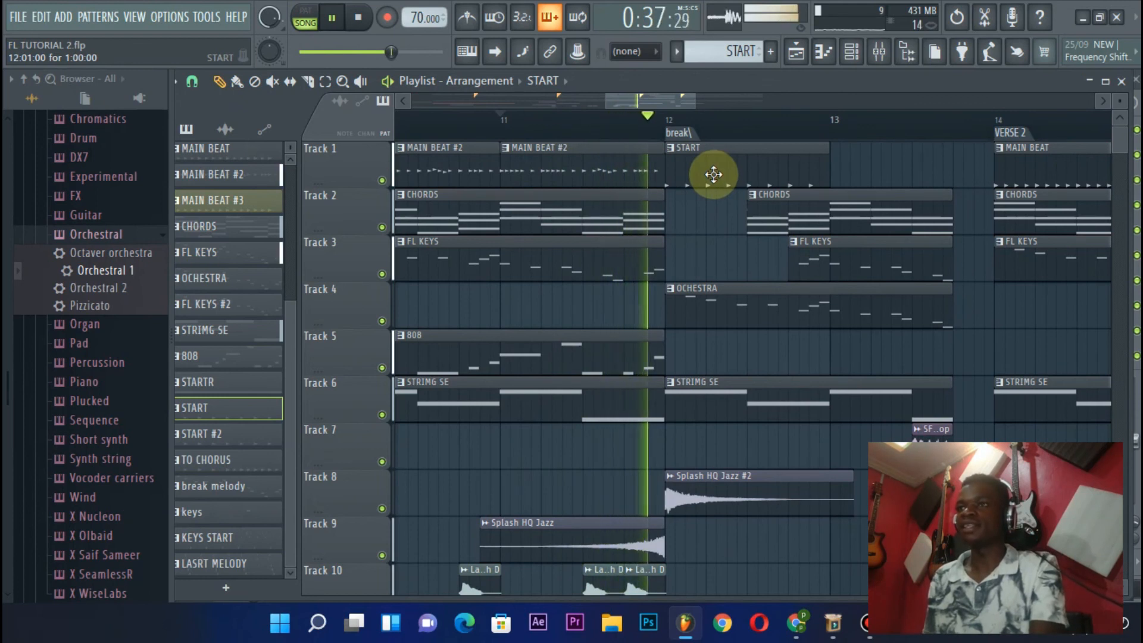
# Move the START clip on Track 1 to bar 13 and listen to the break leading into VERSE 2
pyautogui.press('space')
pyautogui.moveTo(718, 174); pyautogui.dragTo(906, 169)
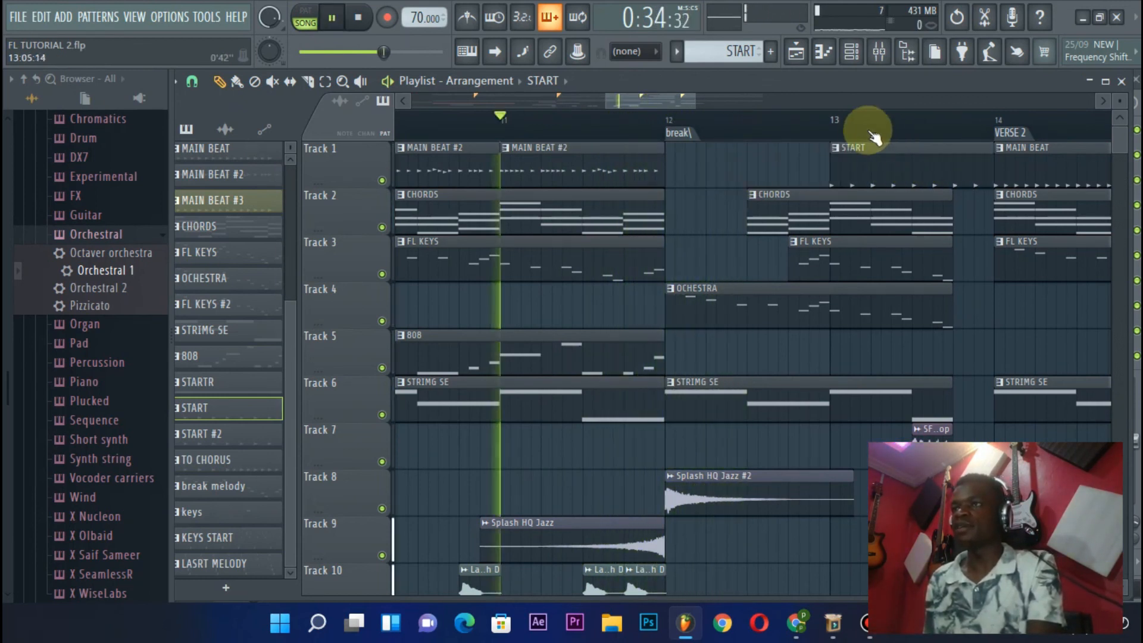
pyautogui.press('space')
pyautogui.scroll(-4, 852, 132)
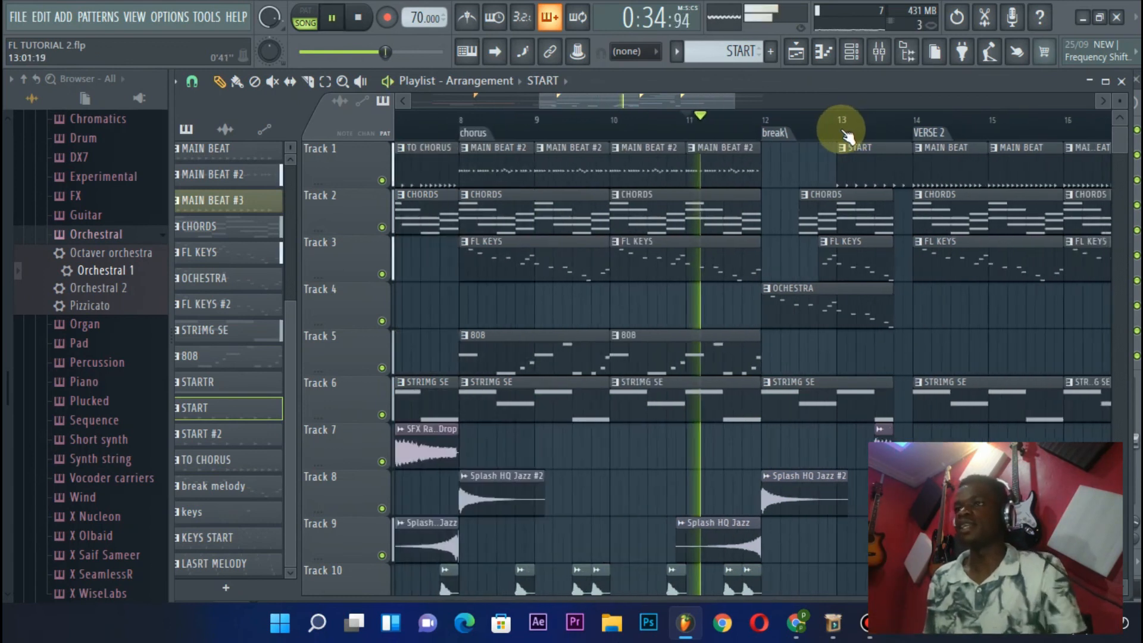
pyautogui.scroll(-2, 694, 104)
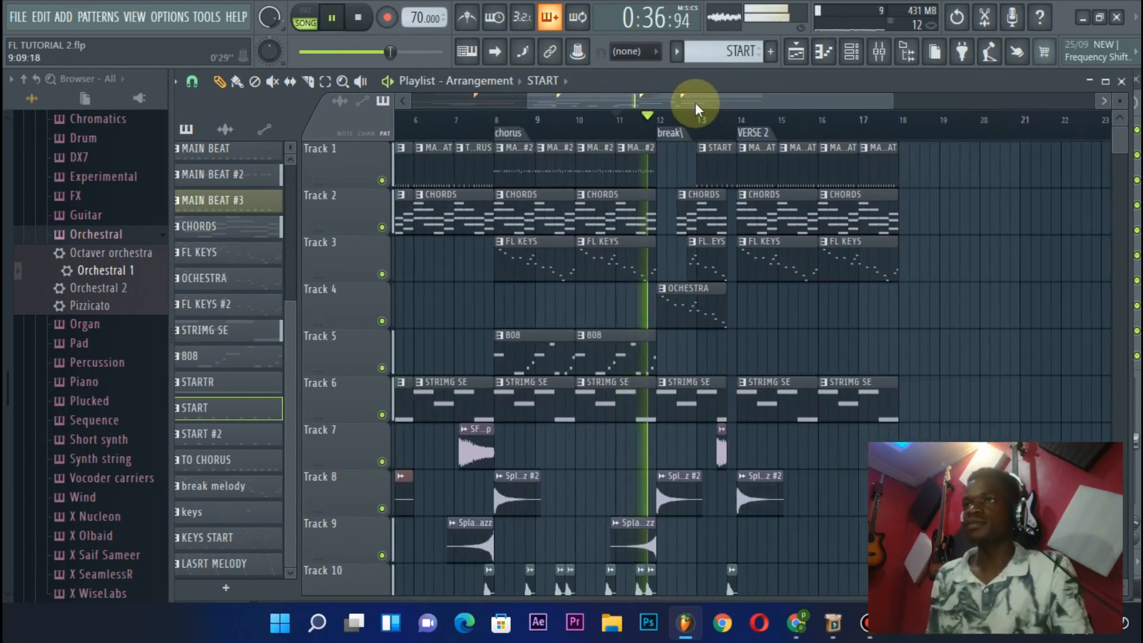
pyautogui.scroll(-4, 625, 196)
pyautogui.scroll(4, 626, 196)
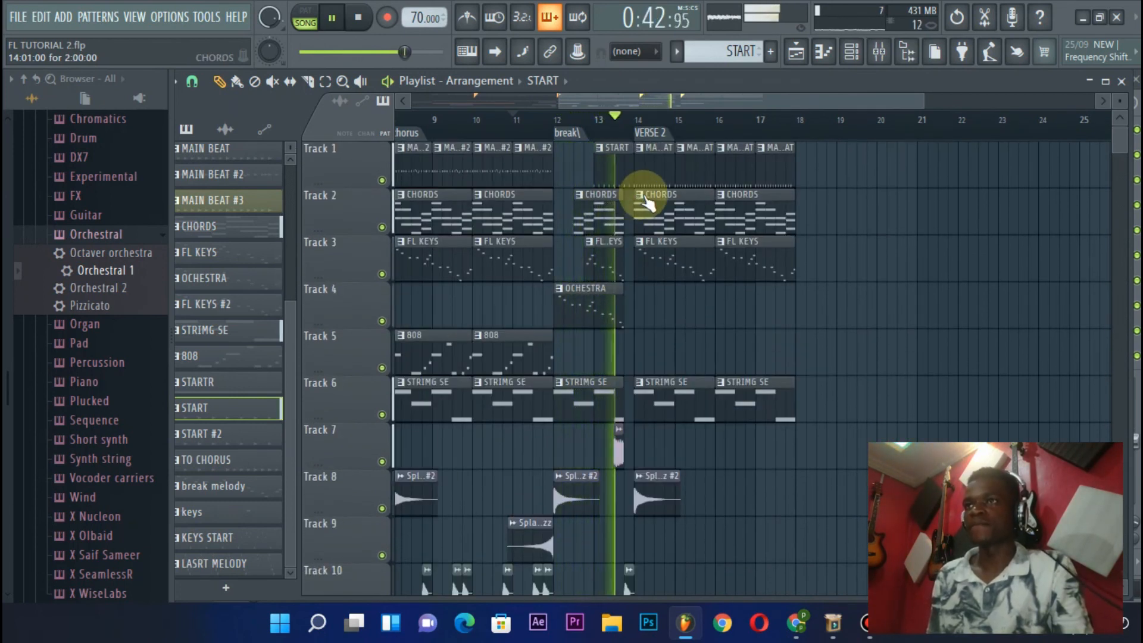
pyautogui.scroll(3, 646, 131)
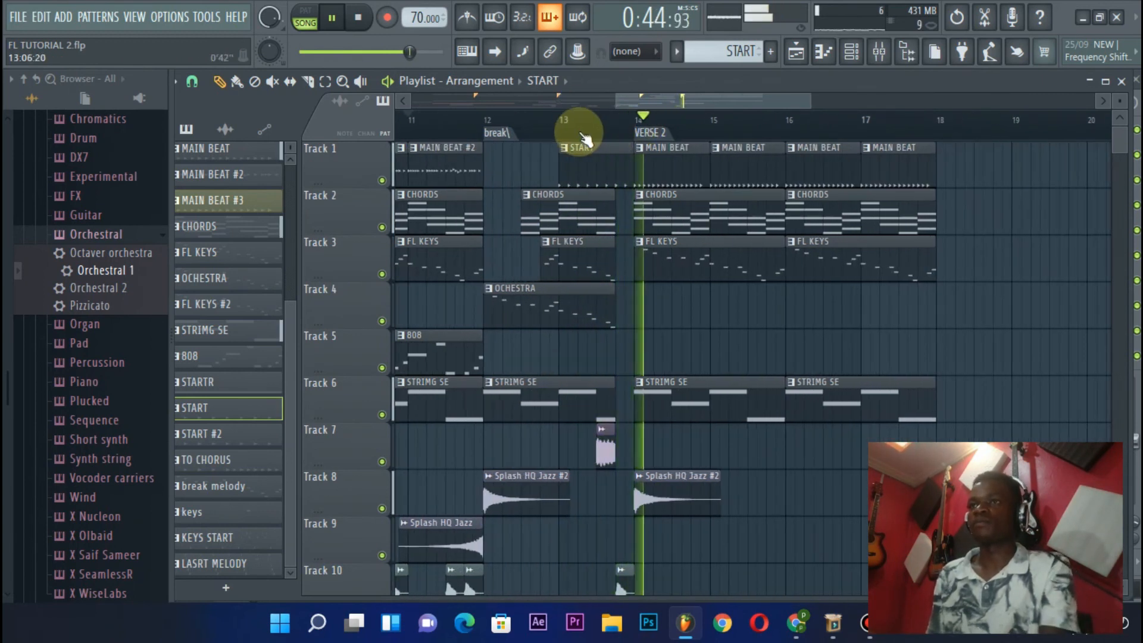
pyautogui.press('space')
# Play the end of the chorus and the break once more to check the START drums' transition into VERSE 2
pyautogui.scroll(2, 613, 128)
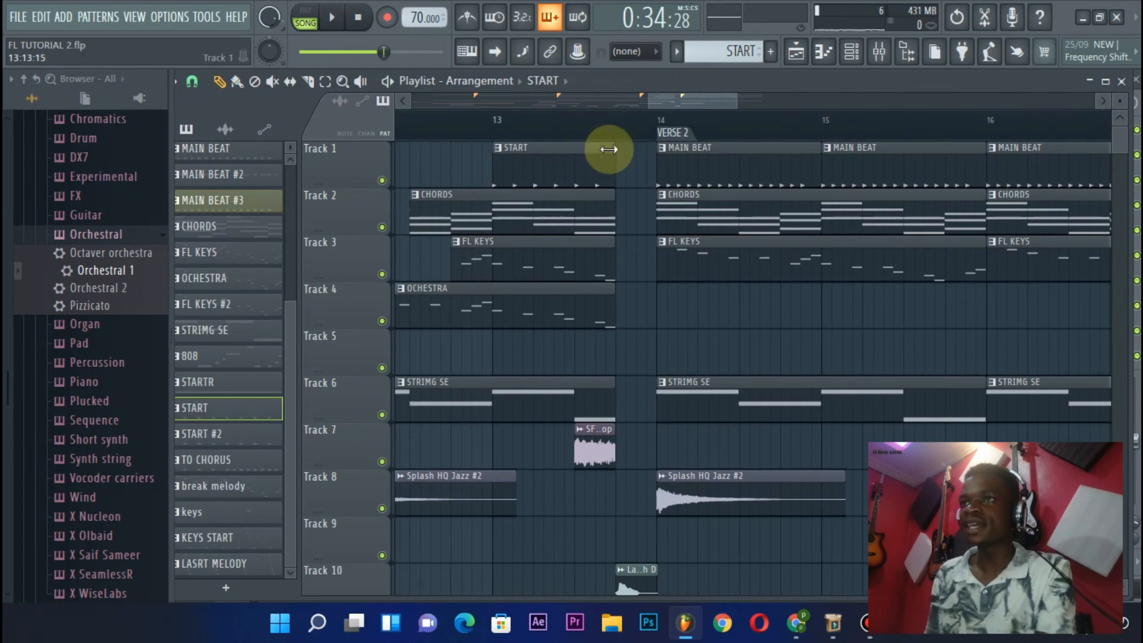
pyautogui.scroll(-2, 595, 127)
pyautogui.scroll(-6, 625, 208)
pyautogui.scroll(3, 635, 218)
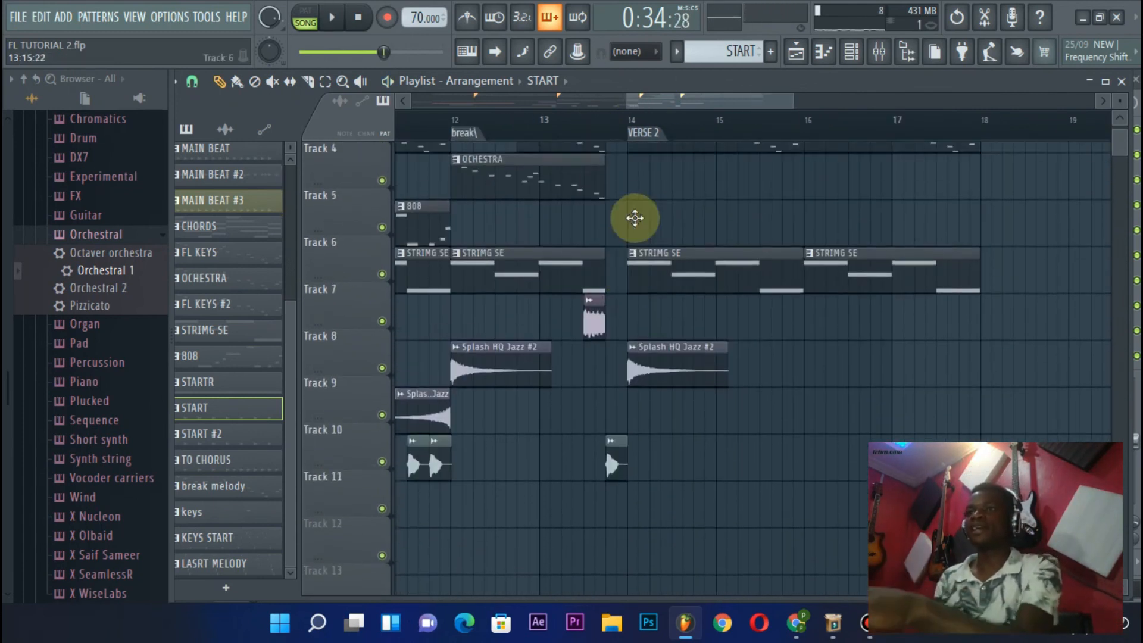
pyautogui.scroll(-3, 638, 206)
pyautogui.press('space')
pyautogui.scroll(4, 590, 216)
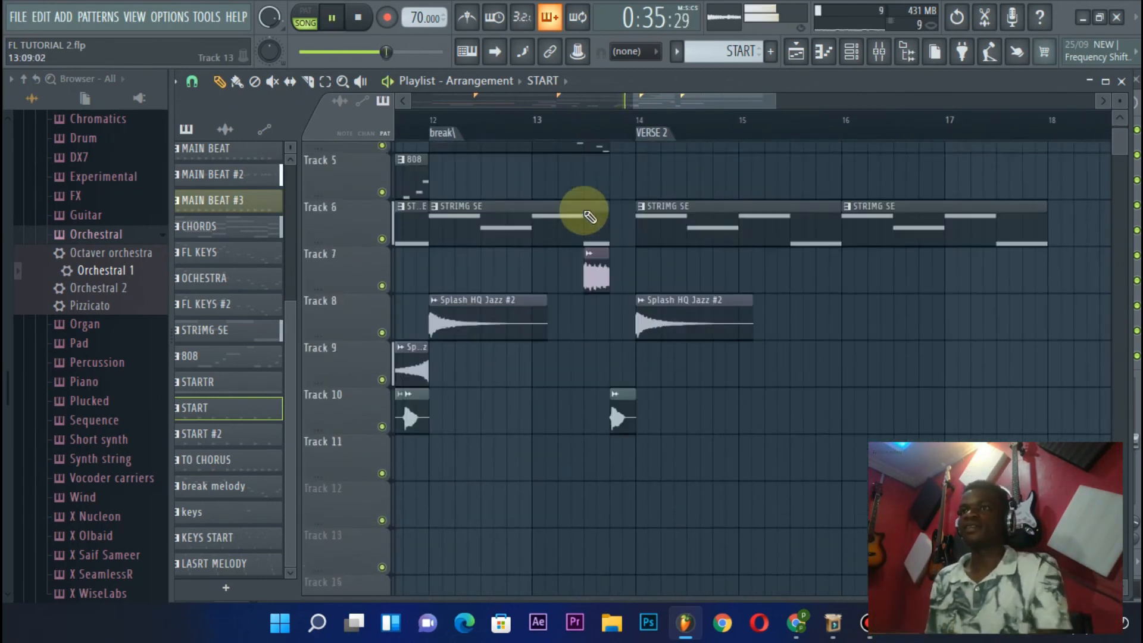
pyautogui.scroll(-3, 592, 128)
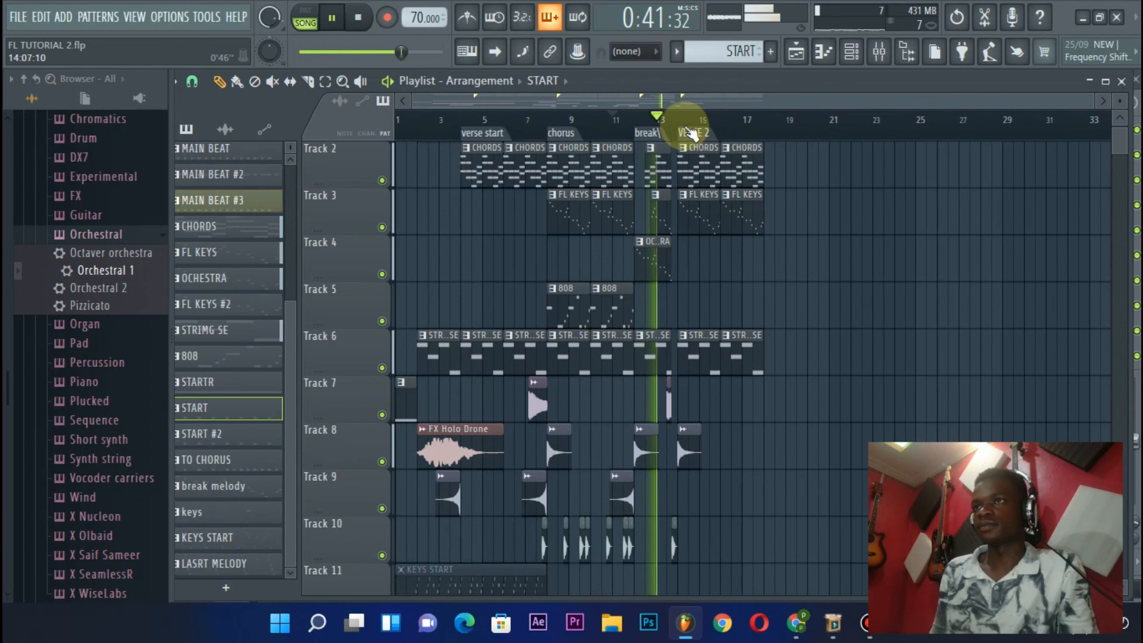
pyautogui.scroll(3, 687, 126)
pyautogui.scroll(3, 690, 128)
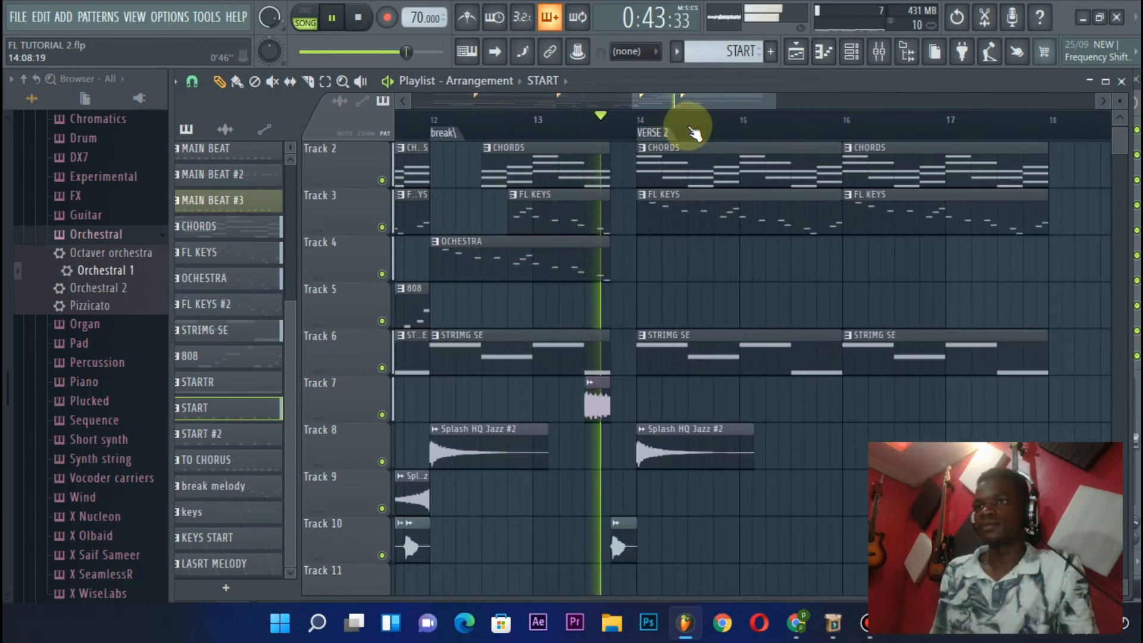
pyautogui.scroll(-5, 670, 149)
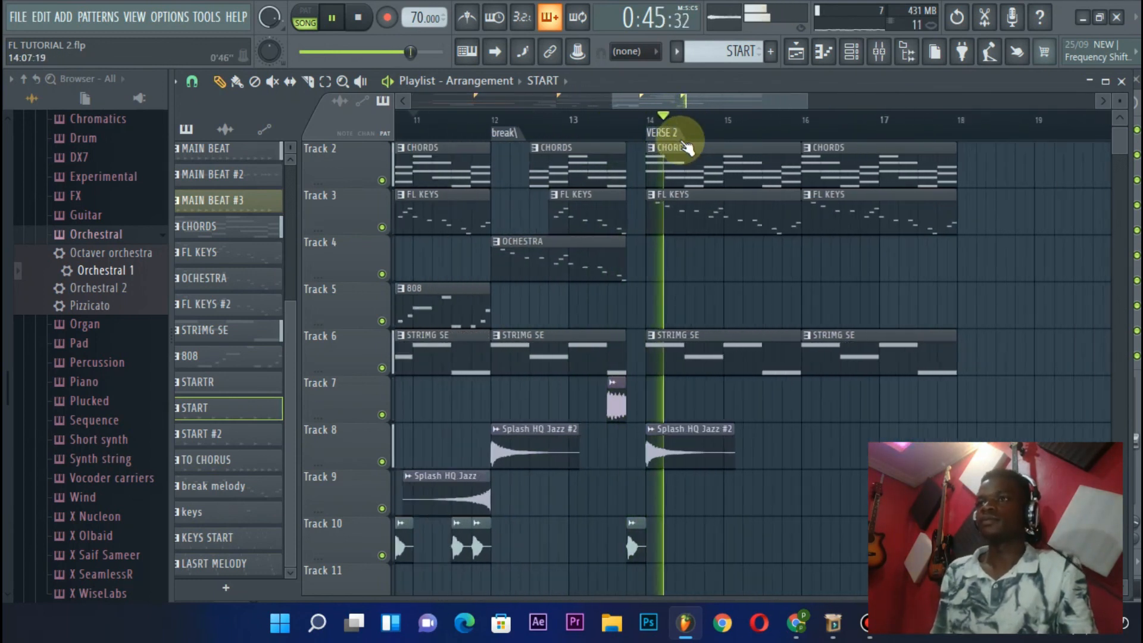
pyautogui.press('space')
# Look over the whole arrangement from the intro to VERSE 2, including the melodic, effect and drum-fill tracks
pyautogui.scroll(1, 675, 178)
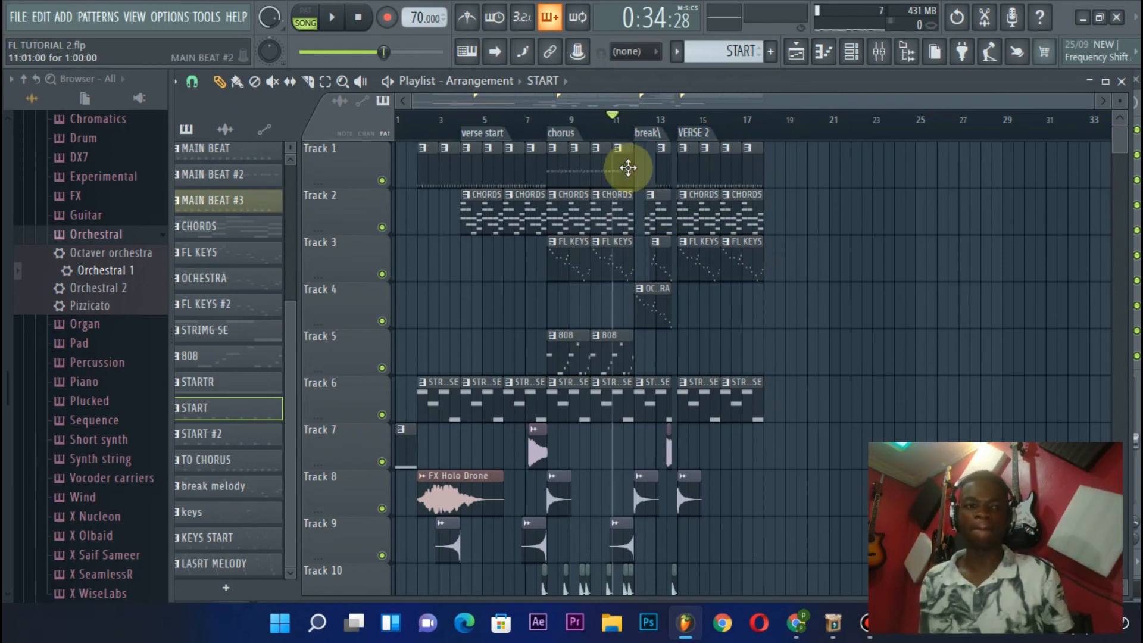
pyautogui.scroll(2, 557, 121)
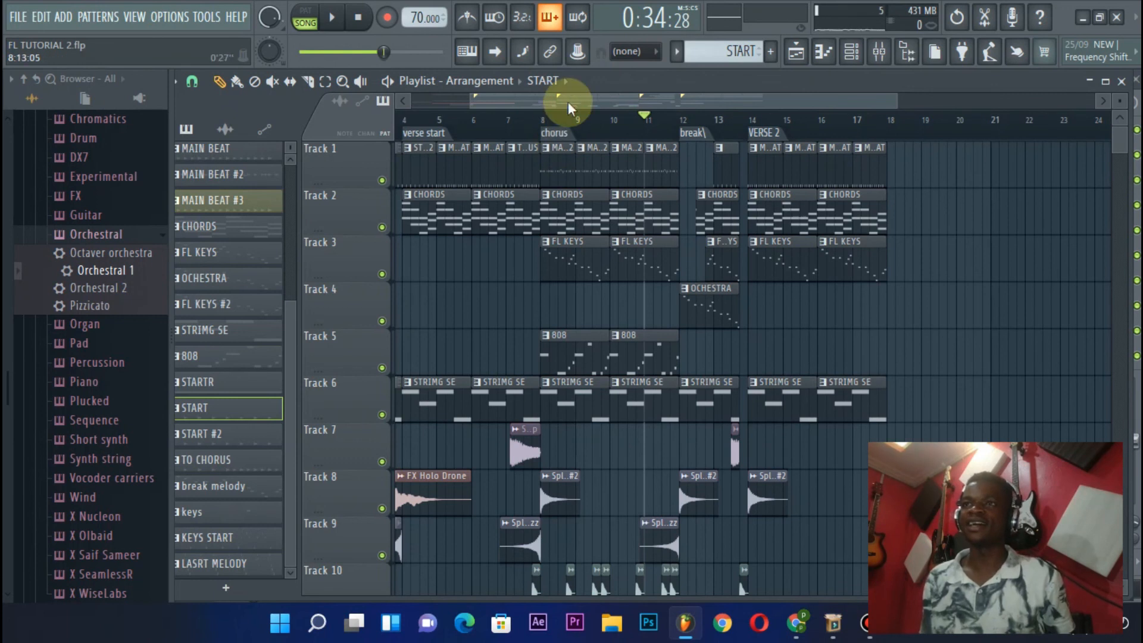
pyautogui.hscroll(-2, 569, 107)
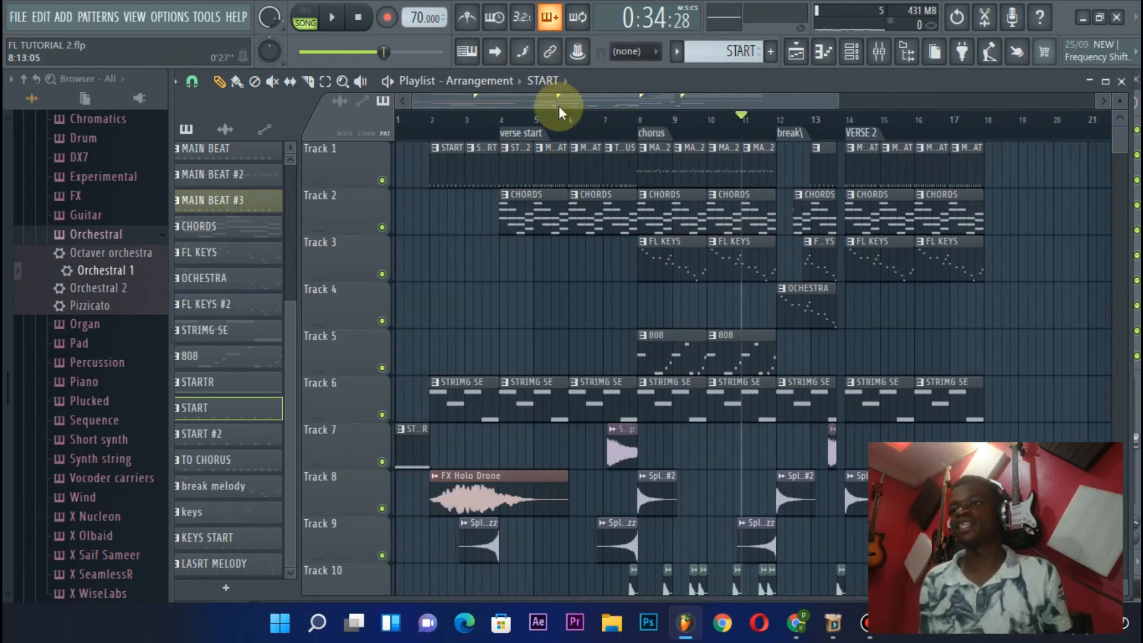
pyautogui.scroll(-2, 560, 113)
pyautogui.scroll(-1, 612, 194)
pyautogui.scroll(-3, 617, 199)
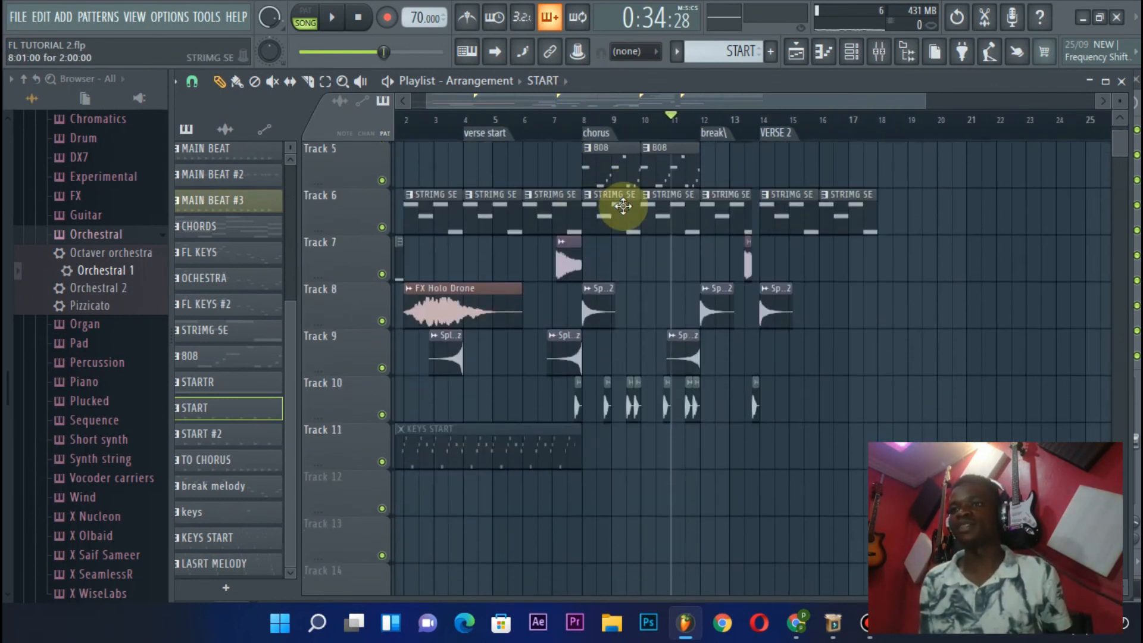
pyautogui.scroll(4, 623, 206)
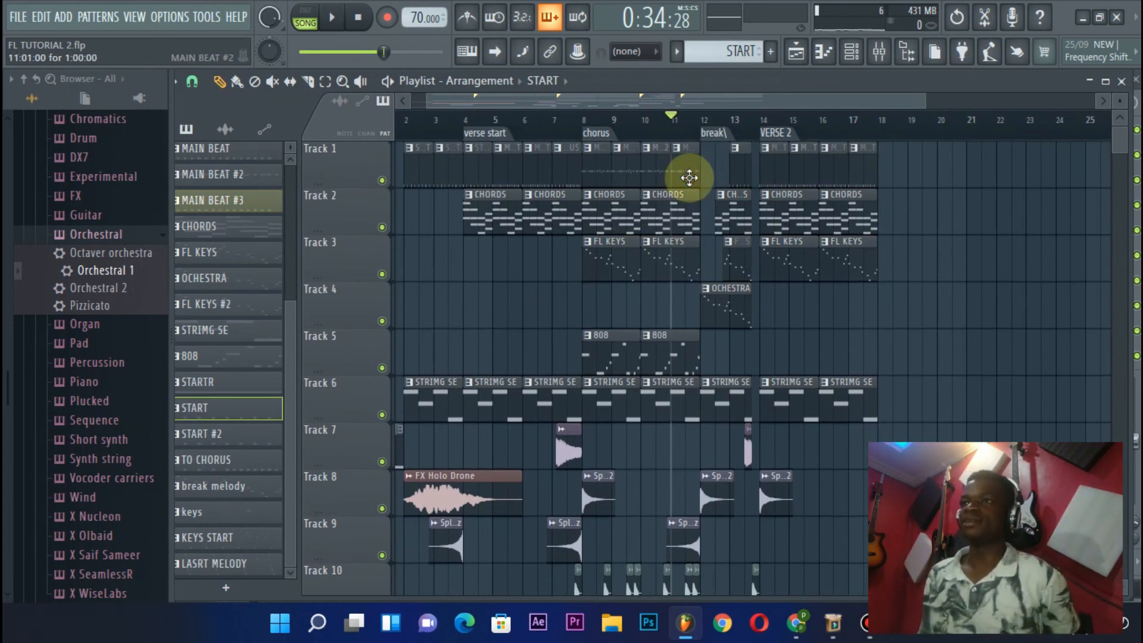
pyautogui.scroll(2, 668, 140)
pyautogui.scroll(-2, 702, 225)
pyautogui.scroll(3, 696, 226)
pyautogui.scroll(-1, 676, 235)
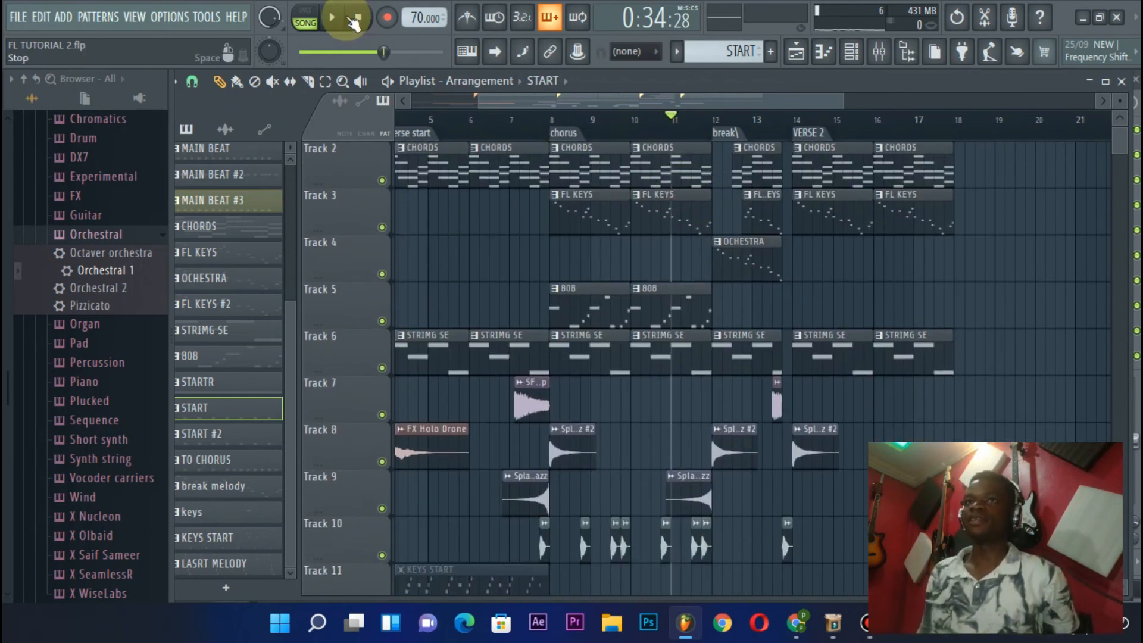
# Return to the start of the song and play the intro and first verse up to the chorus
pyautogui.click(359, 17)
pyautogui.moveTo(449, 128); pyautogui.dragTo(504, 106)
pyautogui.press('space')
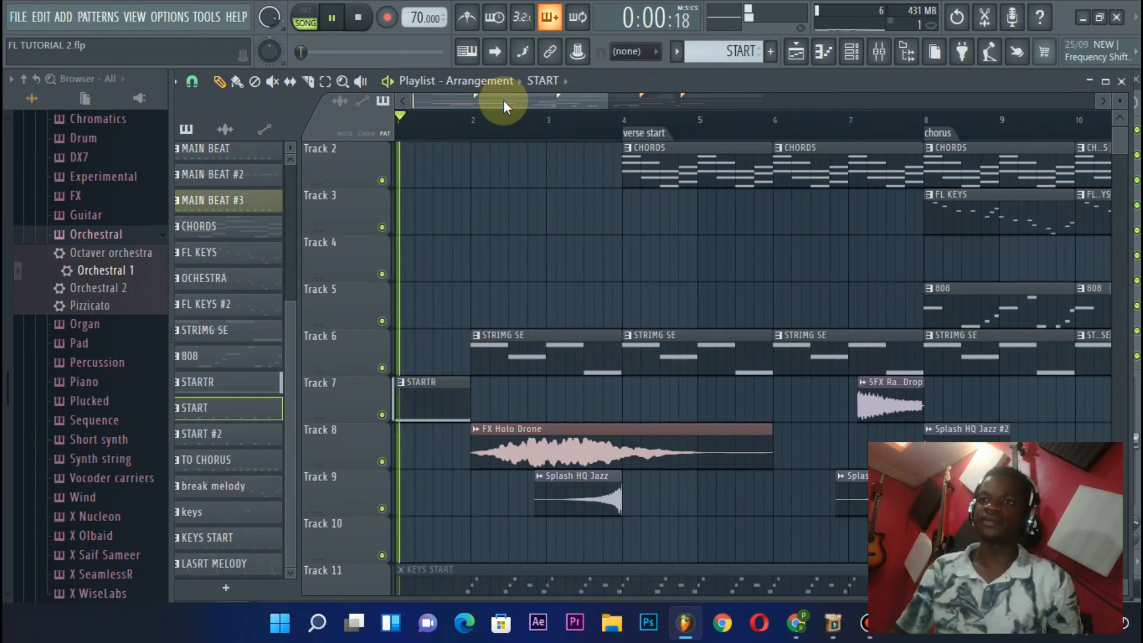
pyautogui.hscroll(3, 501, 107)
pyautogui.scroll(-5, 496, 120)
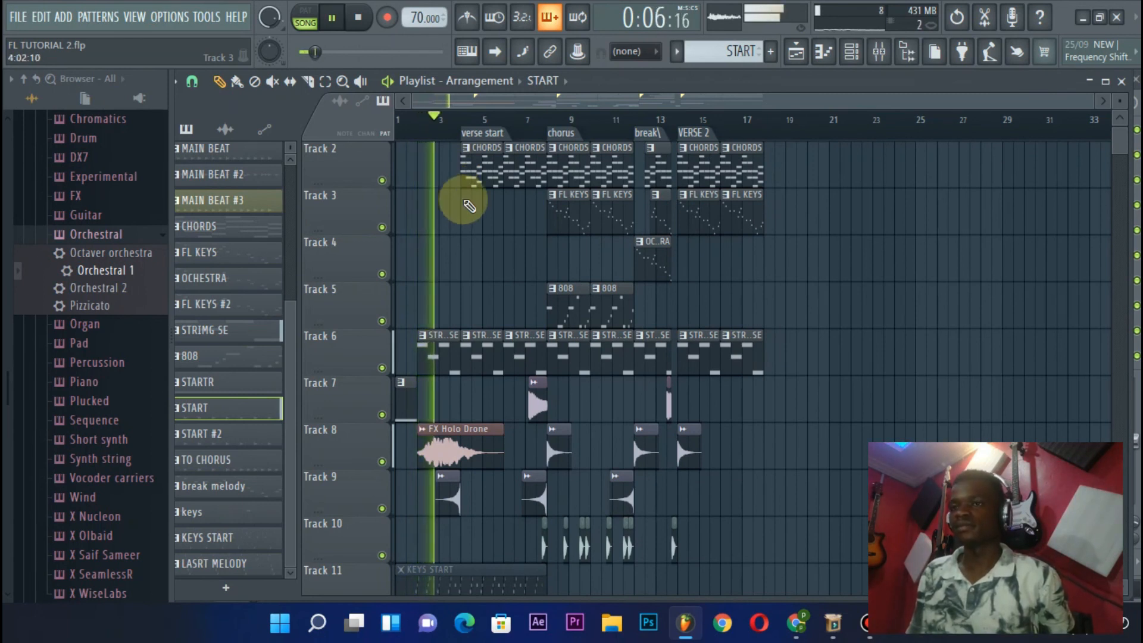
pyautogui.scroll(-2, 473, 182)
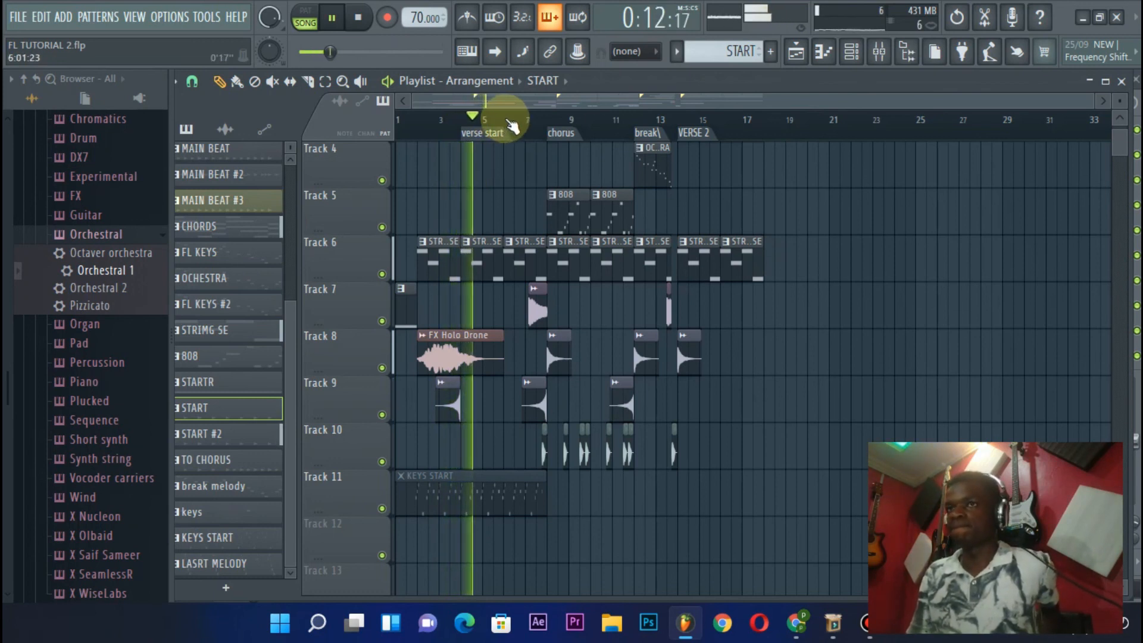
pyautogui.scroll(3, 492, 158)
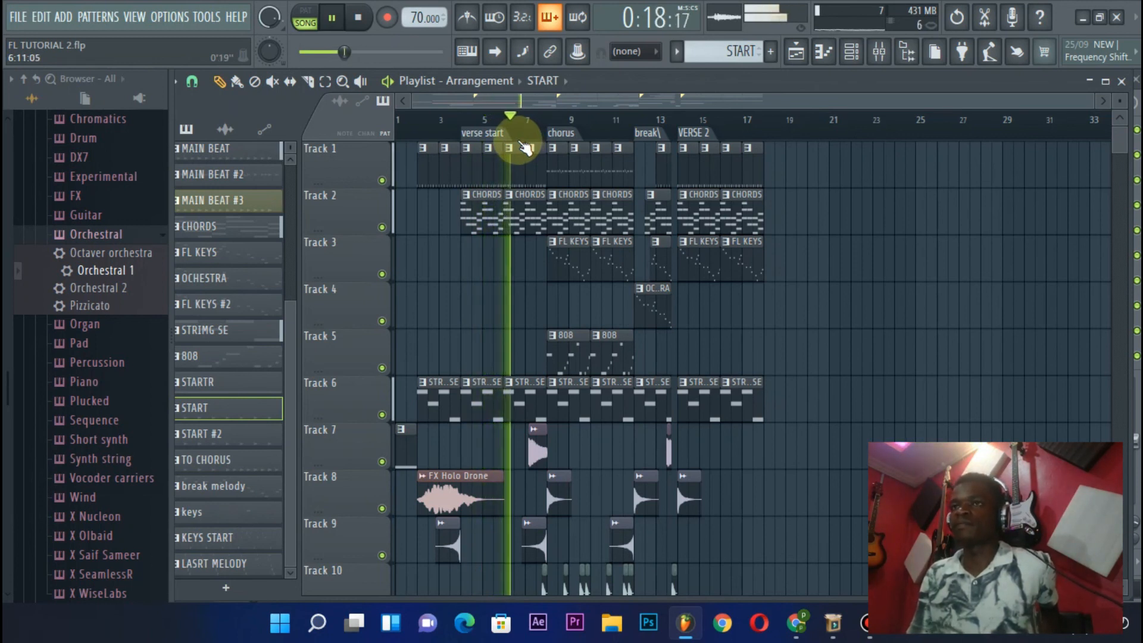
pyautogui.scroll(4, 525, 147)
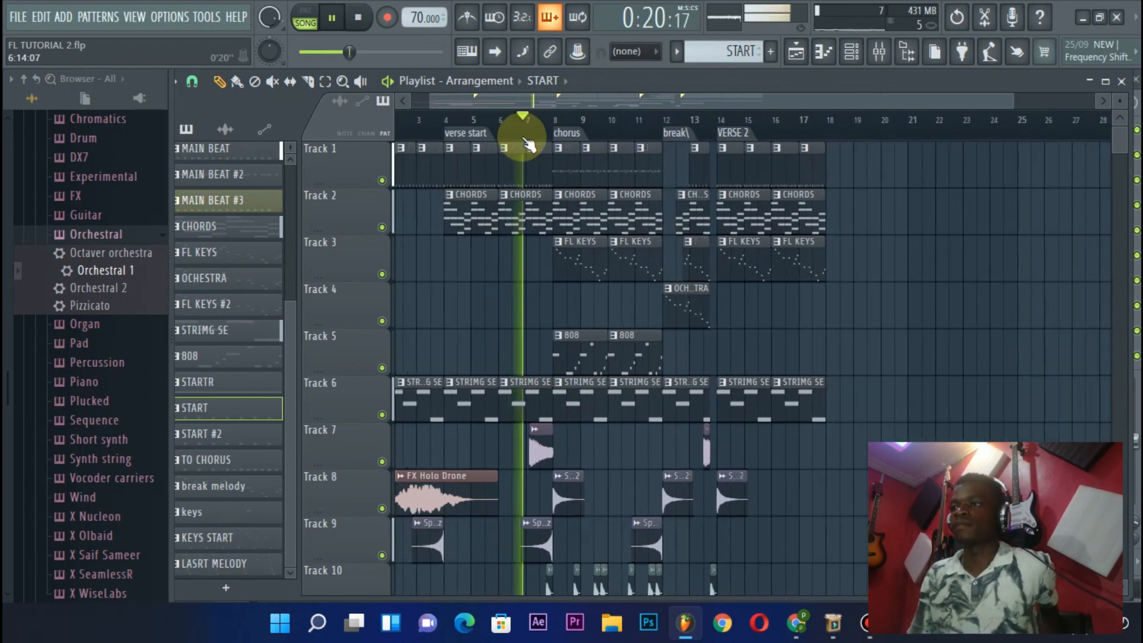
pyautogui.scroll(-1, 528, 144)
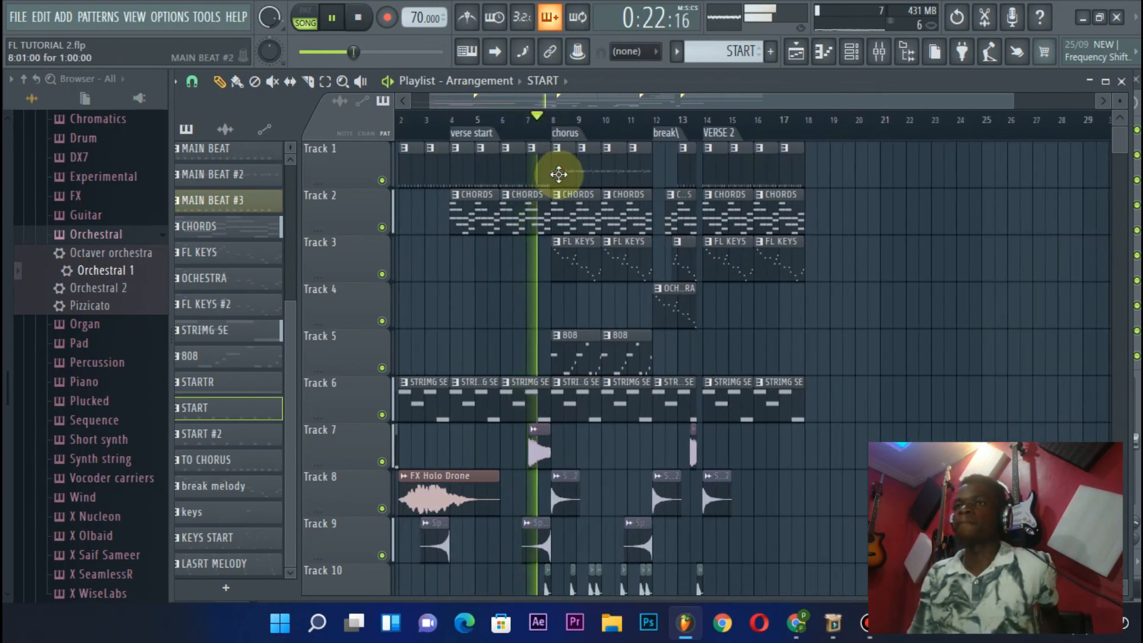
# Listen through the chorus up to the break, following the clips on all tracks
pyautogui.scroll(3, 545, 143)
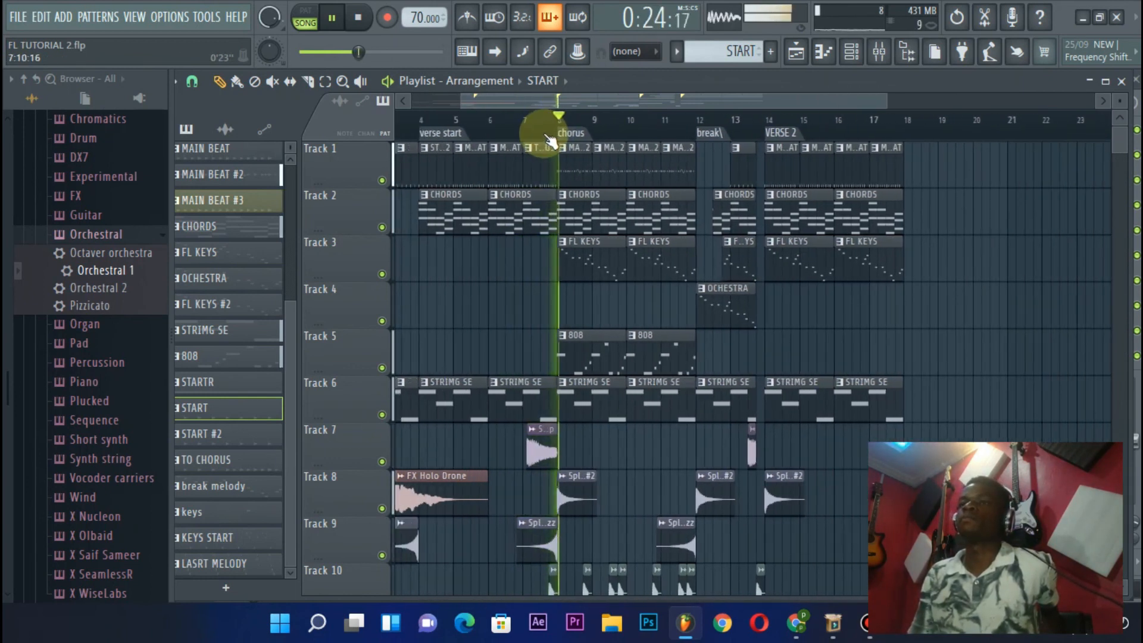
pyautogui.scroll(-3, 550, 141)
pyautogui.scroll(-1, 554, 176)
pyautogui.scroll(1, 554, 175)
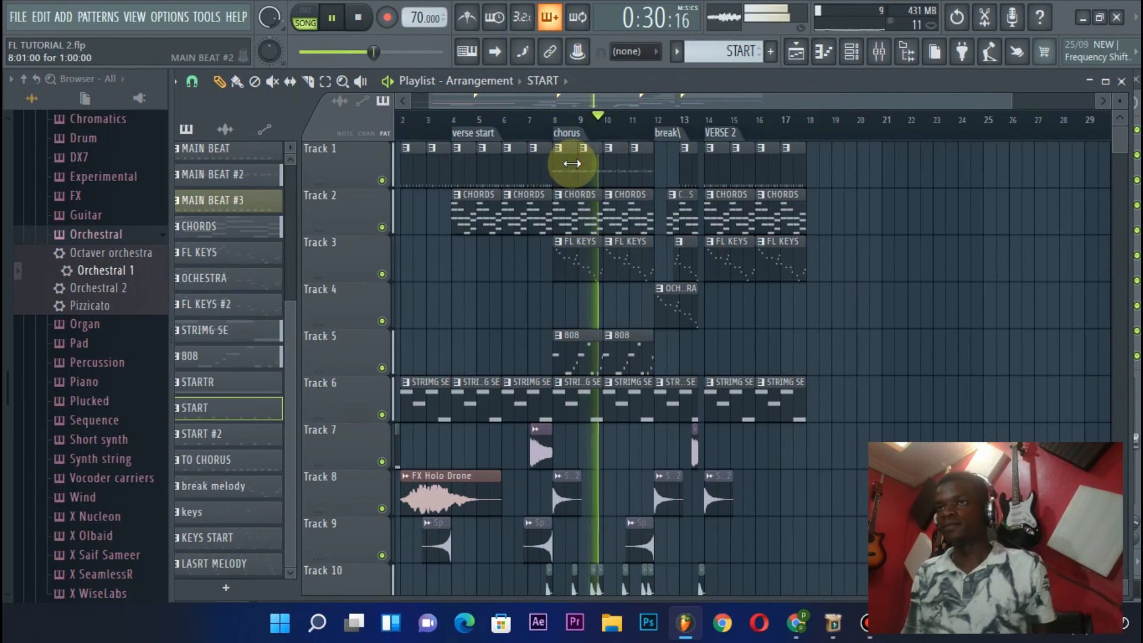
pyautogui.scroll(-2, 572, 165)
pyautogui.scroll(1, 572, 164)
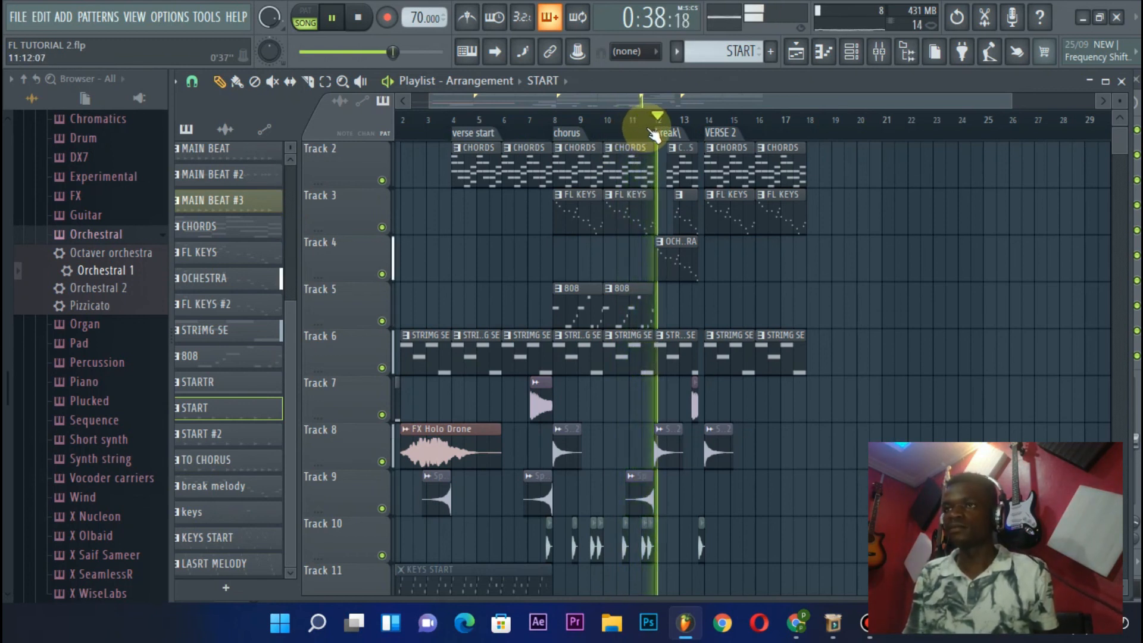
# Listen through the break and VERSE 2, checking how the clips carry the song across the VERSE 2 marker
pyautogui.scroll(1, 646, 143)
pyautogui.scroll(2, 694, 128)
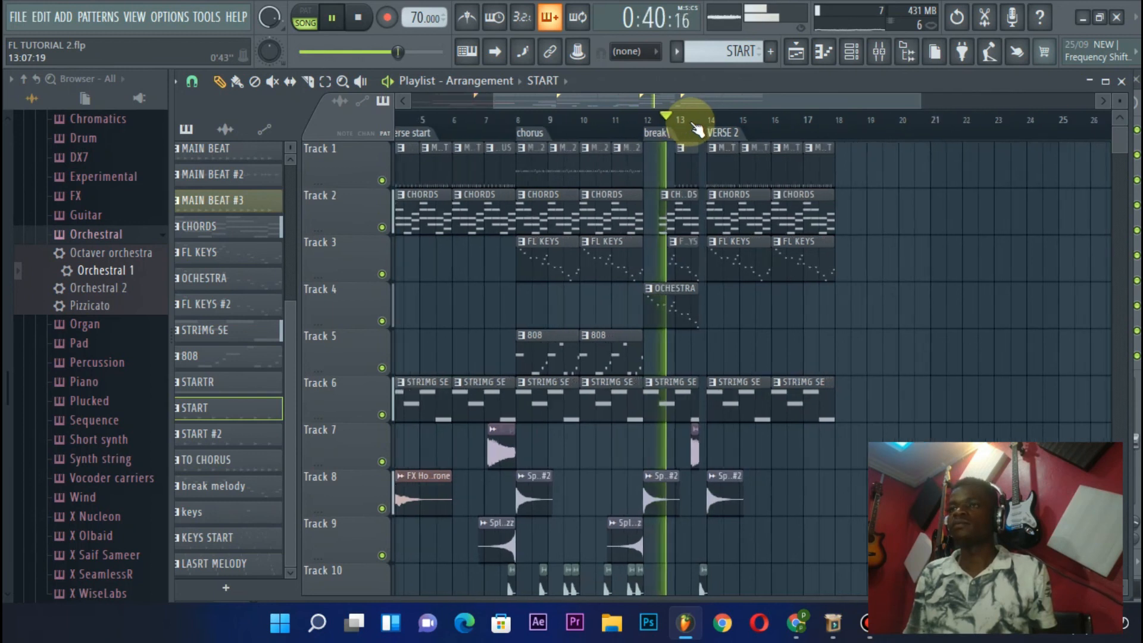
pyautogui.scroll(1, 698, 128)
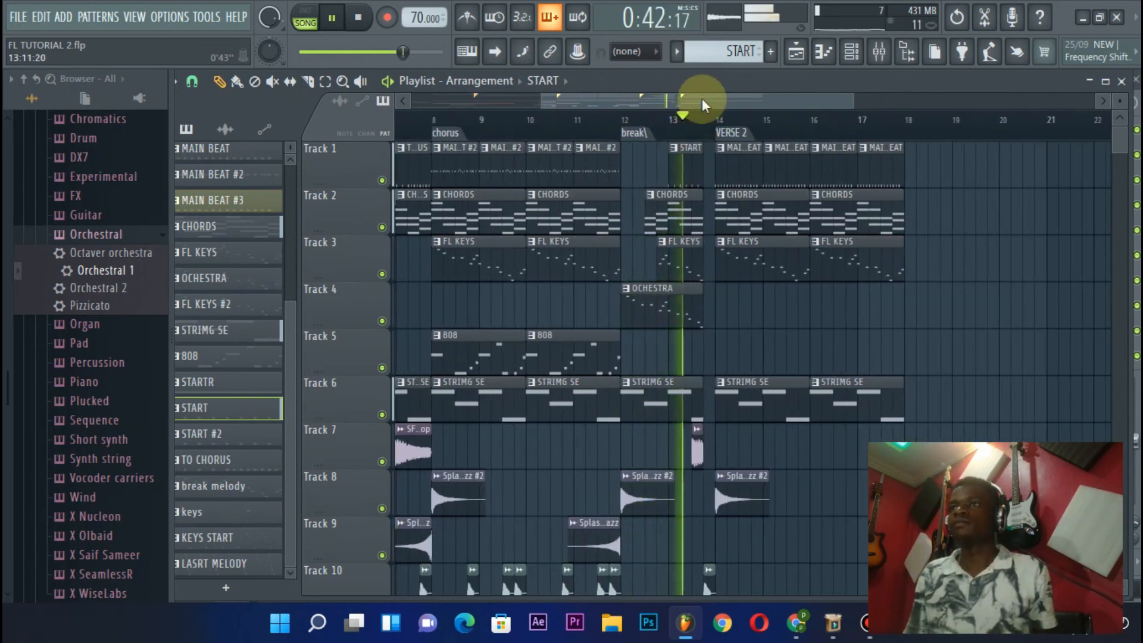
pyautogui.scroll(-3, 702, 99)
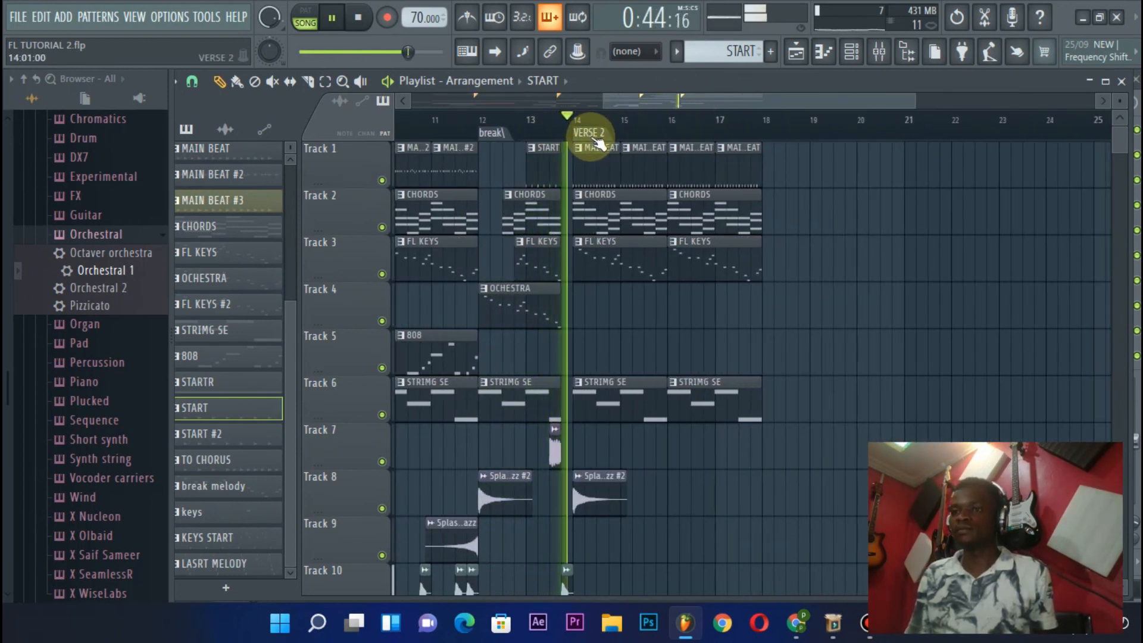
pyautogui.scroll(-2, 601, 143)
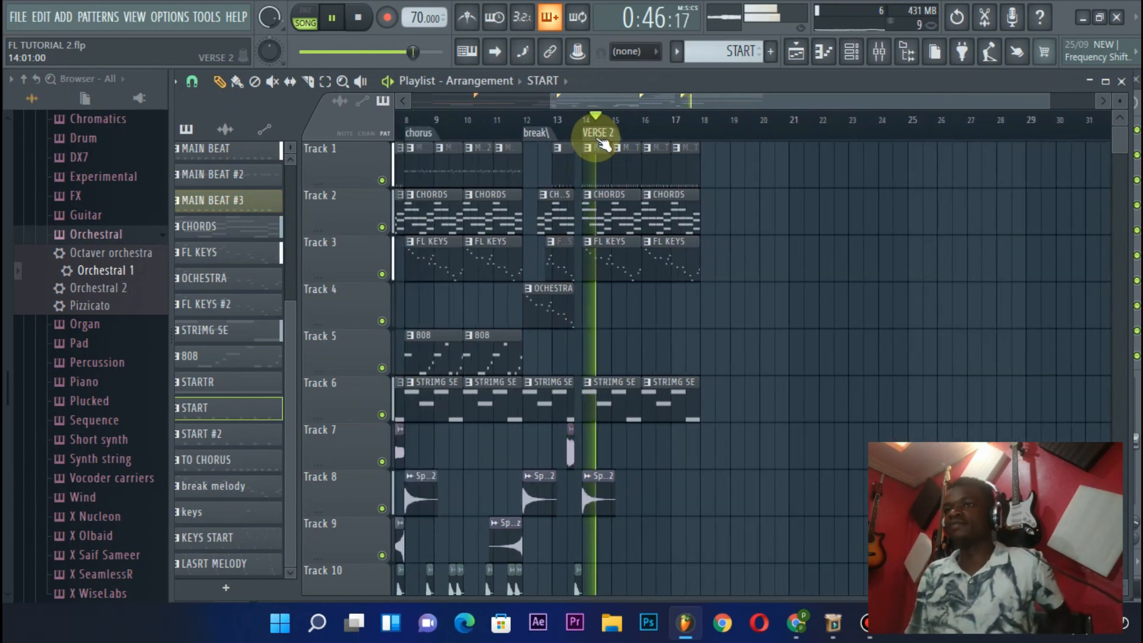
pyautogui.scroll(-2, 602, 143)
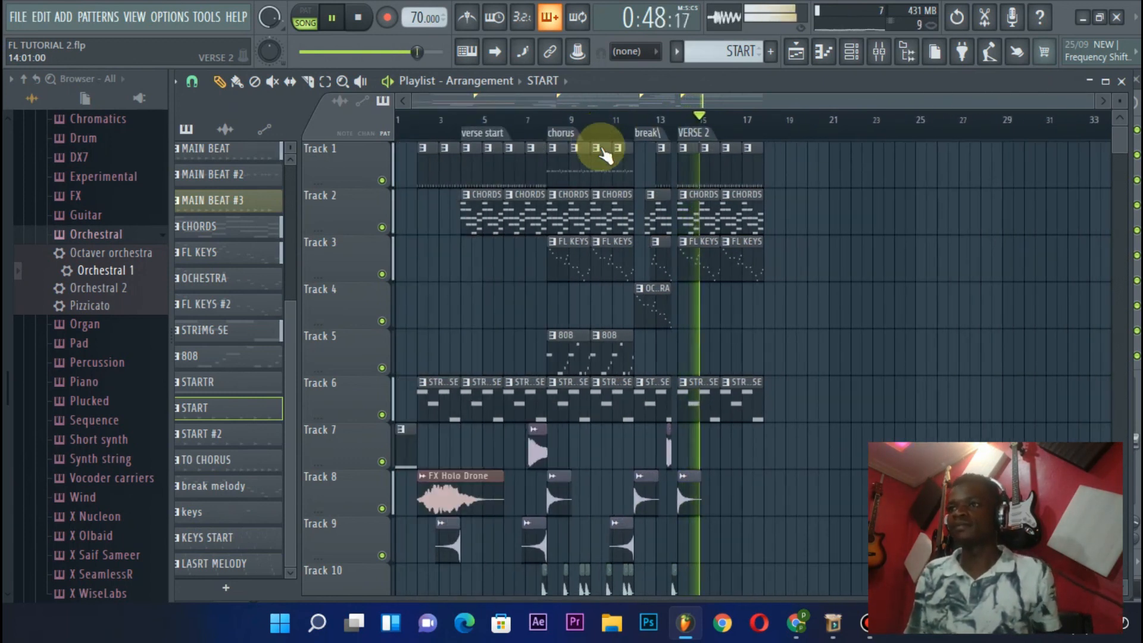
pyautogui.scroll(-1, 680, 156)
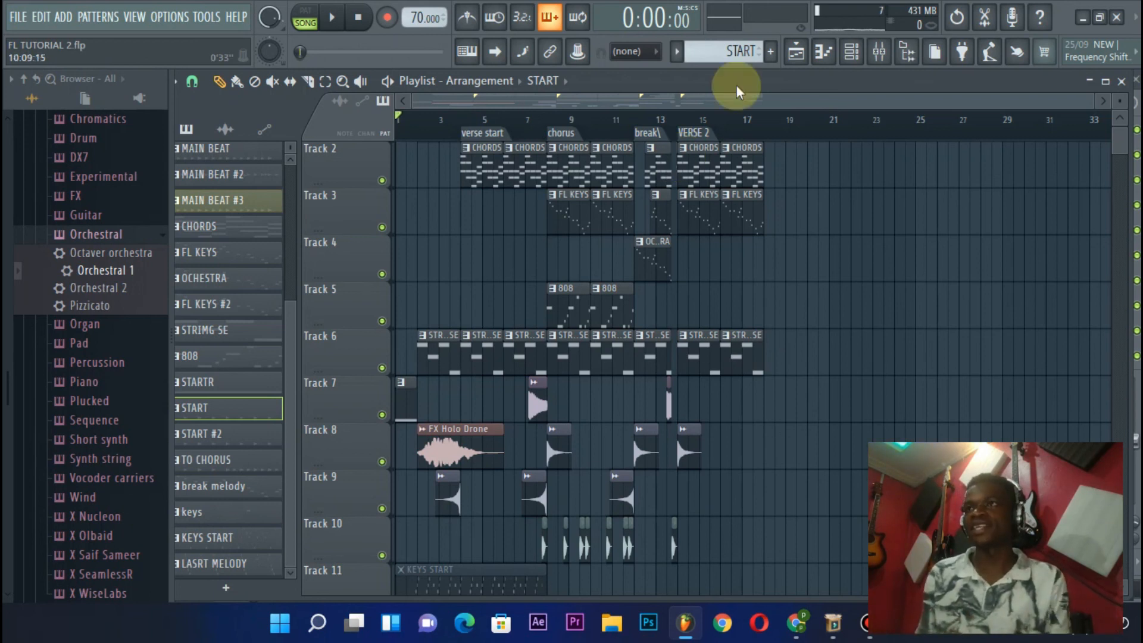
# Open the mixer to look over its insert tracks, and close it to return to the playlist
pyautogui.click(880, 51)
pyautogui.scroll(-5, 662, 143)
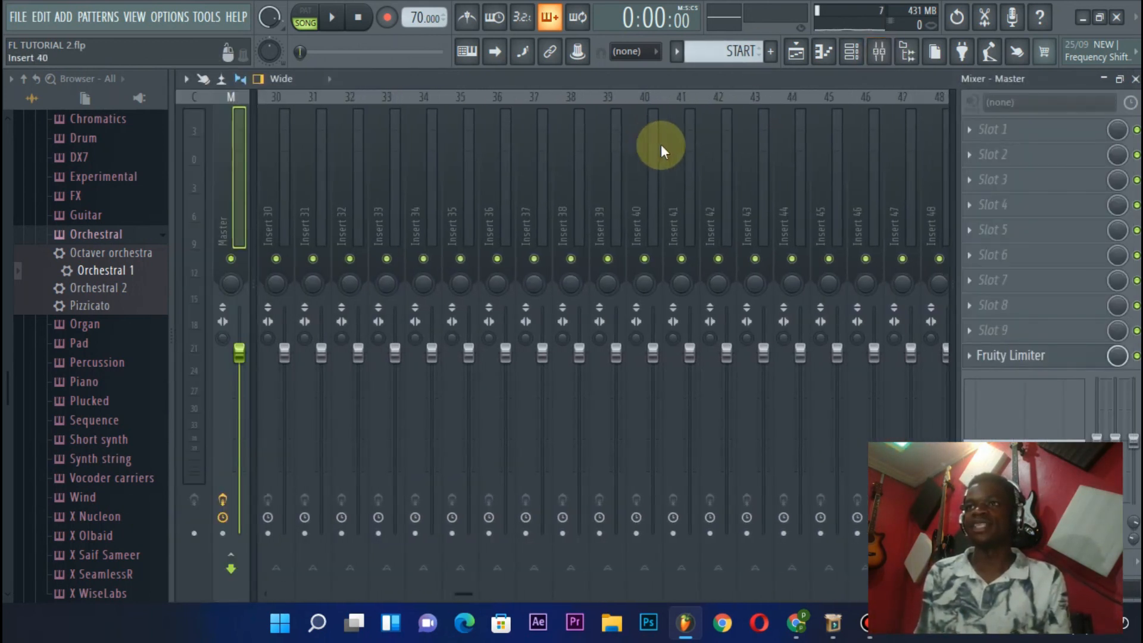
pyautogui.click(1134, 78)
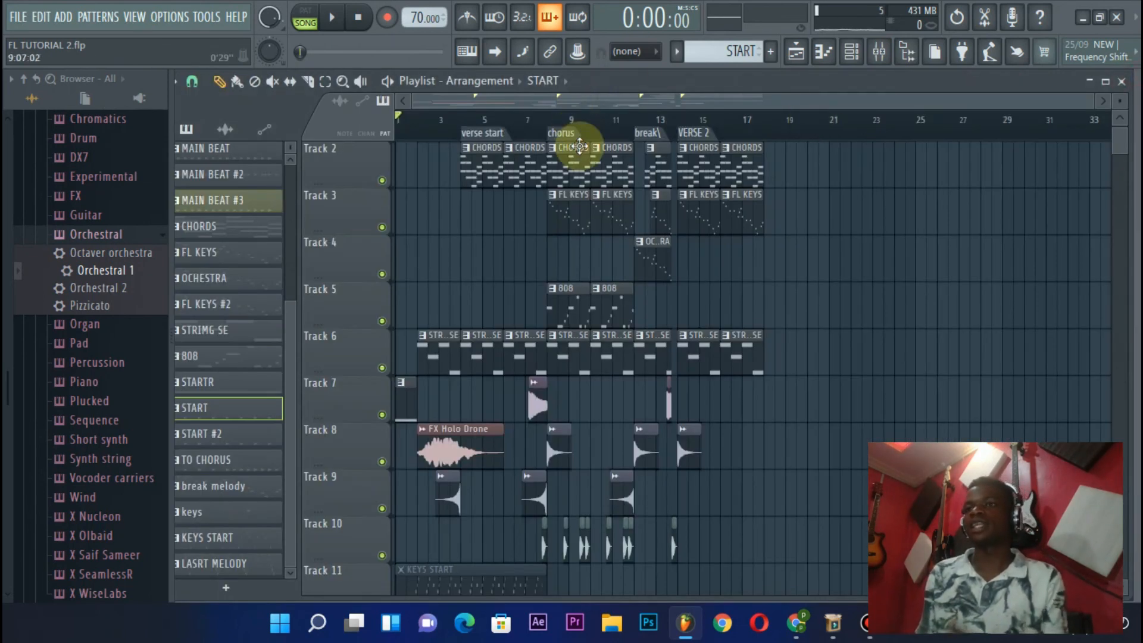
pyautogui.scroll(-2, 580, 147)
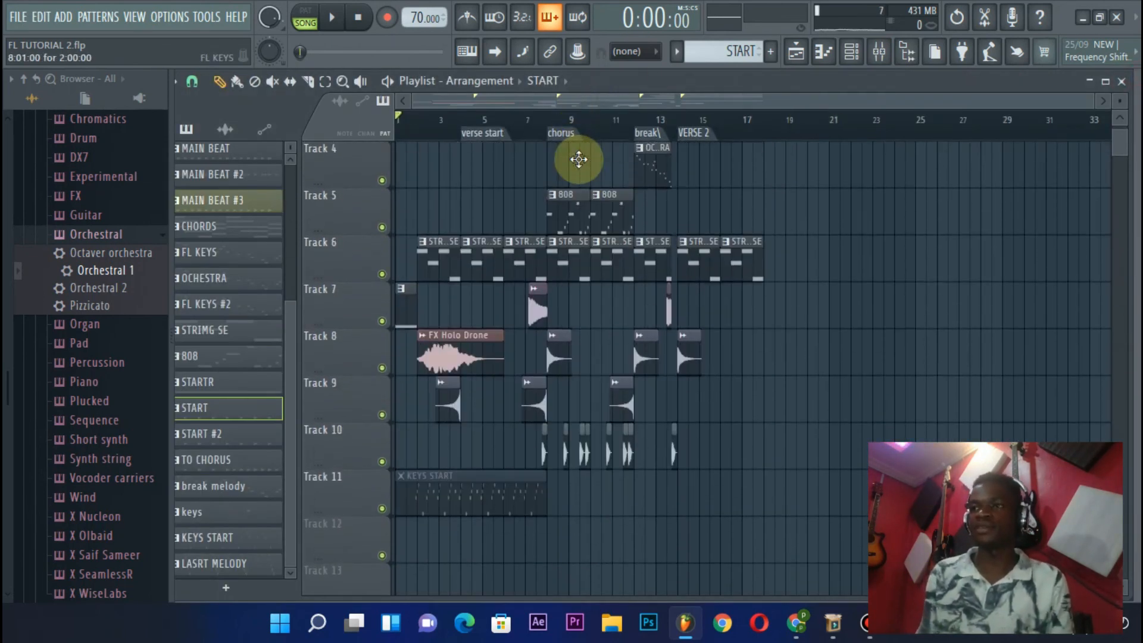
pyautogui.scroll(3, 579, 159)
pyautogui.scroll(3, 548, 131)
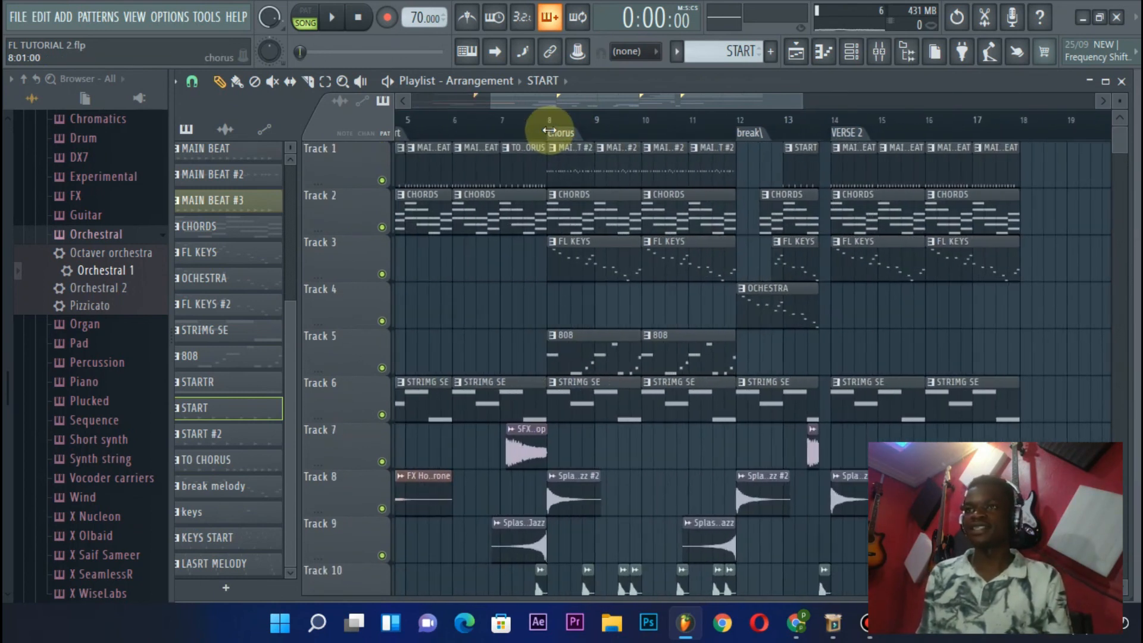